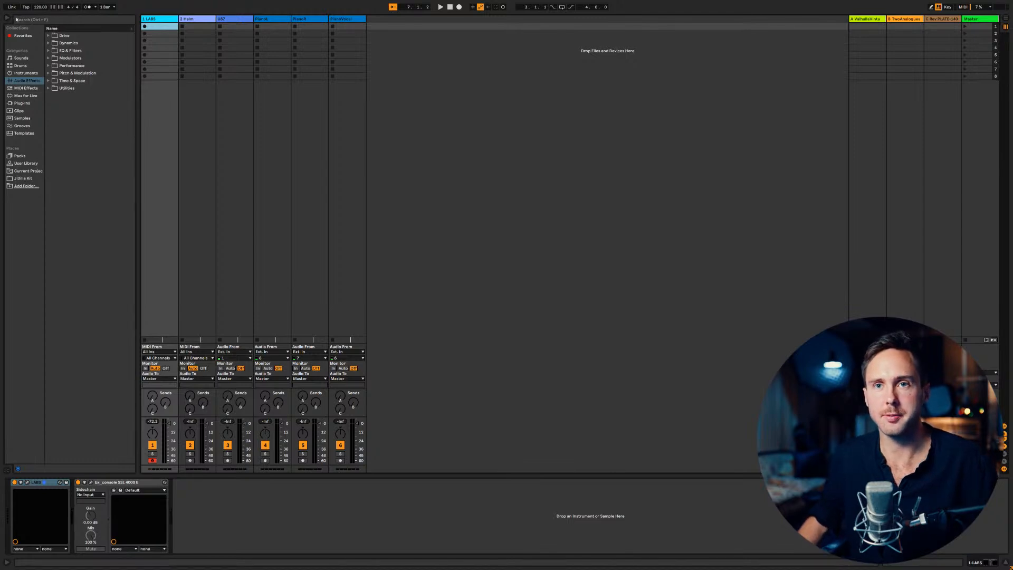
{"action": "left_click", "coordinate": [52, 20]}
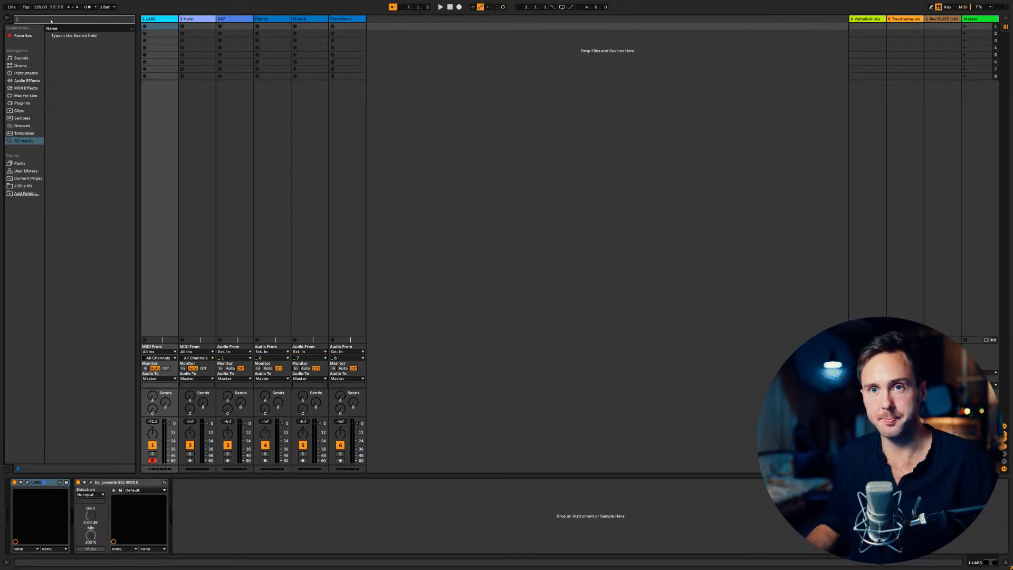
{"action": "left_click", "coordinate": [160, 27]}
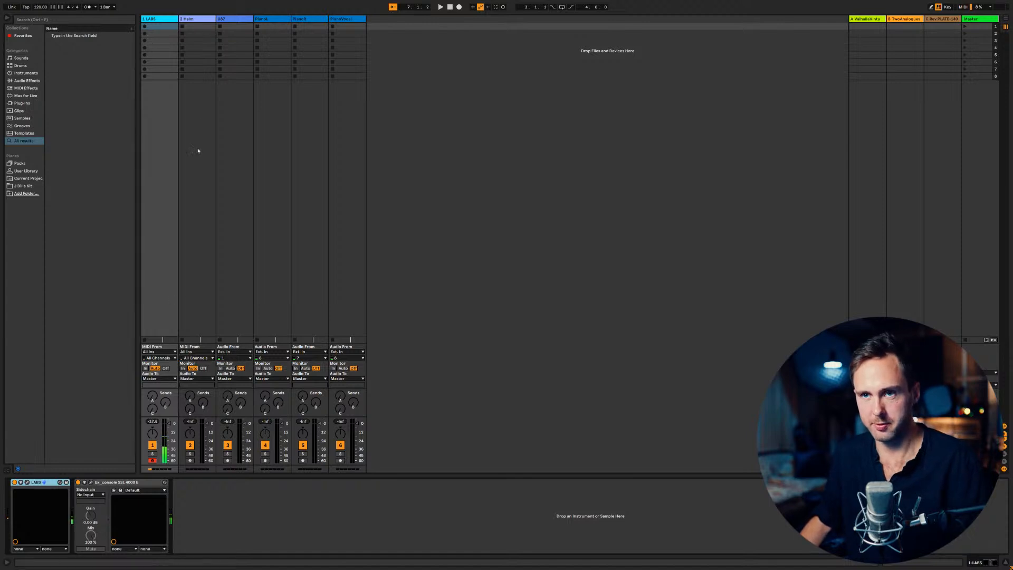
Switch to the arrangement and insert an empty 16-bar MIDI clip at the start of the LABS track.
{"action": "key", "text": "Tab"}
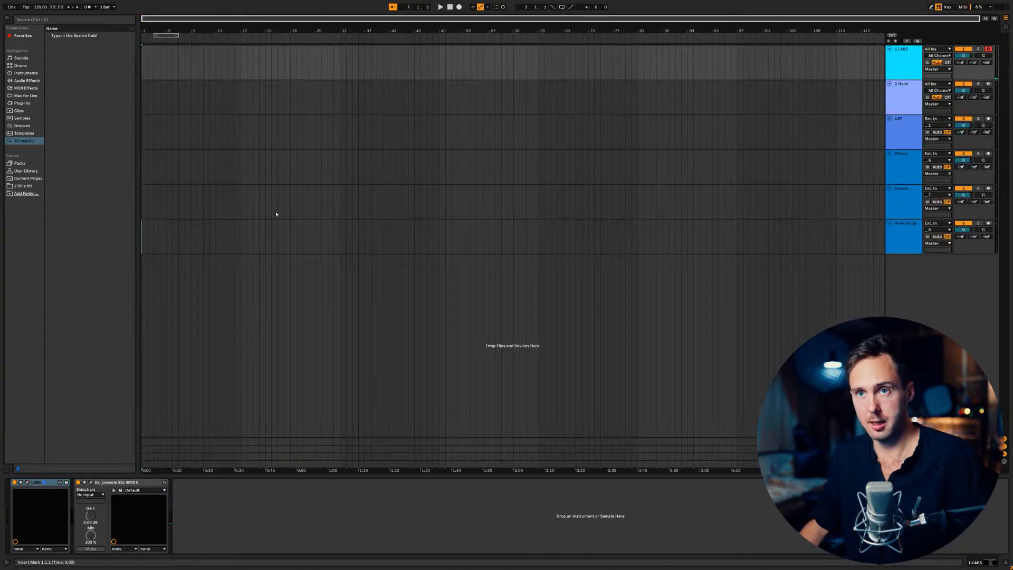
{"action": "left_click_drag", "start_coordinate": [143, 67], "coordinate": [240, 66]}
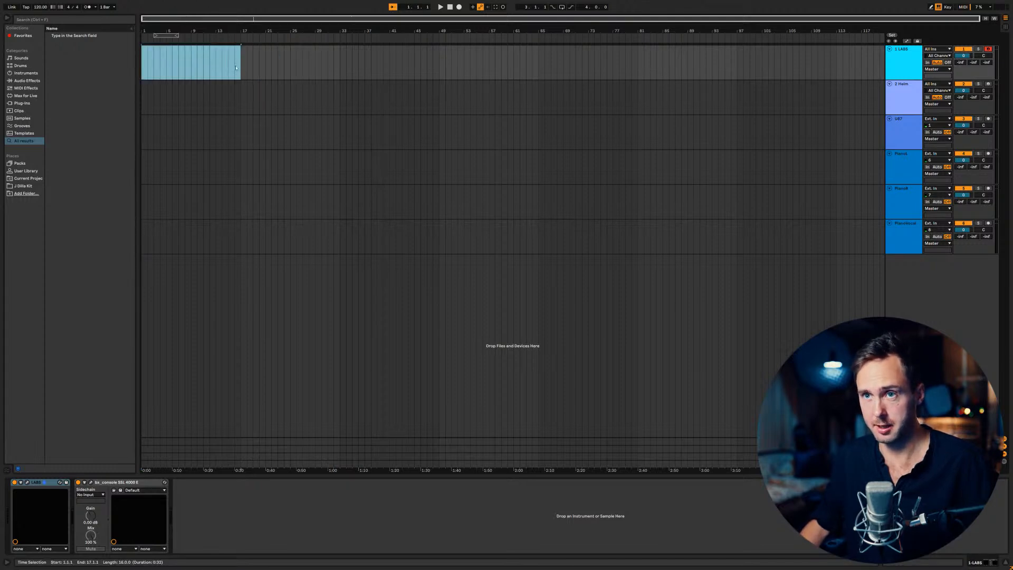
{"action": "right_click", "coordinate": [202, 52]}
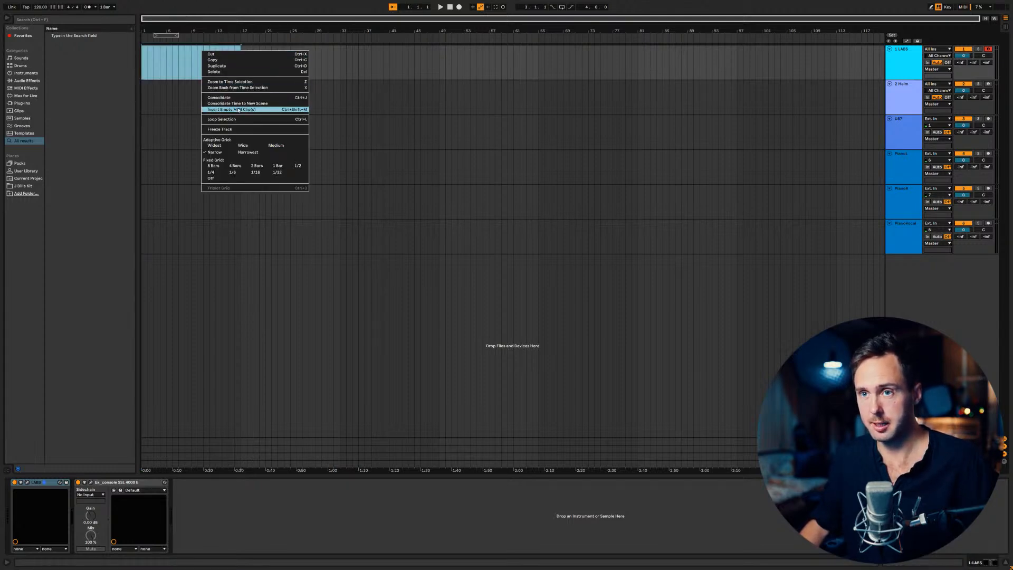
{"action": "left_click", "coordinate": [227, 106]}
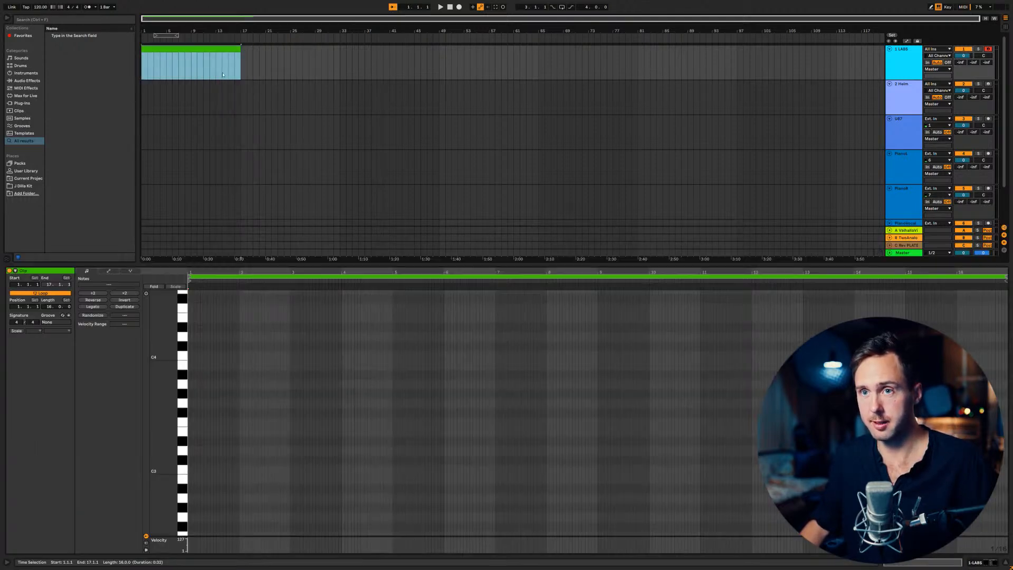
Open the new clip in an enlarged note editor and place a C3 note at its start.
{"action": "double_click", "coordinate": [207, 49]}
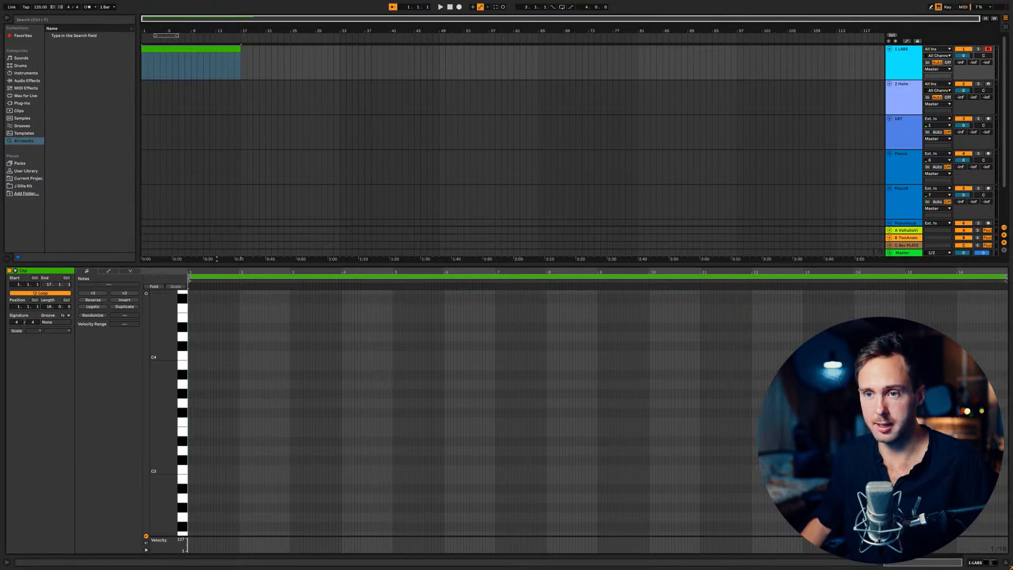
{"action": "left_click_drag", "start_coordinate": [216, 264], "coordinate": [216, 212]}
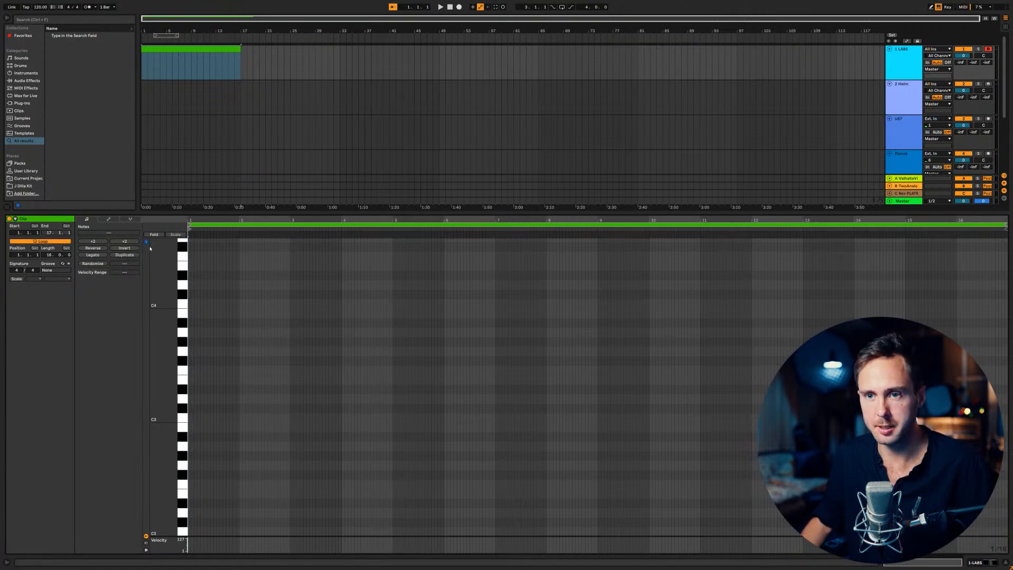
{"action": "left_click", "coordinate": [182, 419]}
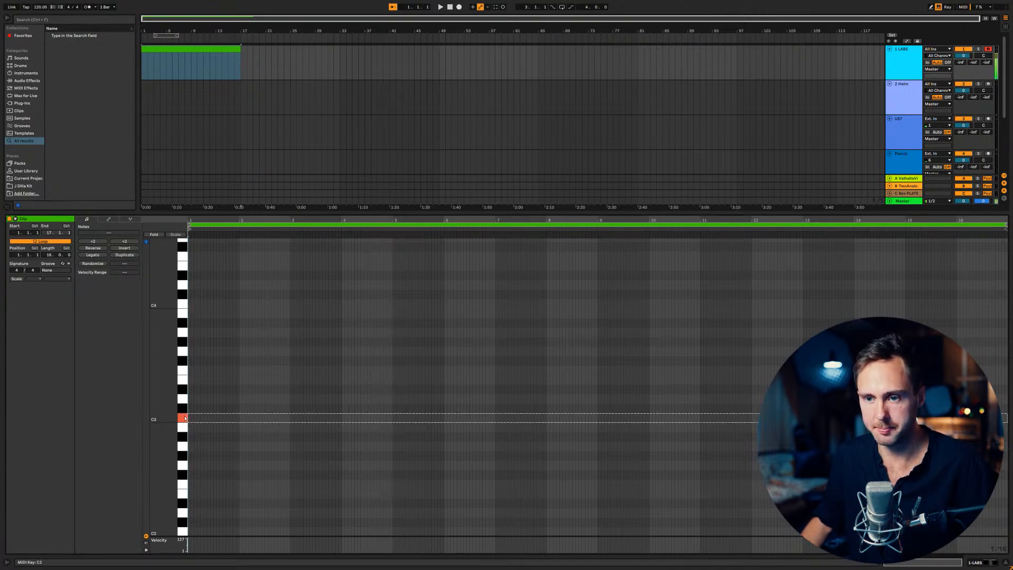
{"action": "key", "text": "b"}
{"action": "left_click", "coordinate": [191, 371]}
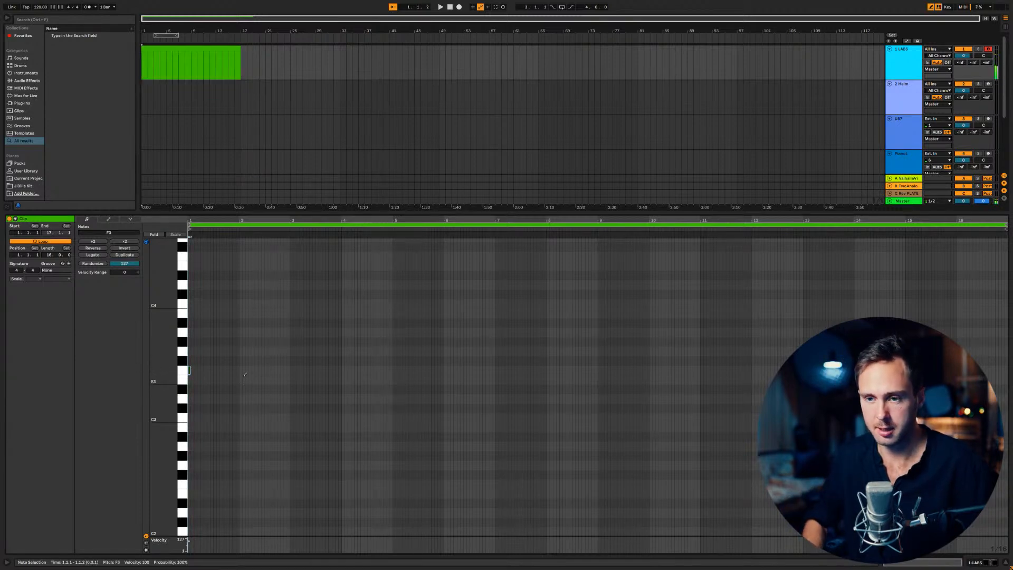
{"action": "key", "text": "Down"}
{"action": "key", "text": "Down"}
{"action": "key", "text": "Down"}
{"action": "key", "text": "Down"}
{"action": "key", "text": "Down"}
Lengthen the C3 note to 12 bars, from bar 1 to bar 13.
{"action": "key", "text": "shift+Right"}
{"action": "key", "text": "shift+Right"}
{"action": "key", "text": "shift+Right"}
{"action": "key", "text": "shift+Right"}
{"action": "key", "text": "shift+Right"}
{"action": "key", "text": "shift+Right"}
{"action": "key", "text": "shift+Right"}
{"action": "key", "text": "shift+Right"}
{"action": "key", "text": "shift+Right"}
{"action": "key", "text": "shift+Right"}
{"action": "key", "text": "shift+Right"}
{"action": "key", "text": "shift+Right"}
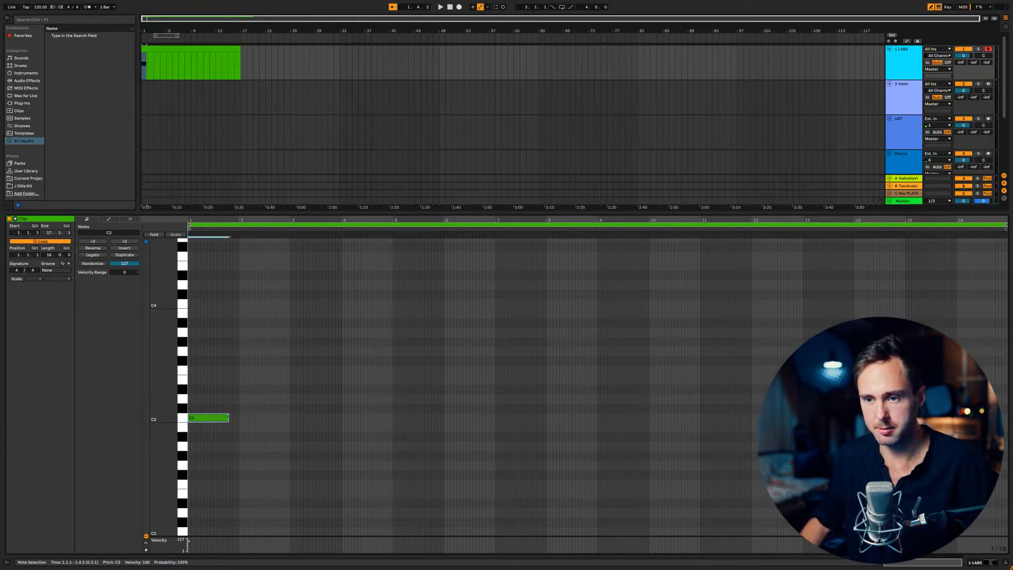
{"action": "key", "text": "shift+Right"}
{"action": "key", "text": "shift+Right"}
{"action": "key", "text": "shift+Right"}
{"action": "key", "text": "shift+Right"}
{"action": "key", "text": "shift+Right"}
{"action": "key", "text": "shift+Right"}
{"action": "key", "text": "shift+Right"}
{"action": "key", "text": "shift+Right"}
{"action": "key", "text": "shift+Right"}
{"action": "key", "text": "shift+Right"}
{"action": "key", "text": "shift+Right"}
{"action": "key", "text": "shift+Right"}
{"action": "key", "text": "shift+Right"}
{"action": "key", "text": "shift+Right"}
{"action": "key", "text": "shift+Right"}
{"action": "key", "text": "shift+Right"}
{"action": "key", "text": "shift+Left"}
{"action": "key", "text": "shift+Left"}
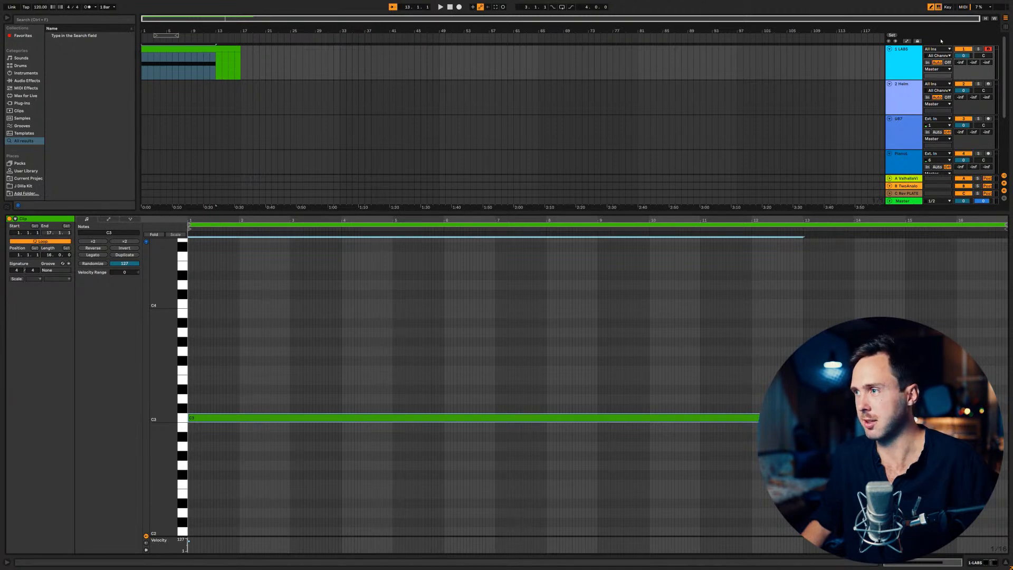
Play back the sustained C3 note and freeze the LABS track.
{"action": "key", "text": "space"}
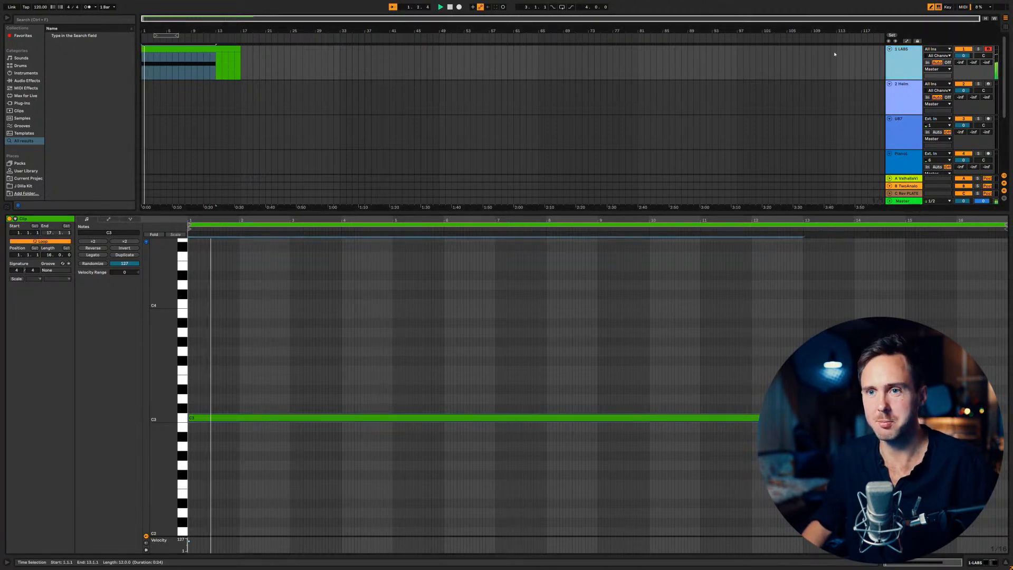
{"action": "right_click", "coordinate": [907, 60]}
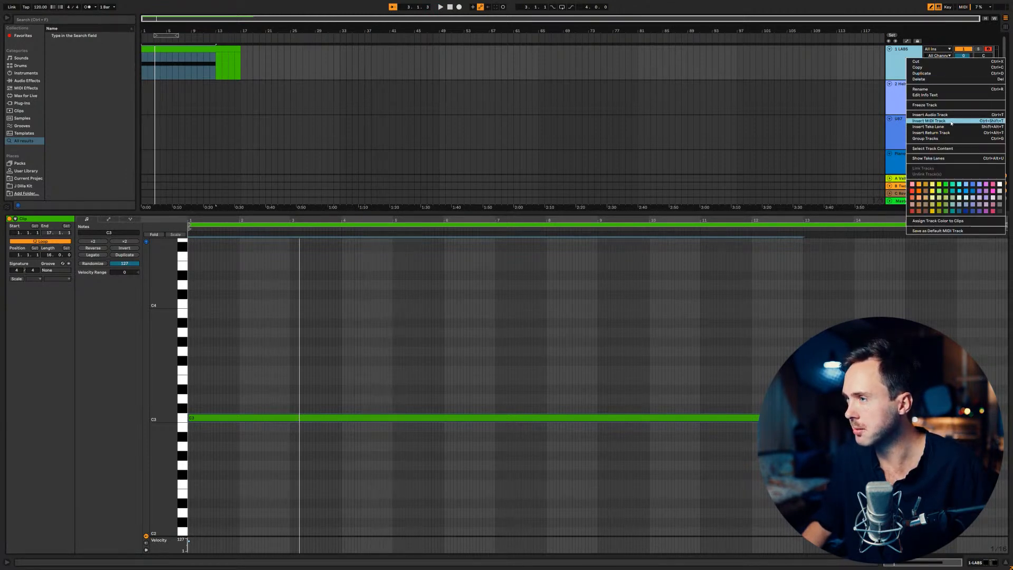
{"action": "left_click", "coordinate": [943, 105]}
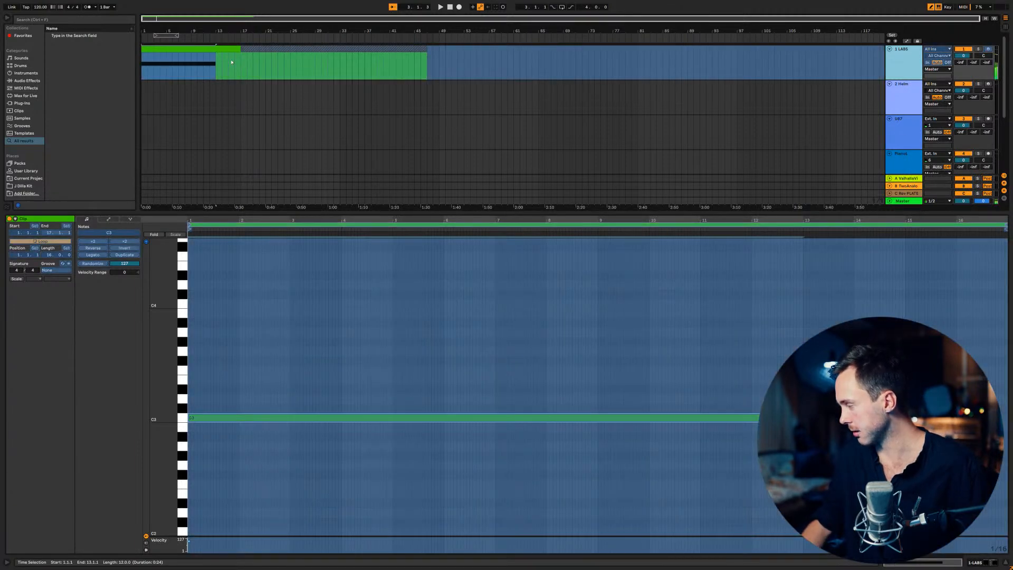
Copy the first 12 bars of the frozen LABS clip onto the UB7 audio track and play it soloed.
{"action": "left_click", "coordinate": [196, 47]}
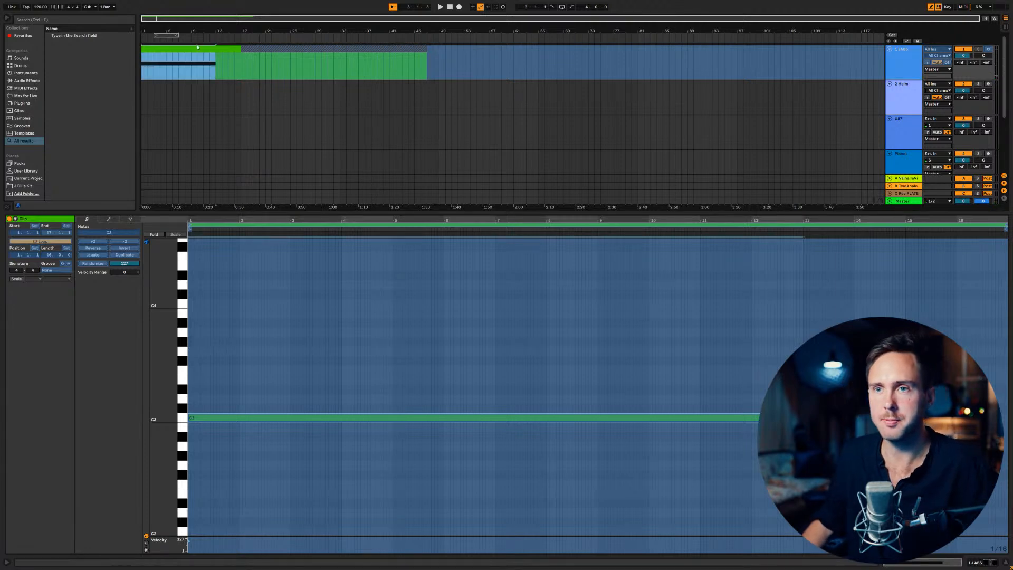
{"action": "left_click_drag", "start_coordinate": [194, 56], "coordinate": [193, 129]}
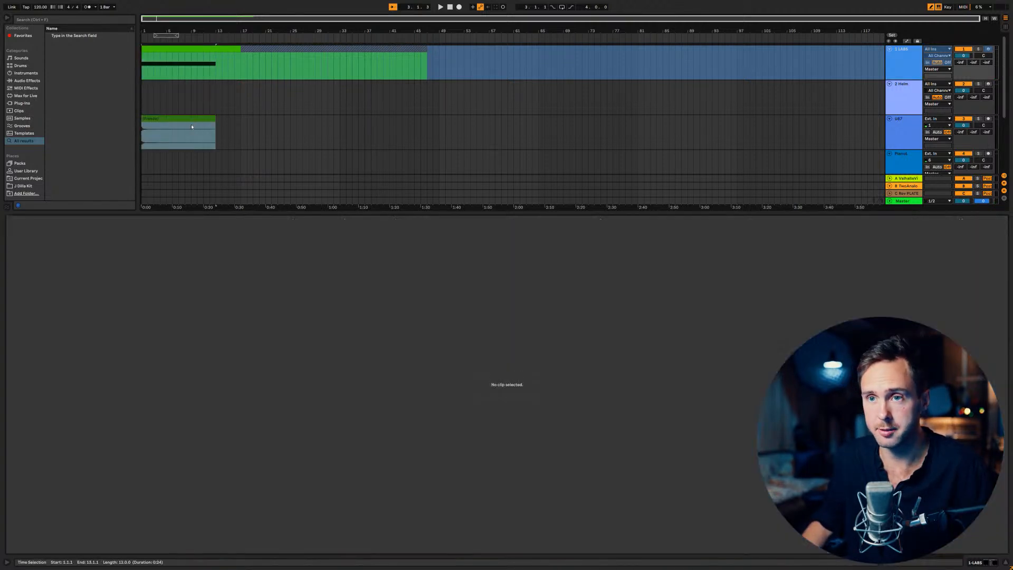
{"action": "left_click", "coordinate": [979, 119]}
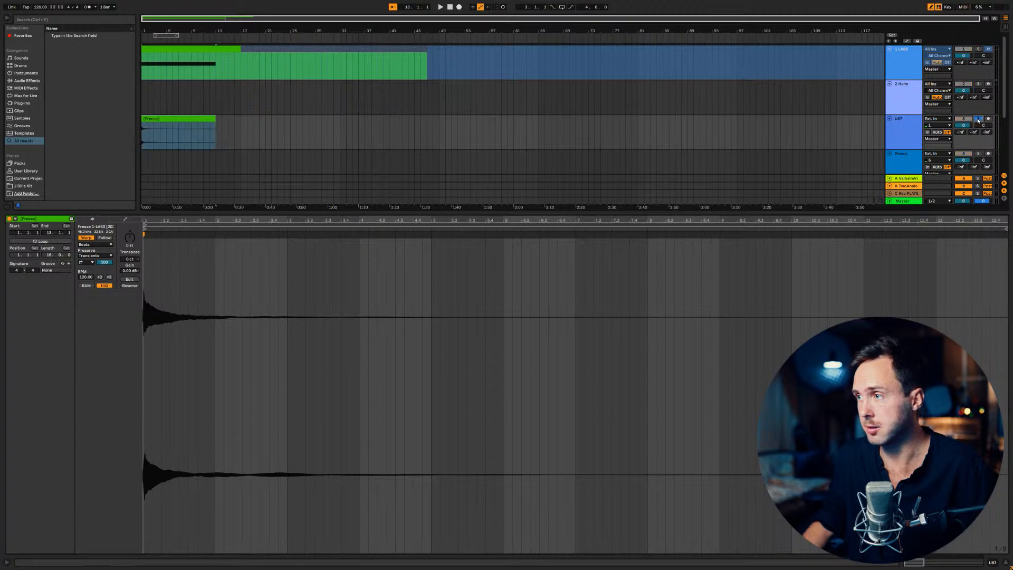
{"action": "key", "text": "space"}
Find Simpler in the browser and load it on the second MIDI track with the frozen LABS audio as its sample.
{"action": "key", "text": "ctrl+f"}
{"action": "type", "text": "simpler"}
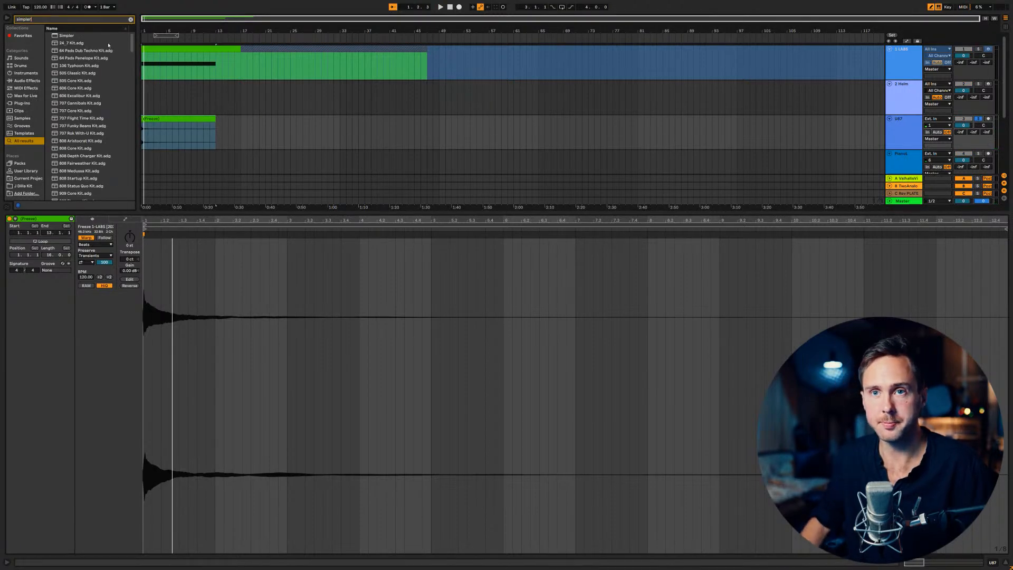
{"action": "left_click", "coordinate": [68, 37]}
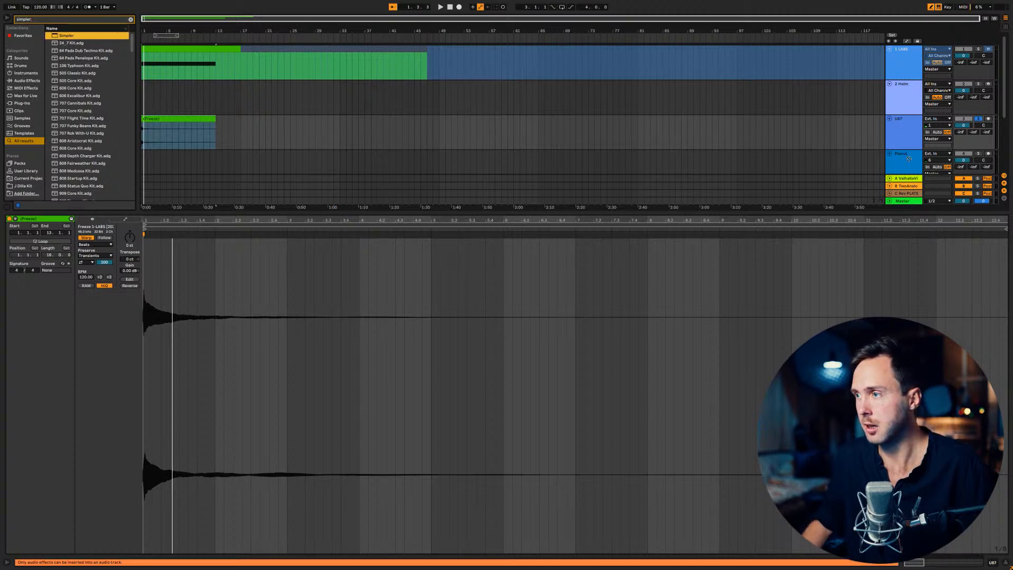
{"action": "scroll", "coordinate": [910, 161], "scroll_direction": "down", "scroll_amount": 2}
{"action": "scroll", "coordinate": [910, 161], "scroll_direction": "up", "scroll_amount": 2}
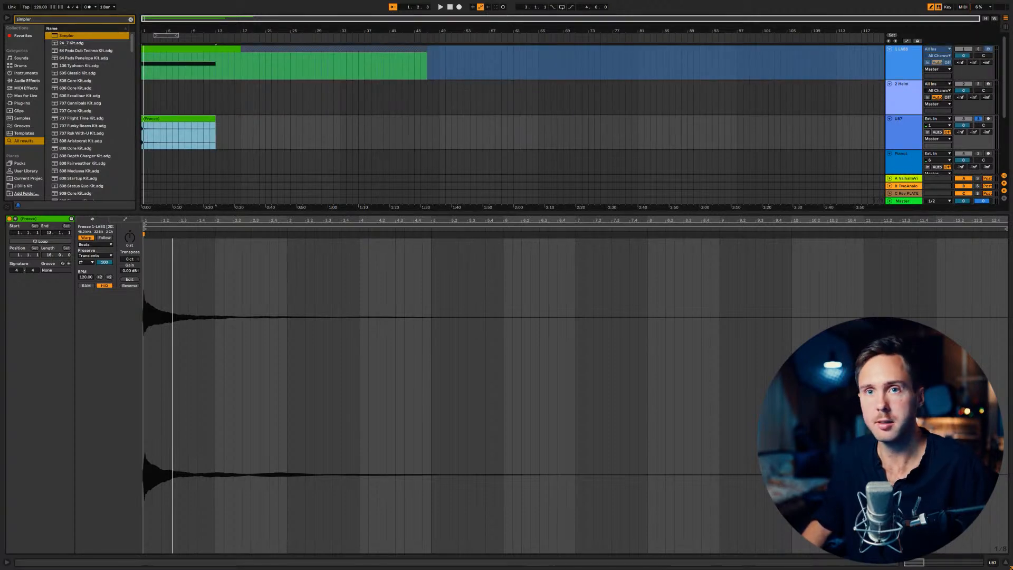
{"action": "left_click", "coordinate": [68, 37]}
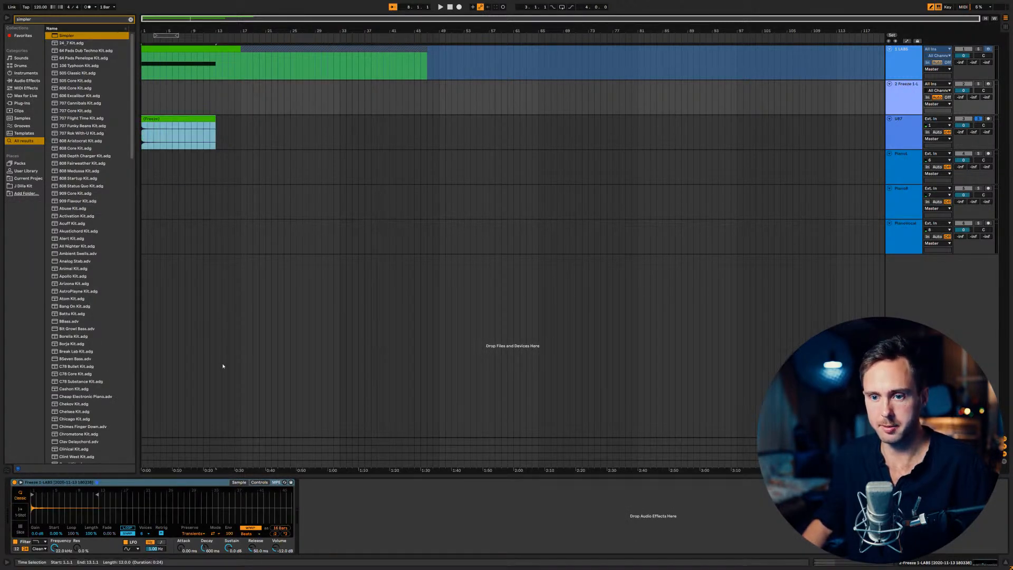
Solo and arm the Simpler track, and set the sample's warp mode to Complex.
{"action": "left_click", "coordinate": [978, 85]}
{"action": "left_click", "coordinate": [988, 84]}
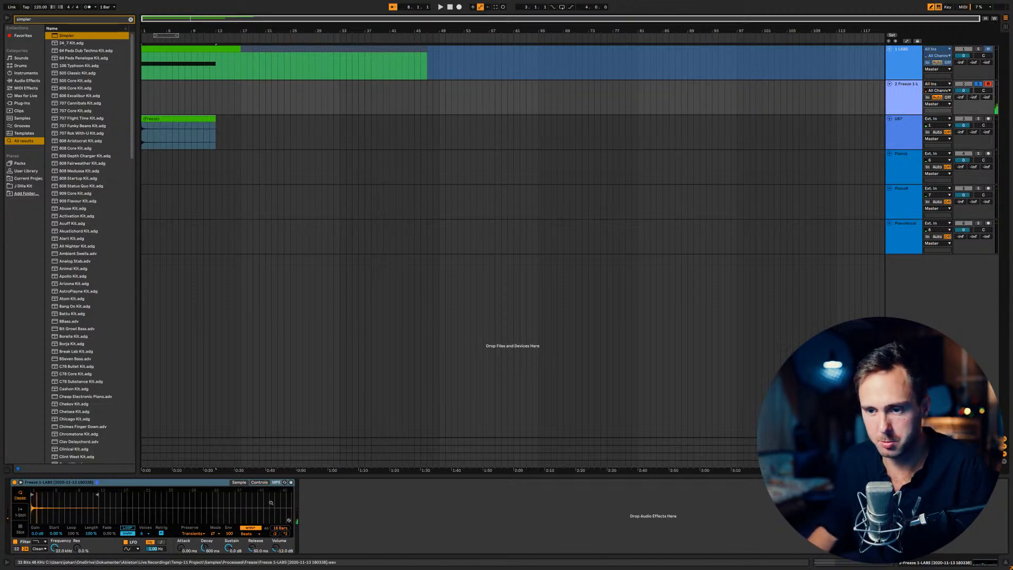
{"action": "left_click", "coordinate": [285, 534]}
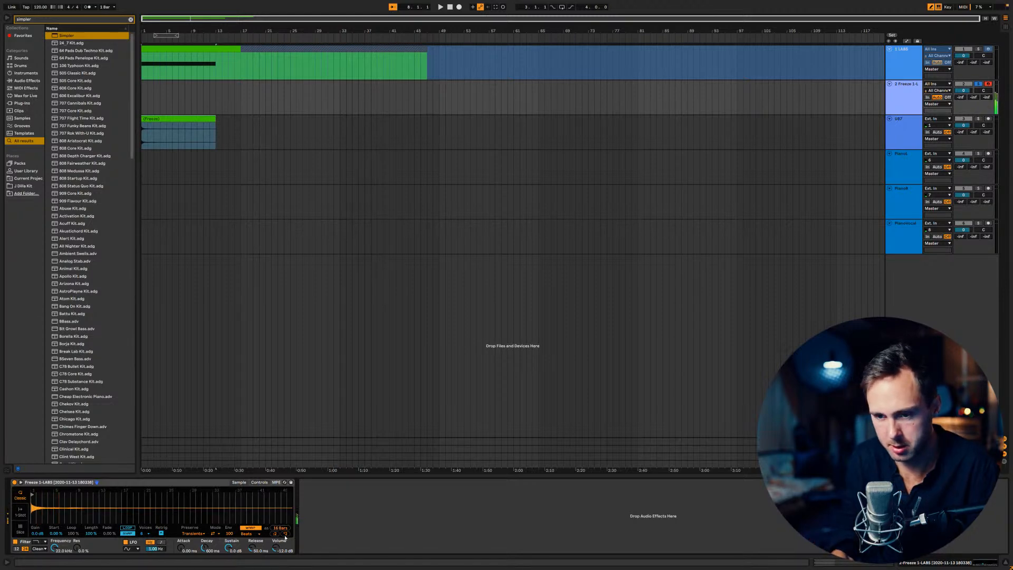
{"action": "left_click", "coordinate": [251, 533]}
{"action": "left_click", "coordinate": [255, 526]}
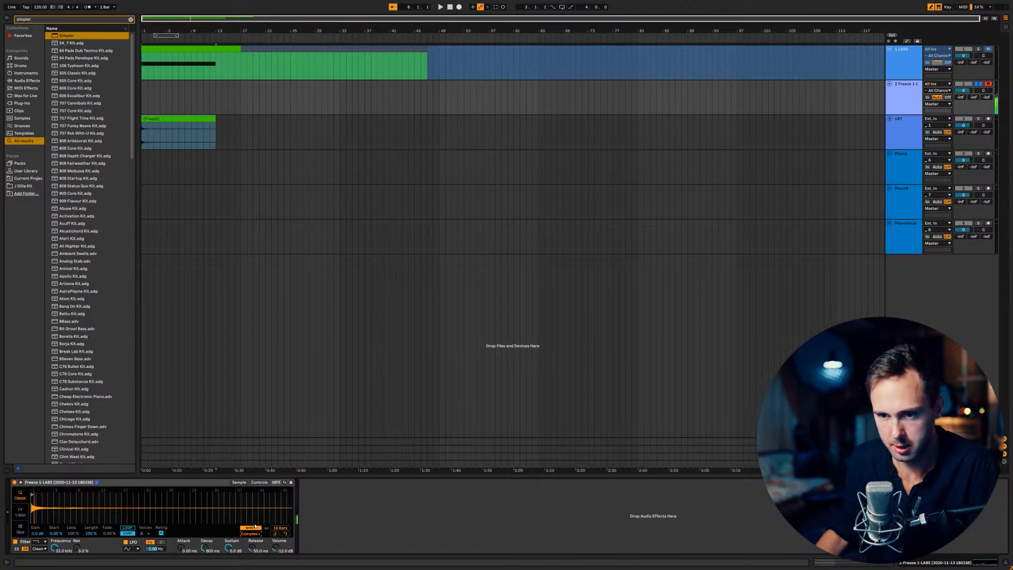
Reverse the sample in Simpler and move its start marker close to the end of the waveform.
{"action": "left_click_drag", "start_coordinate": [44, 493], "coordinate": [39, 492]}
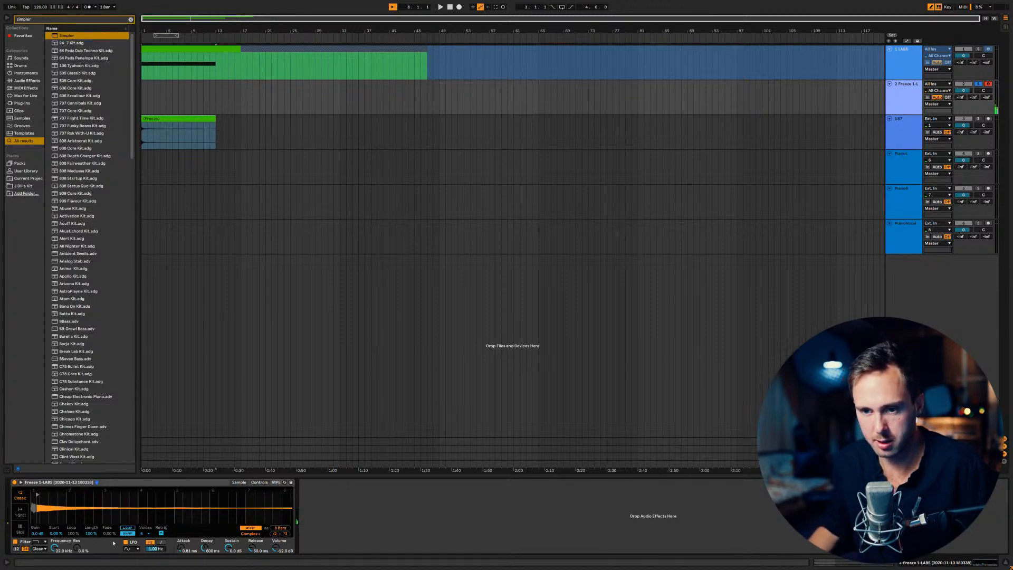
{"action": "right_click", "coordinate": [153, 507]}
{"action": "left_click", "coordinate": [171, 510]}
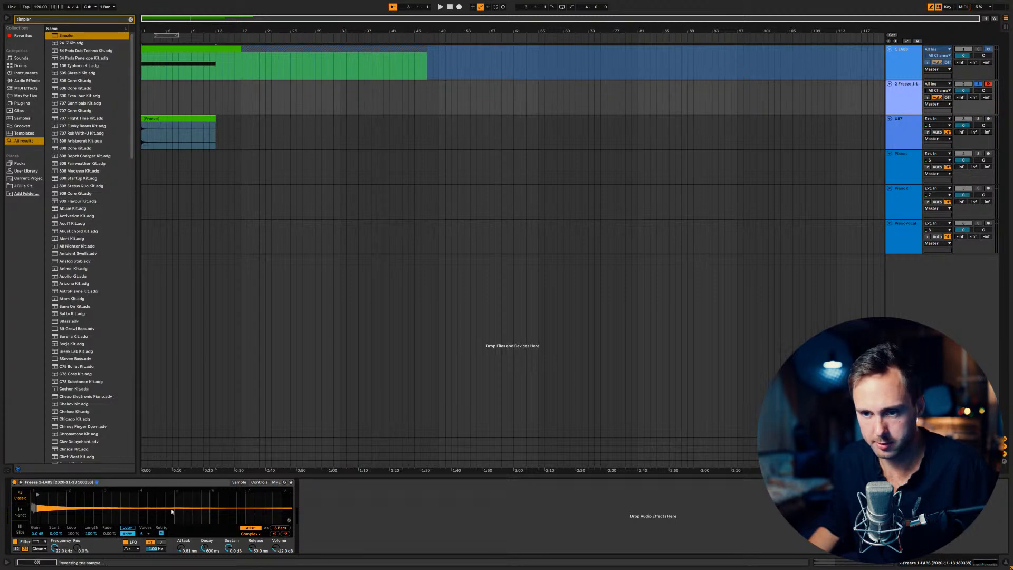
{"action": "left_click_drag", "start_coordinate": [226, 496], "coordinate": [284, 494]}
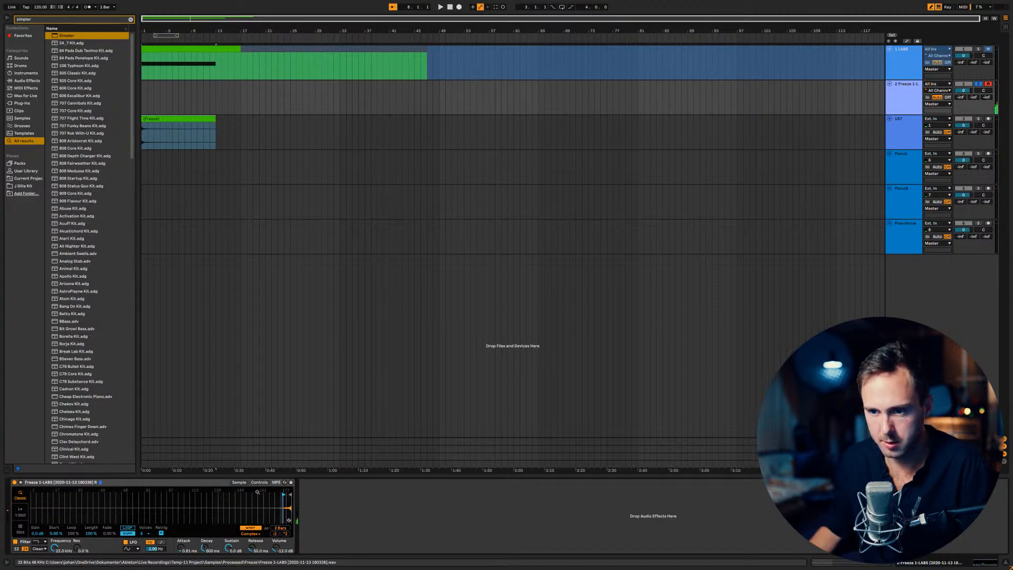
Raise Simpler's volume to about 1.14 dB and set its number of voices to 32.
{"action": "left_click_drag", "start_coordinate": [275, 549], "coordinate": [275, 533]}
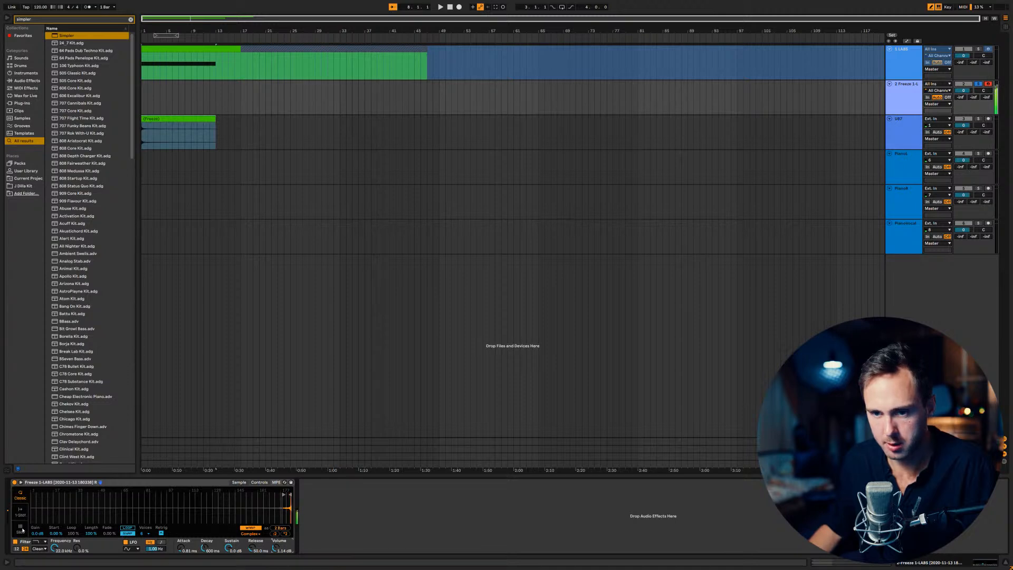
{"action": "left_click", "coordinate": [146, 534]}
{"action": "left_click", "coordinate": [146, 529]}
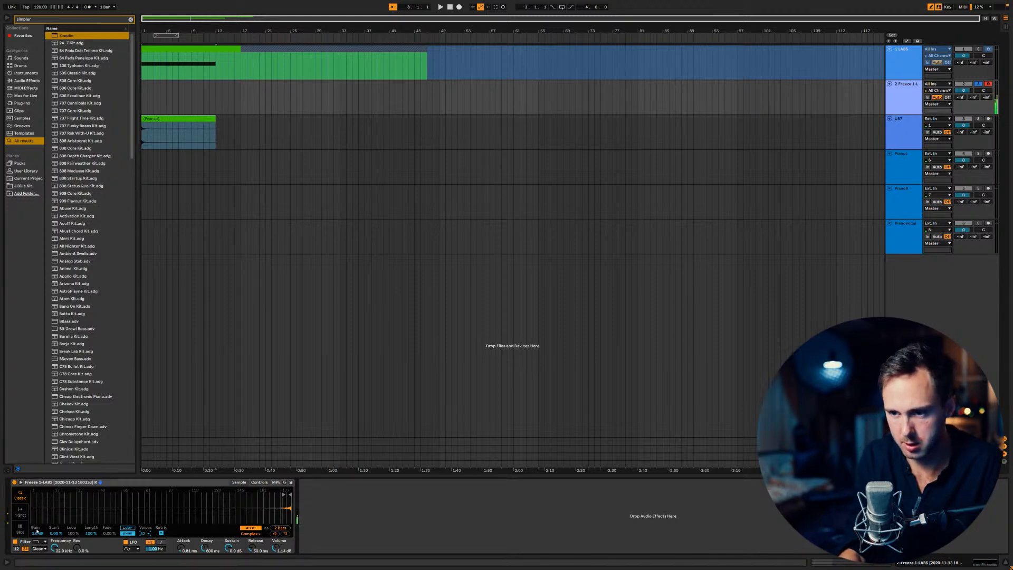
Add a Compressor after Simpler, raising its ratio and setting its attack to about 0.32 ms.
{"action": "key", "text": "ctrl+f"}
{"action": "type", "text": "compres"}
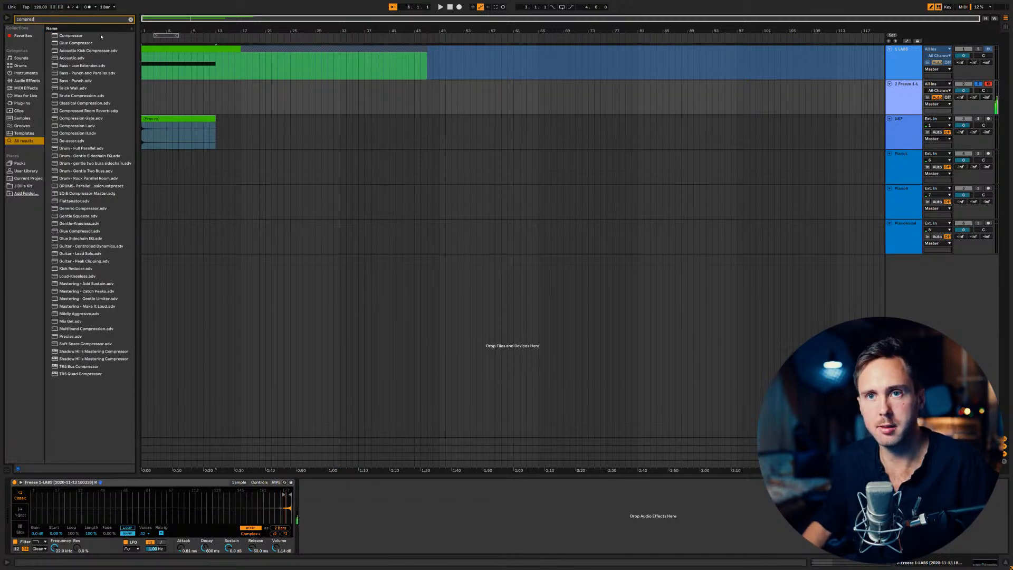
{"action": "left_click_drag", "start_coordinate": [101, 36], "coordinate": [335, 527]}
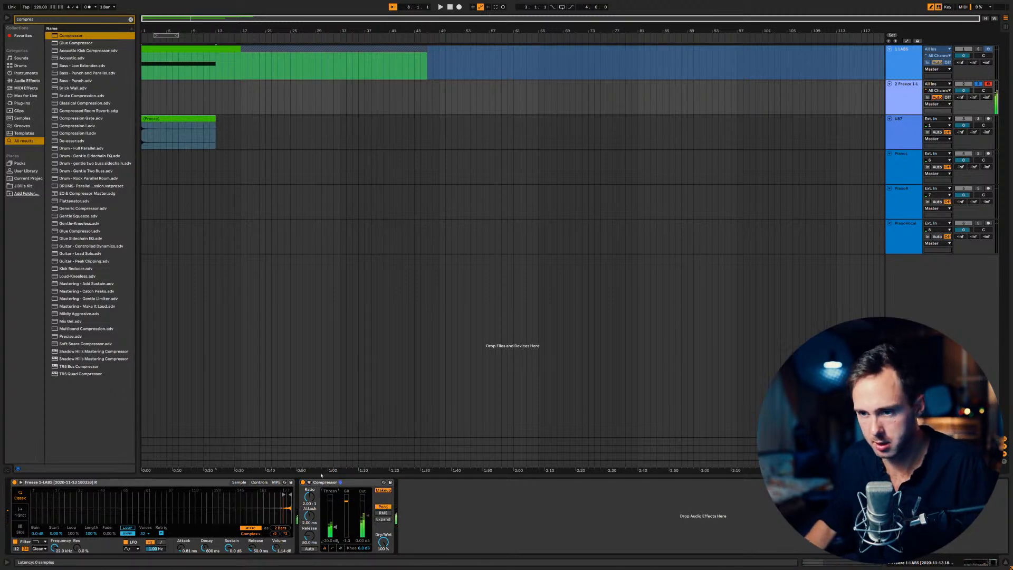
{"action": "left_click_drag", "start_coordinate": [310, 497], "coordinate": [310, 490]}
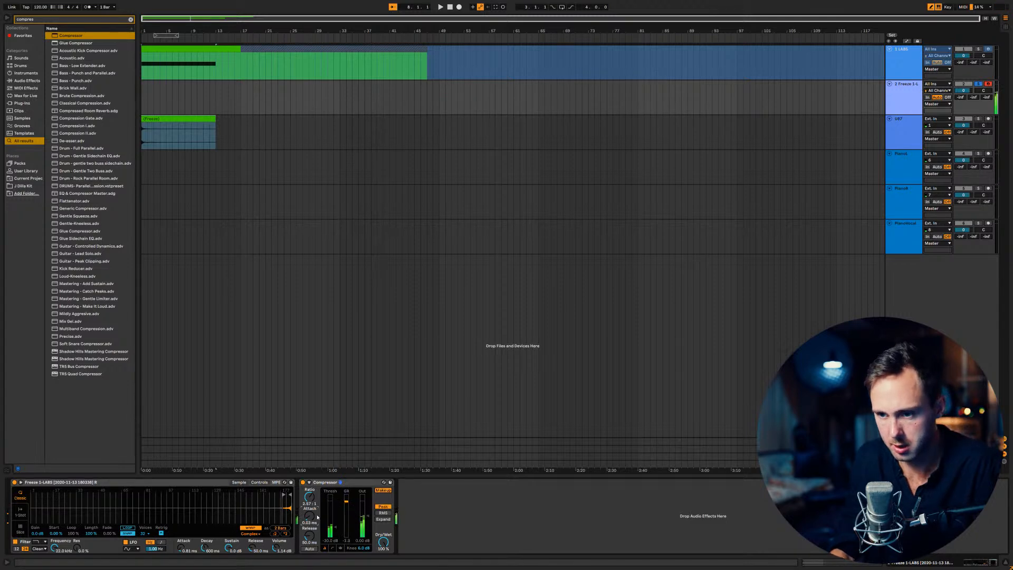
{"action": "left_click_drag", "start_coordinate": [311, 517], "coordinate": [311, 514]}
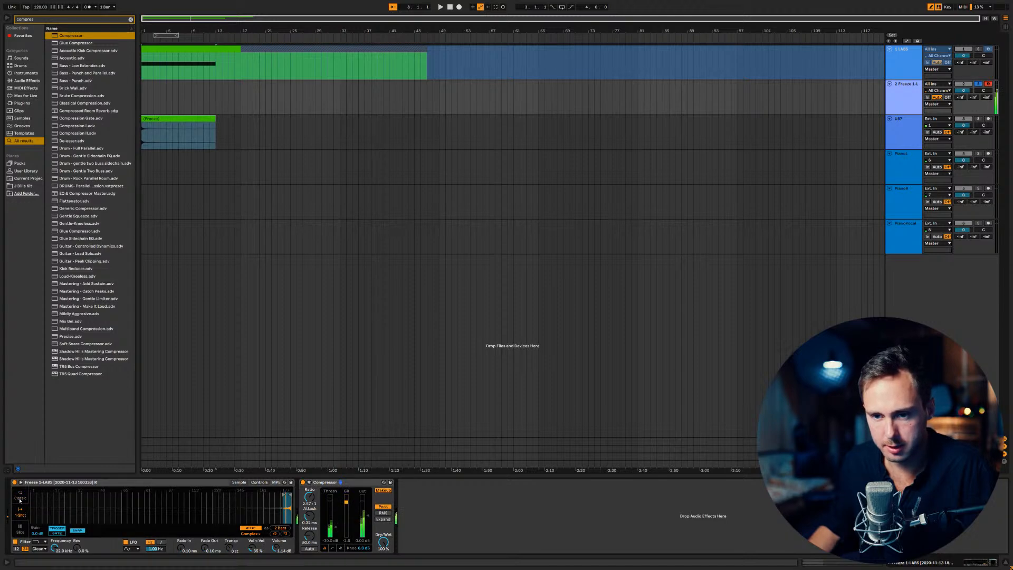
Turn on looping for the reversed sample in Simpler's Classic mode.
{"action": "left_click", "coordinate": [129, 528]}
{"action": "left_click_drag", "start_coordinate": [283, 506], "coordinate": [283, 558]}
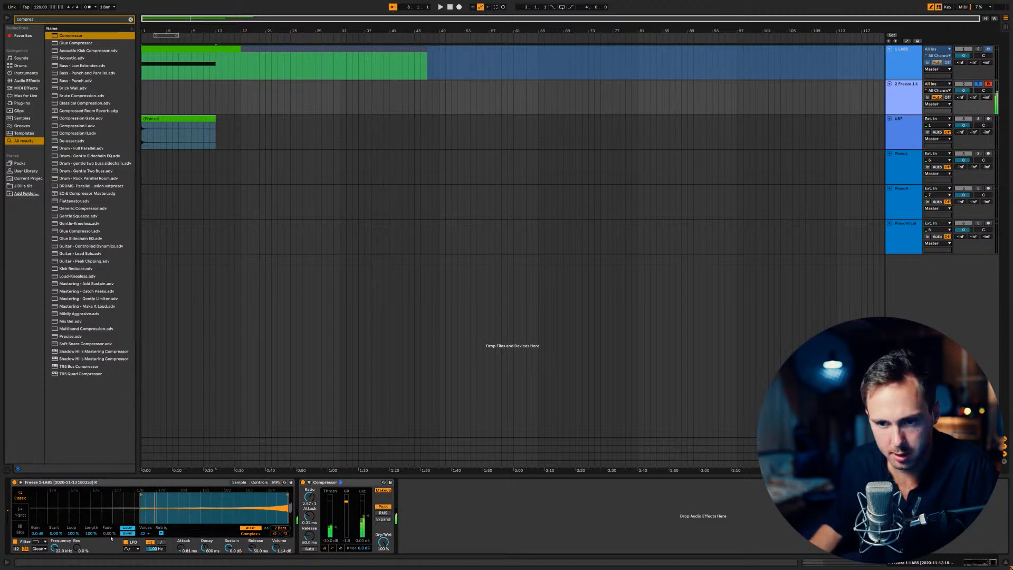
Send the reversed-sample track to the ValhallaVintageVerb return at about -3.0 dB.
{"action": "left_click_drag", "start_coordinate": [111, 538], "coordinate": [111, 532]}
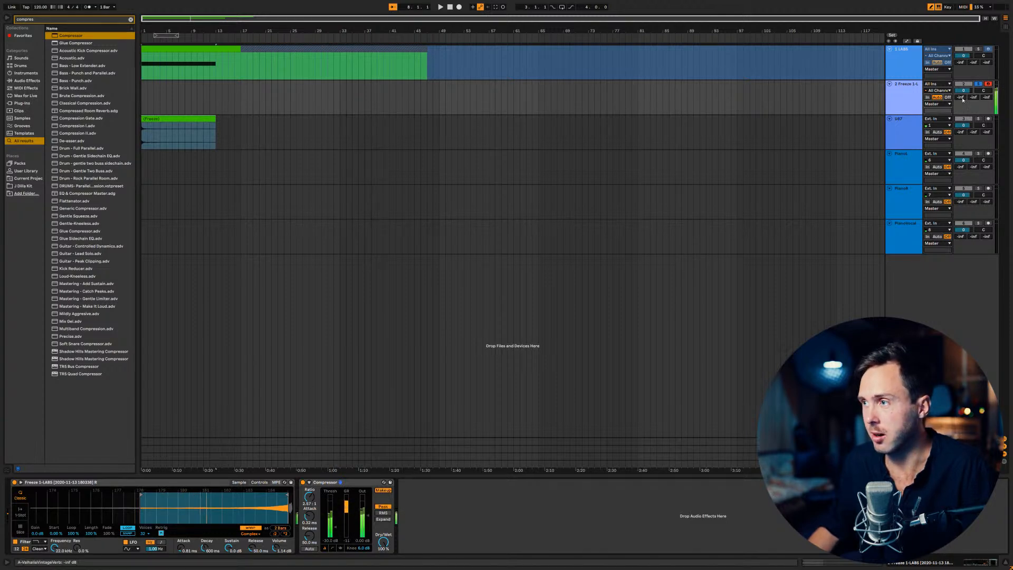
{"action": "left_click_drag", "start_coordinate": [961, 97], "coordinate": [961, 93]}
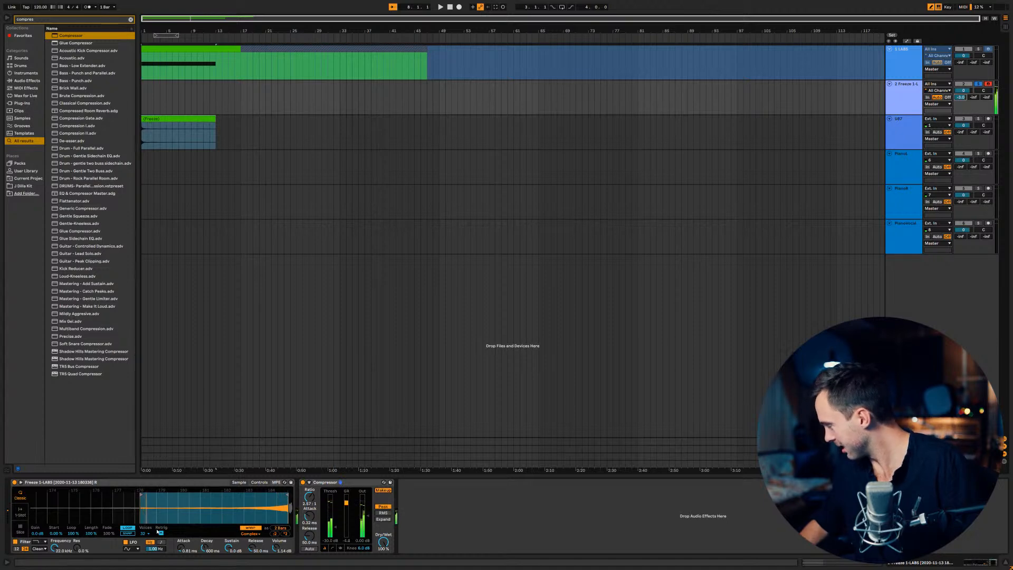
Color the reversed-sample track, the PianoL track and the PianoVocal track yellow.
{"action": "right_click", "coordinate": [903, 94]}
{"action": "left_click", "coordinate": [919, 220]}
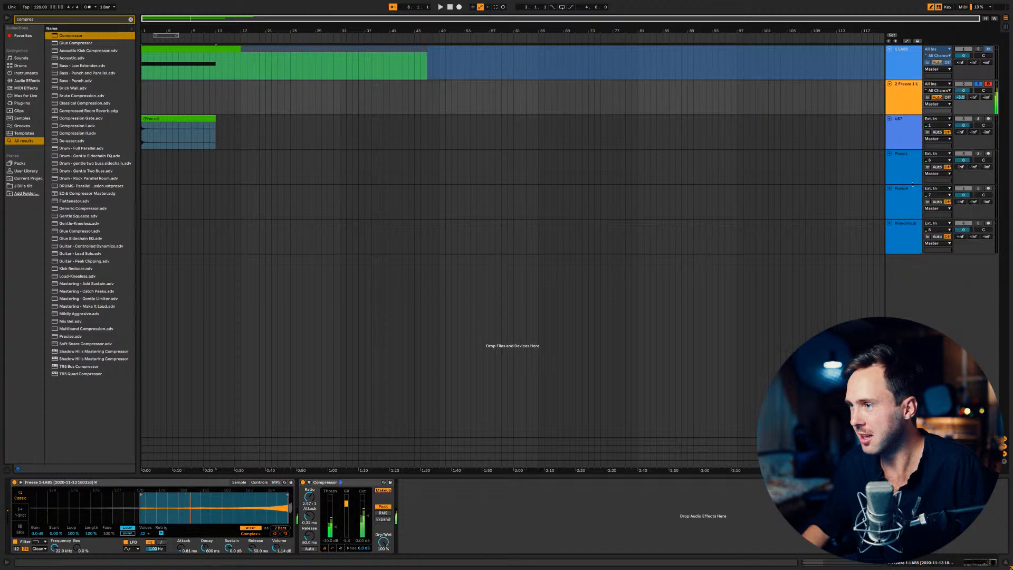
{"action": "right_click", "coordinate": [914, 113]}
{"action": "left_click", "coordinate": [939, 235]}
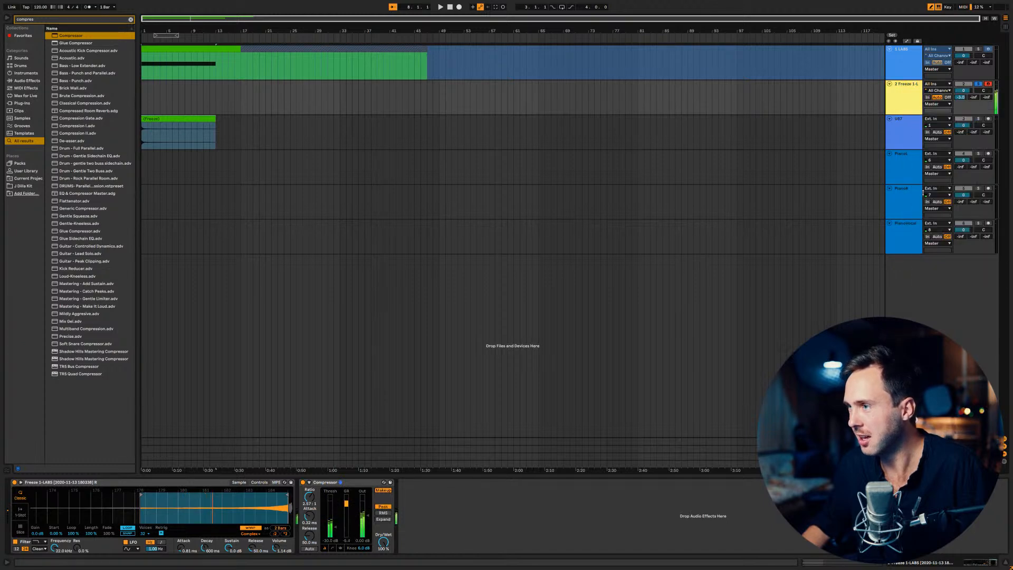
{"action": "right_click", "coordinate": [910, 169]}
{"action": "left_click", "coordinate": [938, 296]}
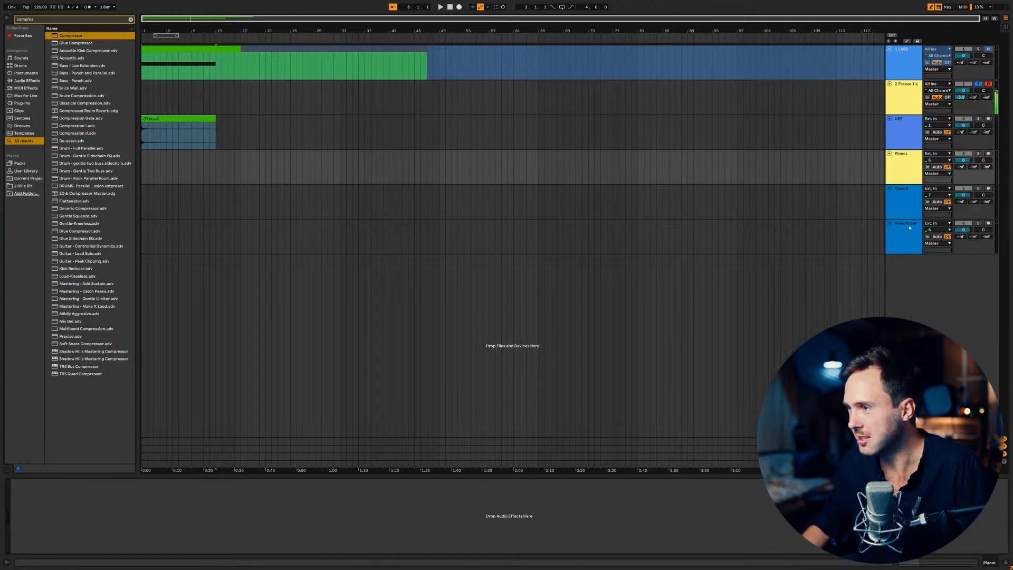
{"action": "right_click", "coordinate": [907, 238]}
{"action": "left_click", "coordinate": [937, 365]}
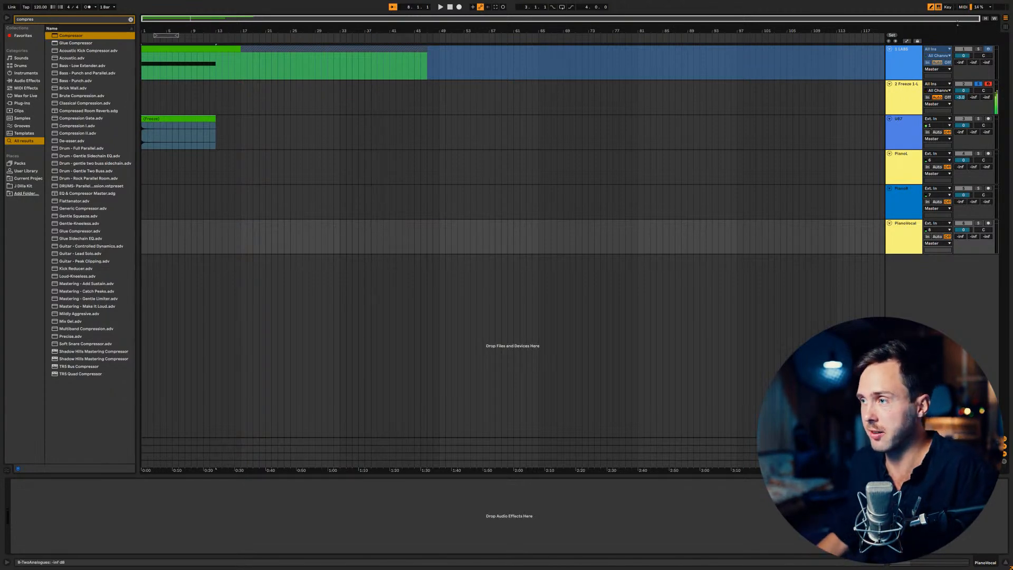
Open the frozen clip on the U87 track to view its original waveform, and return to the reversed-sample track.
{"action": "left_click", "coordinate": [885, 126]}
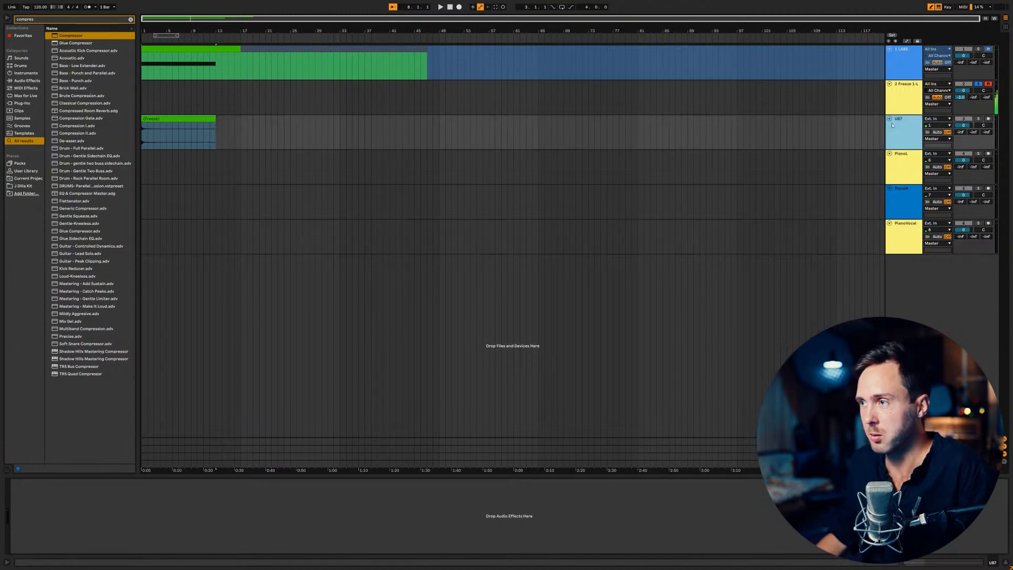
{"action": "left_click", "coordinate": [157, 120]}
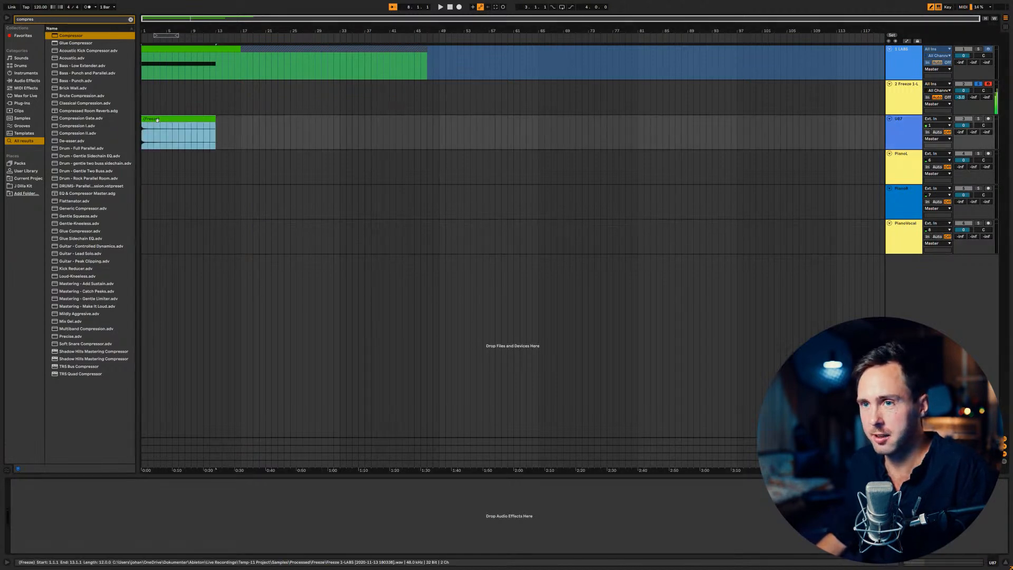
{"action": "double_click", "coordinate": [158, 130]}
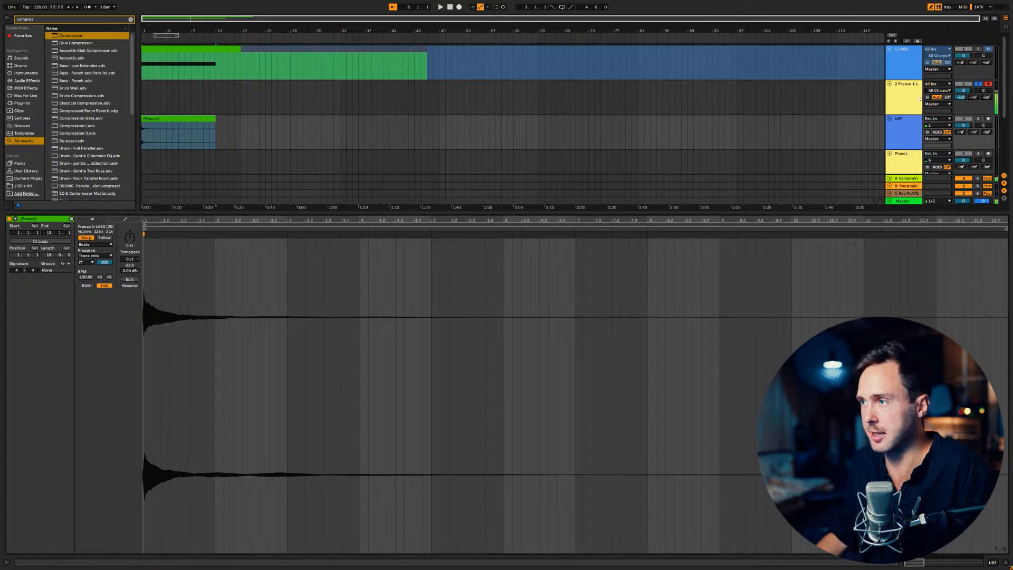
{"action": "left_click", "coordinate": [783, 99]}
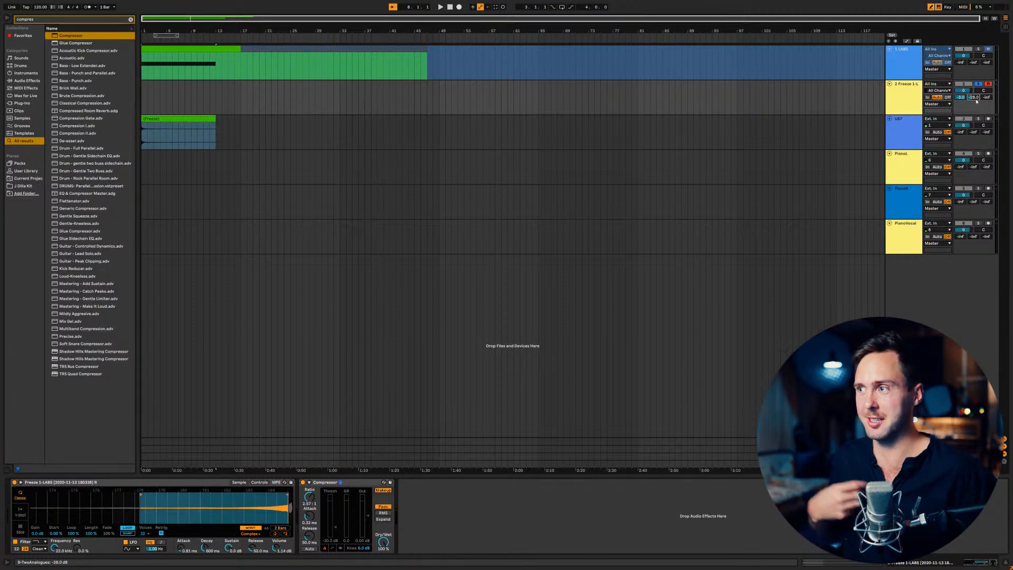
Rename the reversed-sample track as ReversedHeavenOrgran and move it below the PianoVocal track.
{"action": "double_click", "coordinate": [911, 85]}
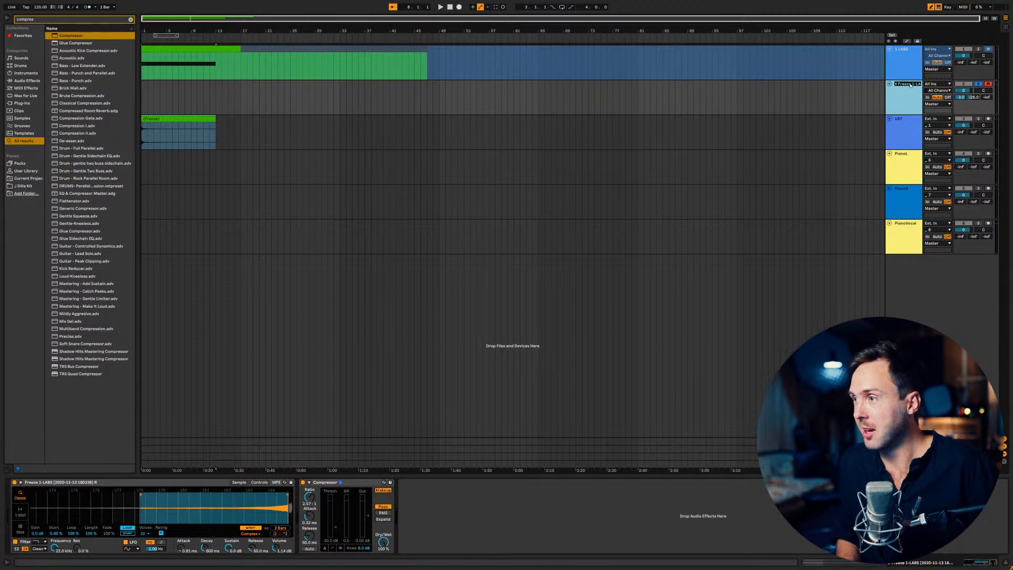
{"action": "type", "text": "ReversedHeavenOrgran"}
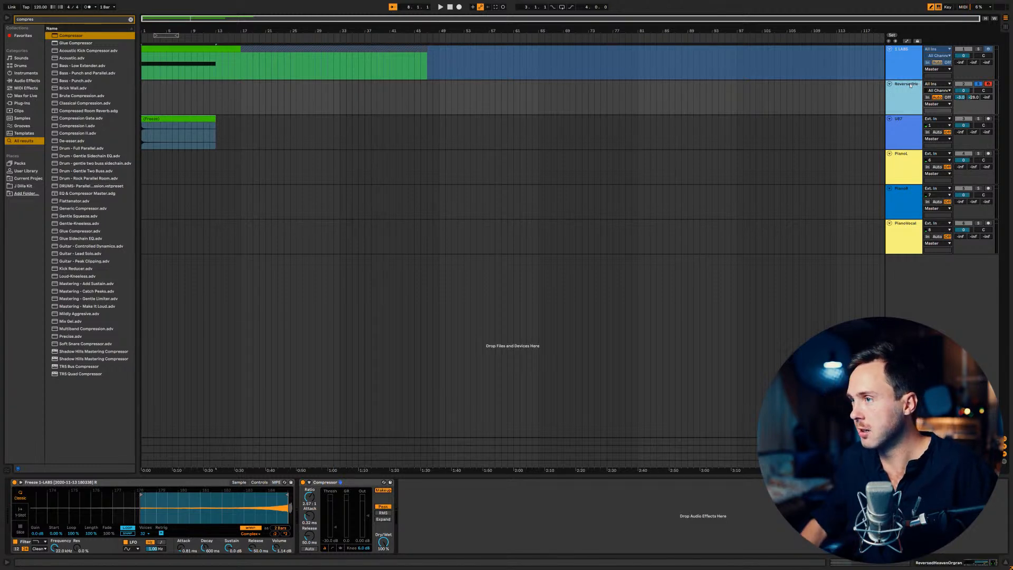
{"action": "left_click_drag", "start_coordinate": [910, 84], "coordinate": [982, 261]}
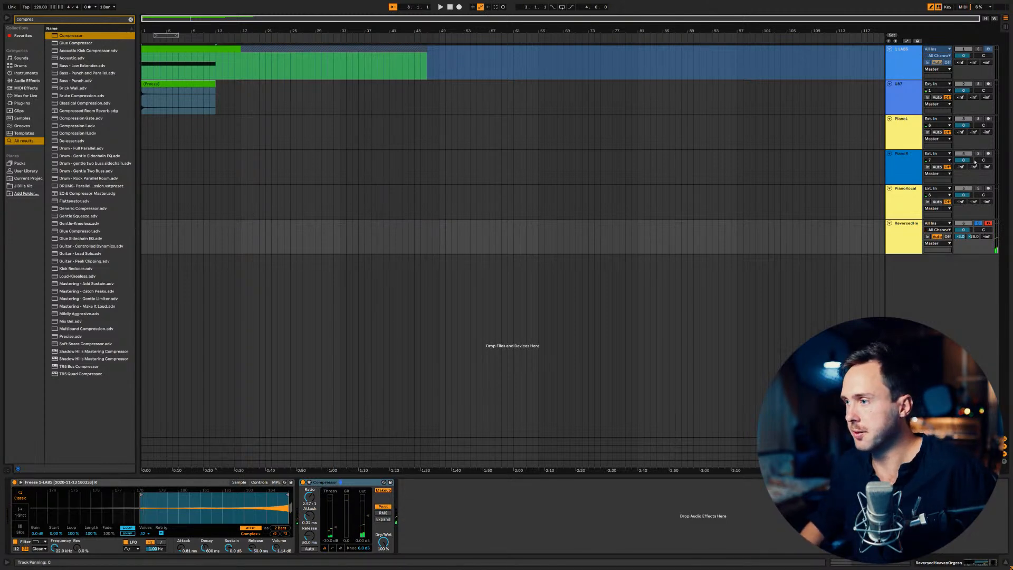
{"action": "left_click", "coordinate": [900, 239]}
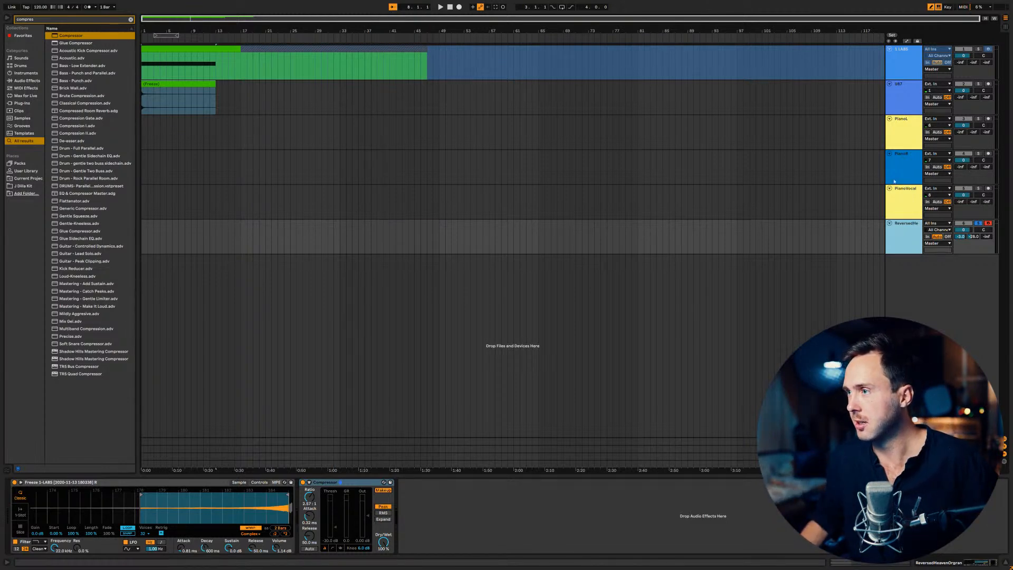
Arm the U87 track and record the glass hits through the microphone, starting at bar 37.
{"action": "left_click", "coordinate": [848, 93]}
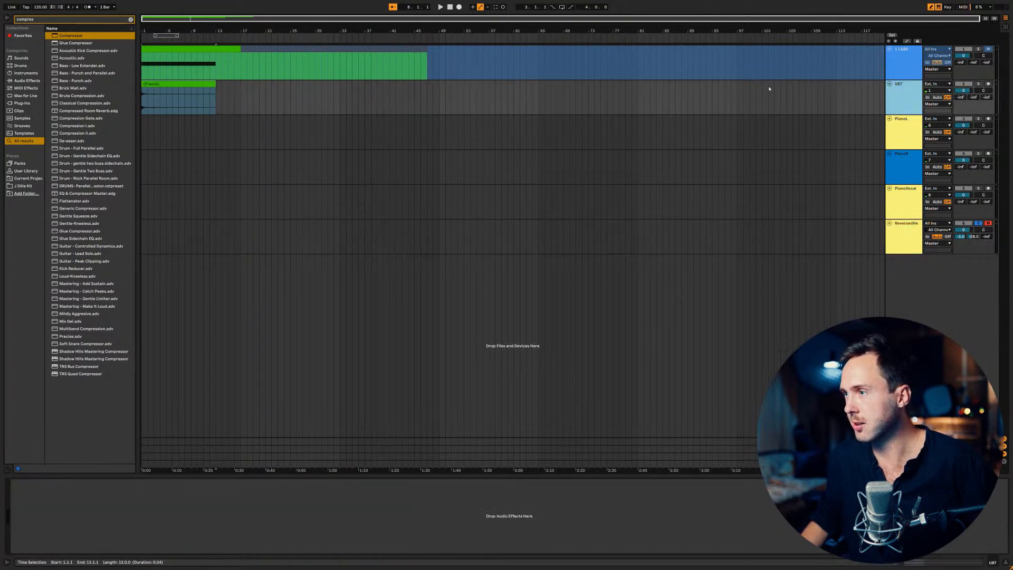
{"action": "left_click", "coordinate": [365, 97]}
{"action": "left_click", "coordinate": [989, 84]}
{"action": "left_click", "coordinate": [459, 7]}
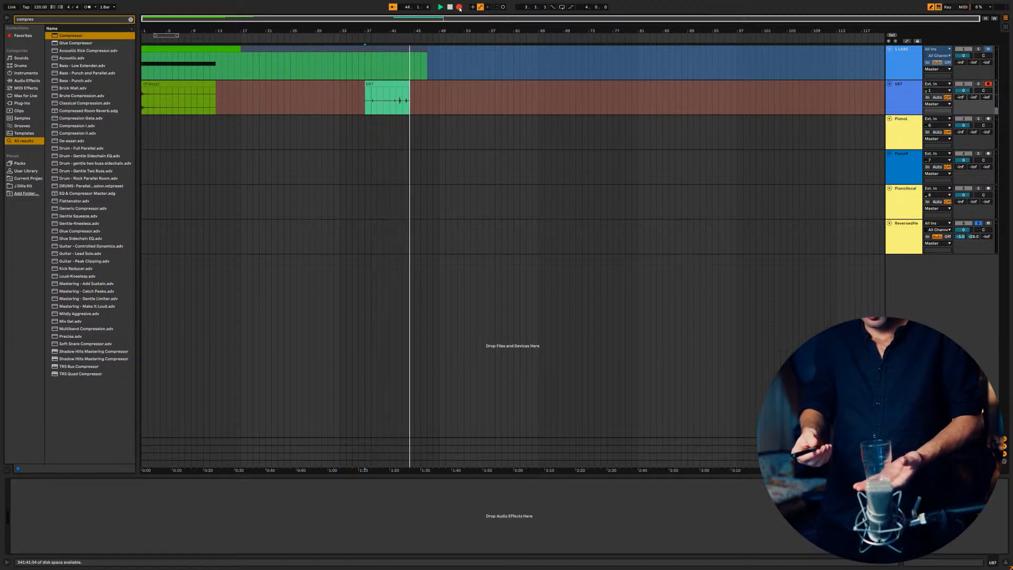
{"action": "left_click", "coordinate": [460, 7]}
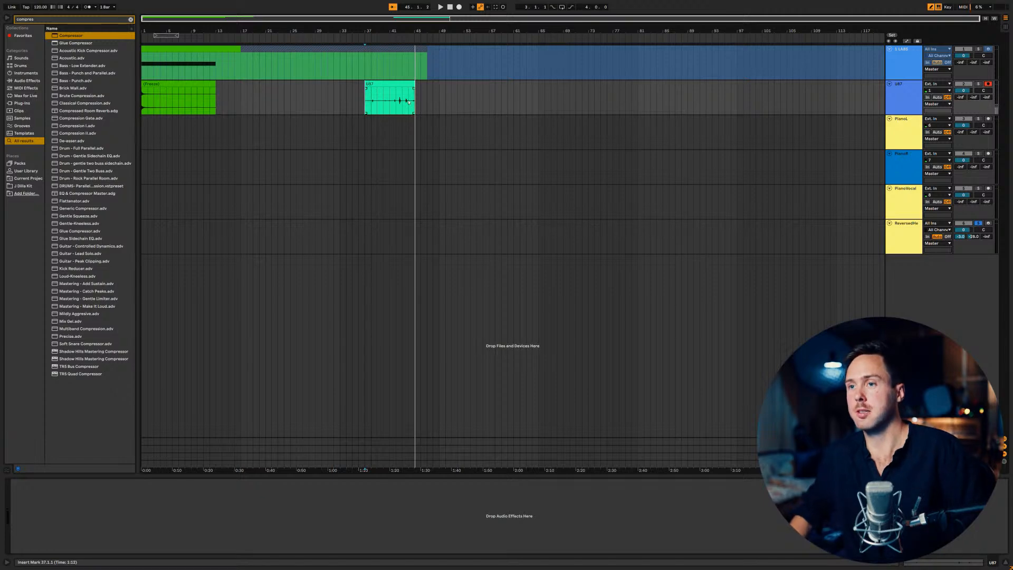
Solo the U87 track and listen to the last two glass hits in the new recording.
{"action": "scroll", "coordinate": [408, 100], "scroll_direction": "up", "scroll_amount": 12}
{"action": "scroll", "coordinate": [390, 104], "scroll_direction": "down", "scroll_amount": 2}
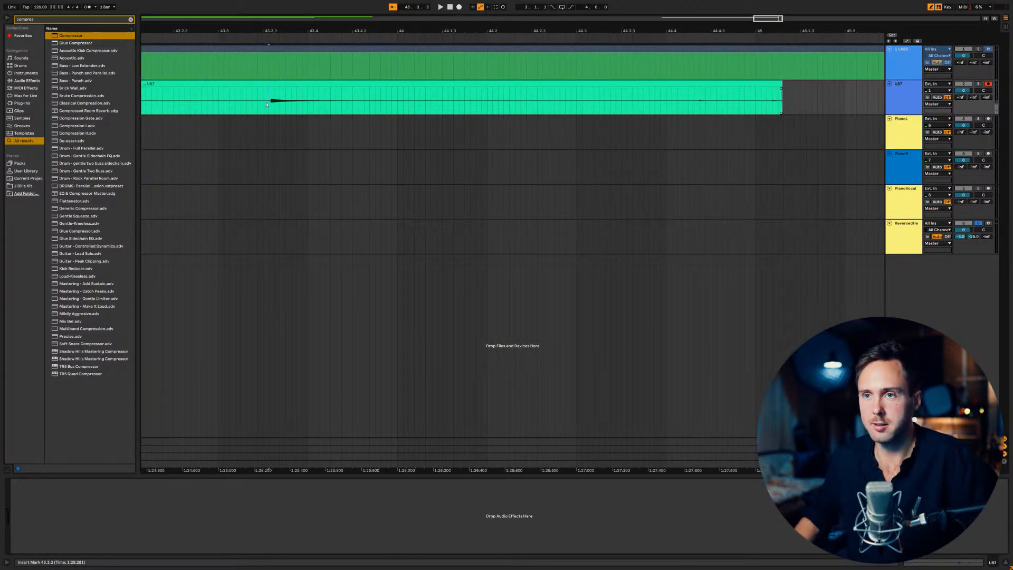
{"action": "left_click", "coordinate": [269, 104]}
{"action": "key", "text": "space"}
{"action": "key", "text": "space"}
{"action": "left_click", "coordinate": [976, 84]}
{"action": "key", "text": "space"}
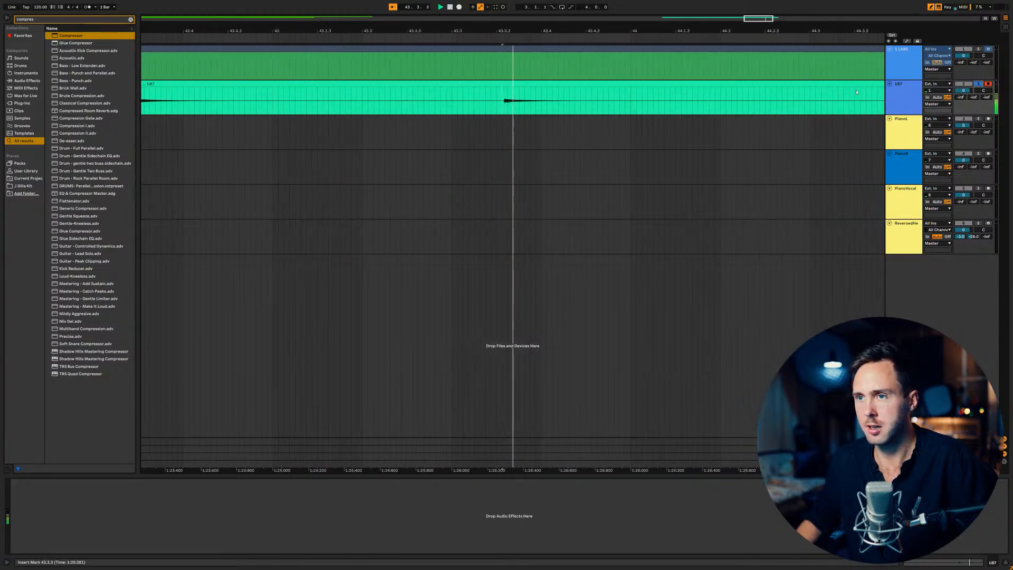
{"action": "scroll", "coordinate": [570, 114], "scroll_direction": "down", "scroll_amount": 3}
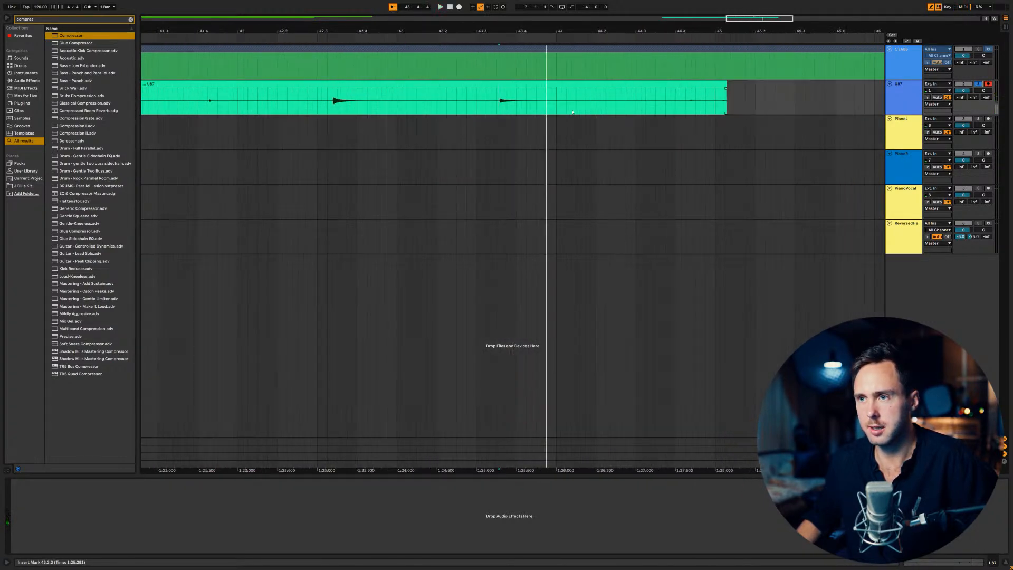
{"action": "left_click", "coordinate": [330, 101]}
{"action": "key", "text": "space"}
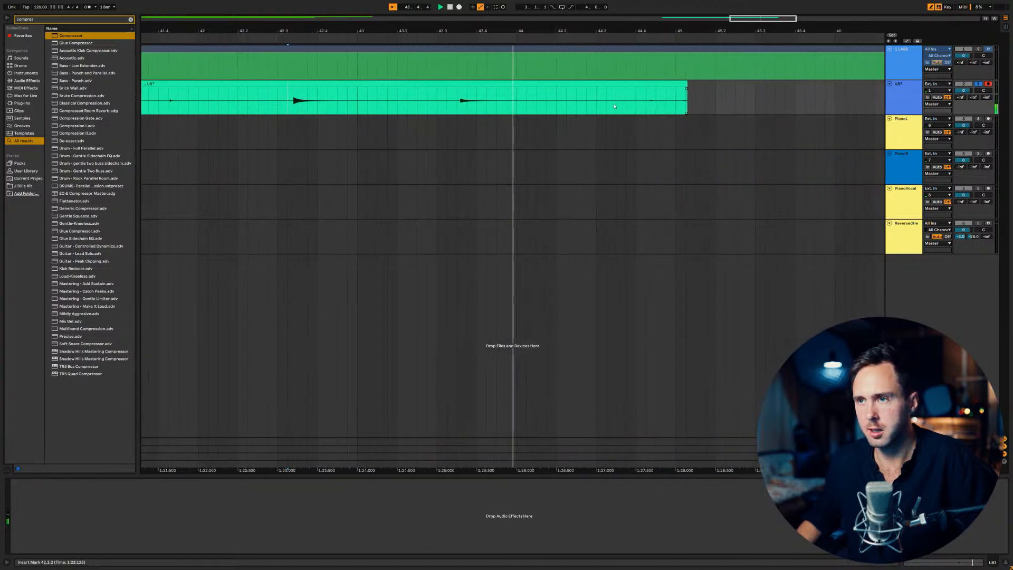
{"action": "key", "text": "space"}
{"action": "key", "text": "space"}
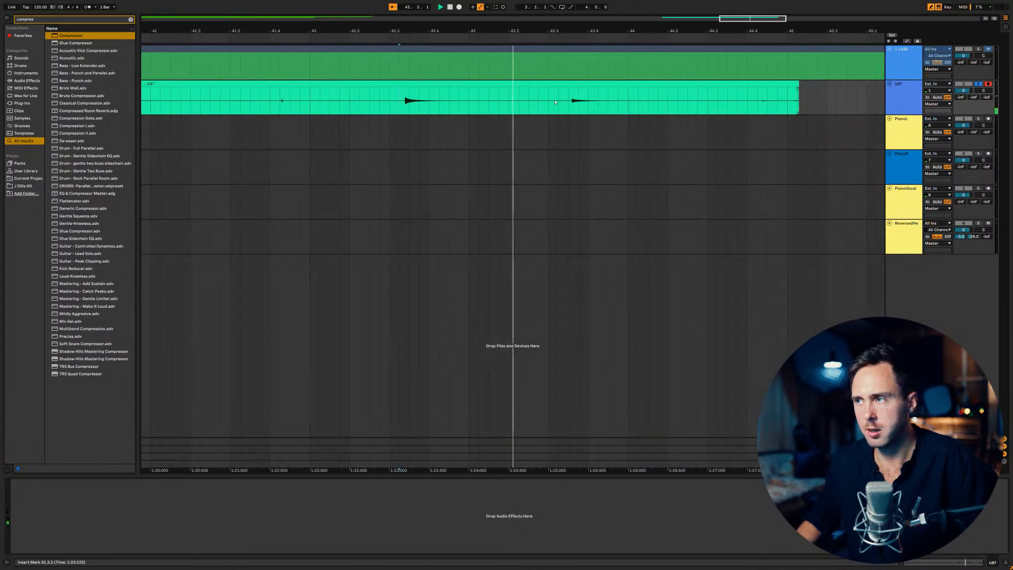
{"action": "key", "text": "space"}
Split the U87 recording before and after its last glass hit and copy that slice to bar 45.2 on the same track.
{"action": "left_click", "coordinate": [467, 101]}
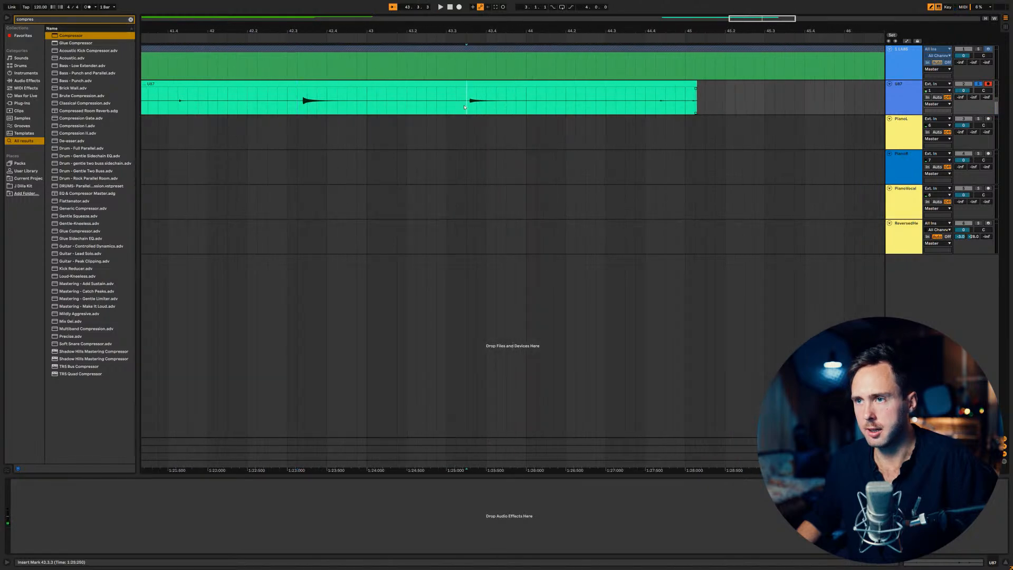
{"action": "key", "text": "ctrl+e"}
{"action": "left_click", "coordinate": [640, 102]}
{"action": "key", "text": "ctrl+e"}
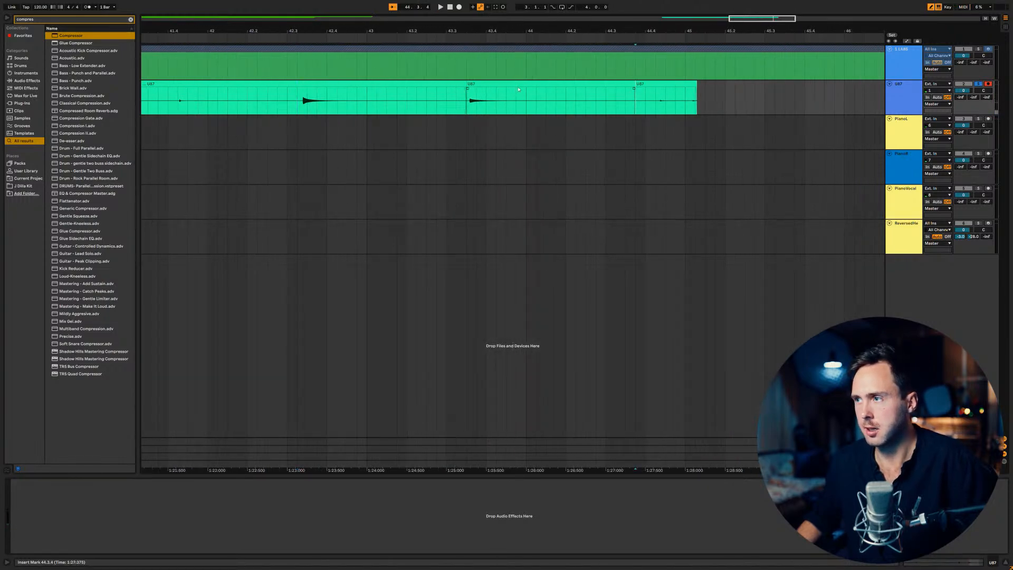
{"action": "left_click_drag", "start_coordinate": [518, 85], "coordinate": [779, 99], "text": "ctrl"}
Load Simpler from the browser onto a new MIDI track and place the copied glass slice into it as its sample.
{"action": "key", "text": "ctrl+f"}
{"action": "type", "text": "simpler"}
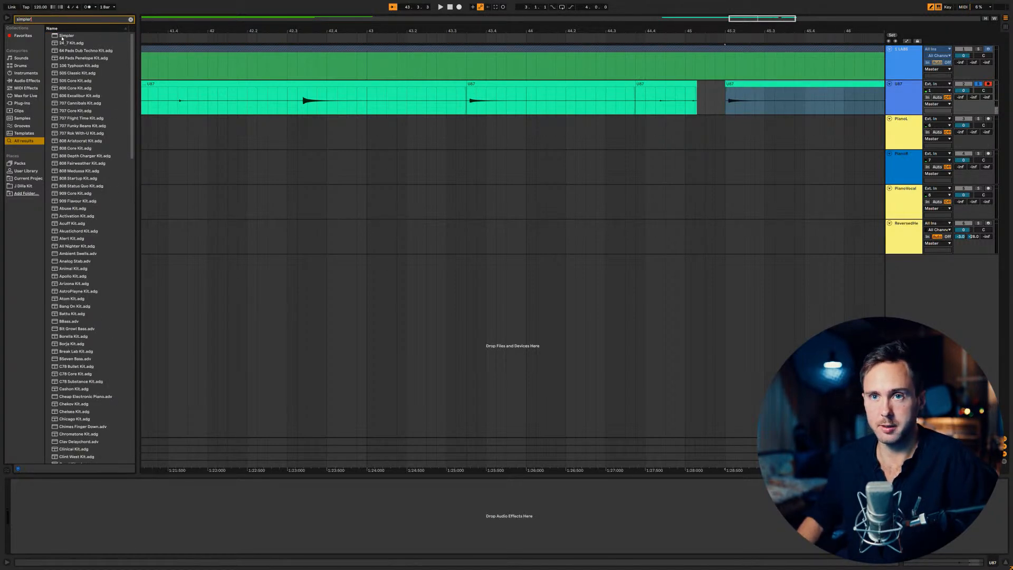
{"action": "key", "text": "Down"}
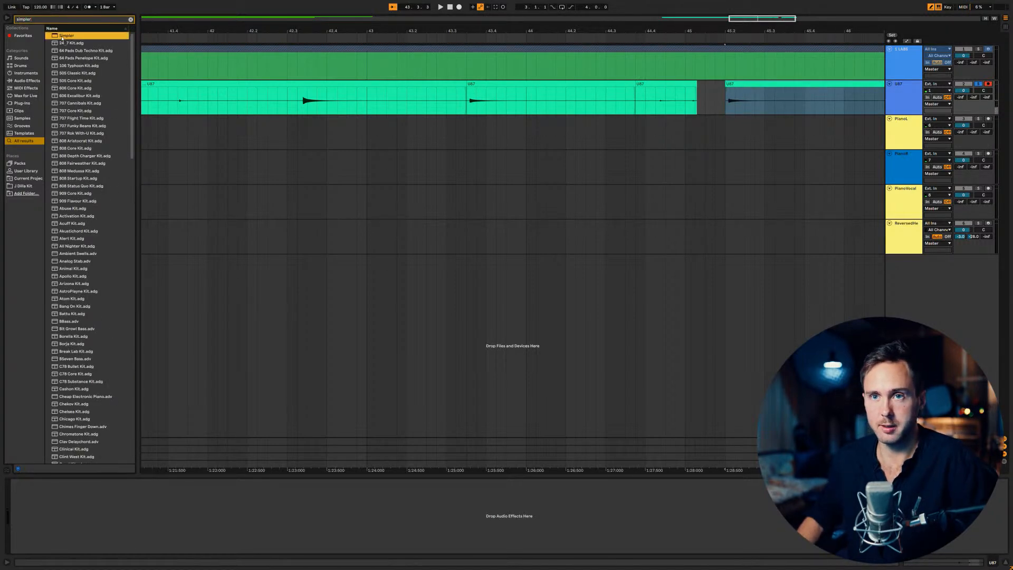
{"action": "key", "text": "Return"}
{"action": "left_click_drag", "start_coordinate": [782, 83], "coordinate": [159, 505]}
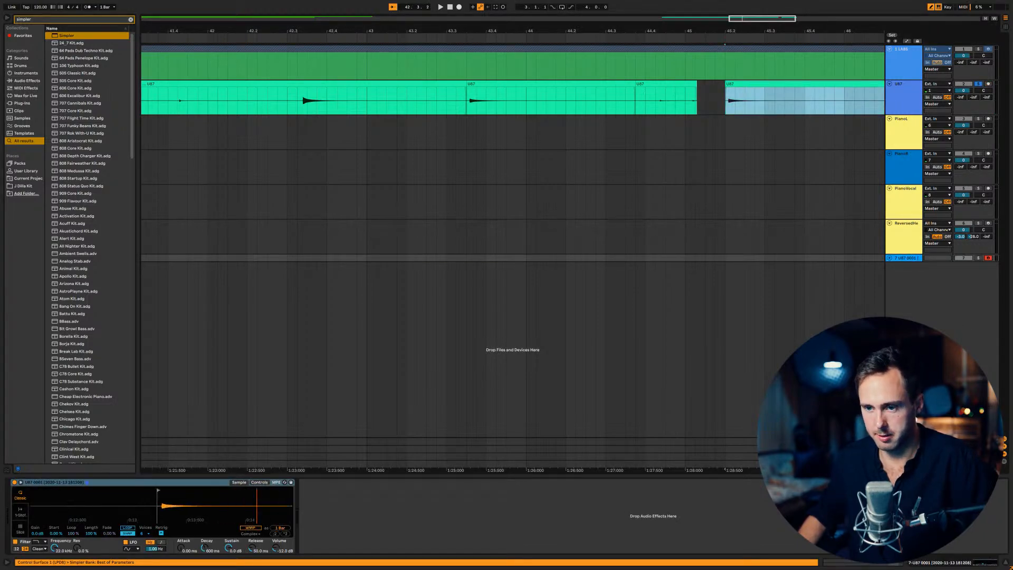
Move Simpler's start marker to the beginning of the glass hit, and solo and arm the new Simpler track.
{"action": "left_click_drag", "start_coordinate": [138, 491], "coordinate": [142, 491]}
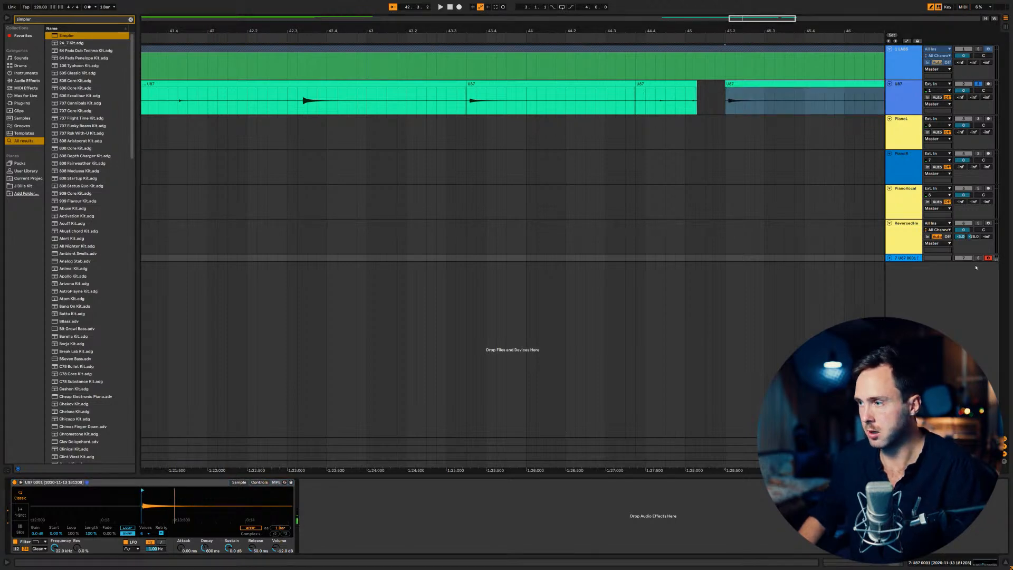
{"action": "left_click", "coordinate": [989, 258]}
{"action": "left_click", "coordinate": [981, 258]}
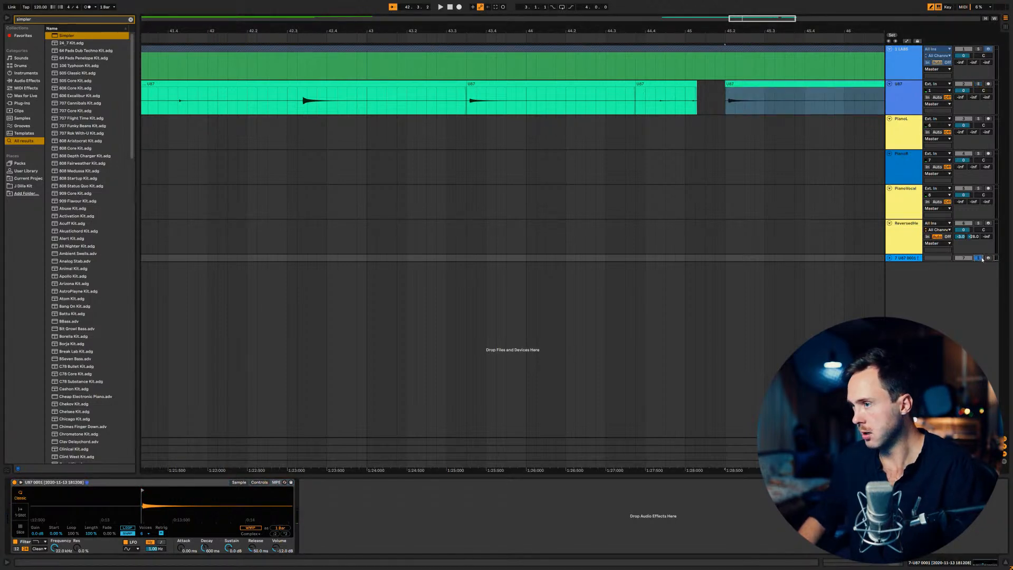
{"action": "left_click", "coordinate": [989, 258]}
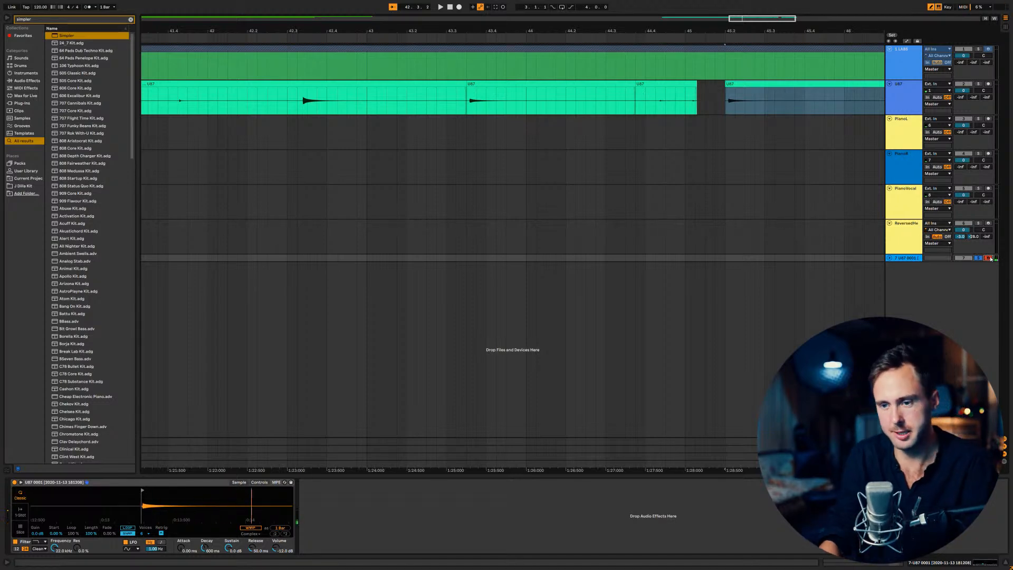
{"action": "left_click_drag", "start_coordinate": [151, 502], "coordinate": [230, 503]}
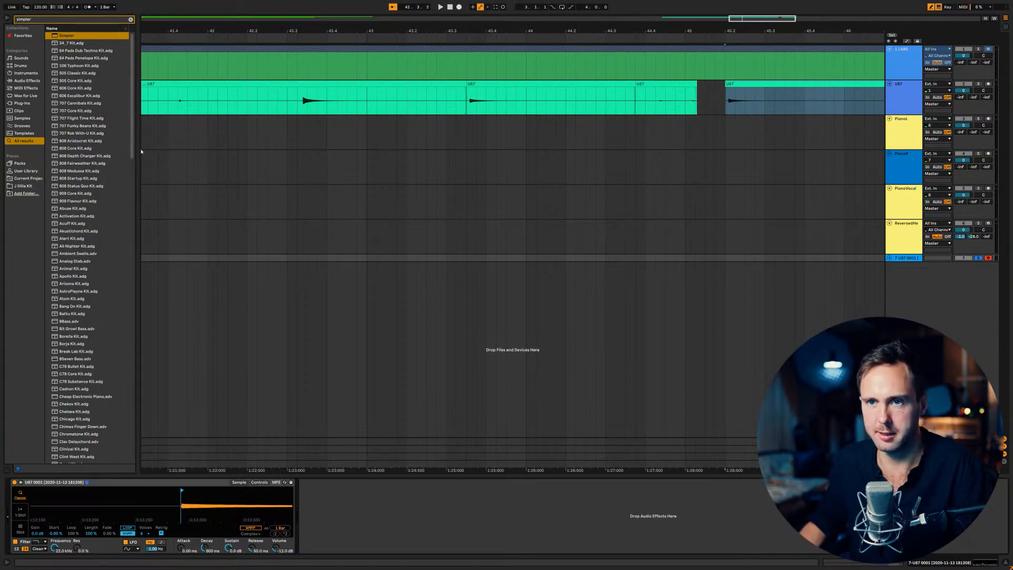
{"action": "mouse_move", "coordinate": [138, 149]}
{"action": "left_mouse_down"}
{"action": "mouse_move", "coordinate": [164, 149]}
{"action": "mouse_move", "coordinate": [150, 150]}
{"action": "left_mouse_up"}
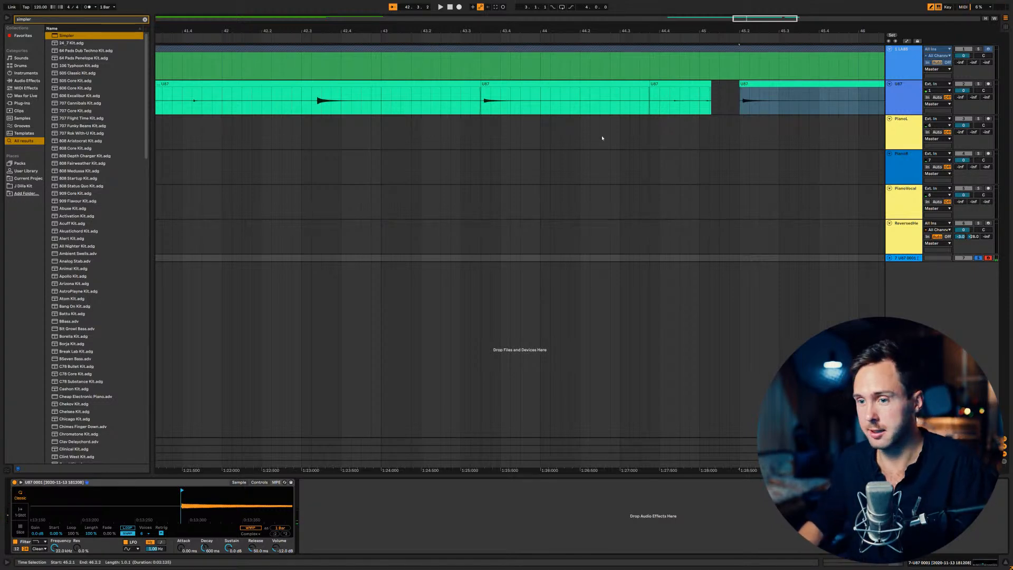
{"action": "left_click", "coordinate": [889, 259]}
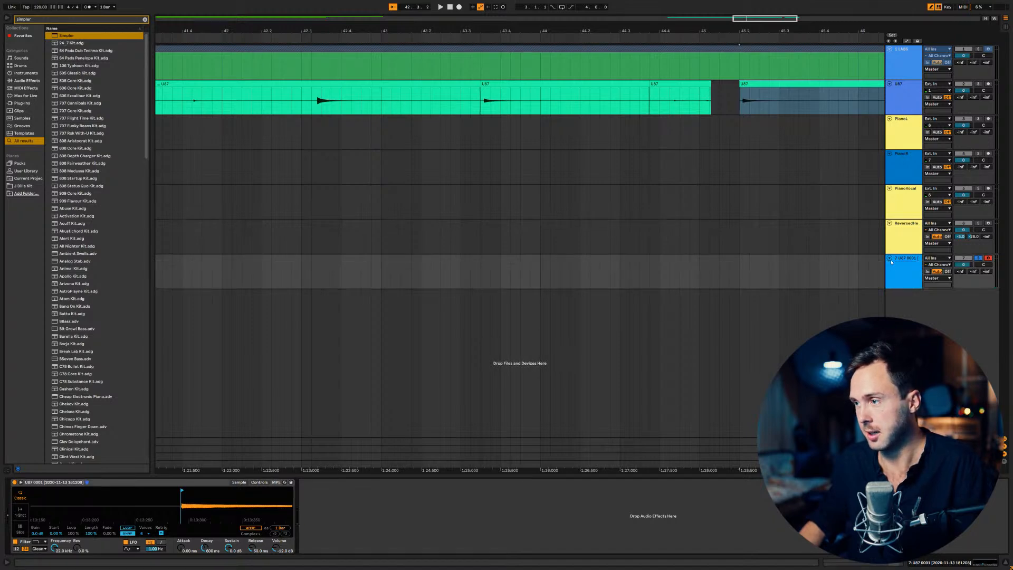
{"action": "left_click", "coordinate": [891, 261]}
Collapse the new Simpler track and move the sample's start marker precisely onto the onset of the glass hit.
{"action": "left_click", "coordinate": [912, 259]}
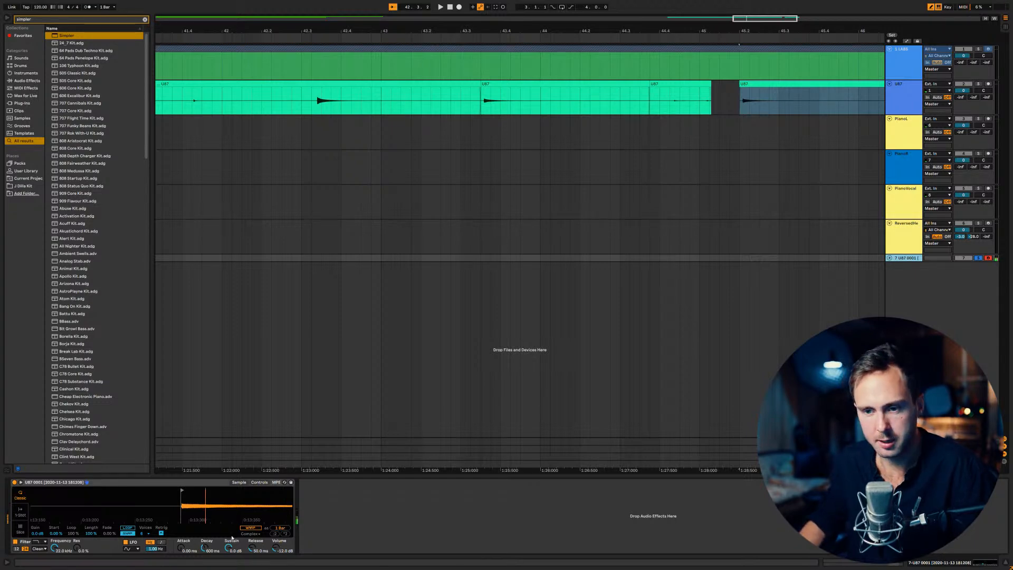
{"action": "left_click_drag", "start_coordinate": [188, 506], "coordinate": [187, 551]}
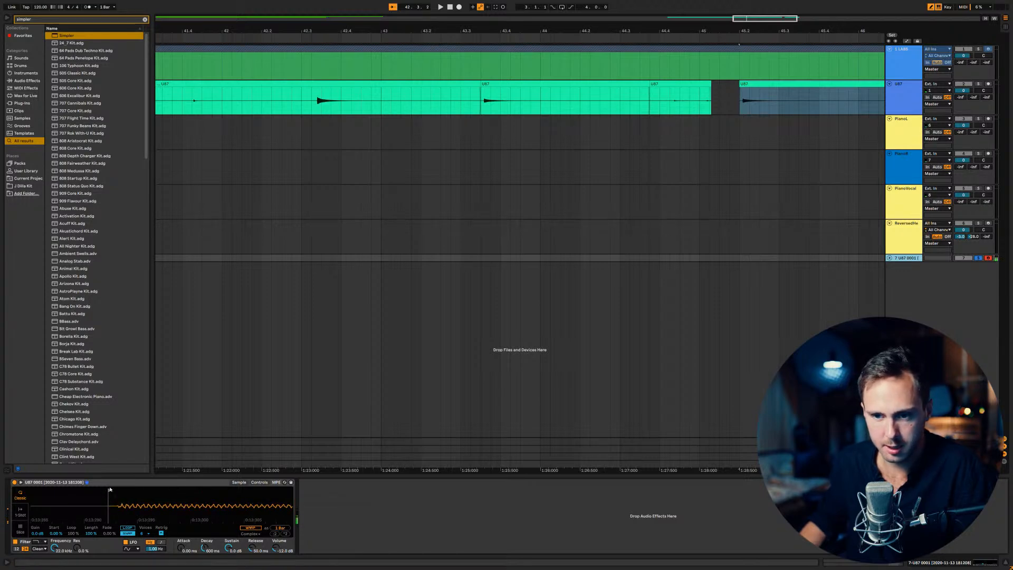
{"action": "left_click_drag", "start_coordinate": [109, 490], "coordinate": [119, 490]}
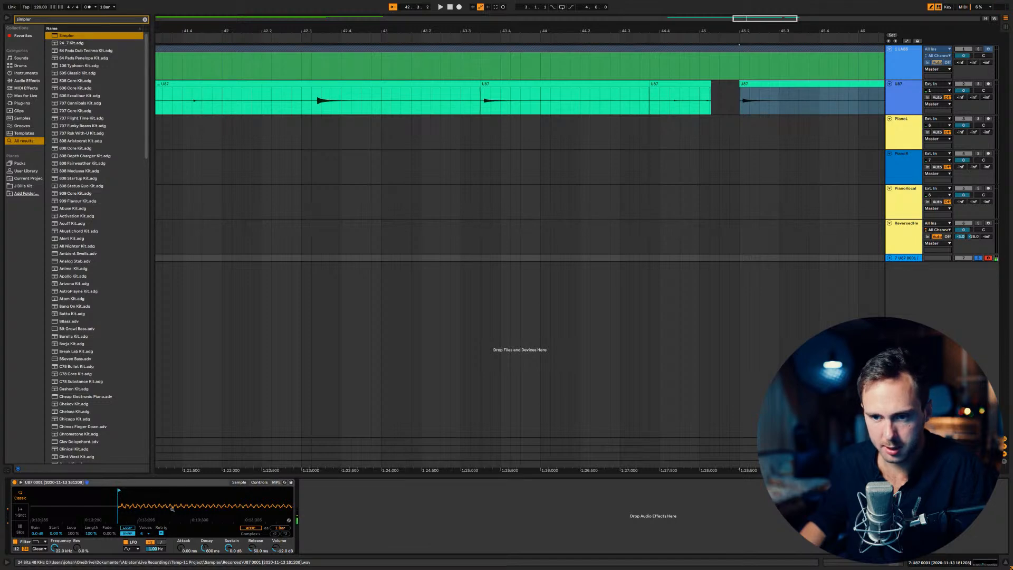
Turn on looping for the glass sample in Simpler and inspect the looped region of the waveform.
{"action": "left_click", "coordinate": [128, 528]}
{"action": "mouse_move", "coordinate": [145, 507]}
{"action": "left_mouse_down"}
{"action": "mouse_move", "coordinate": [124, 507]}
{"action": "mouse_move", "coordinate": [215, 491]}
{"action": "mouse_move", "coordinate": [312, 506]}
{"action": "mouse_move", "coordinate": [105, 493]}
{"action": "mouse_move", "coordinate": [107, 481]}
{"action": "left_mouse_up"}
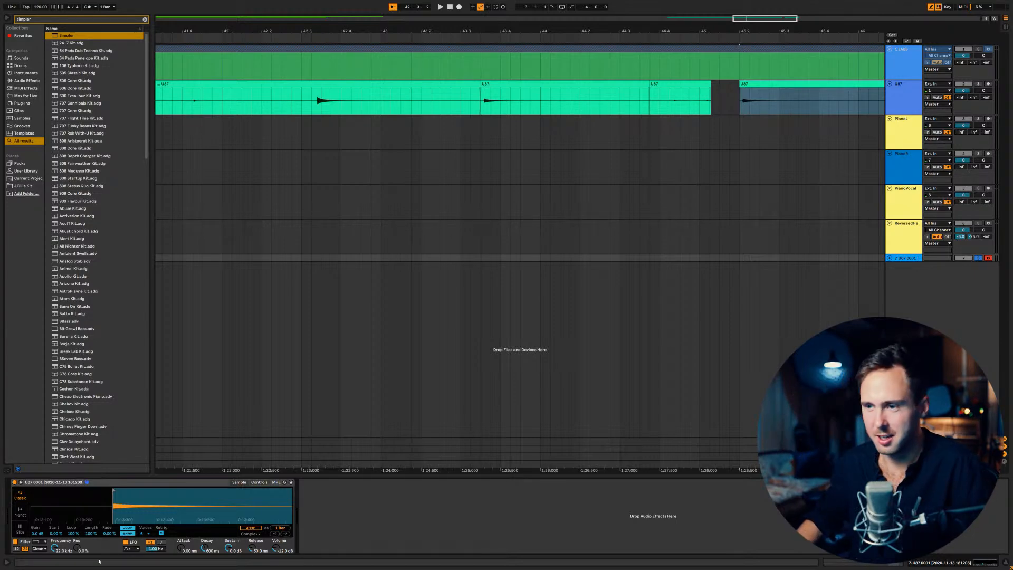
{"action": "left_click_drag", "start_coordinate": [151, 495], "coordinate": [185, 497]}
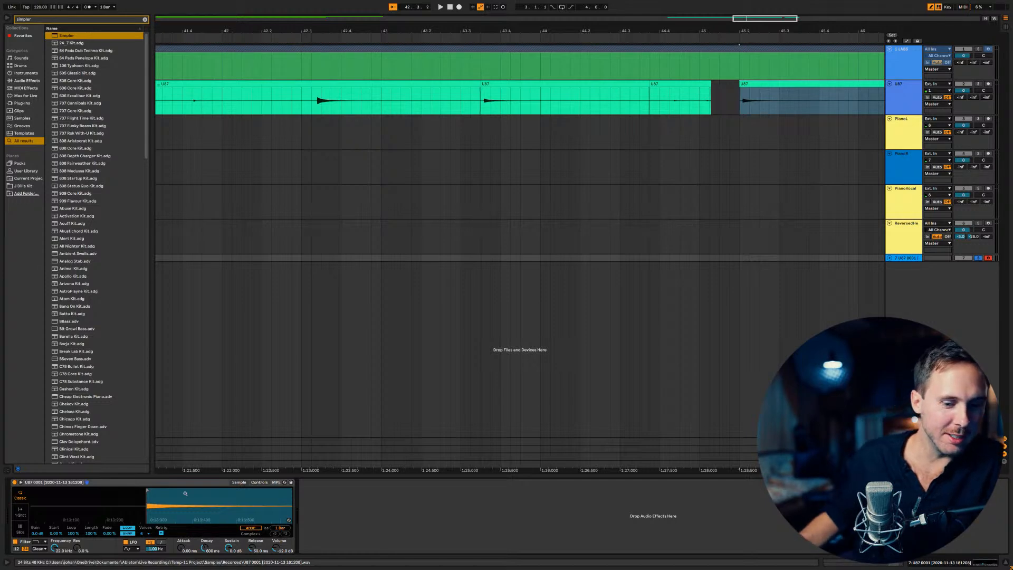
{"action": "mouse_move", "coordinate": [185, 493]}
{"action": "left_mouse_down"}
{"action": "mouse_move", "coordinate": [179, 480]}
{"action": "mouse_move", "coordinate": [192, 495]}
{"action": "left_mouse_up"}
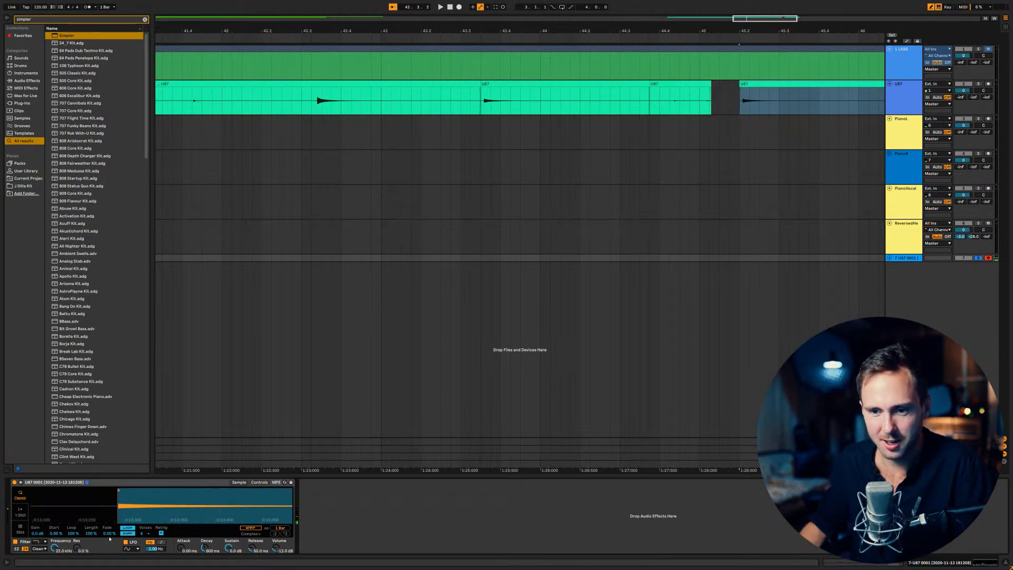
{"action": "mouse_move", "coordinate": [165, 507]}
{"action": "left_mouse_down"}
{"action": "mouse_move", "coordinate": [186, 494]}
{"action": "mouse_move", "coordinate": [138, 496]}
{"action": "mouse_move", "coordinate": [173, 491]}
{"action": "left_mouse_up"}
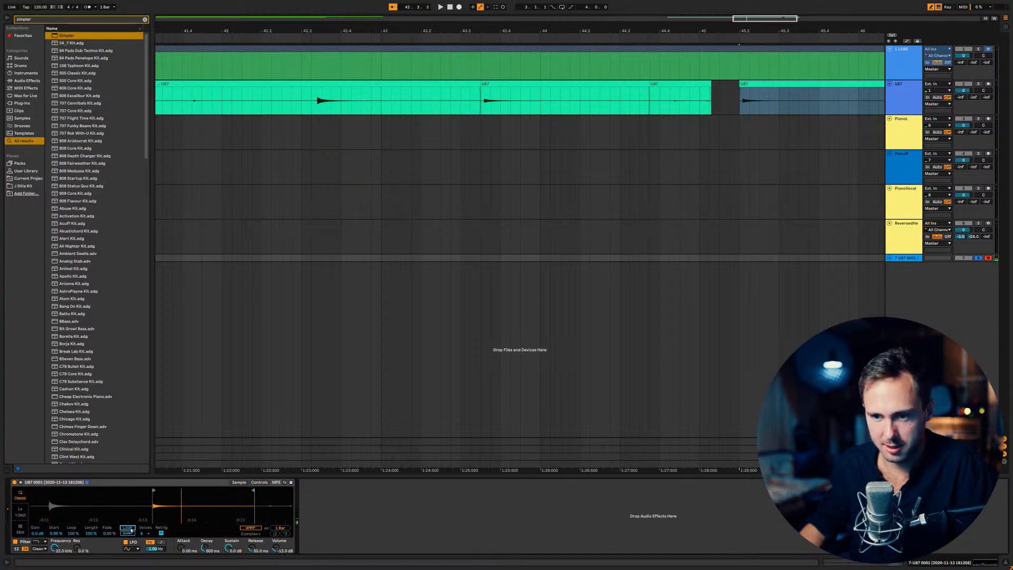
Move the sample's end marker earlier, try a later start point, and return the start marker to the glass hit.
{"action": "left_click_drag", "start_coordinate": [254, 492], "coordinate": [230, 492]}
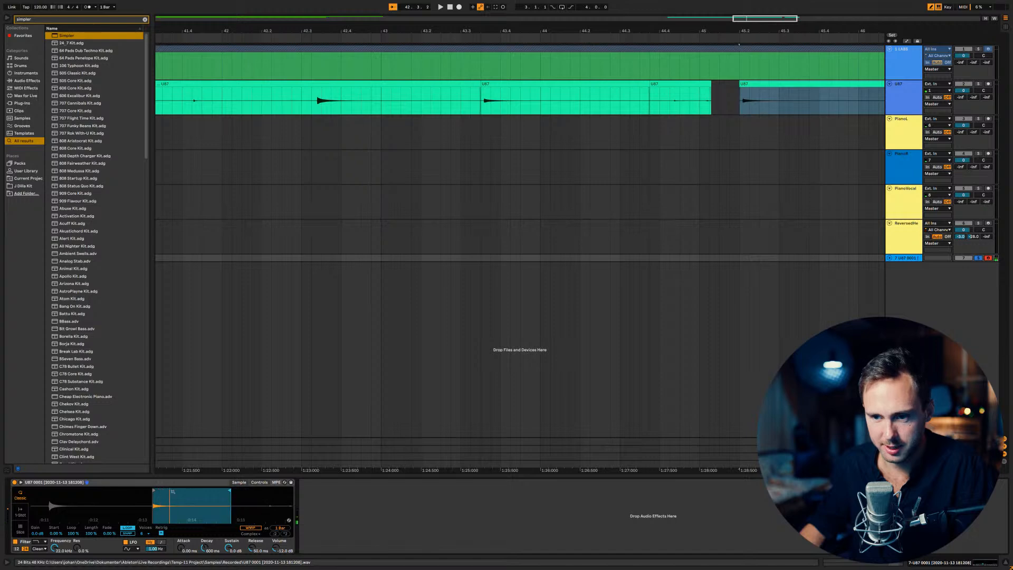
{"action": "left_click_drag", "start_coordinate": [153, 490], "coordinate": [187, 491]}
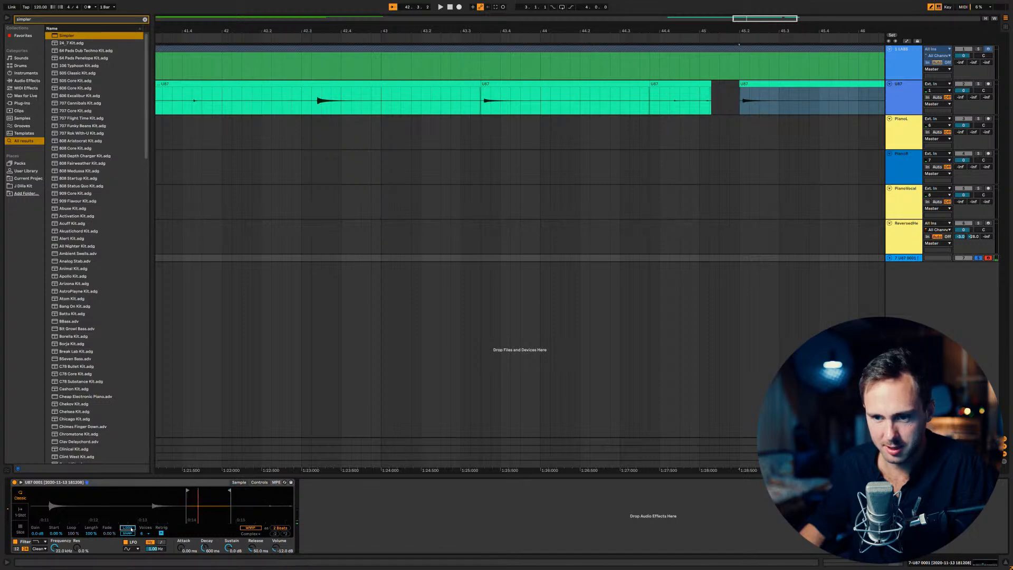
{"action": "left_click_drag", "start_coordinate": [187, 491], "coordinate": [155, 490]}
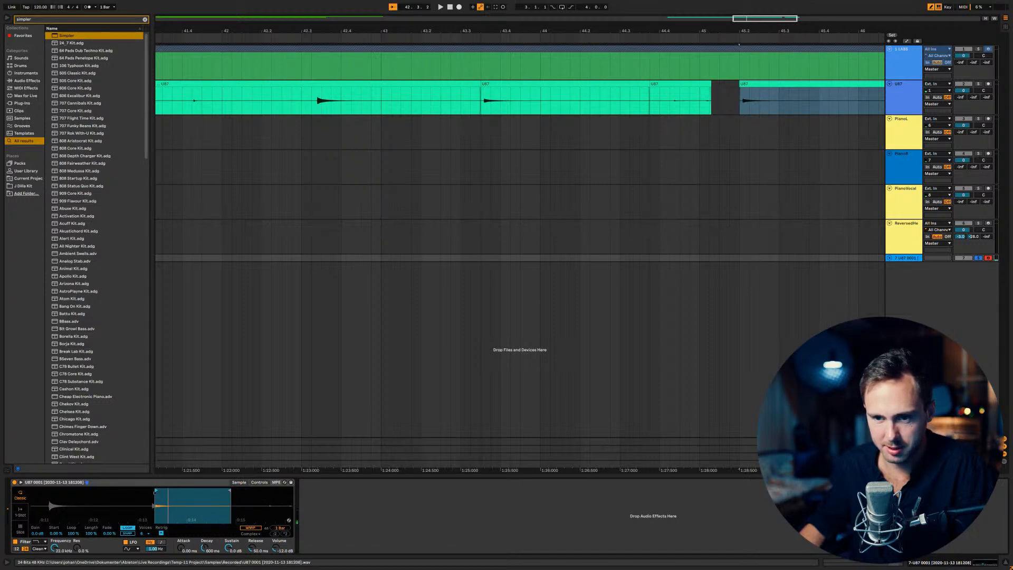
{"action": "left_click", "coordinate": [20, 528]}
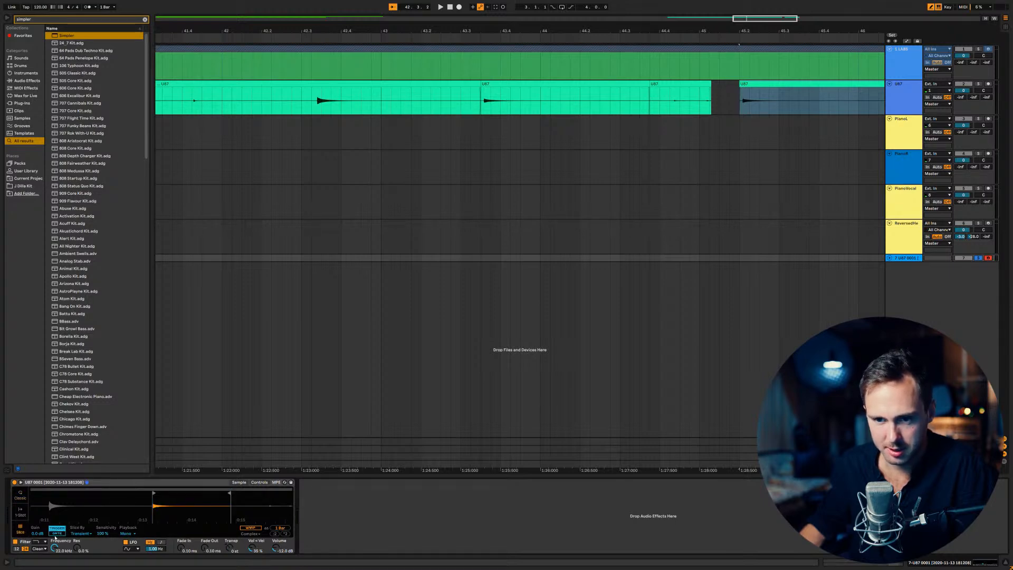
{"action": "left_click", "coordinate": [127, 533]}
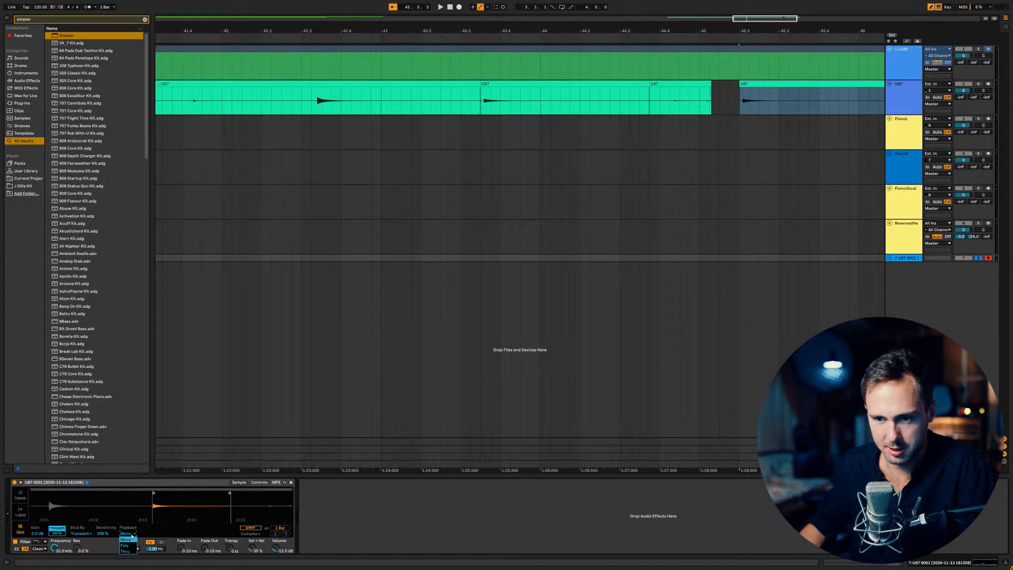
{"action": "left_click", "coordinate": [135, 546]}
{"action": "left_click", "coordinate": [20, 494]}
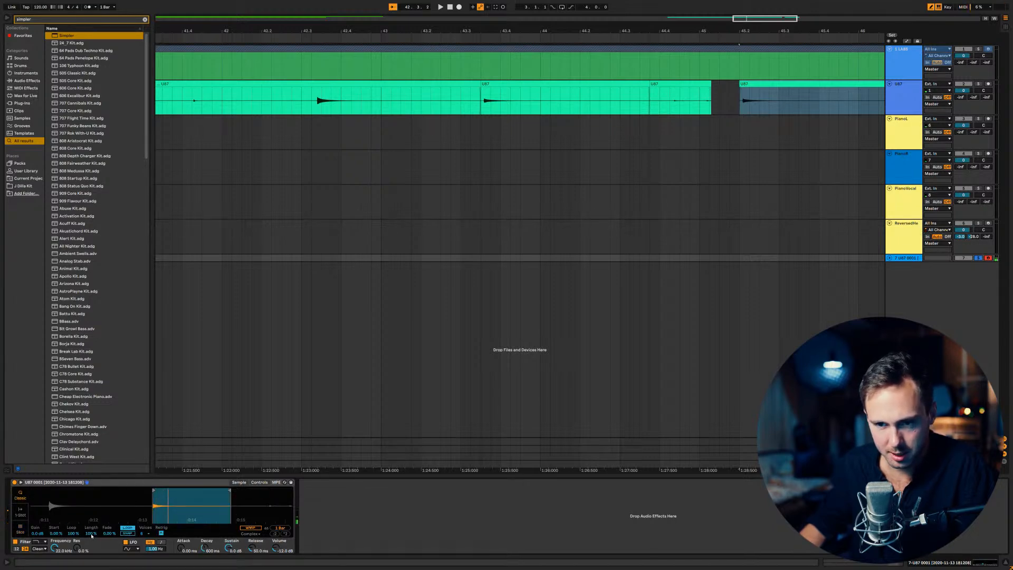
Try a later Start offset in Simpler, reset Start to 0.00 %, and shorten the sample Length to 3.13 %.
{"action": "left_click_drag", "start_coordinate": [57, 534], "coordinate": [56, 522]}
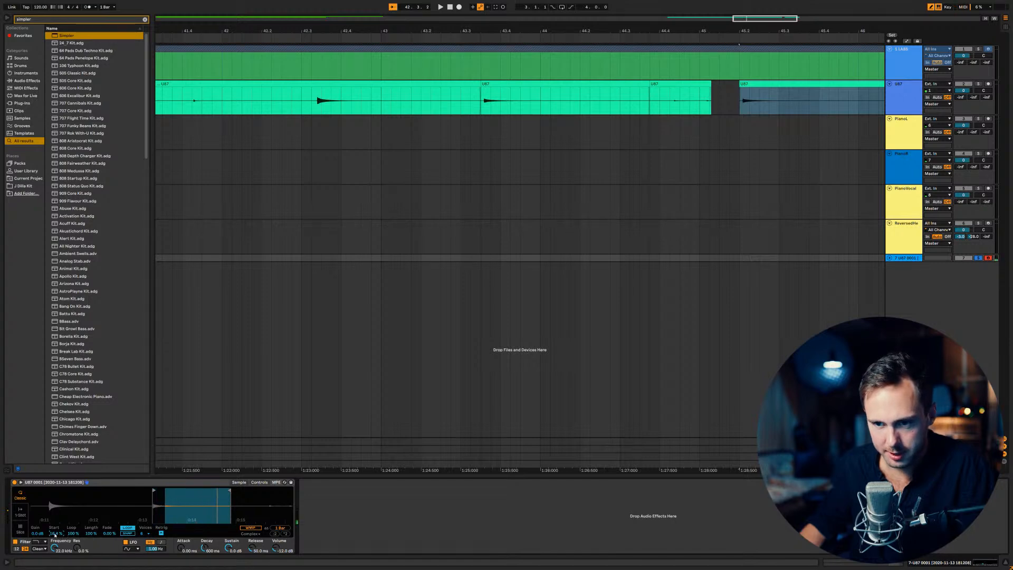
{"action": "mouse_move", "coordinate": [152, 493]}
{"action": "left_mouse_down"}
{"action": "mouse_move", "coordinate": [148, 520]}
{"action": "mouse_move", "coordinate": [168, 491]}
{"action": "left_mouse_up"}
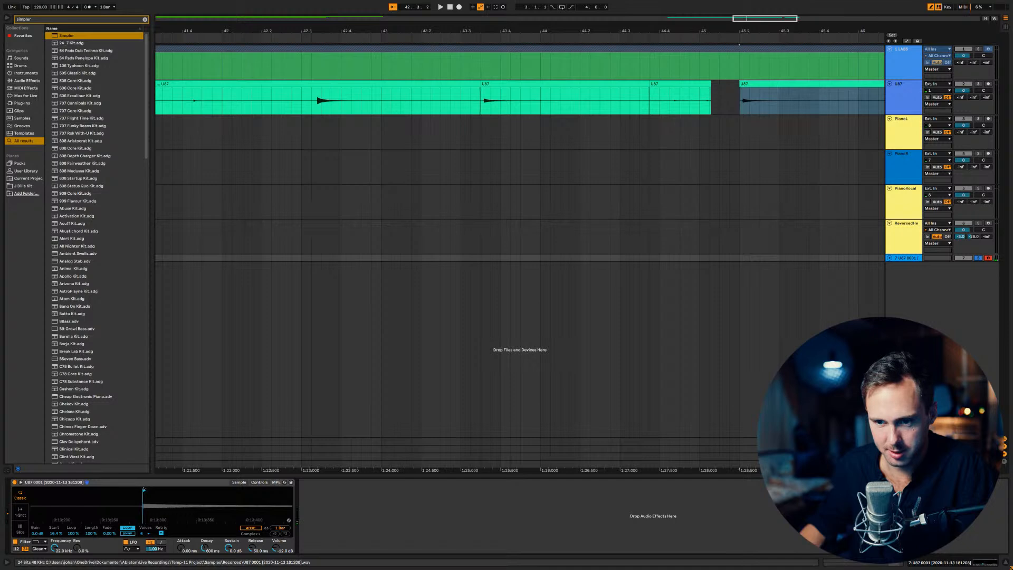
{"action": "left_click_drag", "start_coordinate": [199, 498], "coordinate": [108, 485]}
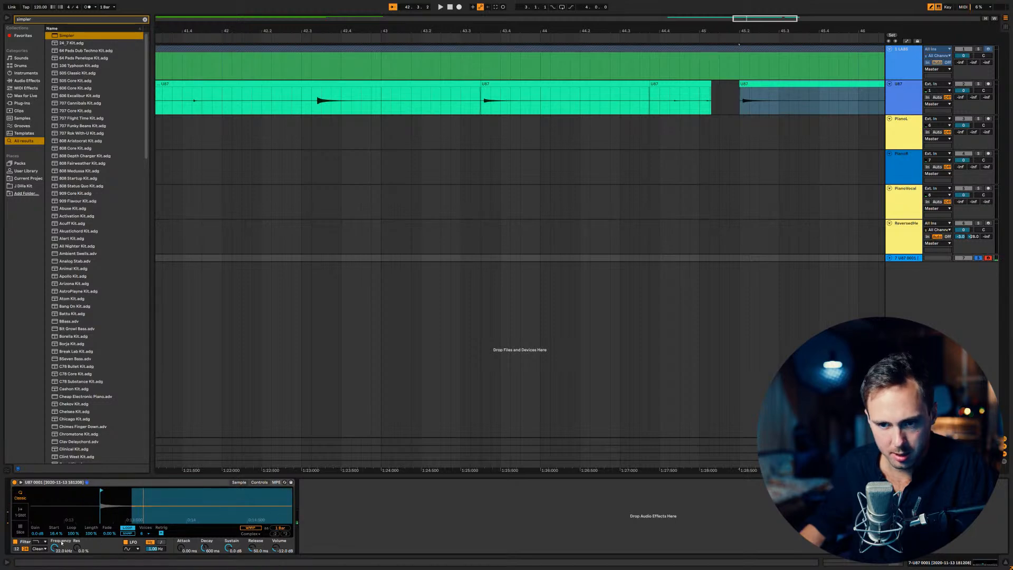
{"action": "left_click_drag", "start_coordinate": [57, 534], "coordinate": [91, 567]}
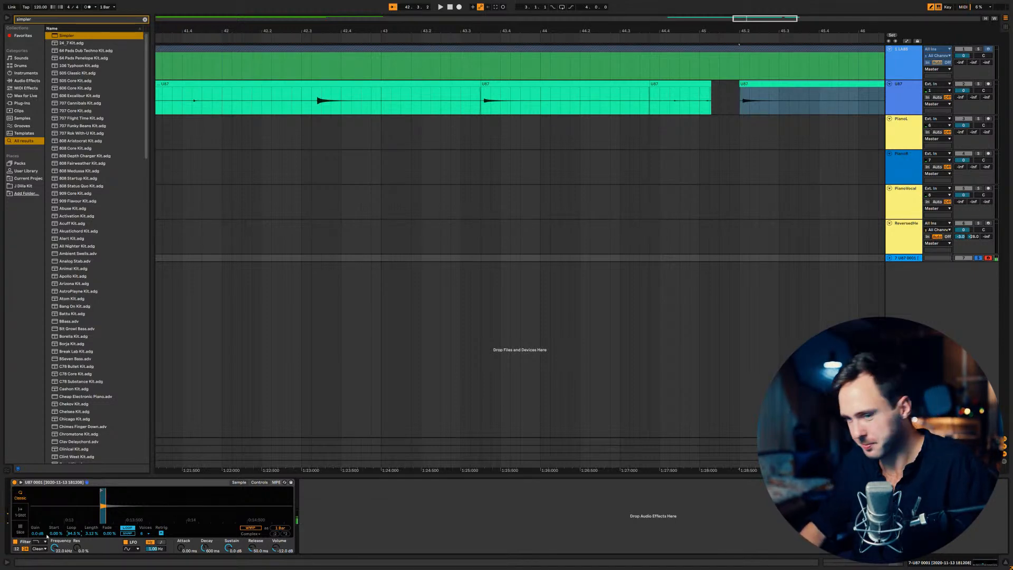
Fine-tune Simpler's Loop amount to 74.2 % for the short glass region.
{"action": "mouse_move", "coordinate": [72, 534]}
{"action": "left_mouse_down"}
{"action": "mouse_move", "coordinate": [73, 522]}
{"action": "mouse_move", "coordinate": [72, 549]}
{"action": "mouse_move", "coordinate": [73, 533]}
{"action": "left_mouse_up"}
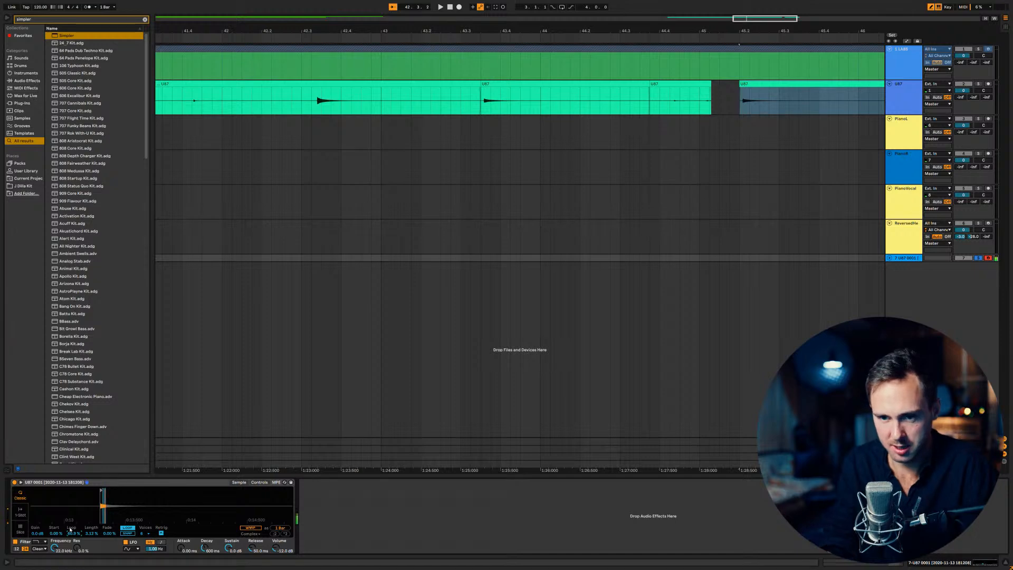
{"action": "left_click_drag", "start_coordinate": [115, 493], "coordinate": [261, 516]}
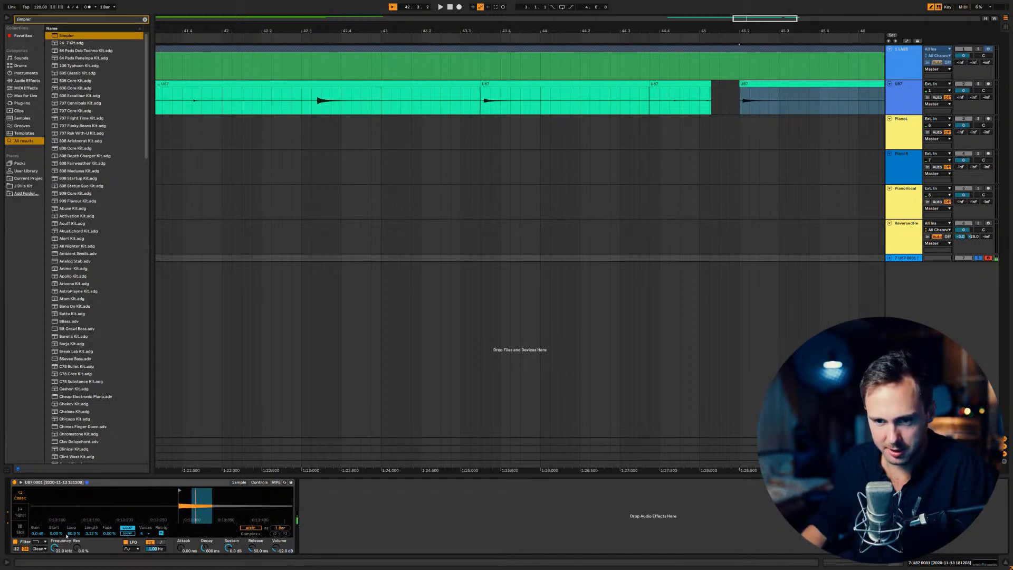
{"action": "mouse_move", "coordinate": [57, 534]}
{"action": "left_mouse_down"}
{"action": "mouse_move", "coordinate": [57, 514]}
{"action": "mouse_move", "coordinate": [57, 536]}
{"action": "left_mouse_up"}
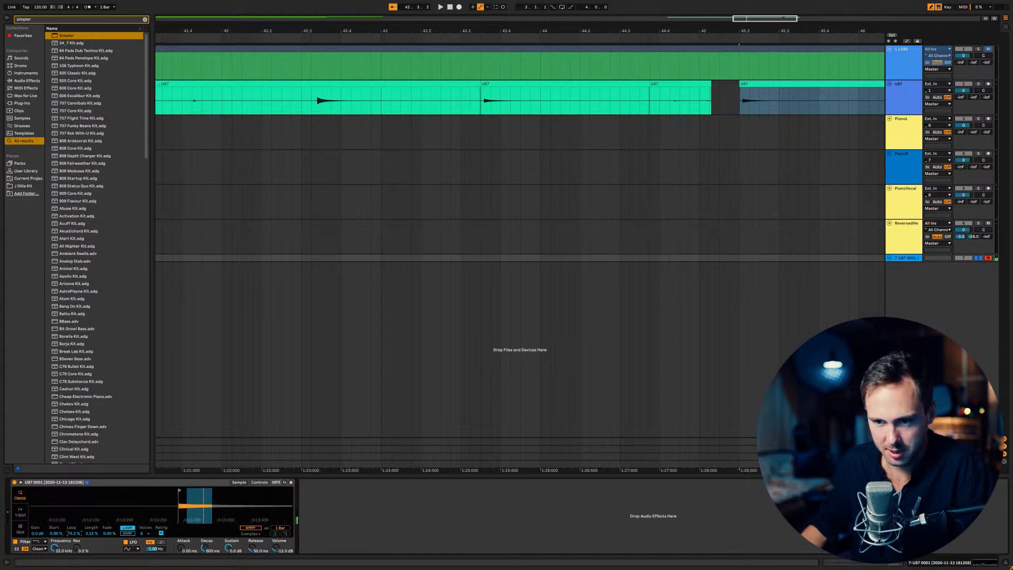
Reduce Simpler's Length to zero, raise it gradually to 2.00 %, and set the loop Fade to 89.8 %.
{"action": "mouse_move", "coordinate": [94, 535]}
{"action": "left_mouse_down"}
{"action": "mouse_move", "coordinate": [93, 516]}
{"action": "mouse_move", "coordinate": [93, 541]}
{"action": "left_mouse_up"}
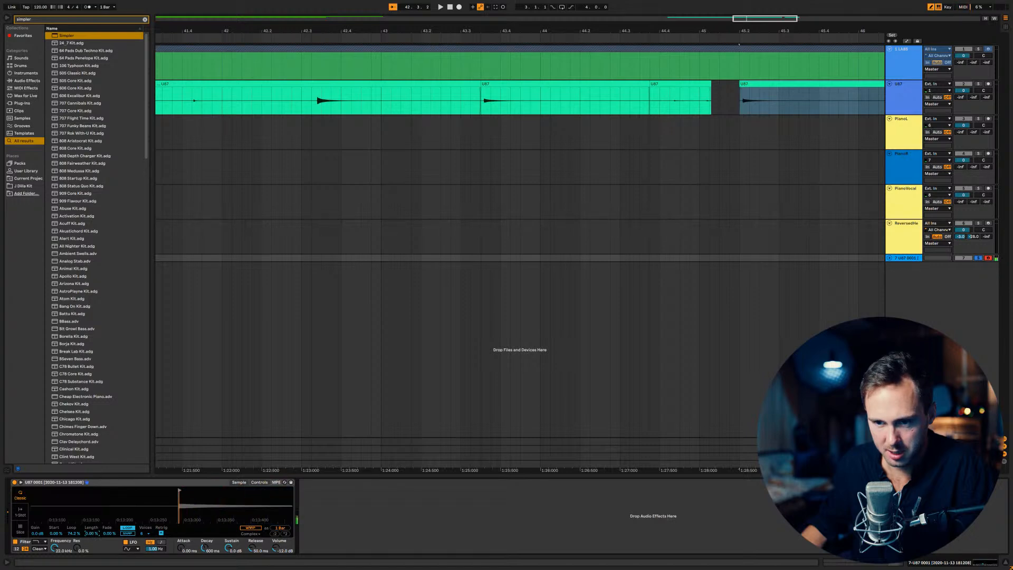
{"action": "key", "text": "Up"}
{"action": "key", "text": "Up"}
{"action": "key", "text": "Up"}
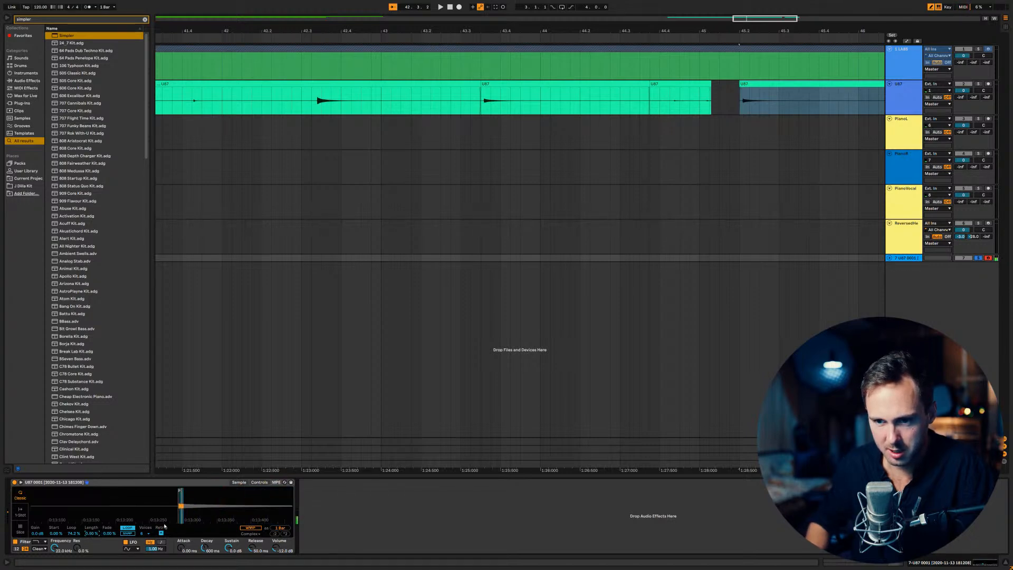
{"action": "key", "text": "Up"}
{"action": "key", "text": "Up"}
{"action": "key", "text": "Up"}
{"action": "key", "text": "Up"}
{"action": "key", "text": "Up"}
{"action": "key", "text": "Up"}
{"action": "key", "text": "Up"}
{"action": "key", "text": "Up"}
{"action": "key", "text": "Up"}
{"action": "key", "text": "Up"}
{"action": "key", "text": "Up"}
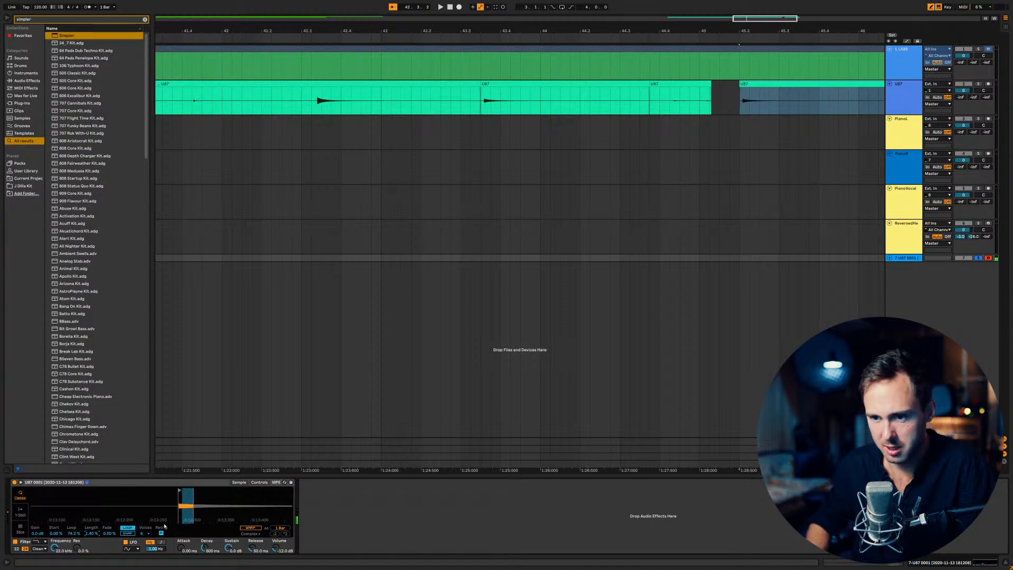
{"action": "key", "text": "Up"}
{"action": "key", "text": "Up"}
{"action": "key", "text": "Up"}
{"action": "key", "text": "Down"}
{"action": "key", "text": "Down"}
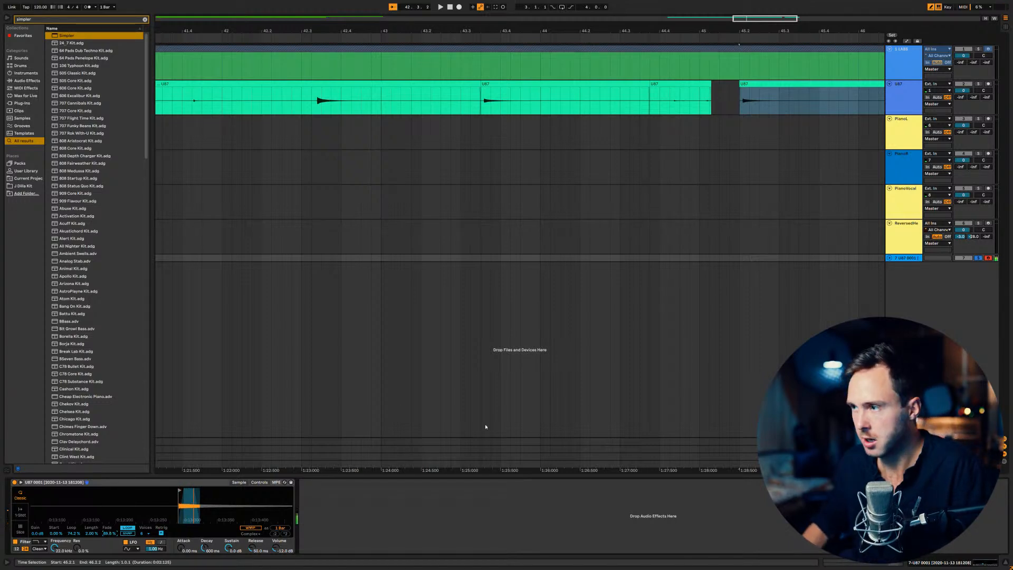
Expand the glass Simpler track and raise its sends, with the ValhallaVintageVerb send at -28.0 dB.
{"action": "left_click", "coordinate": [889, 258]}
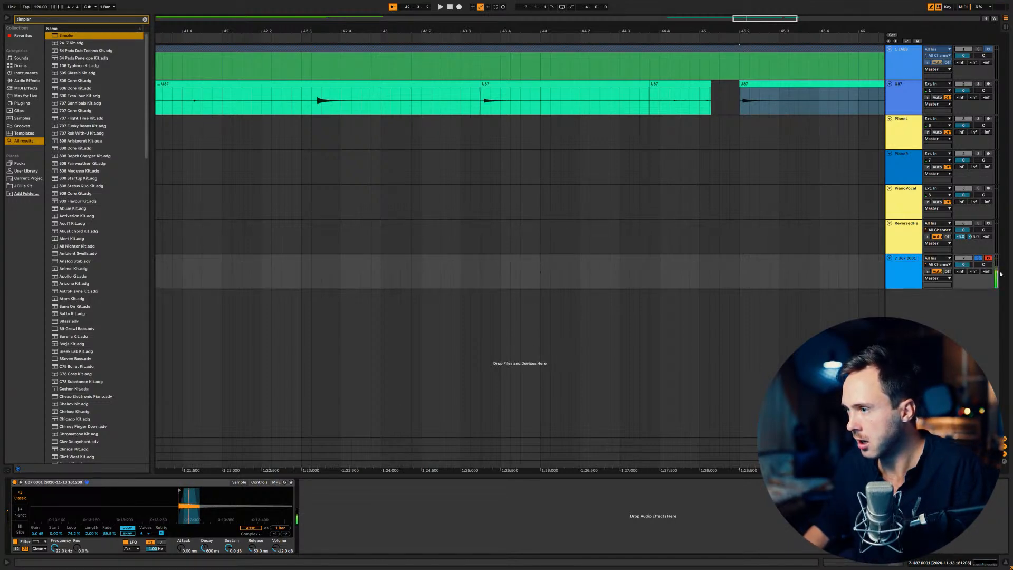
{"action": "left_click_drag", "start_coordinate": [974, 271], "coordinate": [960, 262]}
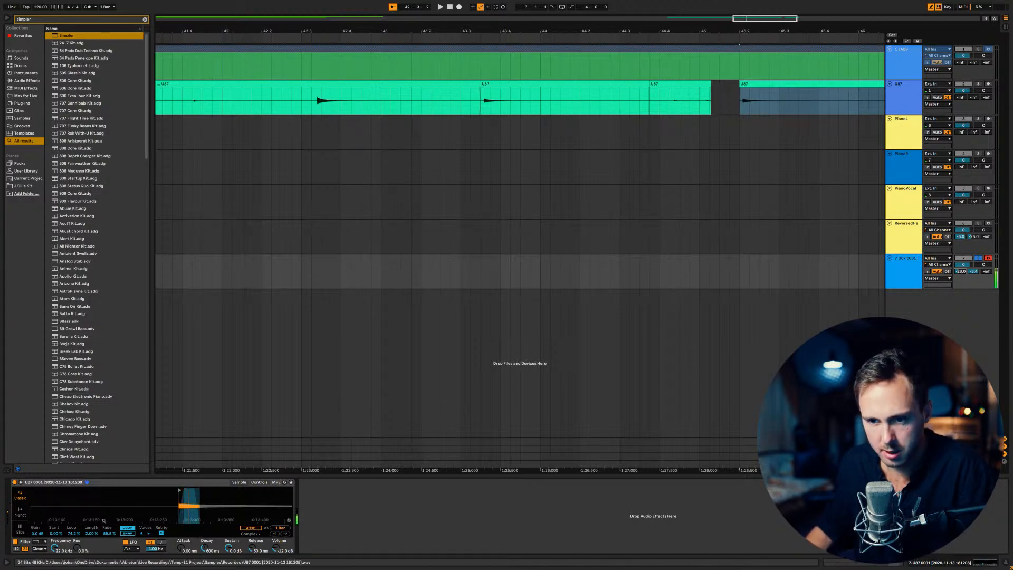
Refine the glass loop in Simpler with Length 2.40 %, Fade 100 % and Loop 75.2 %.
{"action": "scroll", "coordinate": [96, 534], "scroll_direction": "up", "scroll_amount": 4}
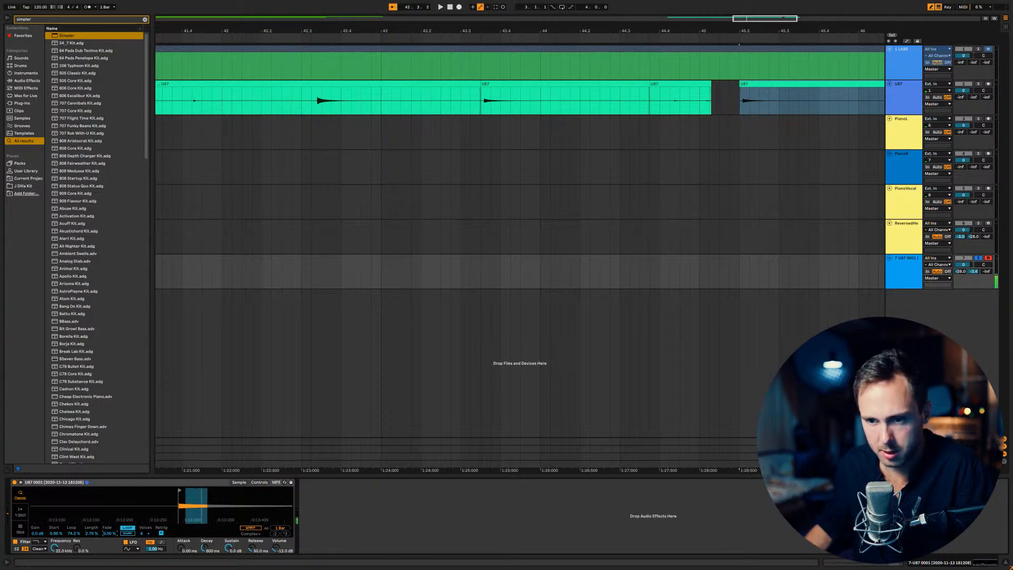
{"action": "left_click_drag", "start_coordinate": [110, 534], "coordinate": [110, 481]}
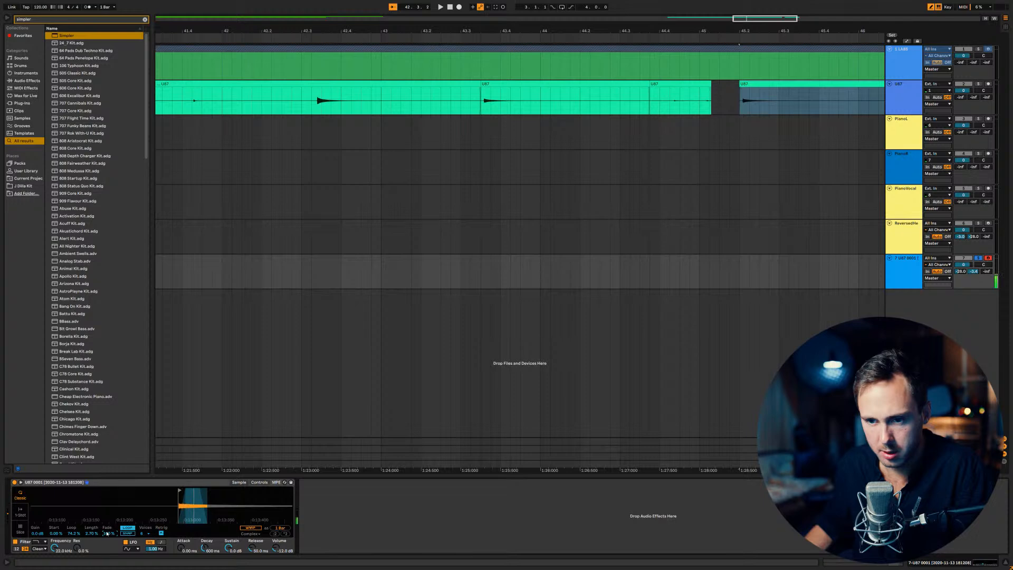
{"action": "key", "text": "Down"}
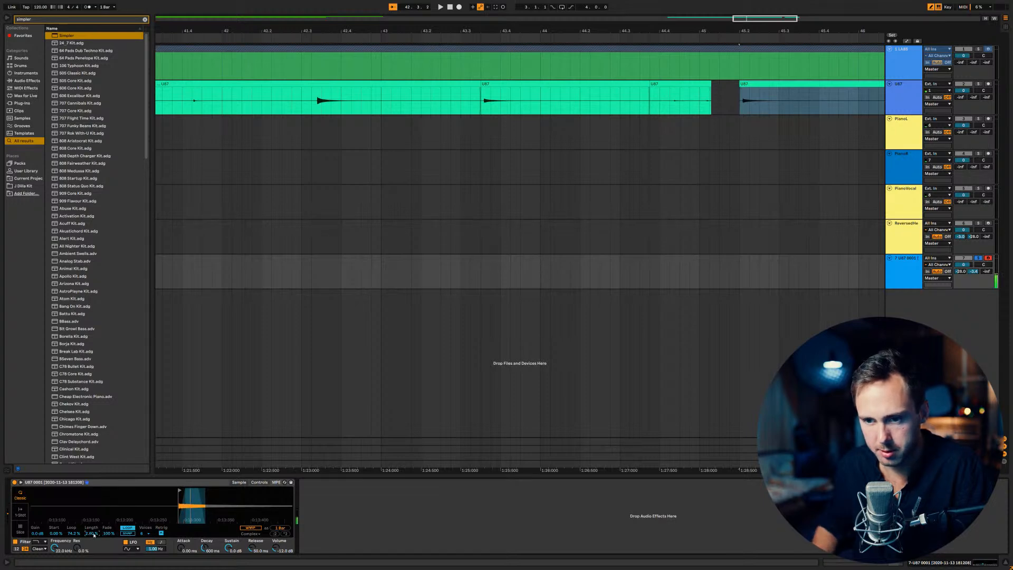
{"action": "key", "text": "Down"}
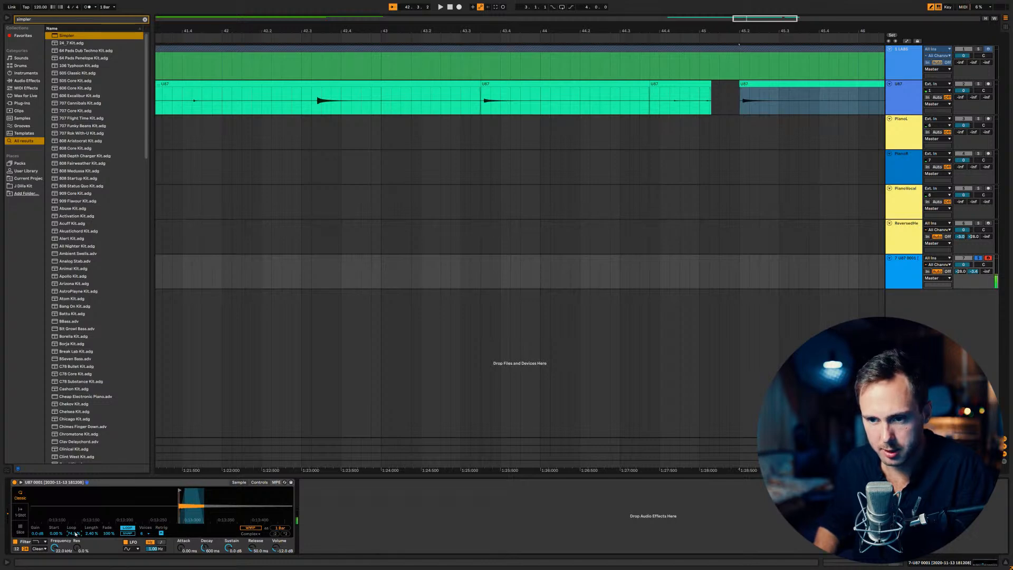
{"action": "key", "text": "Up"}
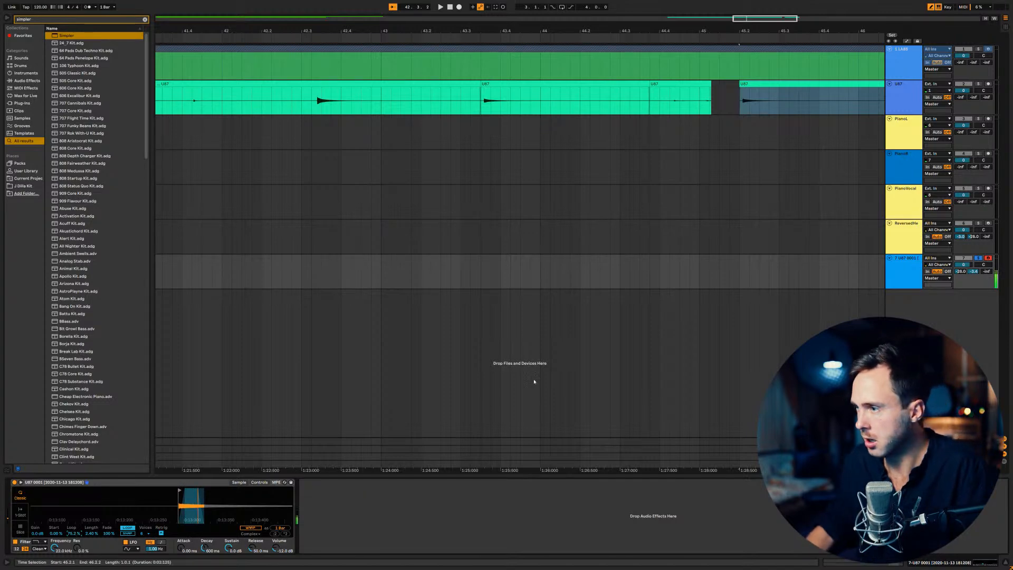
Turn the glass track's second send fully down, raise its ValhallaVintageVerb send, and set Simpler's Volume to -4.57 dB.
{"action": "left_click_drag", "start_coordinate": [974, 272], "coordinate": [973, 327]}
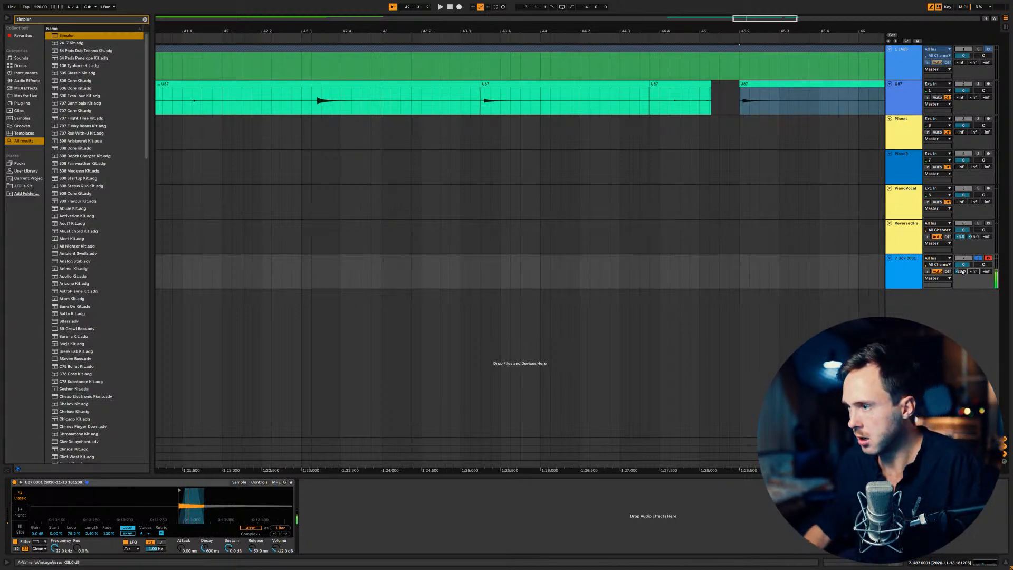
{"action": "left_click_drag", "start_coordinate": [960, 272], "coordinate": [964, 257]}
{"action": "left_click_drag", "start_coordinate": [277, 548], "coordinate": [277, 544]}
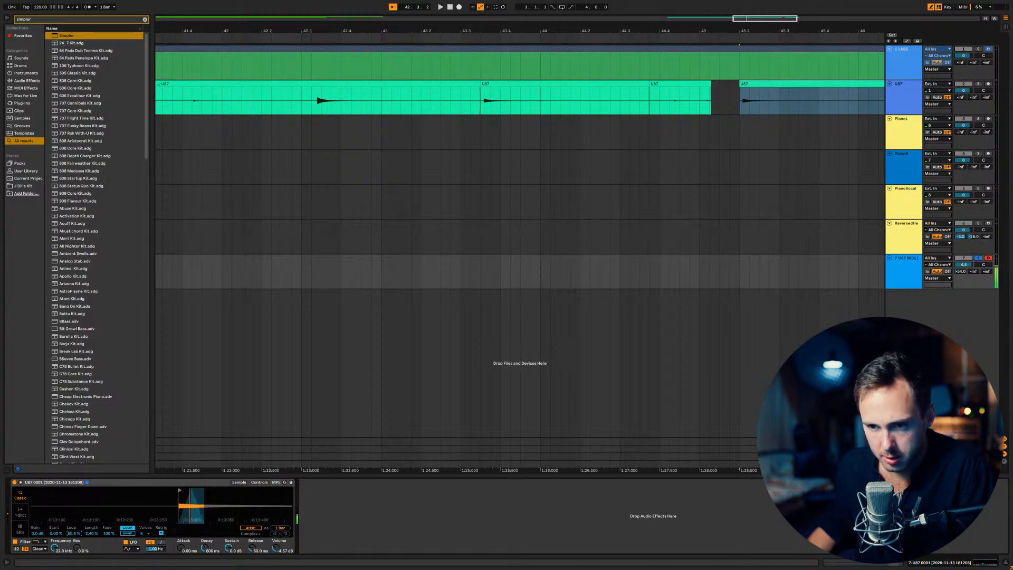
Readjust Simpler's Loop amount for the glass sample and lengthen its Attack slightly.
{"action": "left_click_drag", "start_coordinate": [73, 533], "coordinate": [74, 531]}
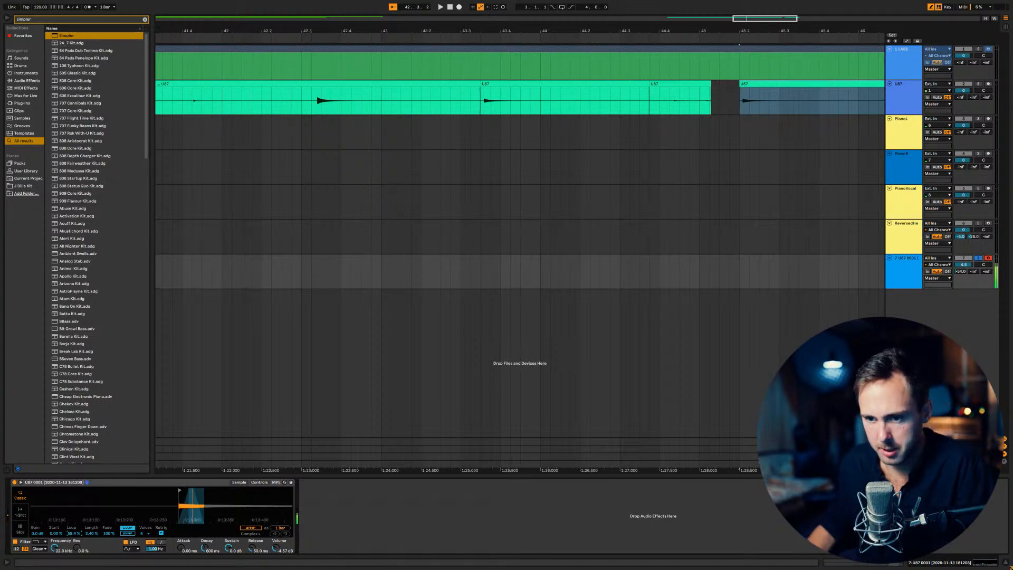
{"action": "left_click_drag", "start_coordinate": [180, 550], "coordinate": [179, 549]}
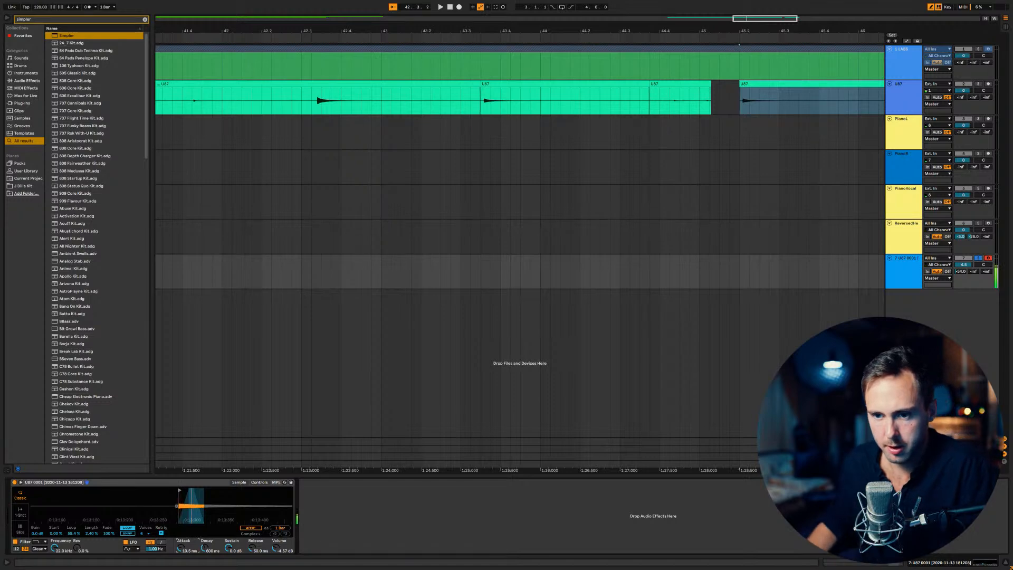
Try reversing the glass sample in Simpler, then undo the change.
{"action": "right_click", "coordinate": [159, 499]}
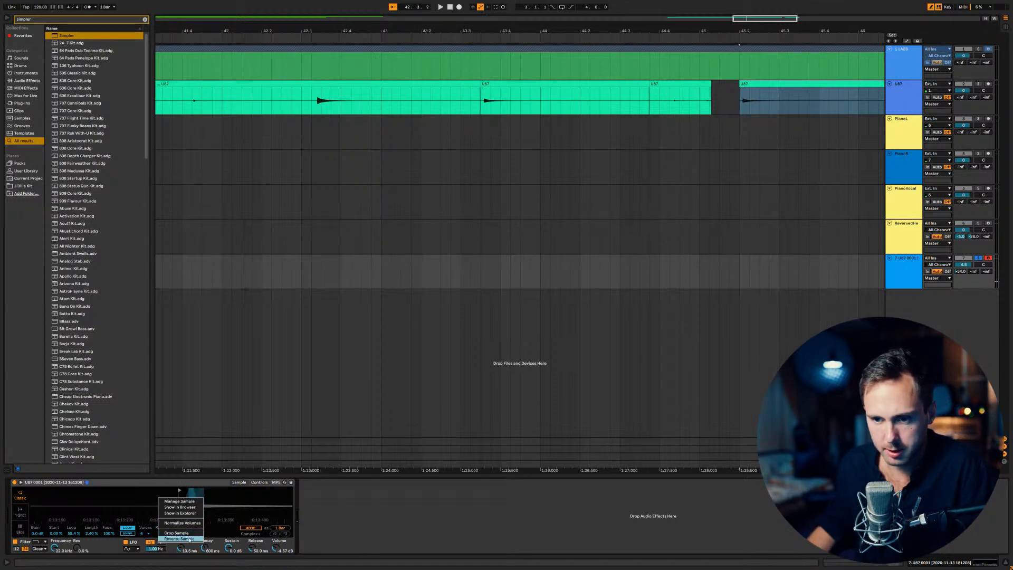
{"action": "left_click", "coordinate": [180, 539]}
{"action": "mouse_move", "coordinate": [222, 500]}
{"action": "left_mouse_down"}
{"action": "mouse_move", "coordinate": [224, 519]}
{"action": "mouse_move", "coordinate": [236, 498]}
{"action": "left_mouse_up"}
{"action": "right_click", "coordinate": [236, 498]}
{"action": "left_click", "coordinate": [207, 486]}
{"action": "key", "text": "ctrl+z"}
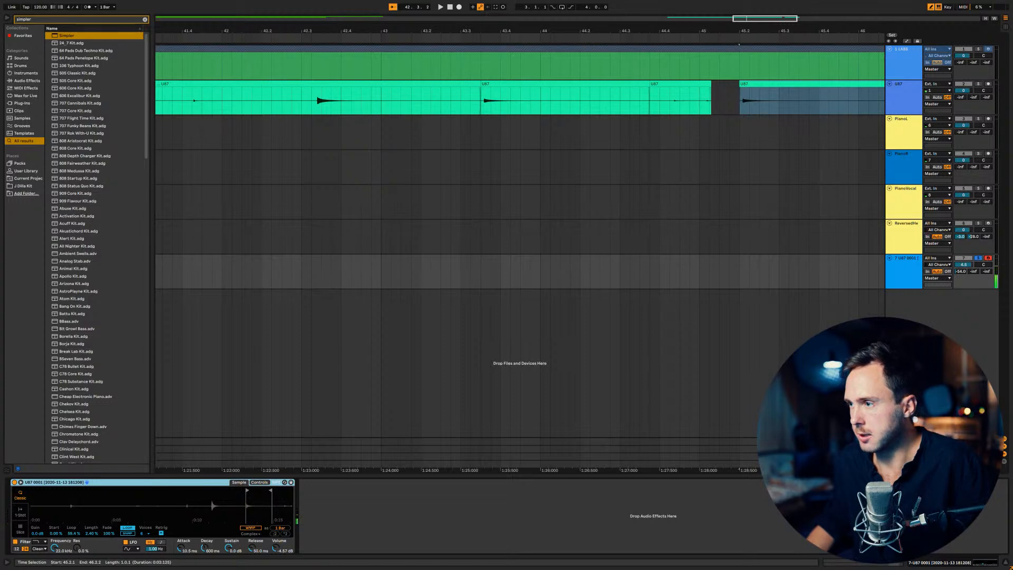
Find the Tuner device in the browser and add it after Simpler on the glass track.
{"action": "key", "text": "ctrl+f"}
{"action": "type", "text": "tuner"}
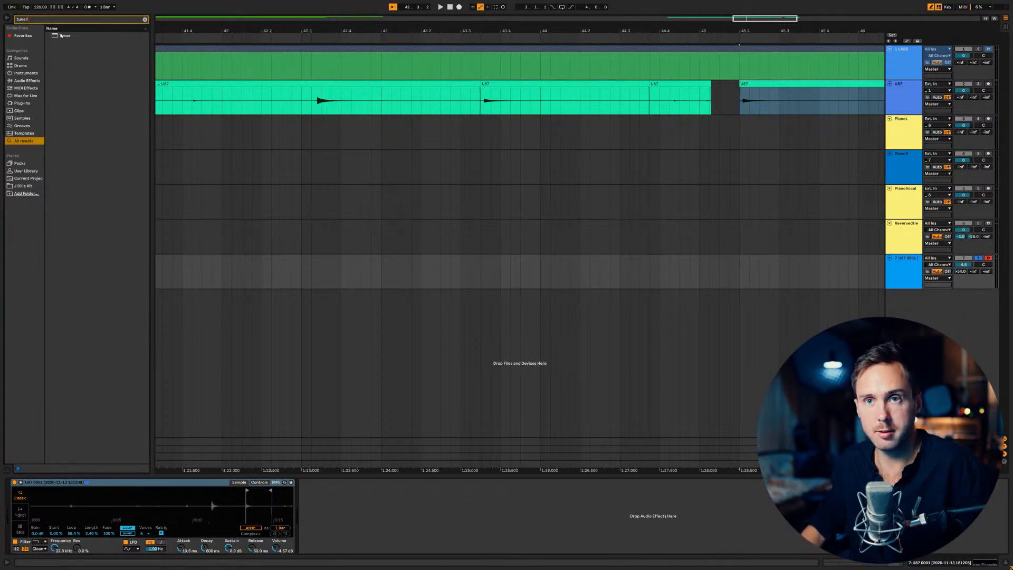
{"action": "left_click_drag", "start_coordinate": [65, 35], "coordinate": [364, 523]}
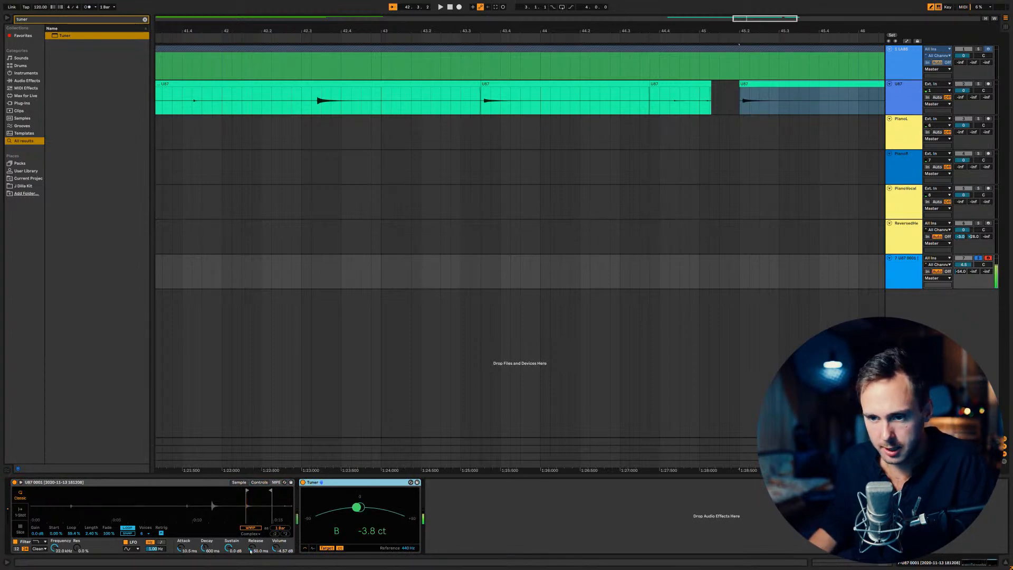
Tune the glass instrument in Simpler's controls with Transpose +1 st and Detune +4 ct.
{"action": "left_click", "coordinate": [259, 482]}
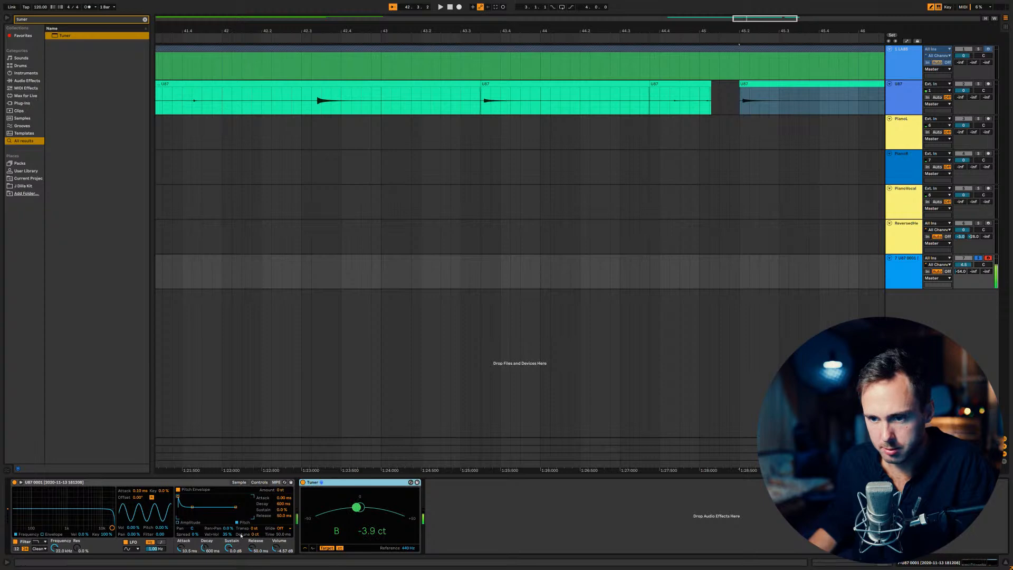
{"action": "key", "text": "Down"}
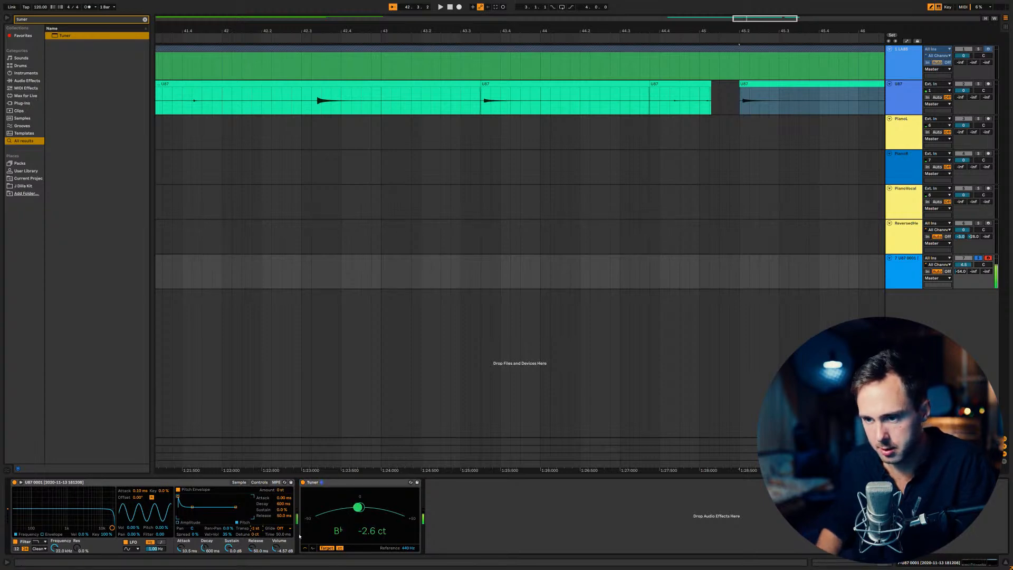
{"action": "key", "text": "Up"}
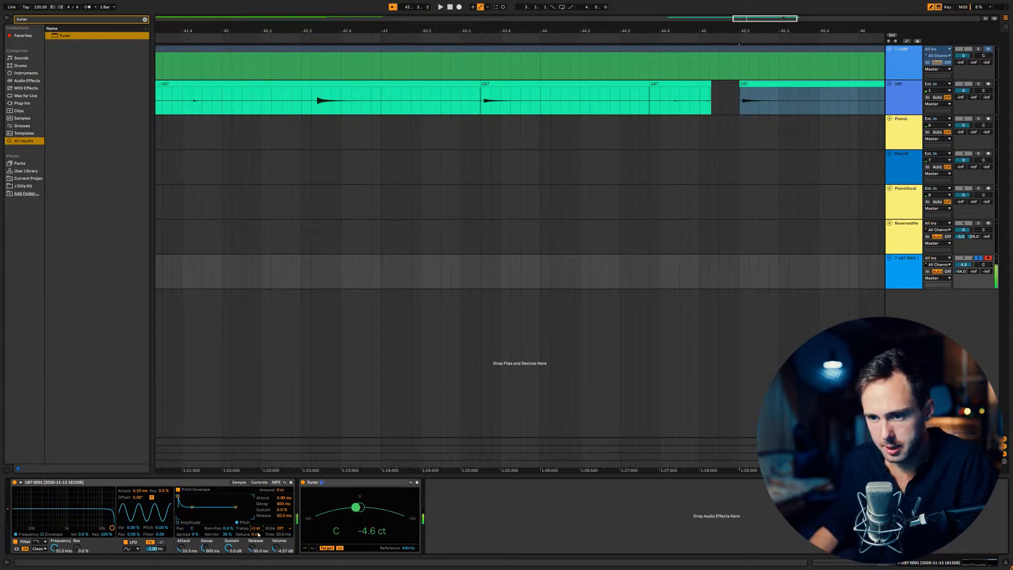
{"action": "key", "text": "Up"}
{"action": "key", "text": "Up"}
{"action": "key", "text": "Up"}
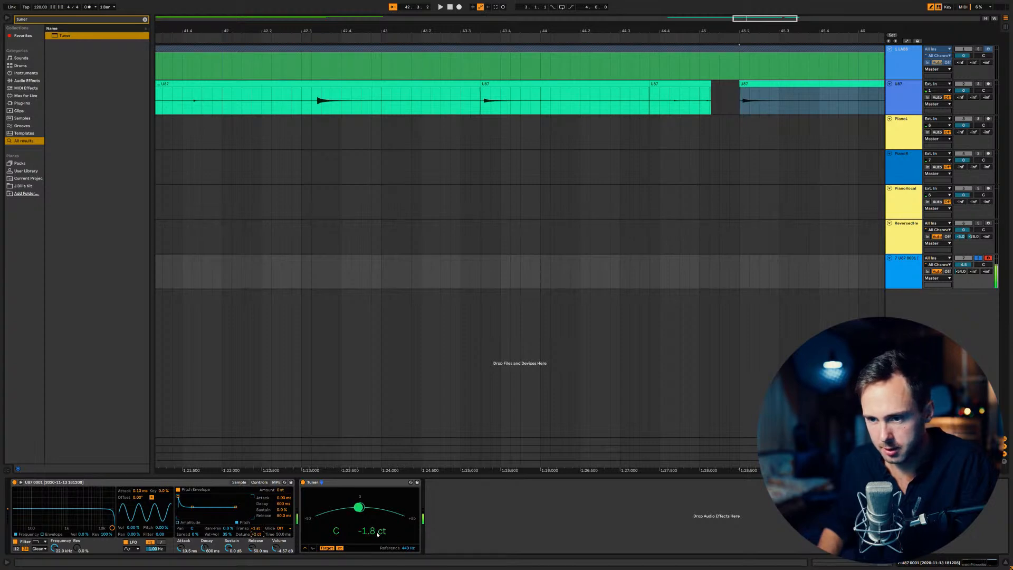
{"action": "key", "text": "Up"}
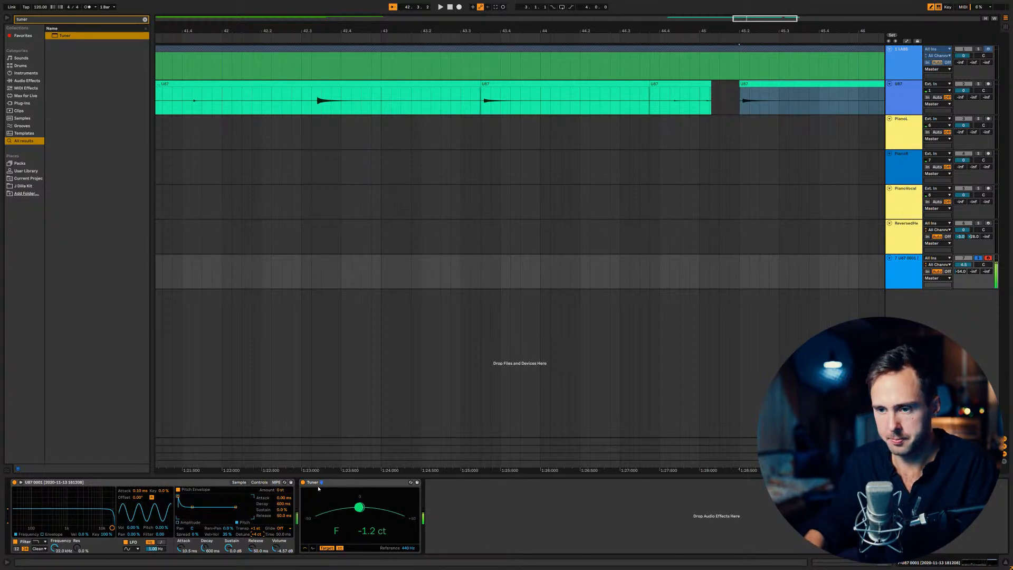
Raise the glass track's ValhallaVintageVerb send, and arm the reversed LABS instrument track for playing.
{"action": "left_click_drag", "start_coordinate": [965, 273], "coordinate": [965, 256]}
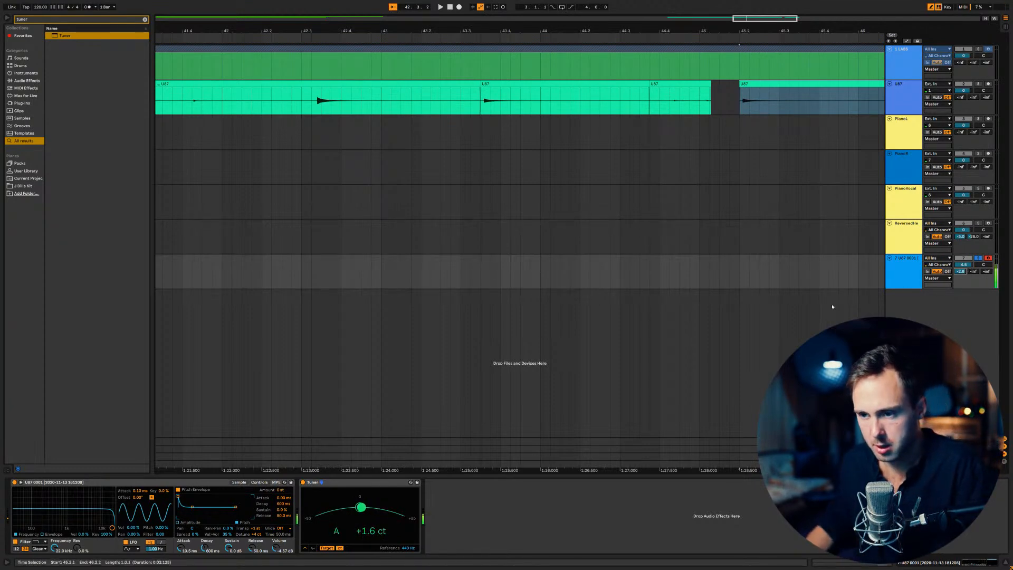
{"action": "left_click", "coordinate": [909, 273]}
{"action": "key", "text": "ctrl+r"}
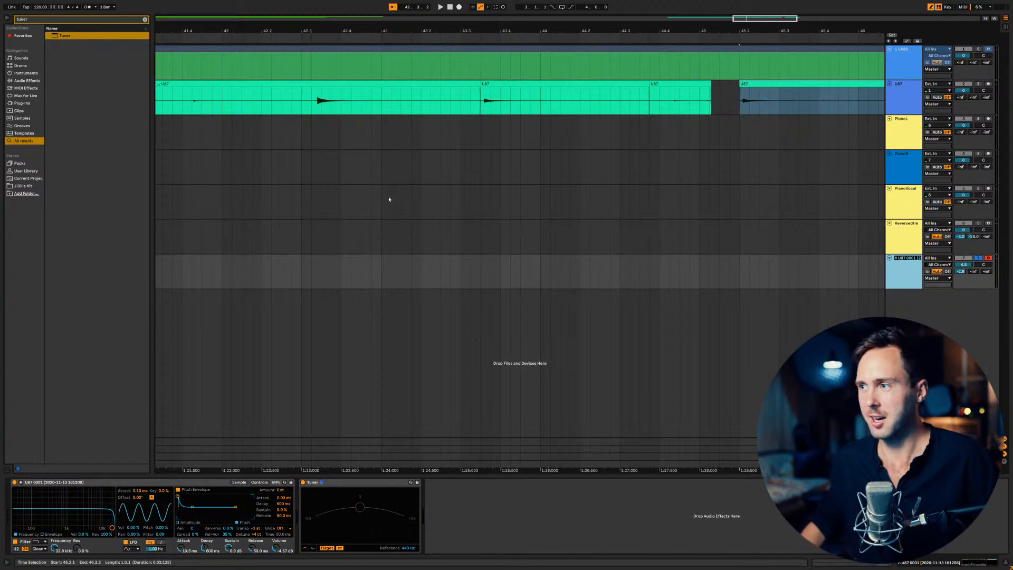
{"action": "left_click", "coordinate": [990, 223]}
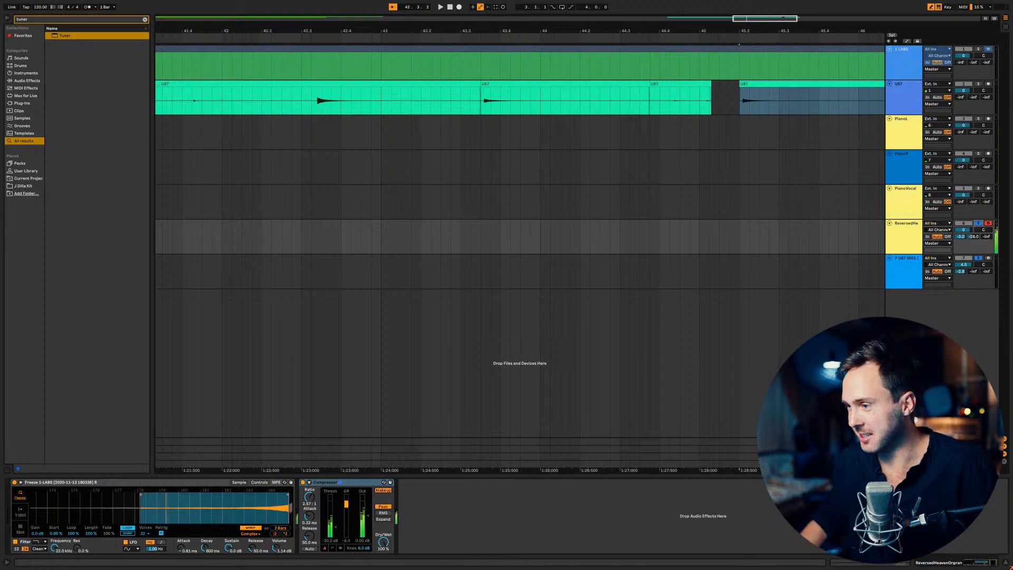
Find Limiter in the browser and add it to the Master track.
{"action": "left_click", "coordinate": [905, 464]}
{"action": "key", "text": "ctrl+f"}
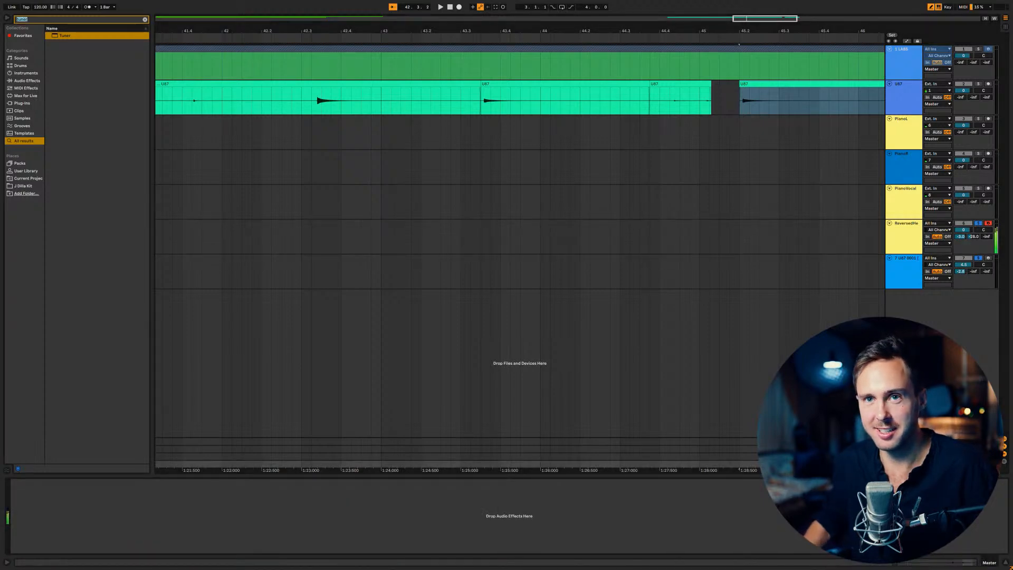
{"action": "type", "text": "limit"}
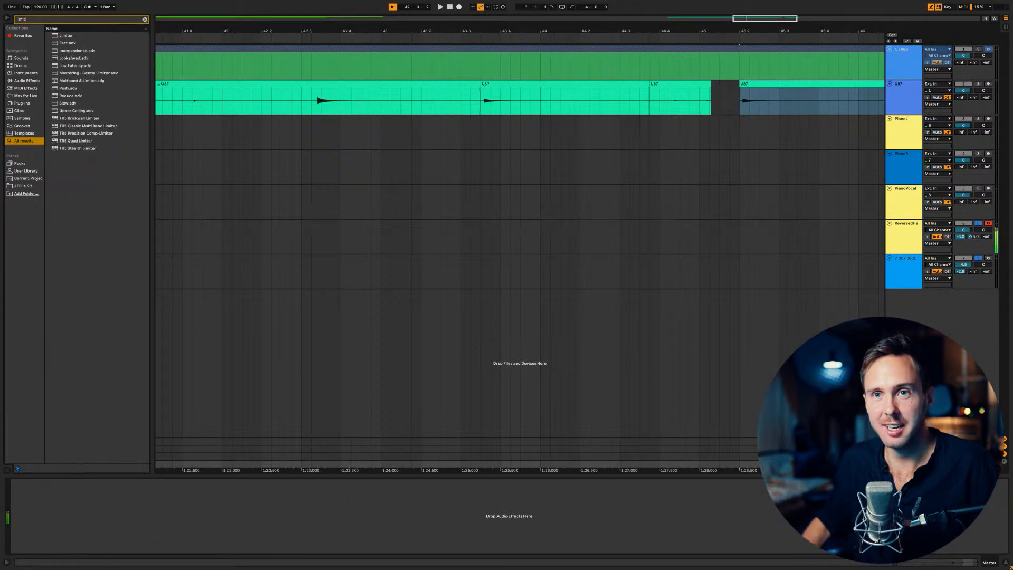
{"action": "key", "text": "Down"}
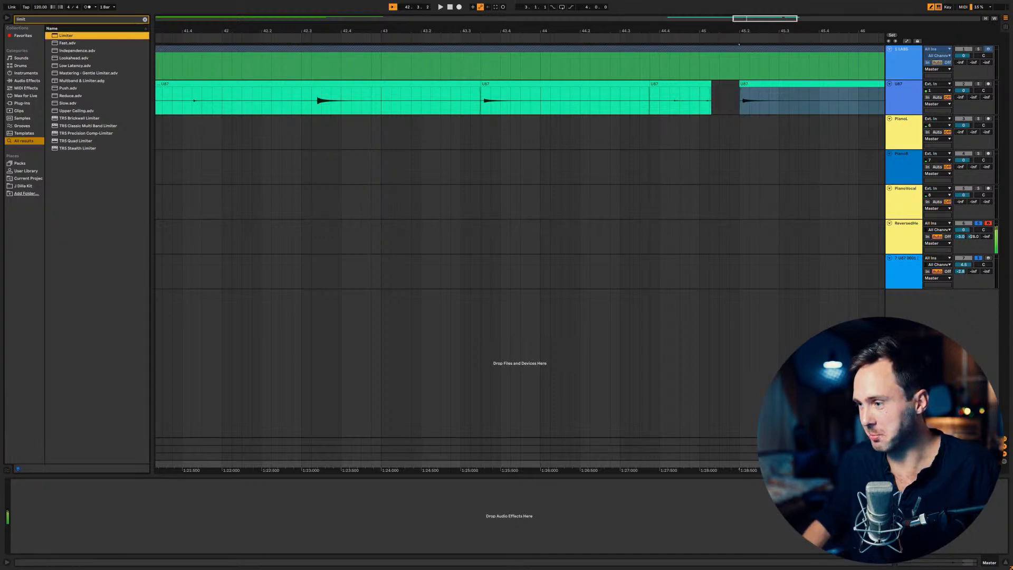
{"action": "key", "text": "Return"}
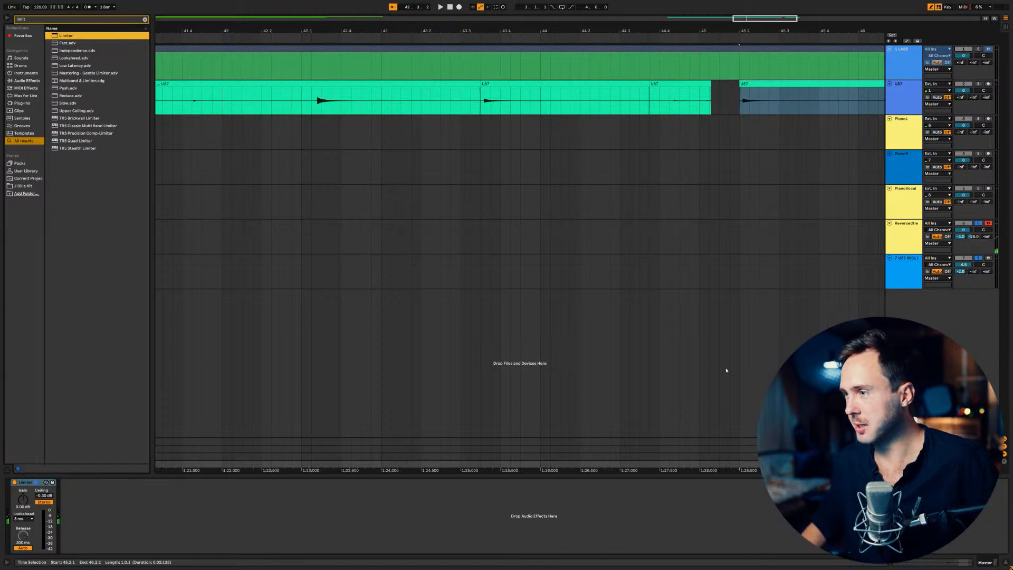
Rename the glass Simpler track as EndlessGlass.
{"action": "left_click", "coordinate": [896, 266]}
{"action": "key", "text": "ctrl+r"}
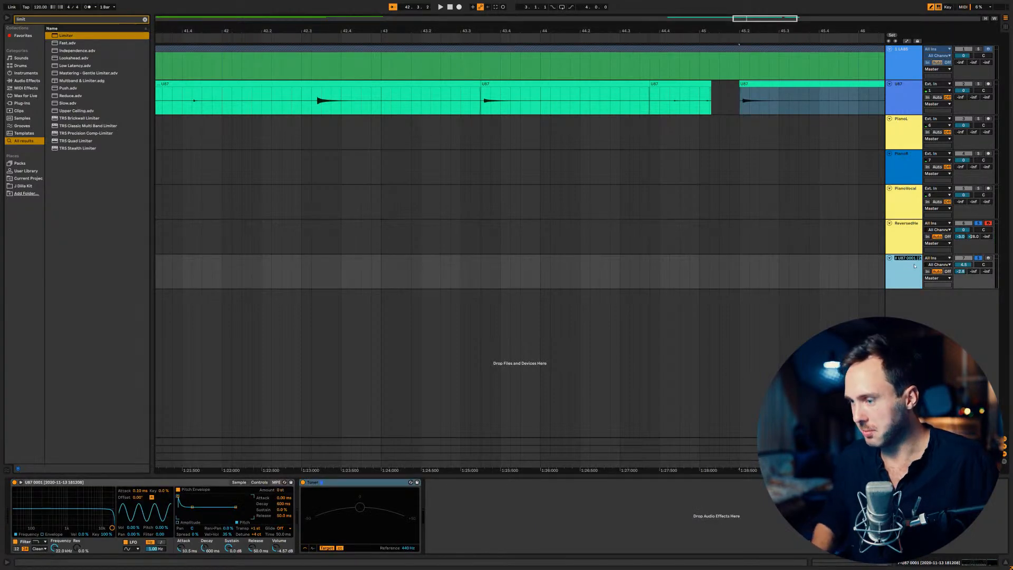
{"action": "type", "text": "Glass"}
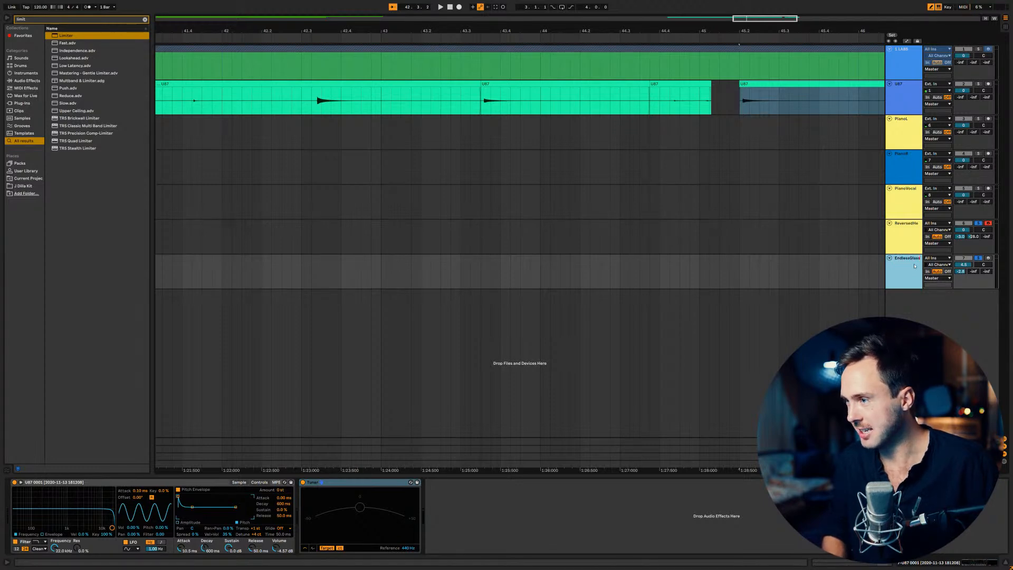
Arm the EndlessGlass and reversed LABS tracks together, and set their volumes to 3.8 dB and 6.0 dB respectively.
{"action": "left_click", "coordinate": [988, 259]}
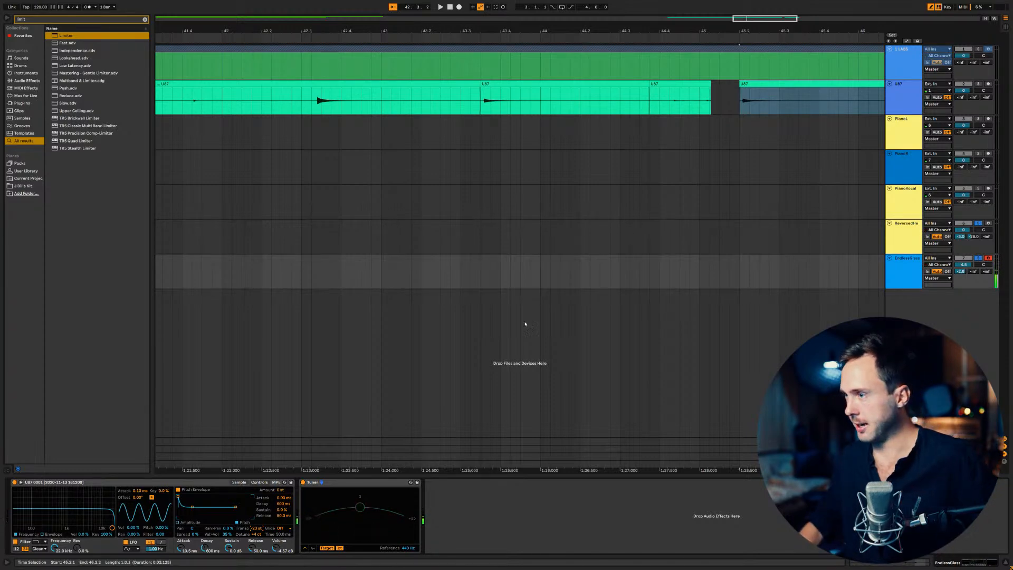
{"action": "left_click", "coordinate": [989, 223]}
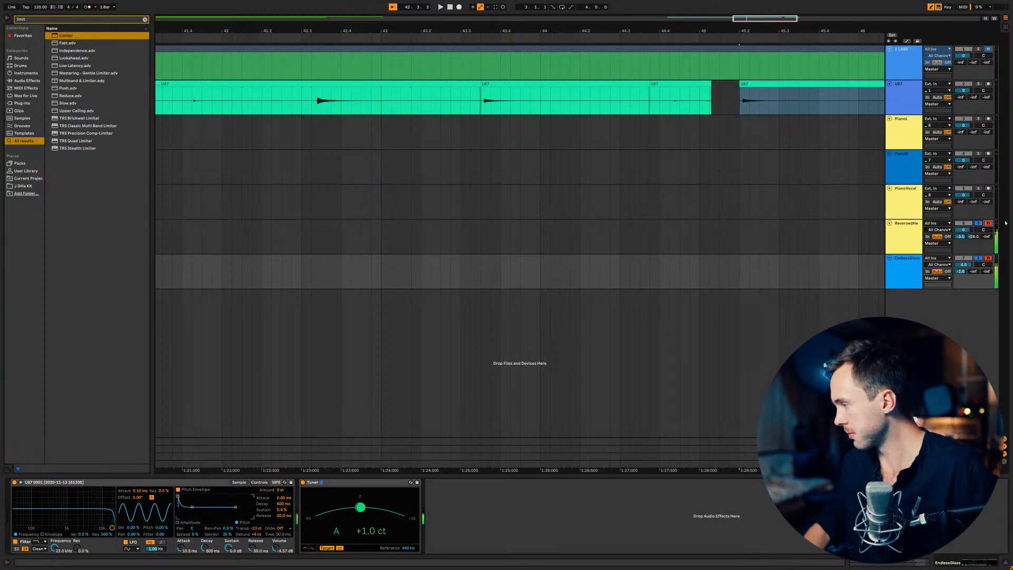
{"action": "left_click_drag", "start_coordinate": [967, 232], "coordinate": [967, 219]}
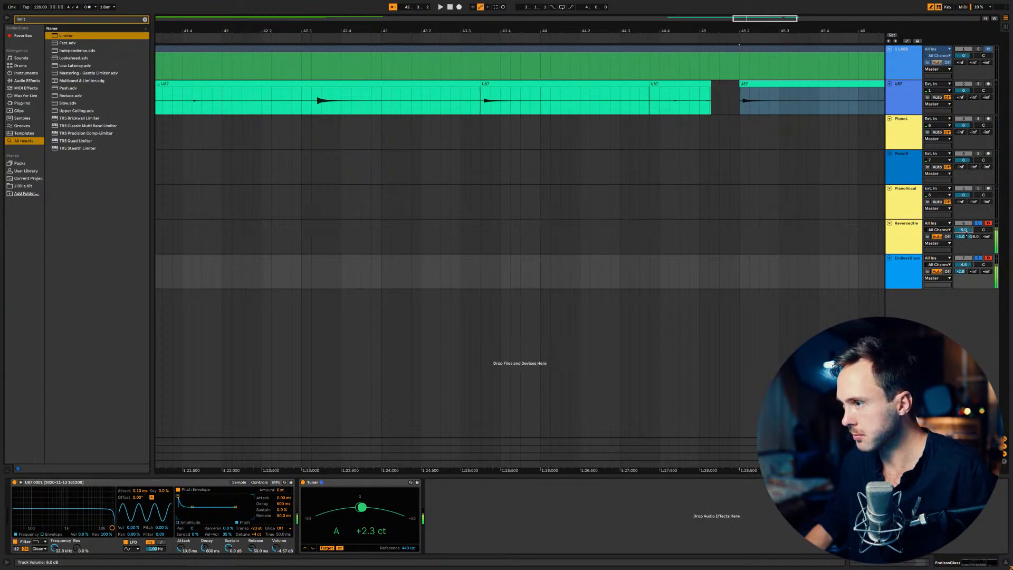
{"action": "left_click_drag", "start_coordinate": [963, 265], "coordinate": [964, 268]}
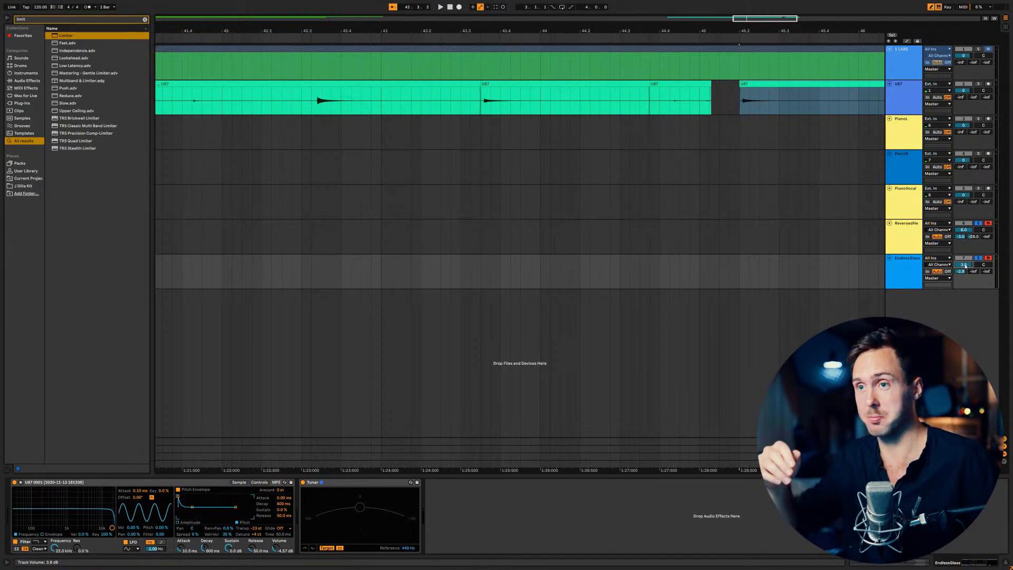
Mark the short glass hit in the U87 recording and review the surrounding arrangement.
{"action": "left_click_drag", "start_coordinate": [316, 106], "coordinate": [337, 109]}
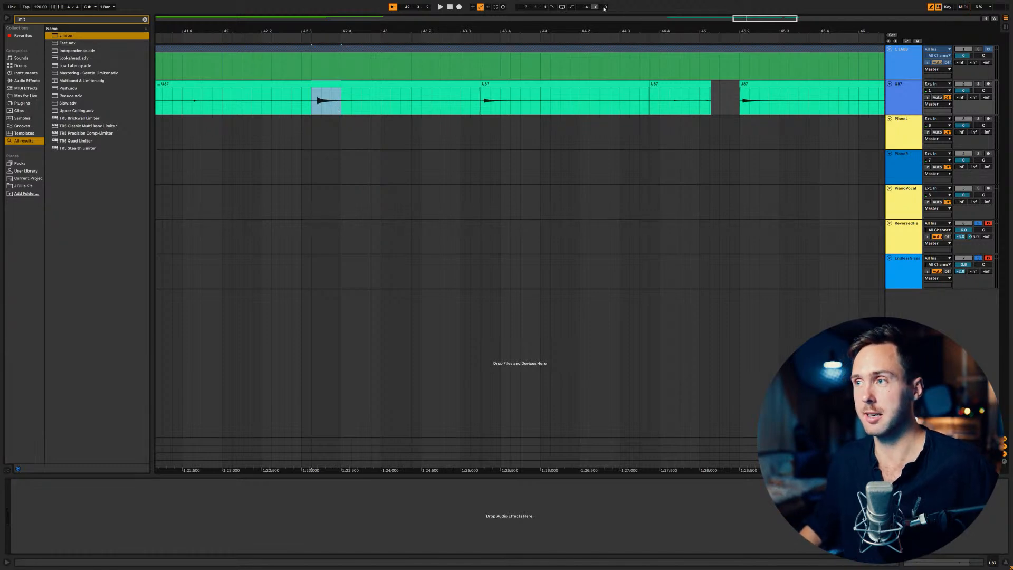
{"action": "left_click_drag", "start_coordinate": [764, 21], "coordinate": [764, 1]}
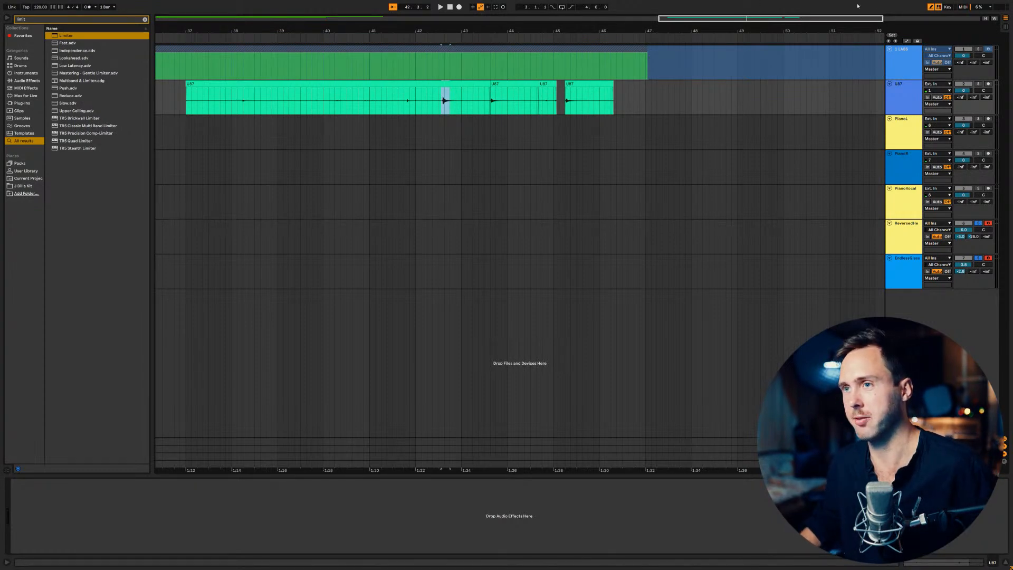
{"action": "left_click_drag", "start_coordinate": [709, 16], "coordinate": [458, 33]}
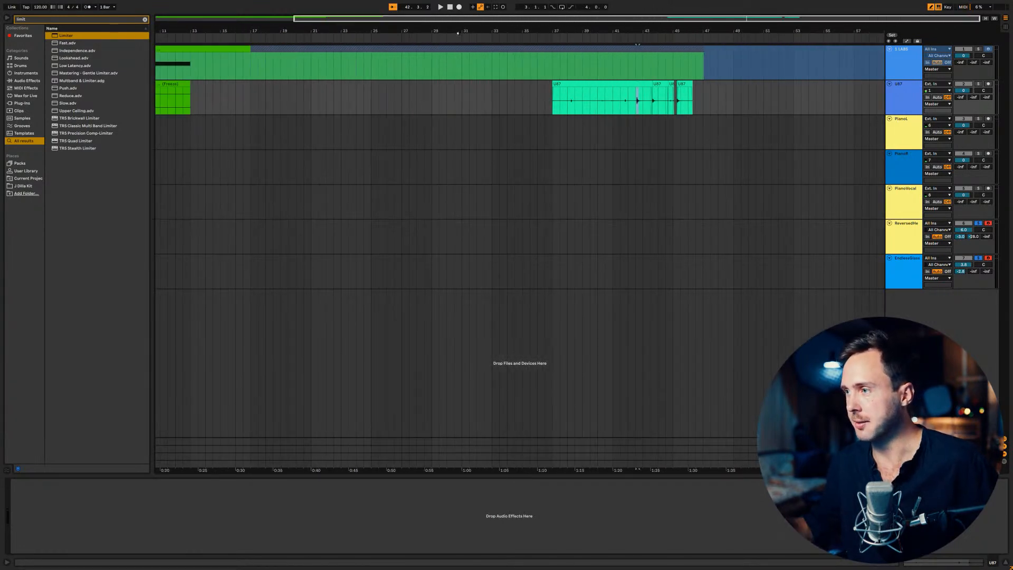
Search the browser for labs and load the LABS plug-in onto a new track below EndlessGlass.
{"action": "key", "text": "ctrl+f"}
{"action": "type", "text": "lab"}
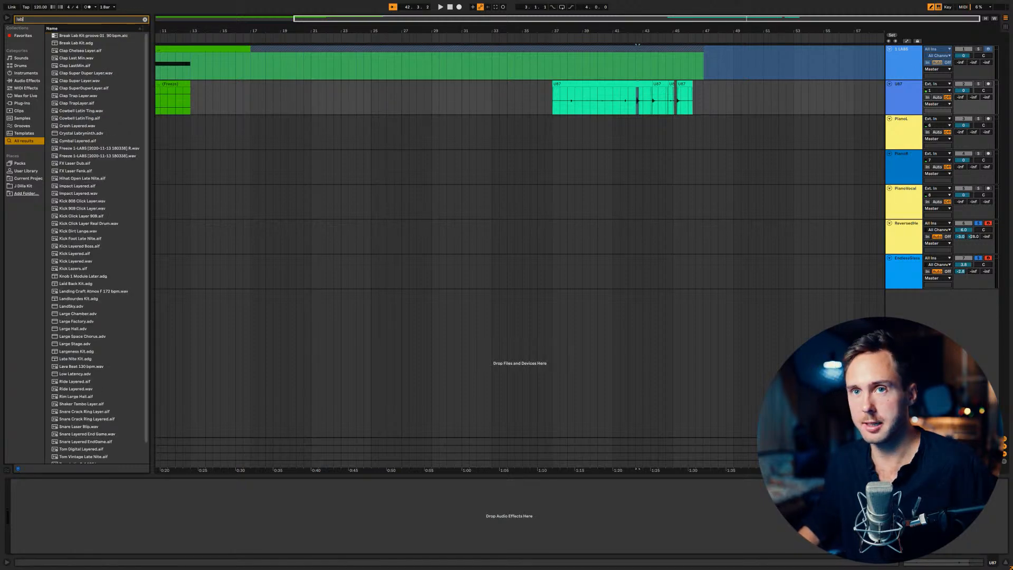
{"action": "type", "text": "s"}
{"action": "left_click_drag", "start_coordinate": [66, 52], "coordinate": [735, 340]}
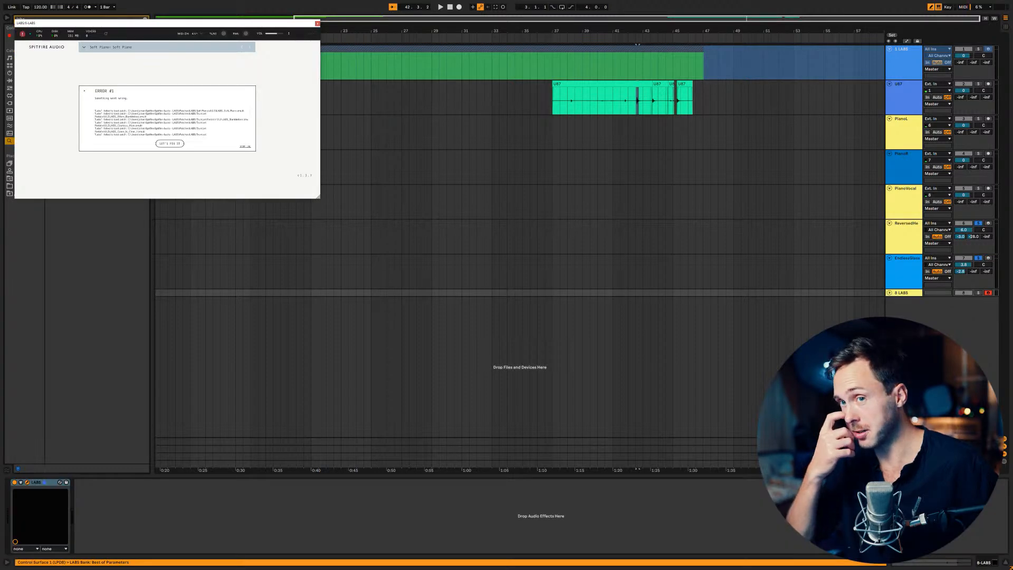
Try the fix link in the LABS error message, opening it with Google Chrome.
{"action": "left_click", "coordinate": [172, 145]}
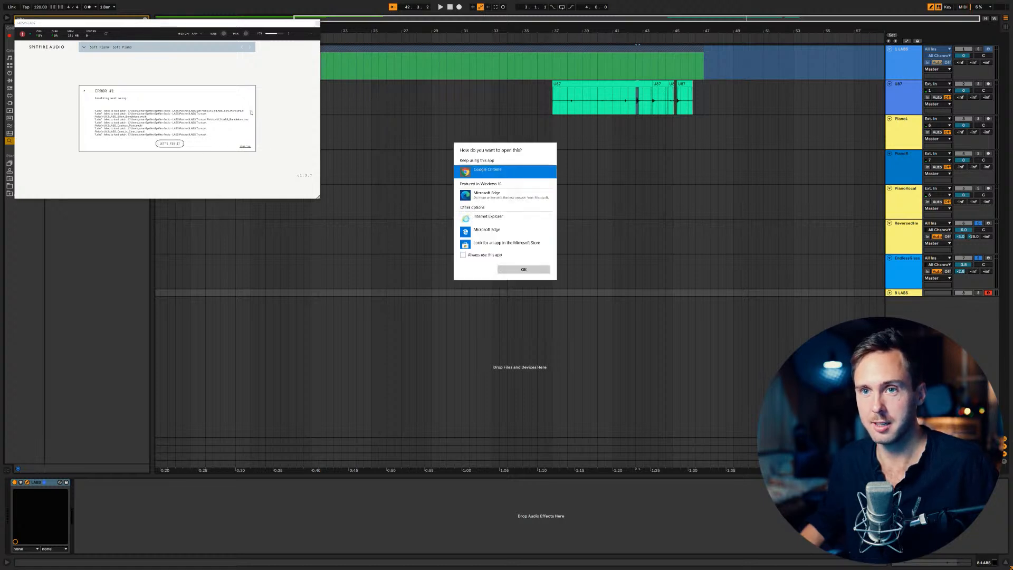
{"action": "left_click", "coordinate": [524, 273]}
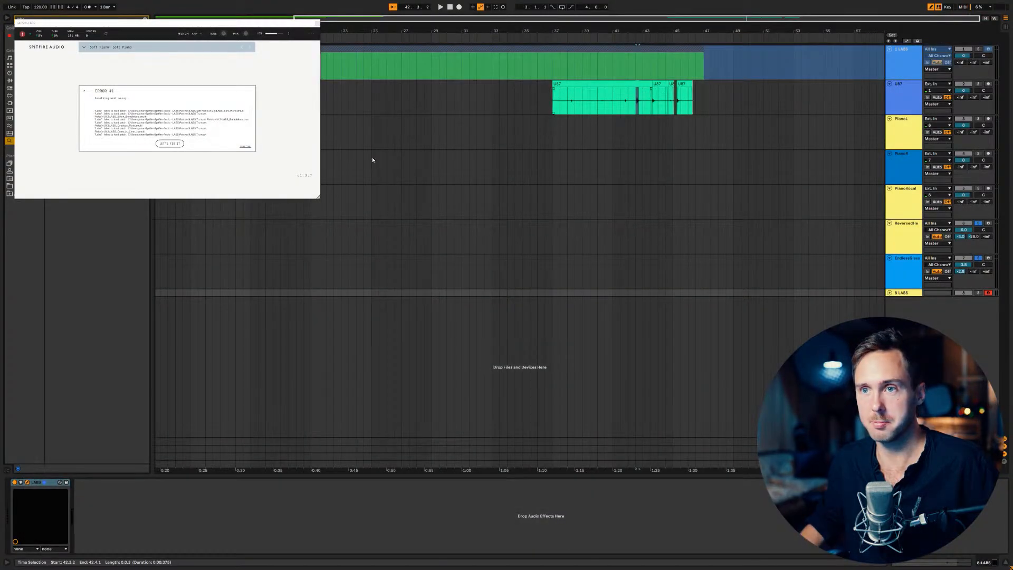
{"action": "left_click", "coordinate": [264, 129]}
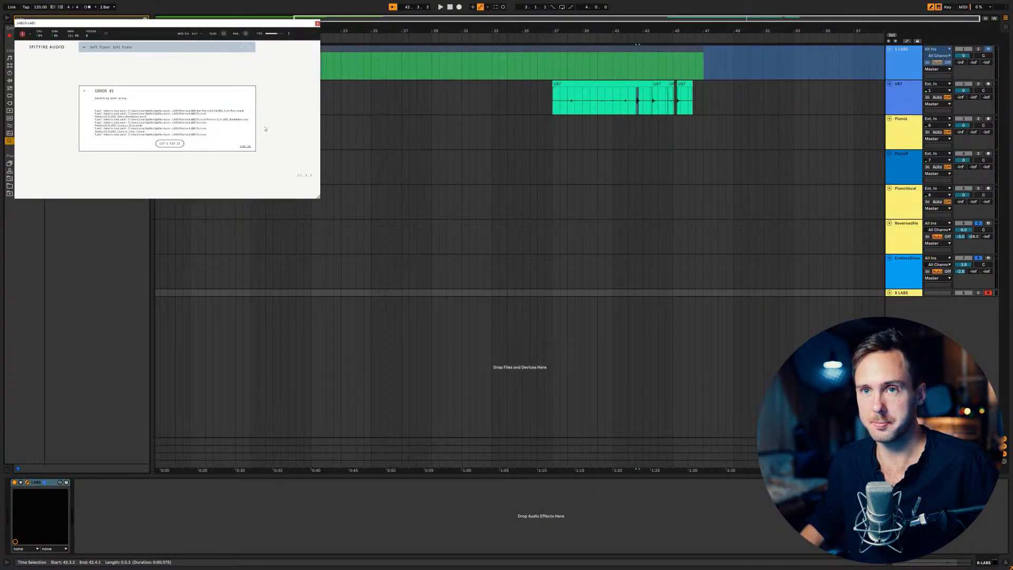
Dismiss the LABS error and check the preset list, then close the plug-in window.
{"action": "left_click", "coordinate": [84, 91]}
{"action": "left_click", "coordinate": [84, 47]}
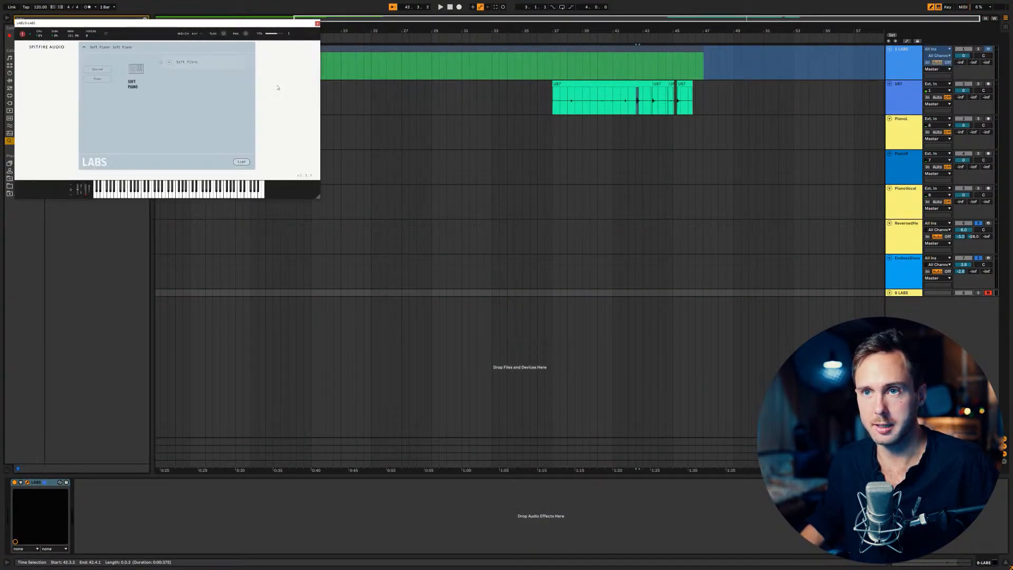
{"action": "left_click", "coordinate": [317, 24]}
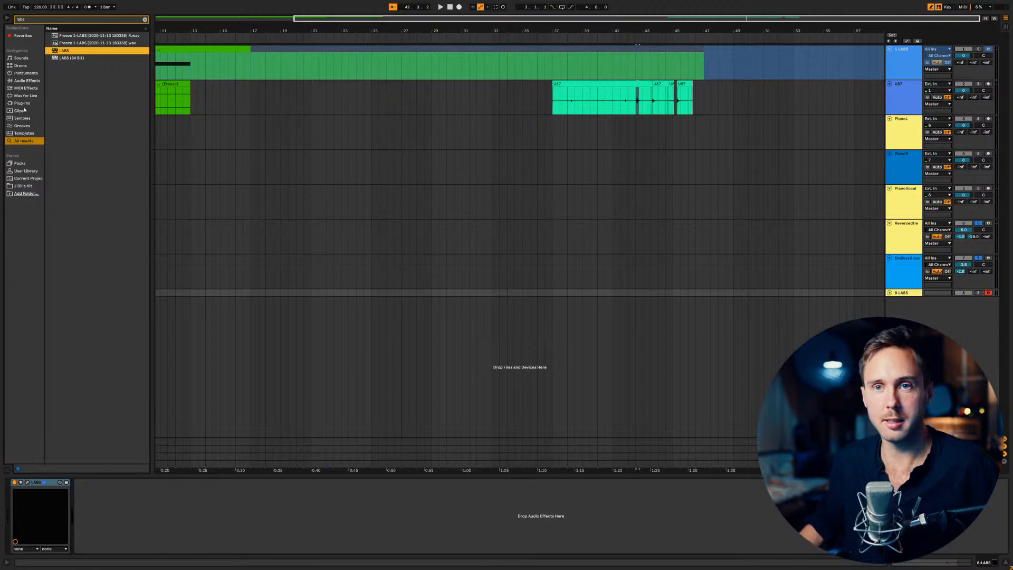
Look through the installed Packs in the browser with the search text cleared.
{"action": "left_click", "coordinate": [20, 164]}
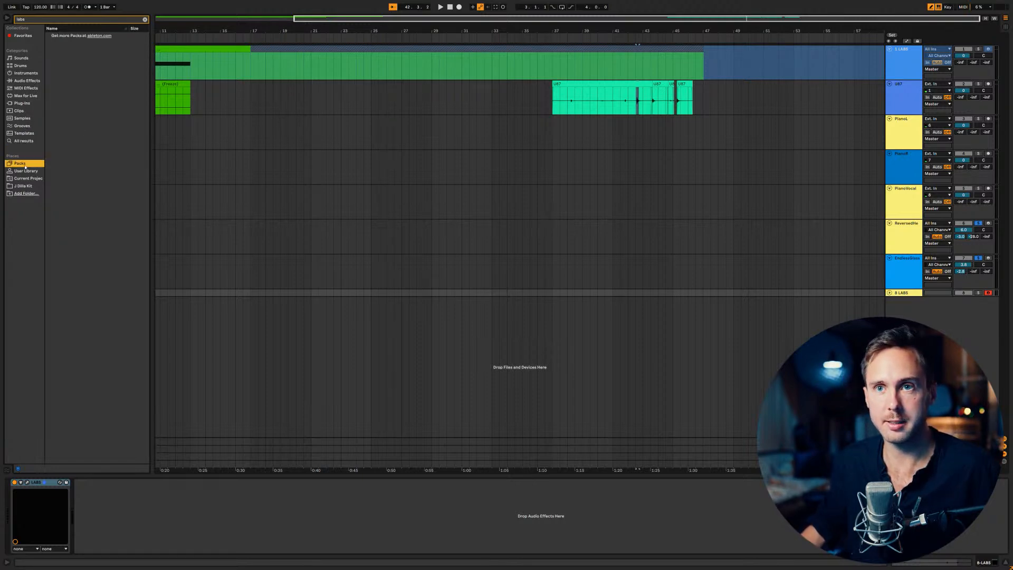
{"action": "left_click", "coordinate": [145, 20]}
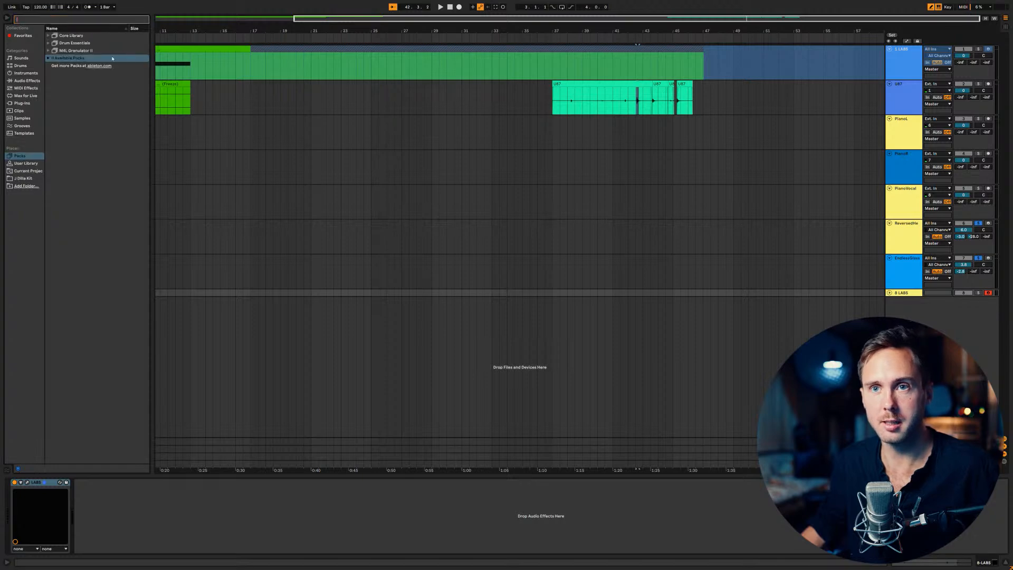
{"action": "left_click", "coordinate": [929, 319]}
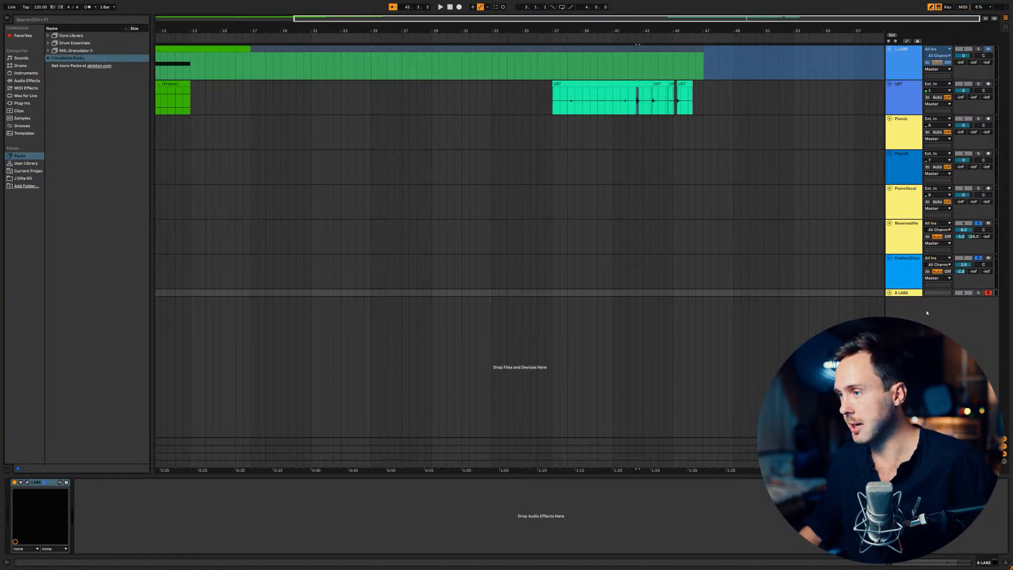
Turn off solo on the reversed-note and EndlessGlass tracks.
{"action": "left_click", "coordinate": [903, 293]}
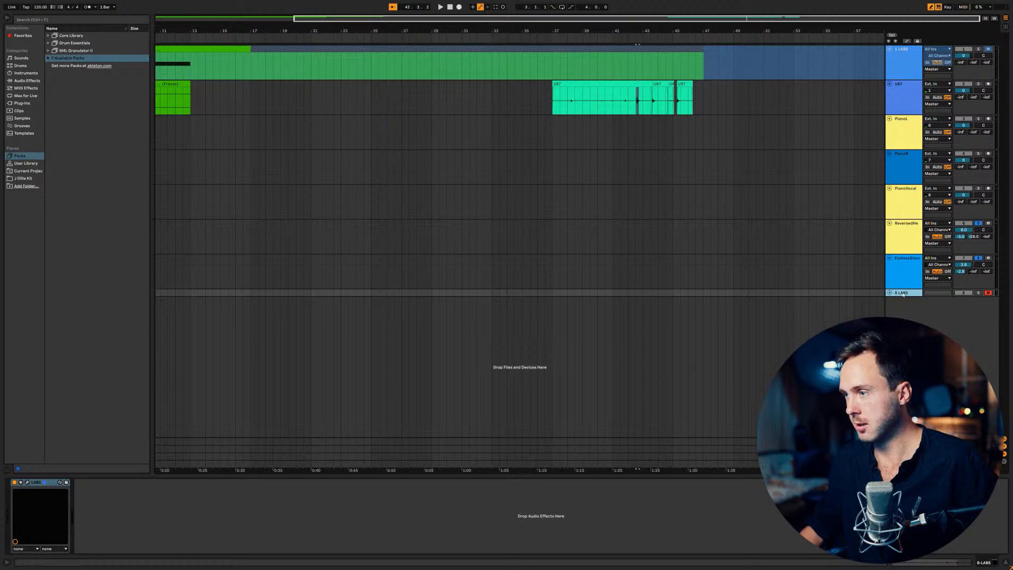
{"action": "left_click", "coordinate": [978, 258]}
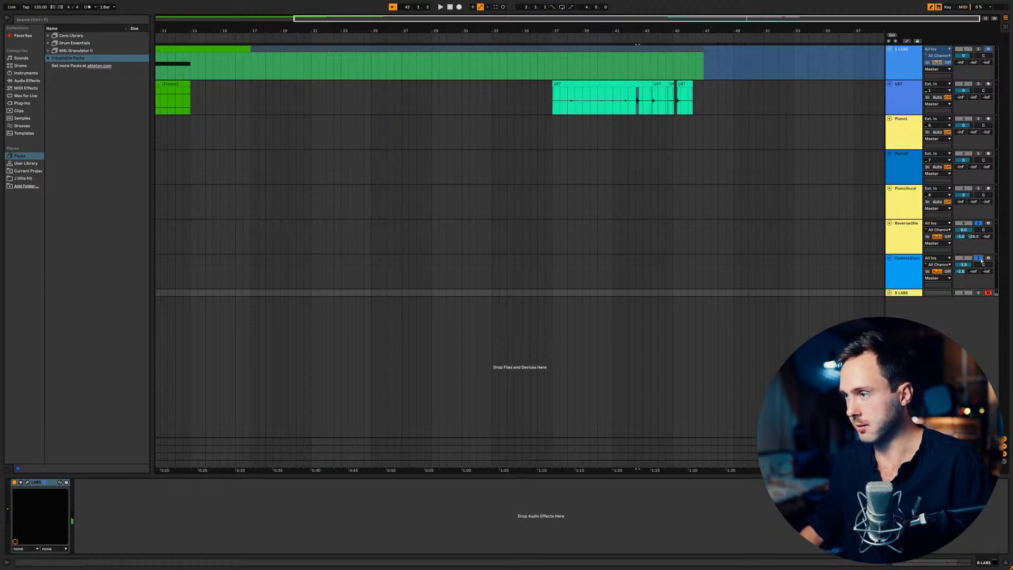
{"action": "right_click", "coordinate": [919, 320]}
{"action": "left_click", "coordinate": [894, 317]}
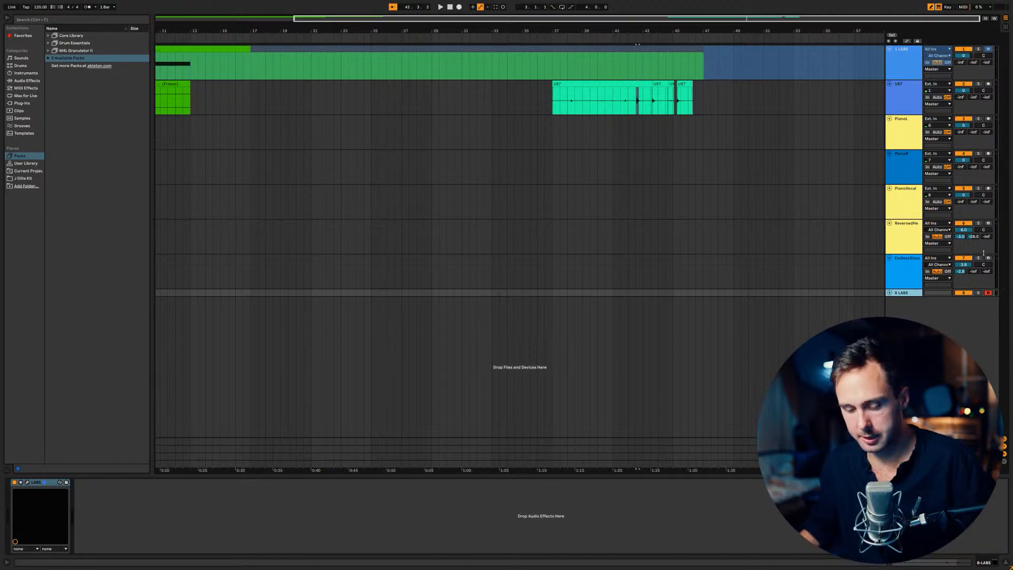
Insert an audio track below the new LABS track, name it C SING and arm it for recording.
{"action": "right_click", "coordinate": [959, 330]}
{"action": "key", "text": "ctrl+t"}
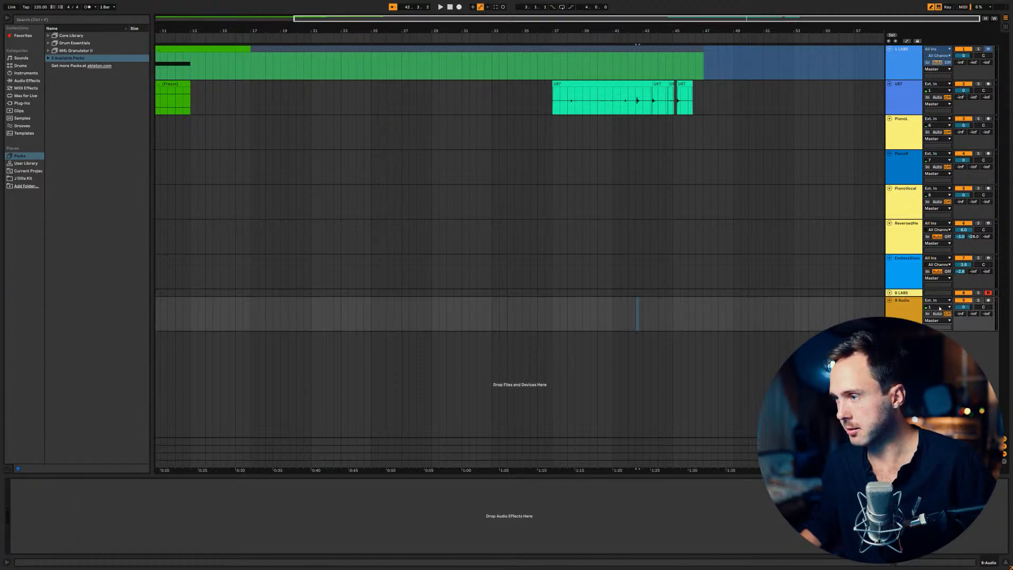
{"action": "left_click", "coordinate": [920, 313]}
{"action": "left_click", "coordinate": [989, 301]}
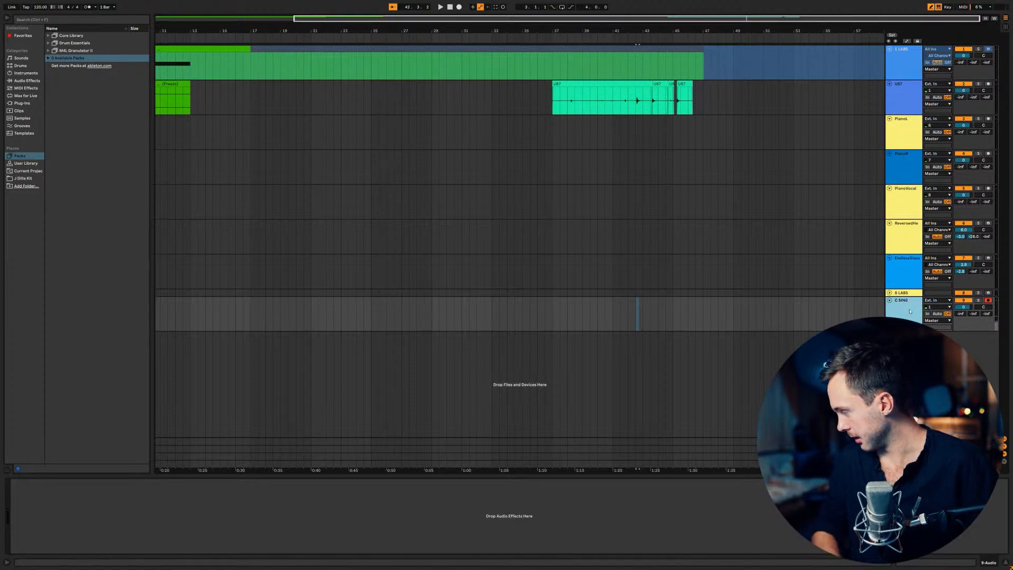
Record a sung take on the C SING track from bar 17 to about bar 32, soloing the track.
{"action": "left_click", "coordinate": [250, 319]}
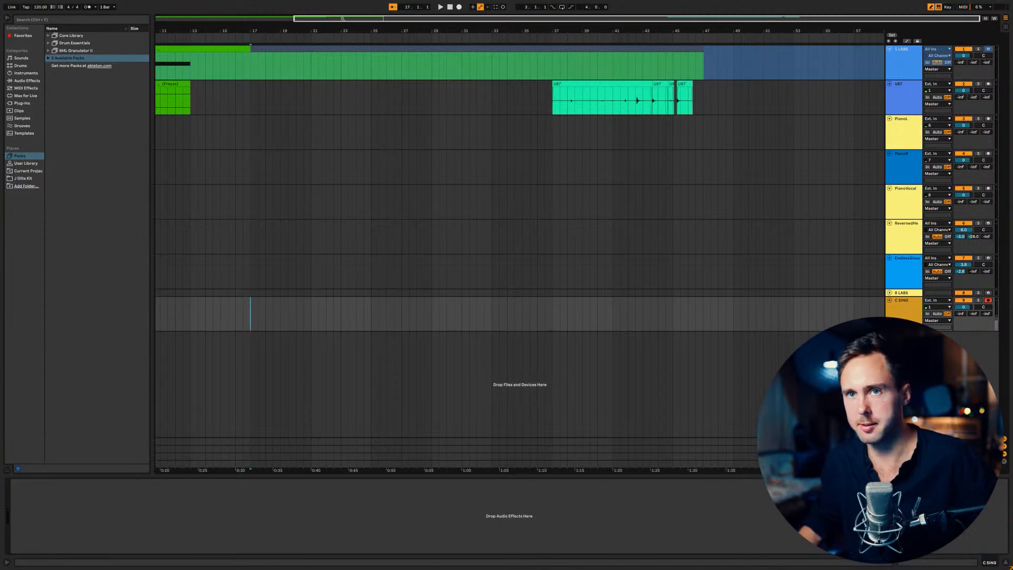
{"action": "left_click", "coordinate": [459, 7]}
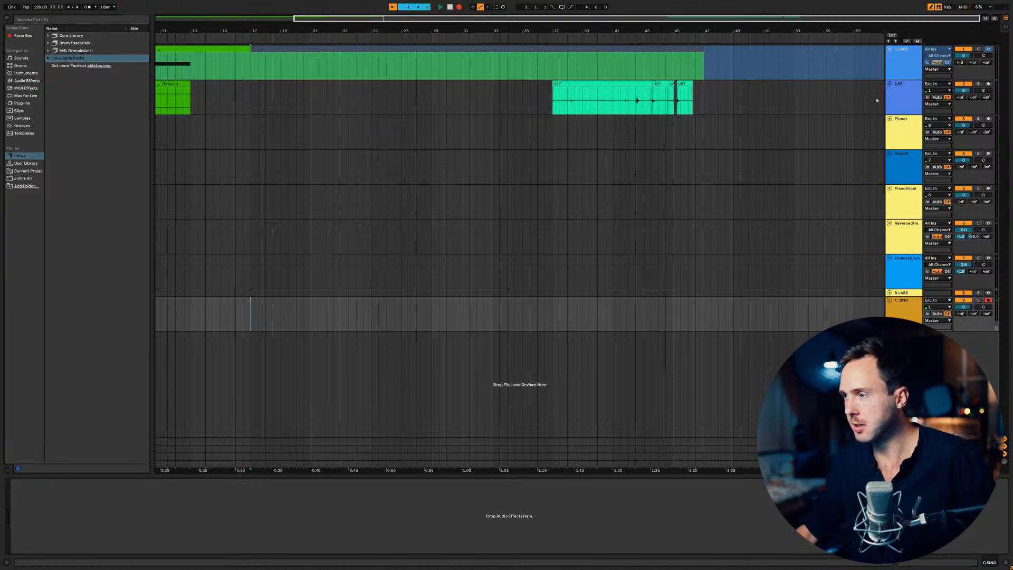
{"action": "left_click", "coordinate": [979, 301]}
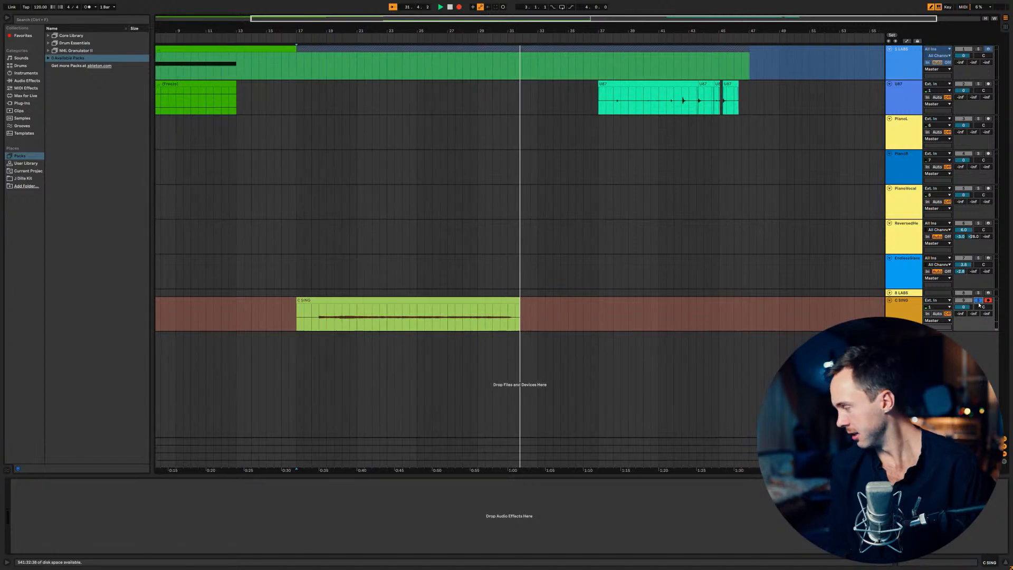
{"action": "key", "text": "F9"}
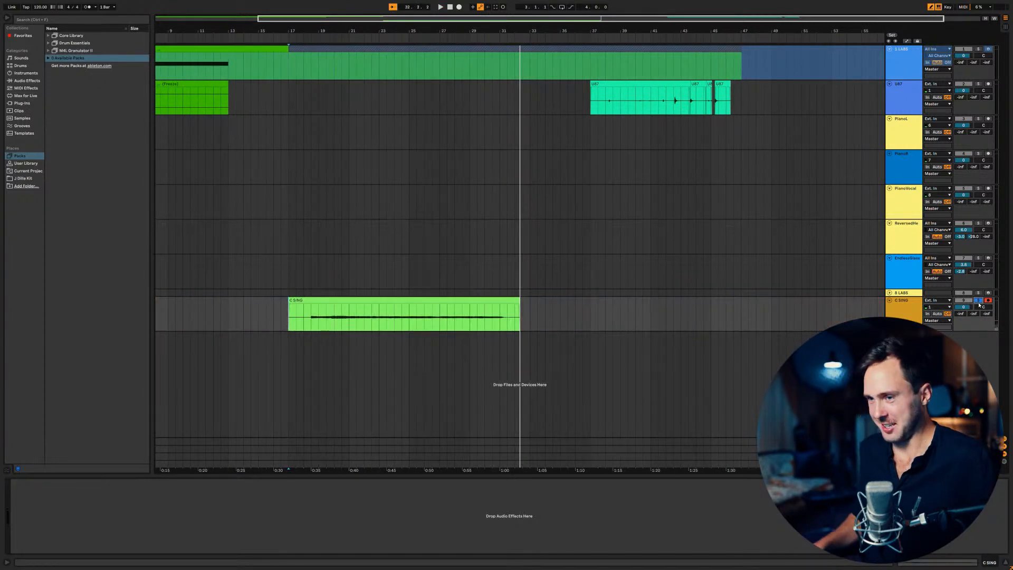
Search the browser for simpler, load Simpler on a new MIDI track and place the C SING recording in it.
{"action": "key", "text": "ctrl+f"}
{"action": "type", "text": "simpl"}
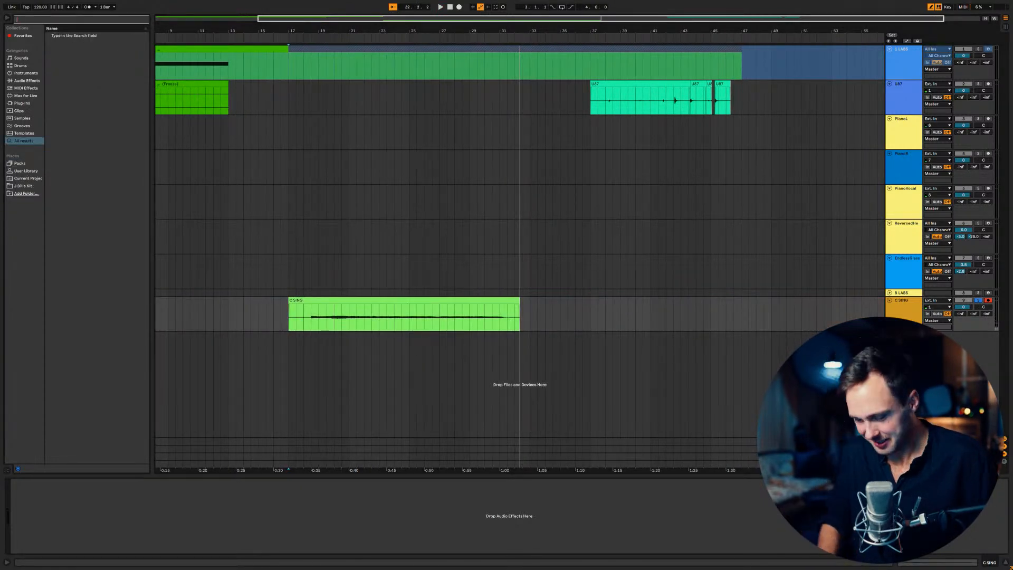
{"action": "type", "text": "er"}
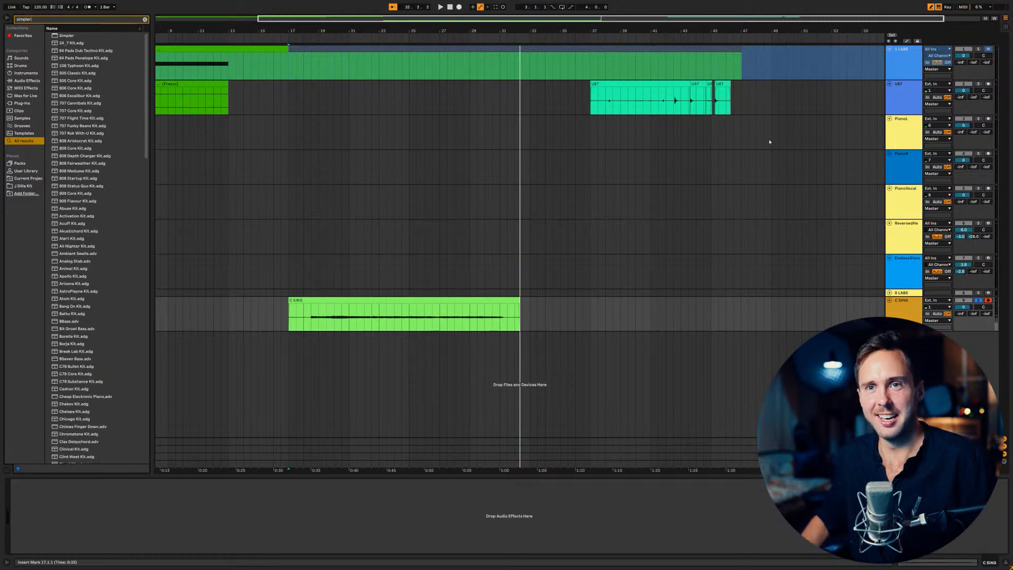
{"action": "key", "text": "Down"}
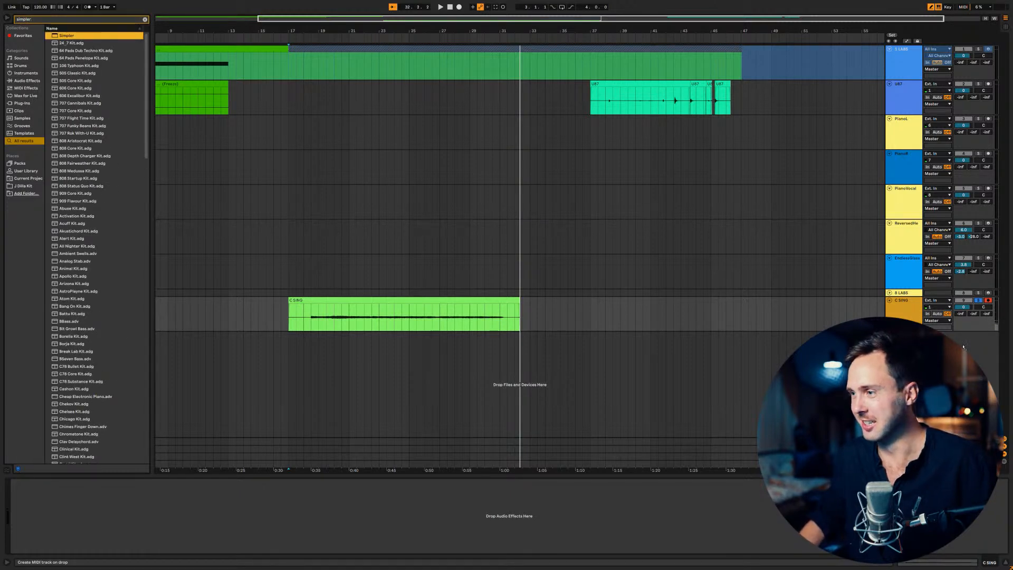
{"action": "key", "text": "Return"}
{"action": "left_click_drag", "start_coordinate": [405, 300], "coordinate": [206, 506]}
Trim the silence at both ends of the C SING sample in Simpler and solo the Simpler track.
{"action": "left_click_drag", "start_coordinate": [32, 491], "coordinate": [57, 490]}
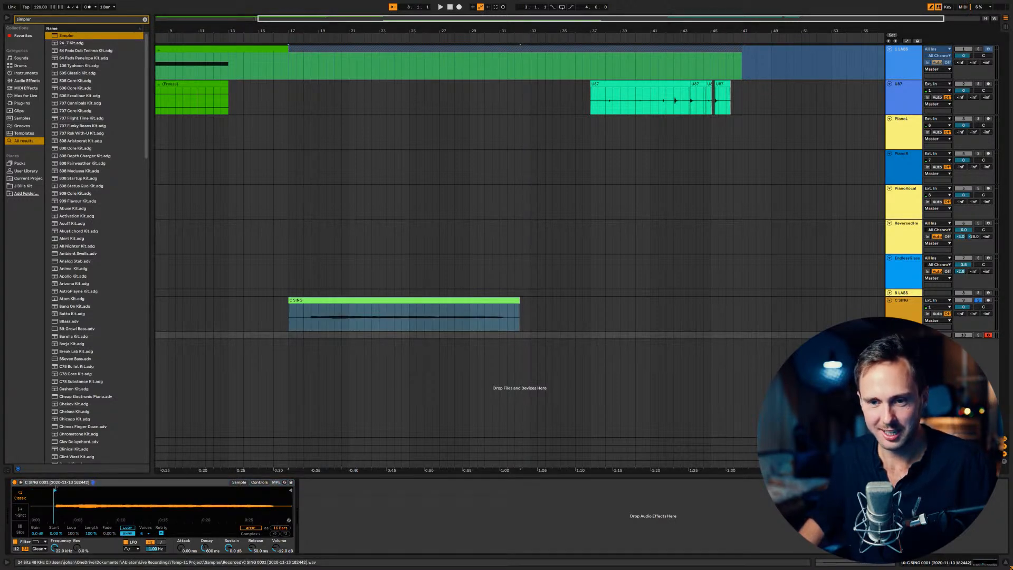
{"action": "left_click_drag", "start_coordinate": [290, 491], "coordinate": [276, 491]}
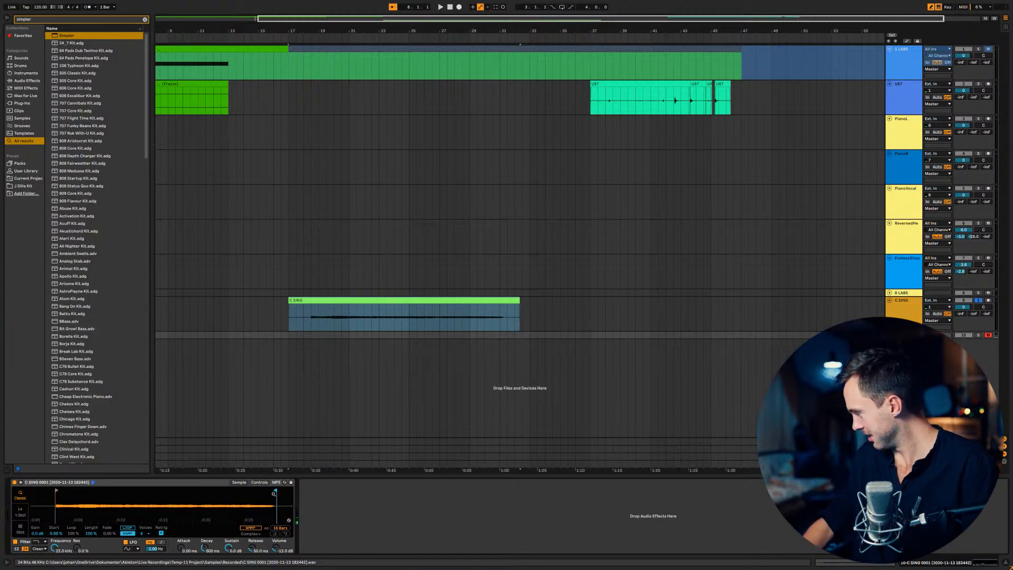
{"action": "left_click", "coordinate": [978, 336]}
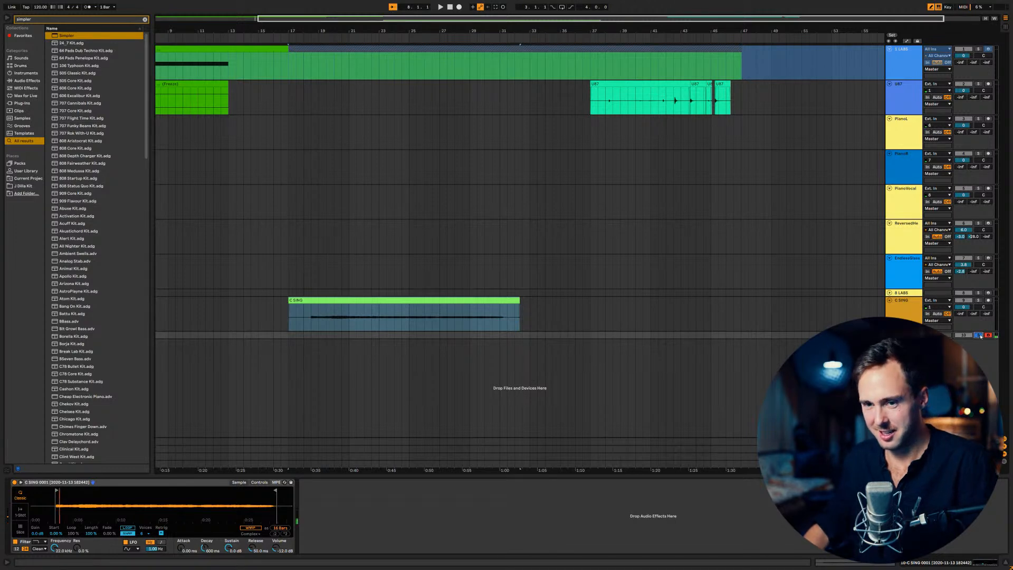
Fine-tune the sample start to the voice onset and set Simpler's Volume to 0.00 dB.
{"action": "left_click_drag", "start_coordinate": [66, 504], "coordinate": [74, 566]}
{"action": "left_click_drag", "start_coordinate": [181, 491], "coordinate": [269, 491]}
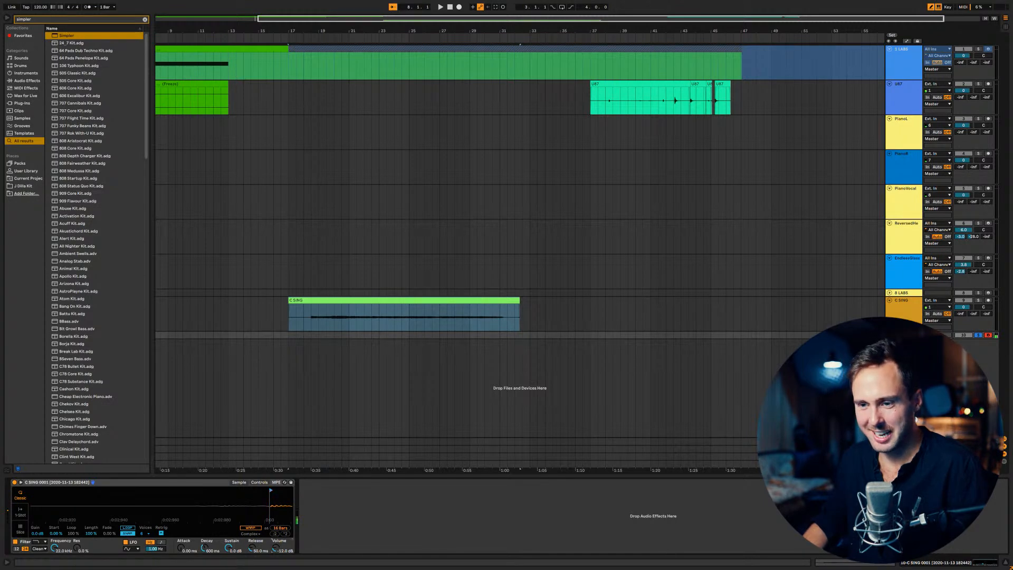
{"action": "left_click_drag", "start_coordinate": [276, 549], "coordinate": [276, 546]}
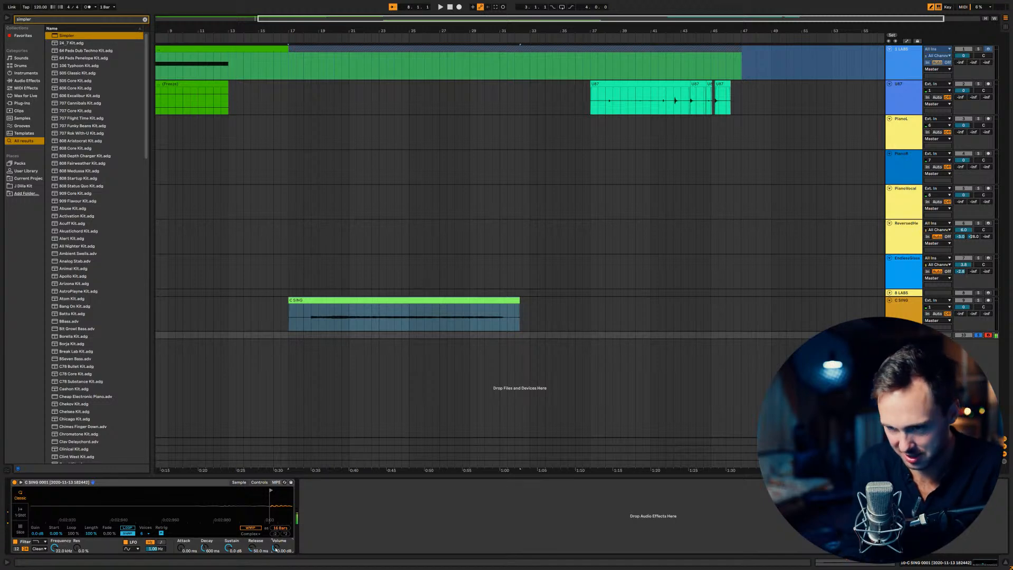
Reverse the C SING sample in Simpler and set its start marker where the reversed sound begins.
{"action": "left_click", "coordinate": [389, 313]}
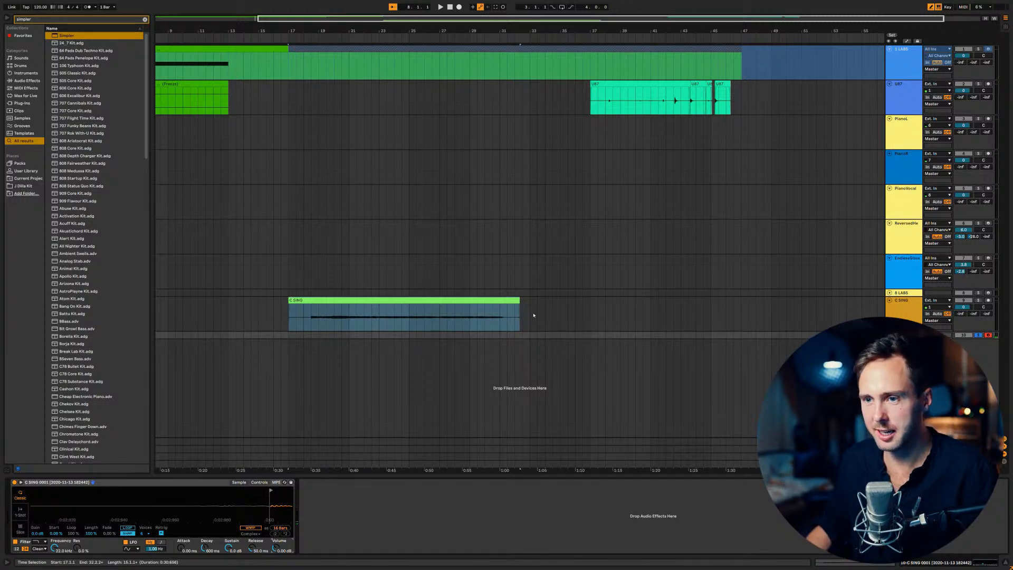
{"action": "left_click", "coordinate": [310, 319]}
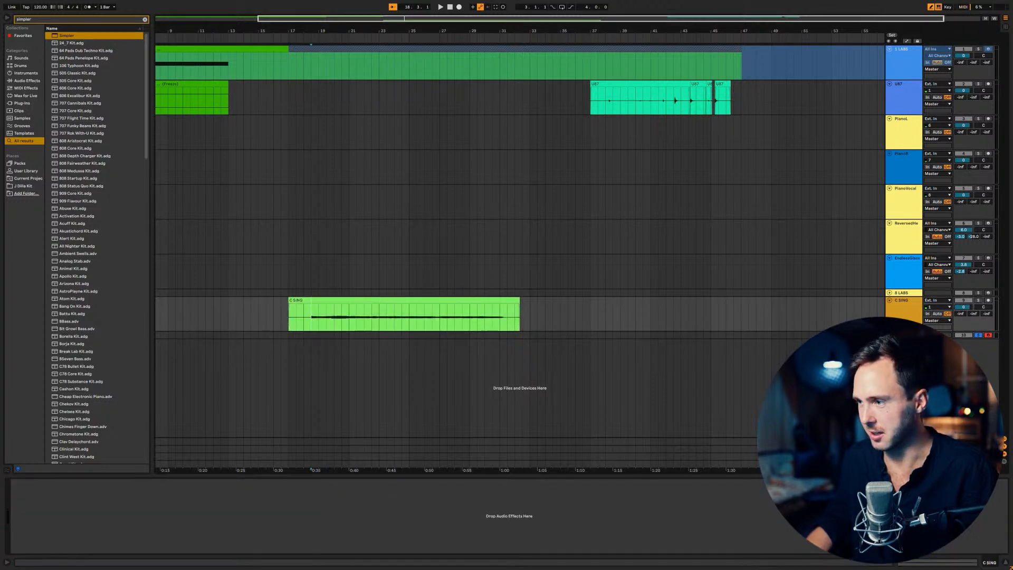
{"action": "left_click", "coordinate": [903, 335]}
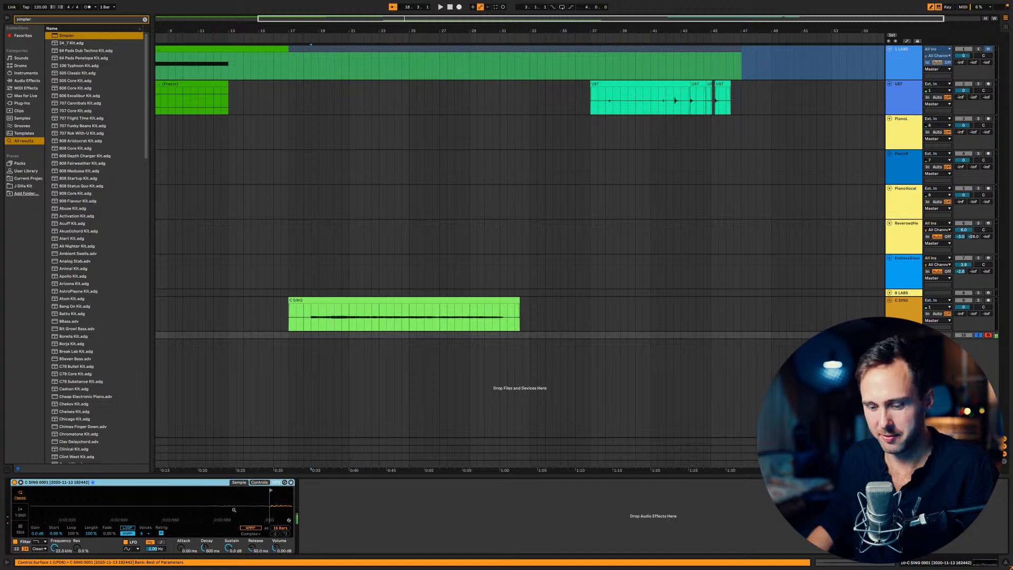
{"action": "left_click_drag", "start_coordinate": [234, 510], "coordinate": [138, 518]}
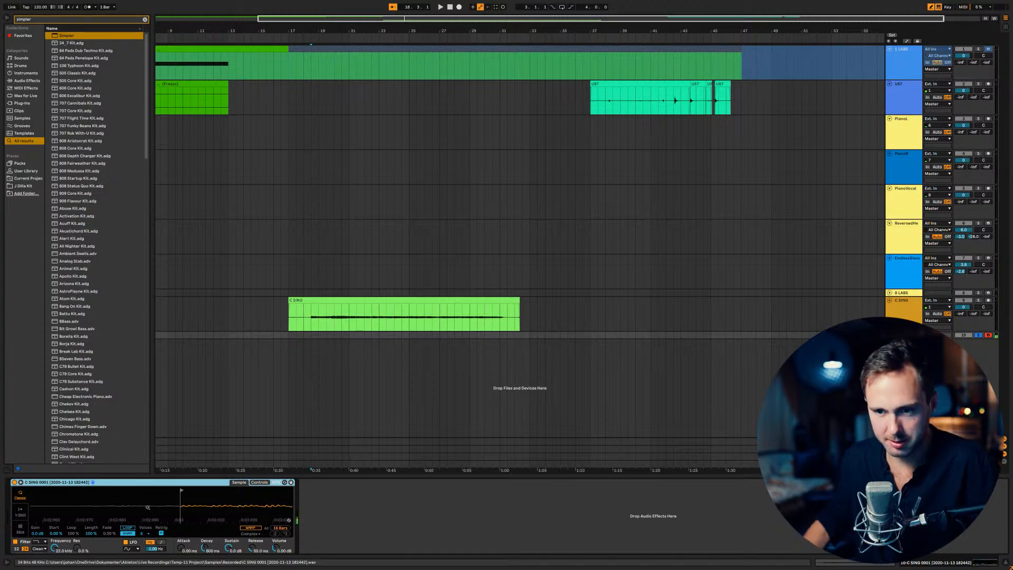
{"action": "right_click", "coordinate": [196, 504]}
{"action": "left_click", "coordinate": [217, 544]}
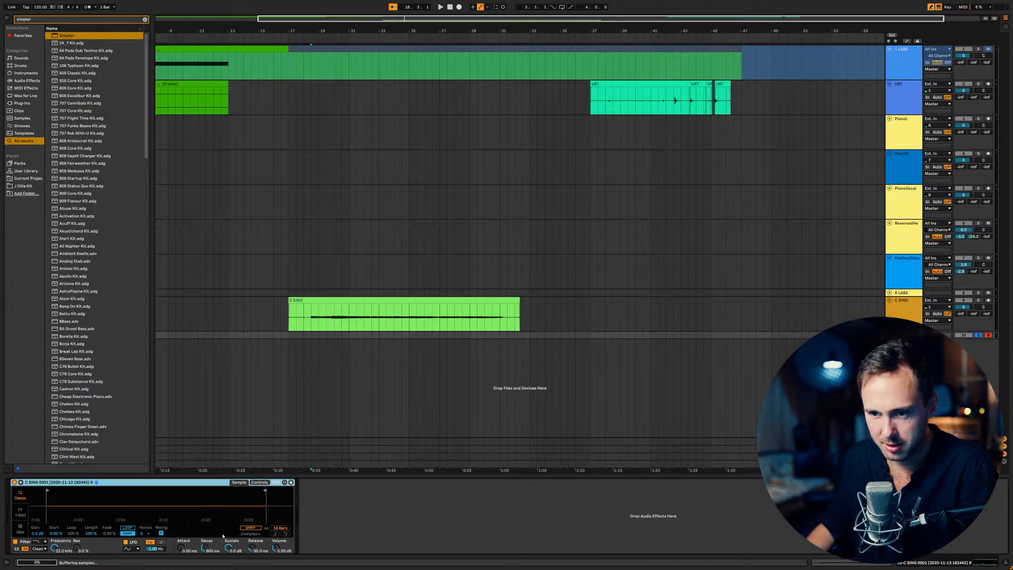
{"action": "mouse_move", "coordinate": [101, 502]}
{"action": "left_mouse_down"}
{"action": "mouse_move", "coordinate": [122, 504]}
{"action": "mouse_move", "coordinate": [114, 491]}
{"action": "left_mouse_up"}
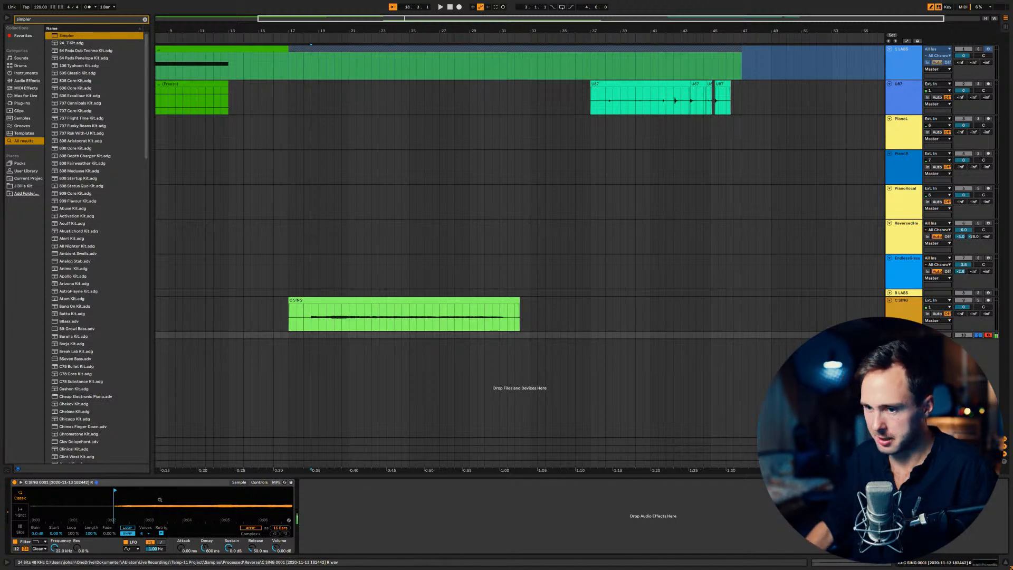
Warp the reversed sample as 16 bars and adjust its playback speed by halving and doubling it.
{"action": "left_click", "coordinate": [280, 529]}
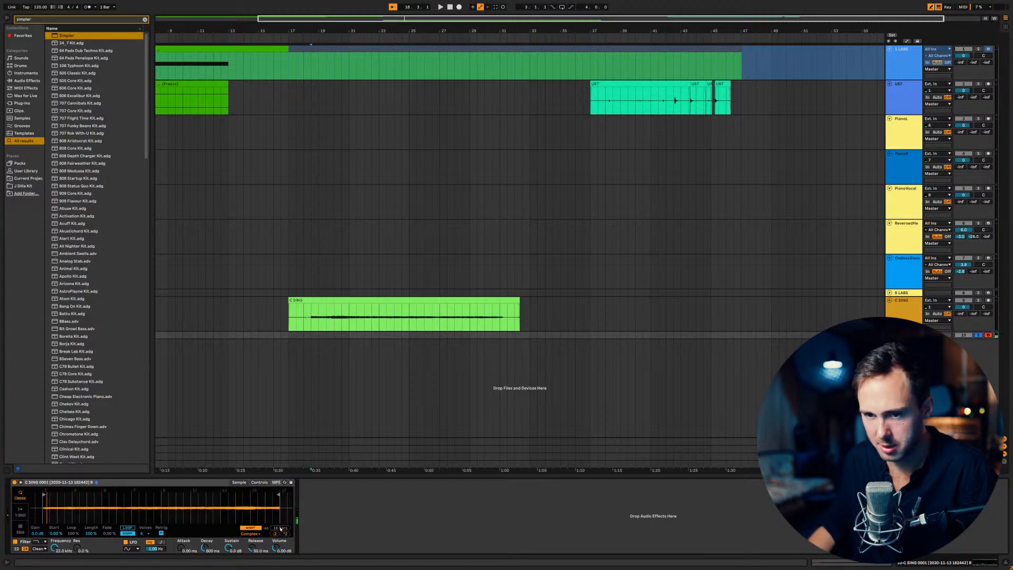
{"action": "left_click", "coordinate": [275, 534]}
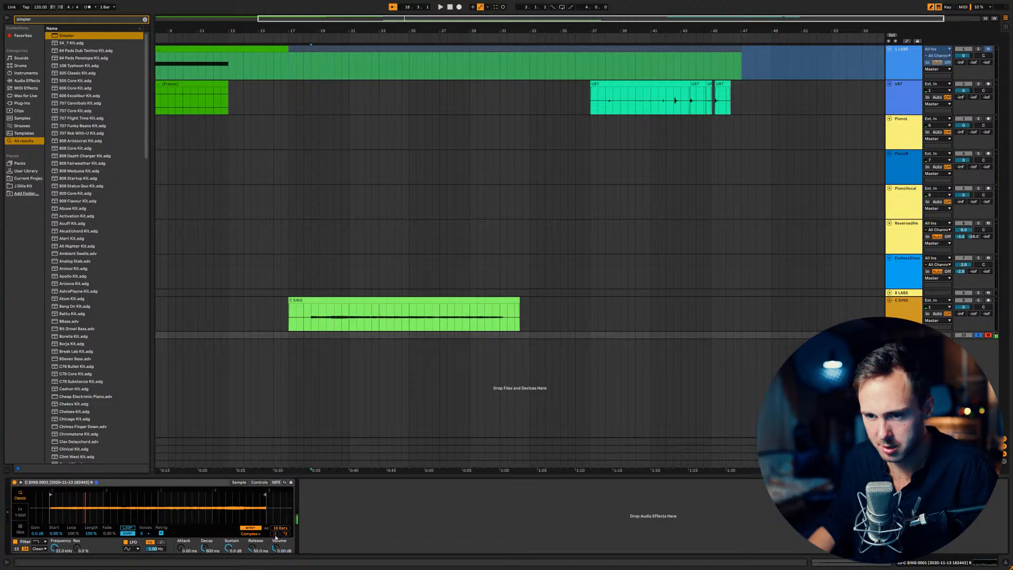
{"action": "left_click", "coordinate": [286, 534]}
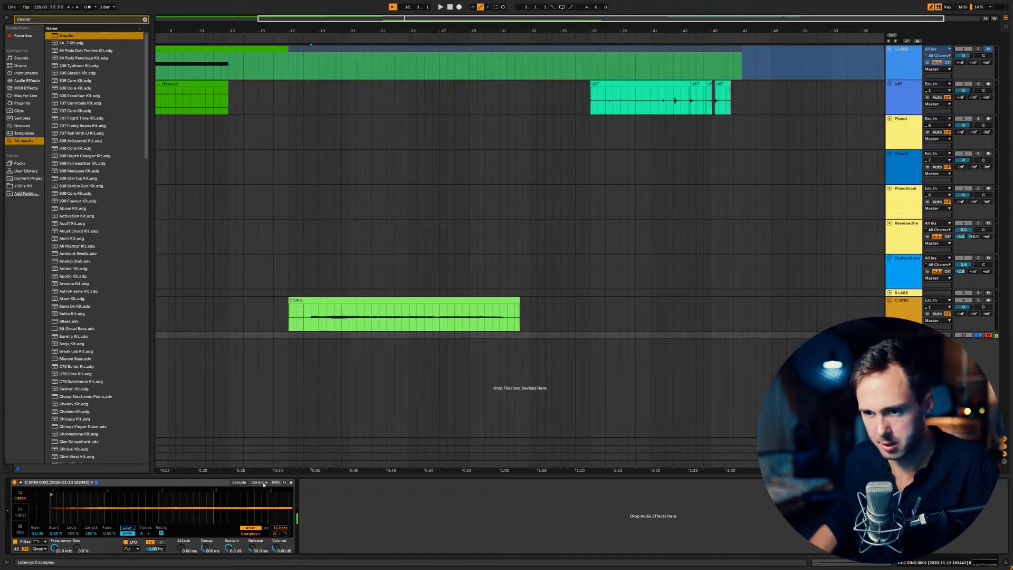
{"action": "left_click", "coordinate": [240, 482]}
{"action": "left_click", "coordinate": [241, 482]}
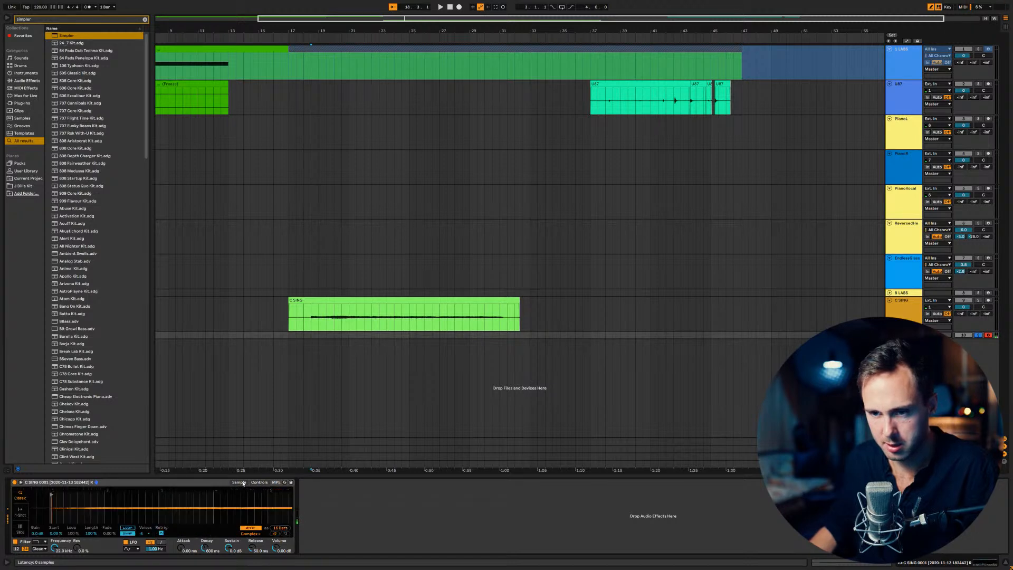
Check the reversed waveform during playback and move its start marker right up to the beginning of the sound.
{"action": "left_click_drag", "start_coordinate": [210, 508], "coordinate": [171, 494]}
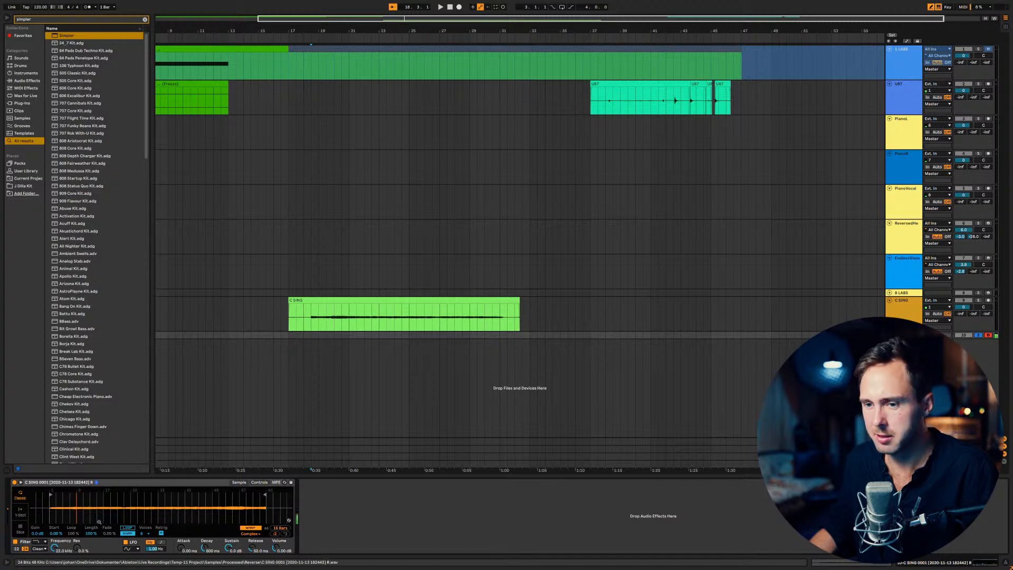
{"action": "left_click_drag", "start_coordinate": [147, 504], "coordinate": [147, 533]}
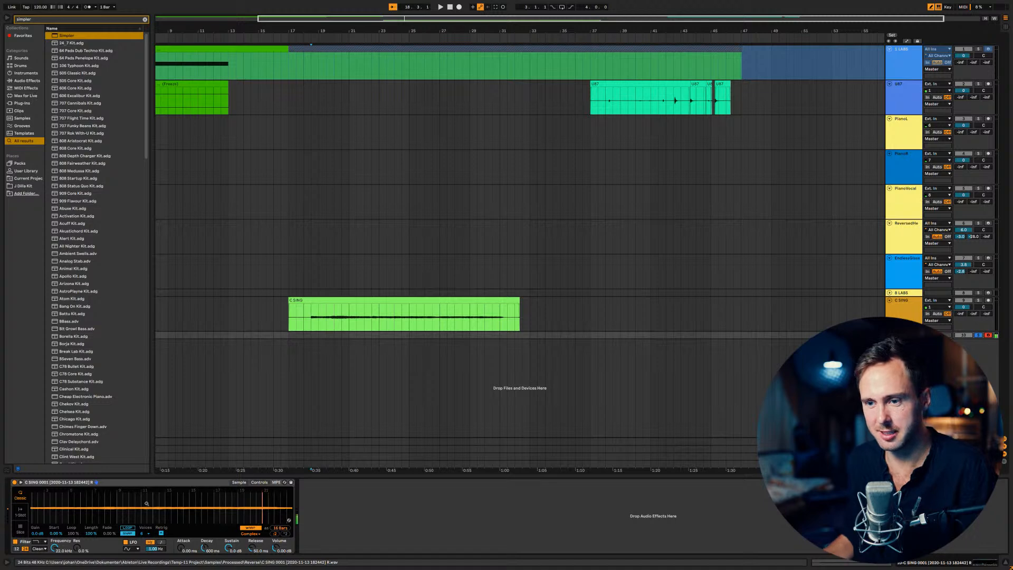
{"action": "left_click_drag", "start_coordinate": [237, 496], "coordinate": [93, 505]}
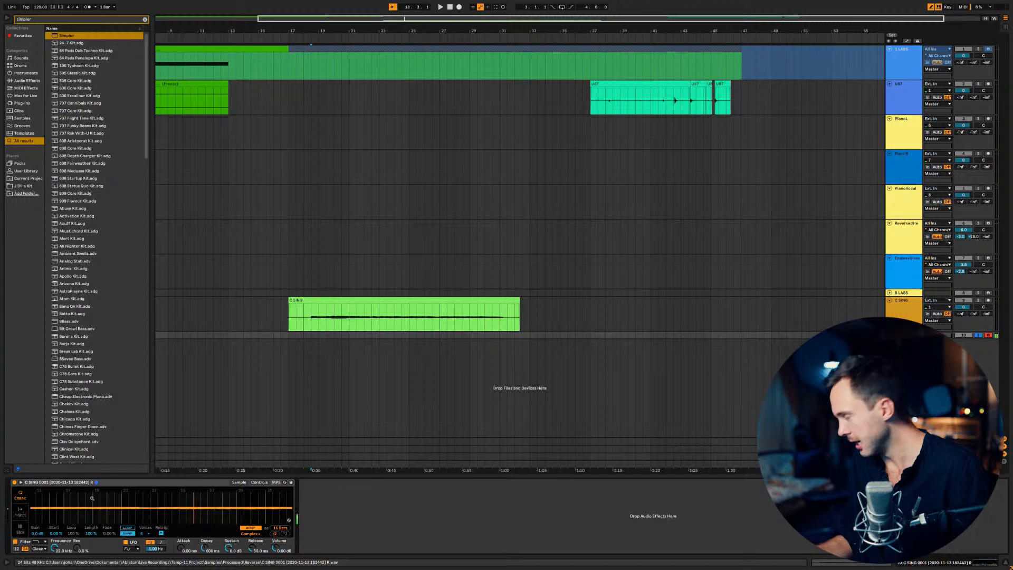
{"action": "left_click_drag", "start_coordinate": [249, 498], "coordinate": [192, 478]}
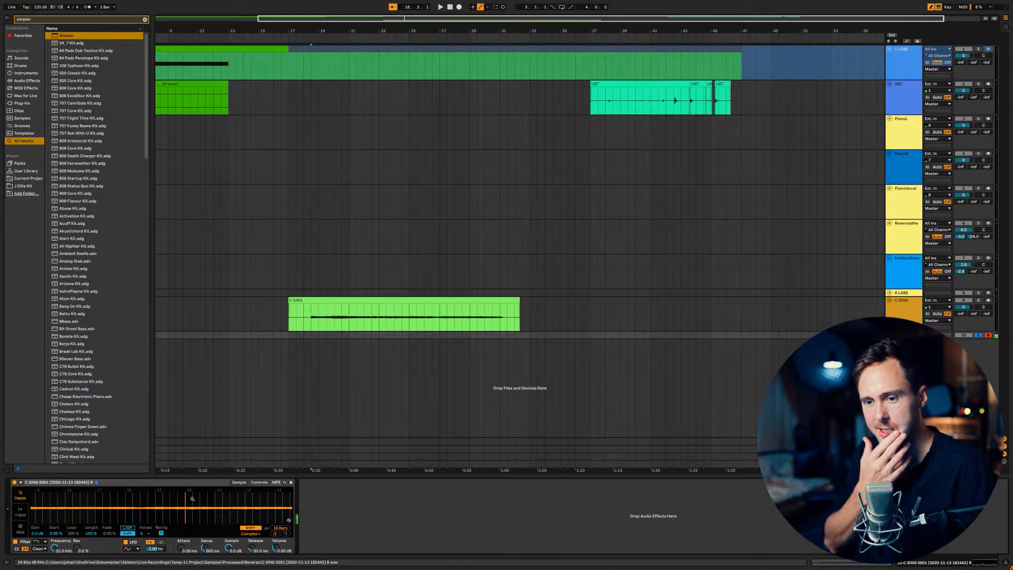
{"action": "left_click_drag", "start_coordinate": [208, 502], "coordinate": [176, 502]}
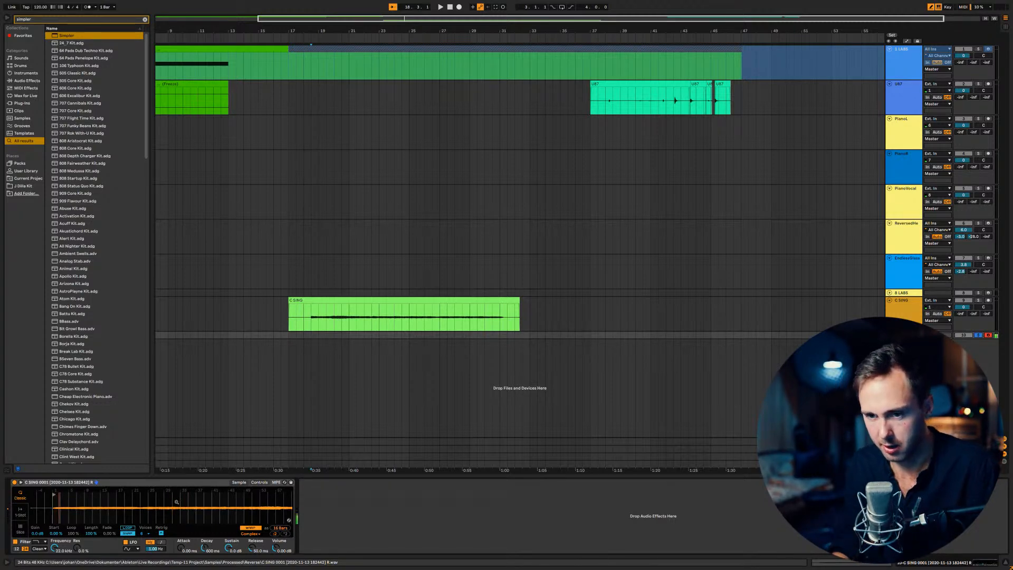
{"action": "mouse_move", "coordinate": [54, 507]}
{"action": "left_mouse_down"}
{"action": "mouse_move", "coordinate": [59, 519]}
{"action": "mouse_move", "coordinate": [198, 532]}
{"action": "left_mouse_up"}
{"action": "left_click_drag", "start_coordinate": [199, 494], "coordinate": [201, 494]}
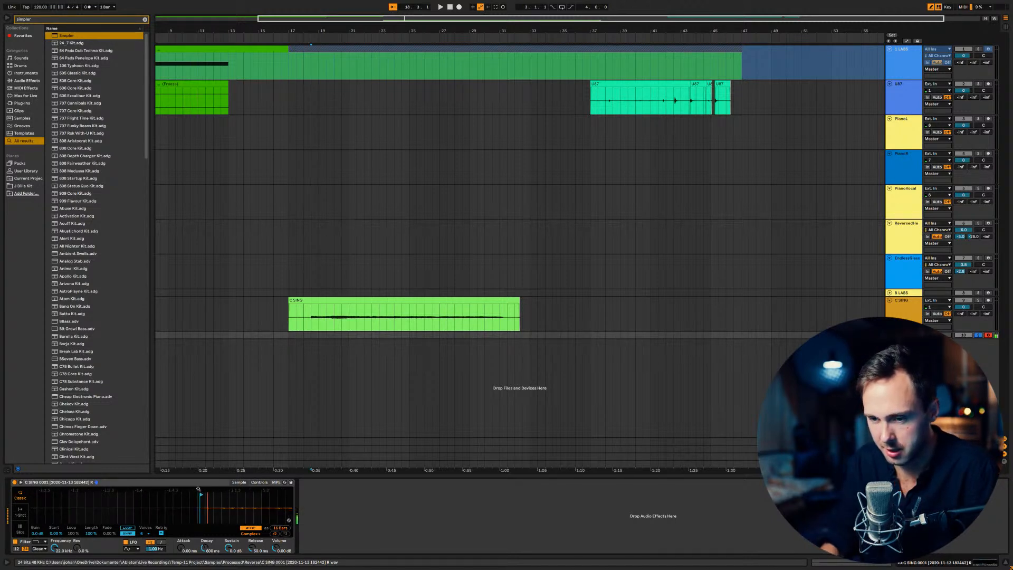
{"action": "left_click_drag", "start_coordinate": [198, 489], "coordinate": [169, 503]}
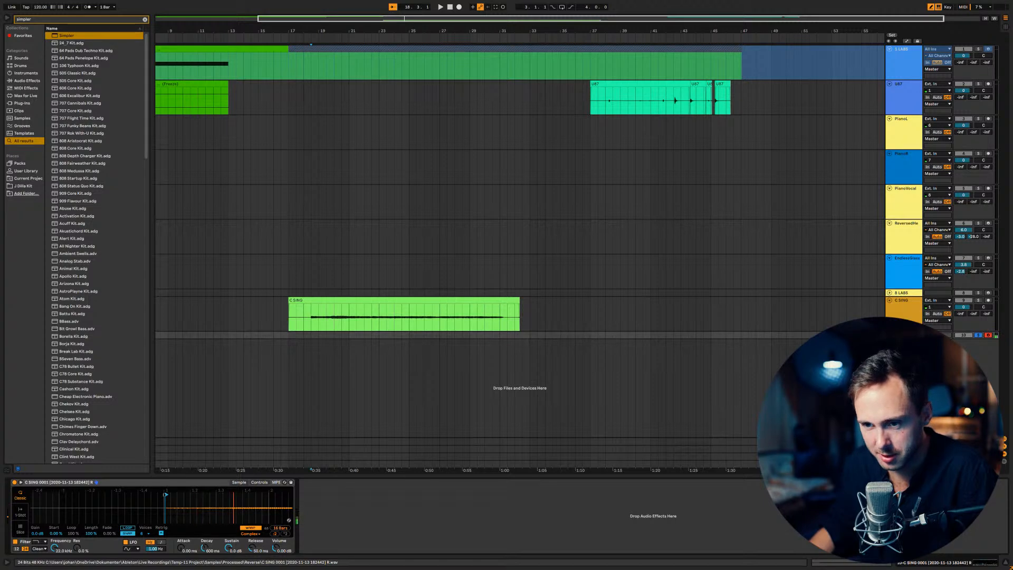
{"action": "left_click_drag", "start_coordinate": [165, 495], "coordinate": [220, 491]}
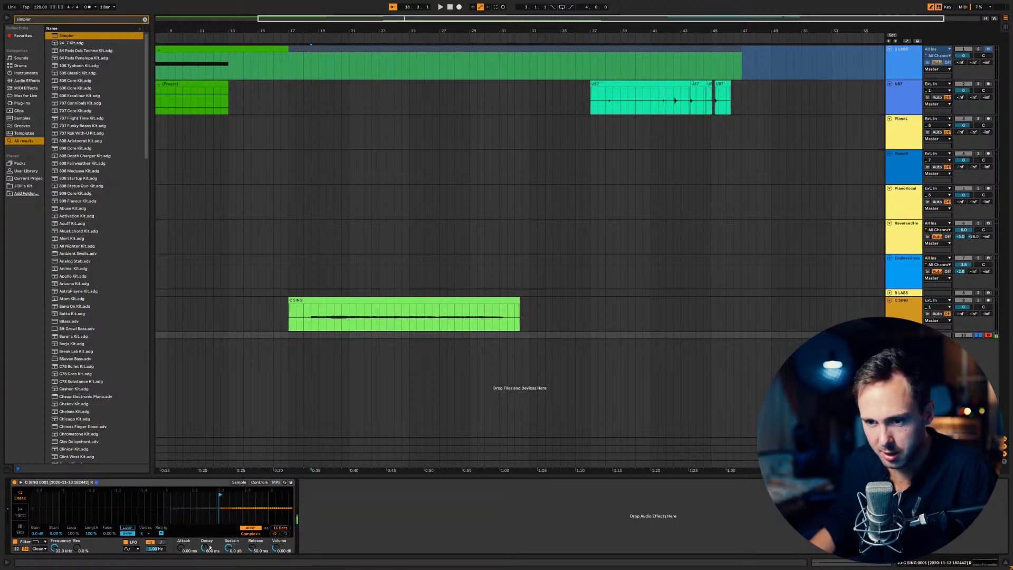
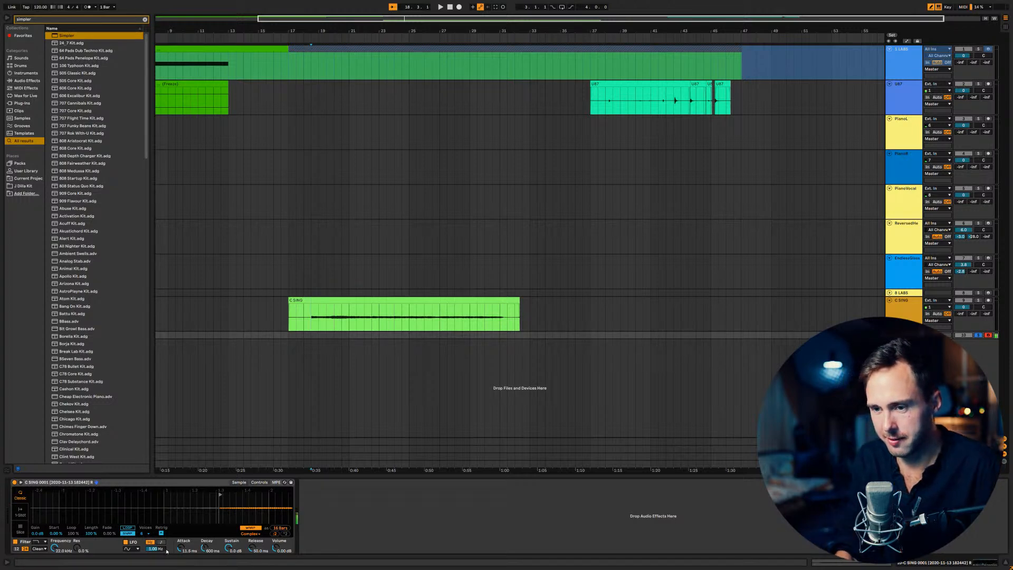
Try the Tones, Texture and Re-Pitch warp modes on the reversed sample and return it to Complex Pro.
{"action": "left_click", "coordinate": [251, 534]}
{"action": "left_click", "coordinate": [255, 505]}
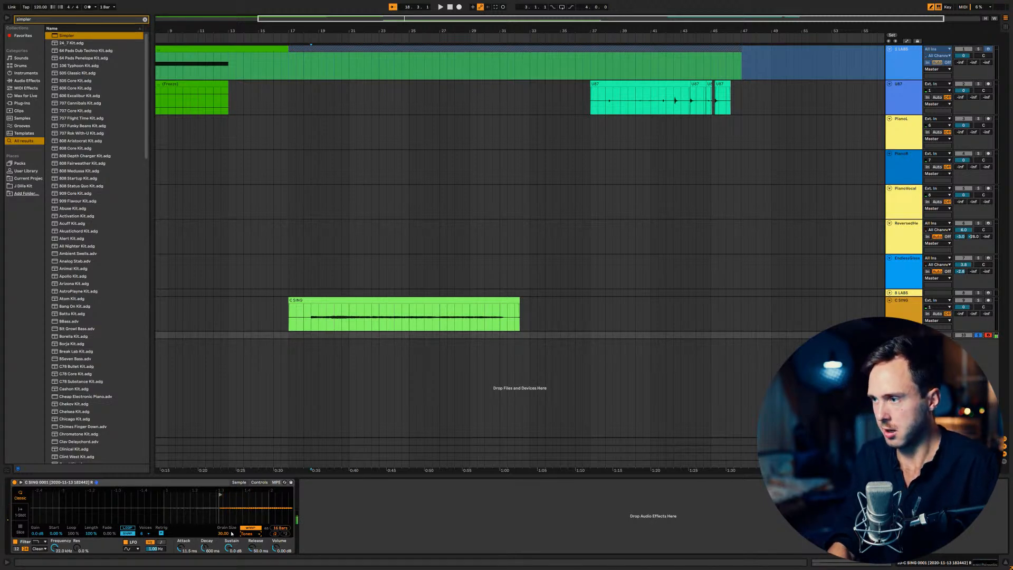
{"action": "left_click", "coordinate": [252, 532]}
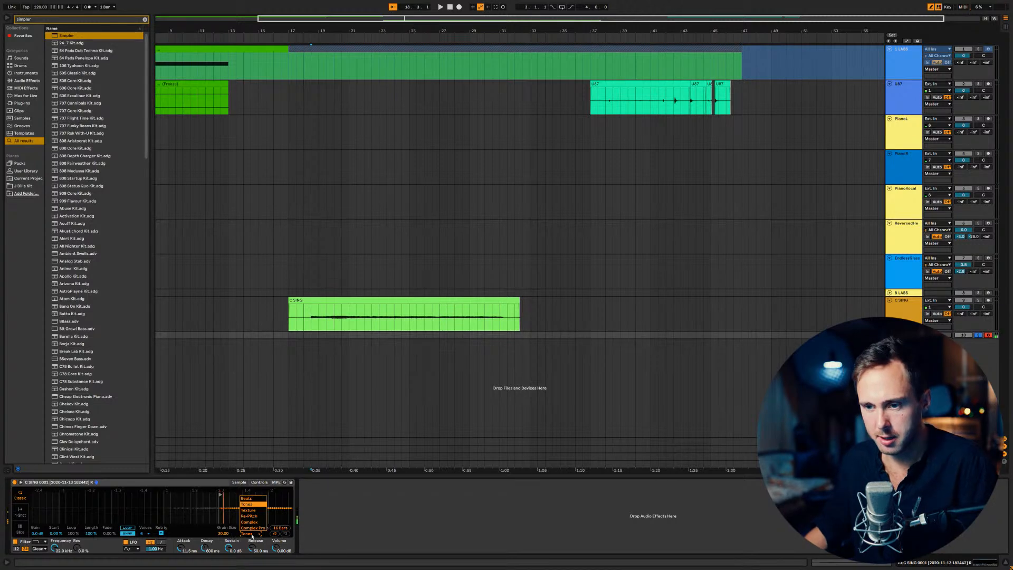
{"action": "left_click", "coordinate": [257, 511]}
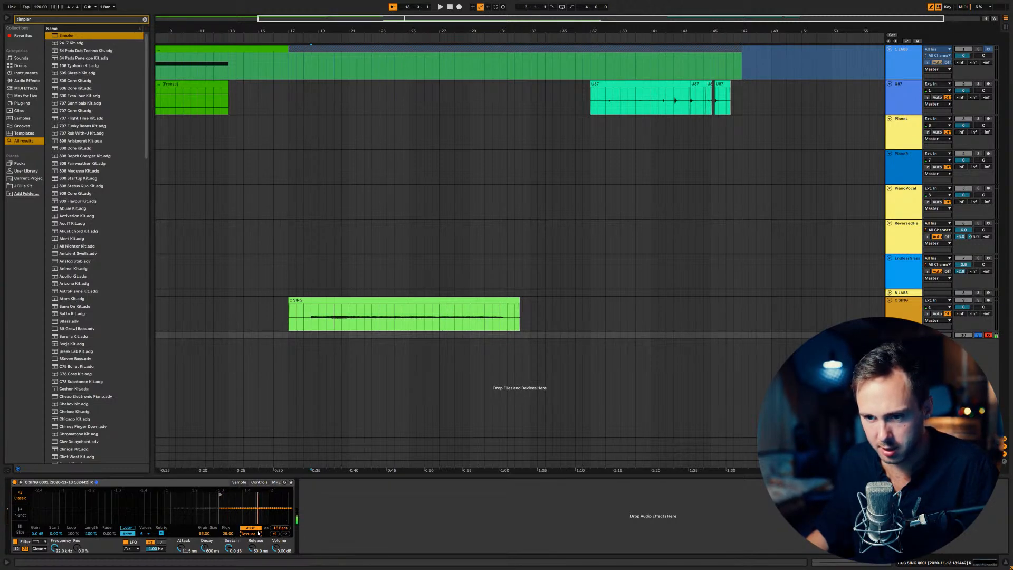
{"action": "left_click", "coordinate": [249, 533]}
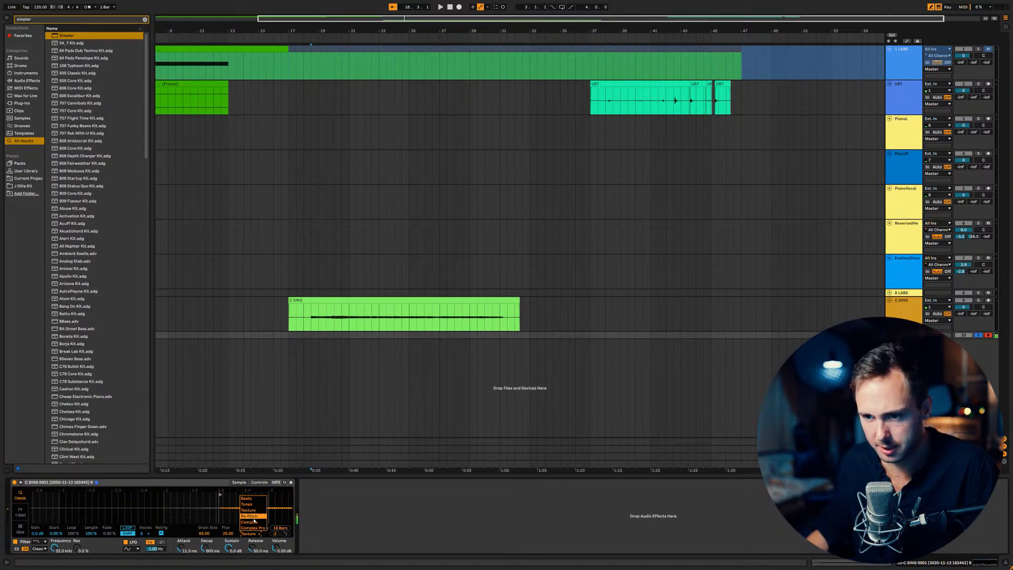
{"action": "left_click", "coordinate": [253, 518]}
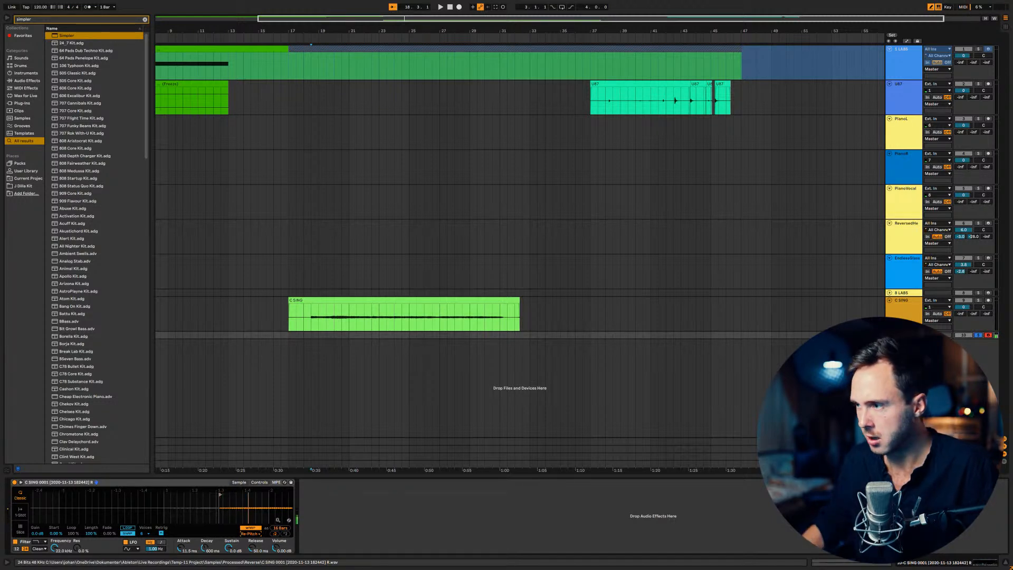
{"action": "left_click", "coordinate": [256, 533]}
{"action": "left_click", "coordinate": [259, 526]}
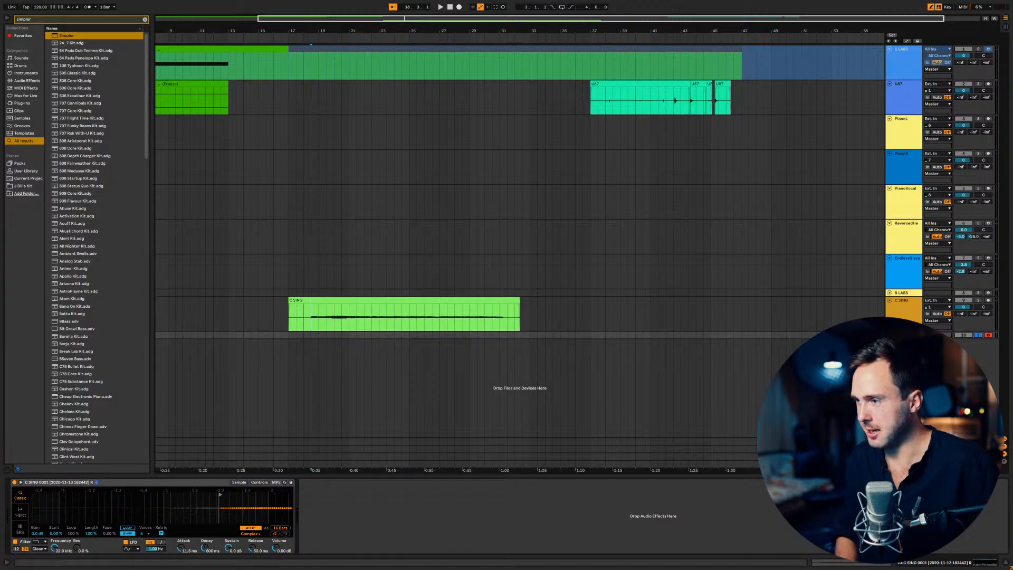
Name the sung instrument track PipeBand, duplicate it, and move C SING and PipeBand above the reversed LABS instrument track.
{"action": "key", "text": "Return"}
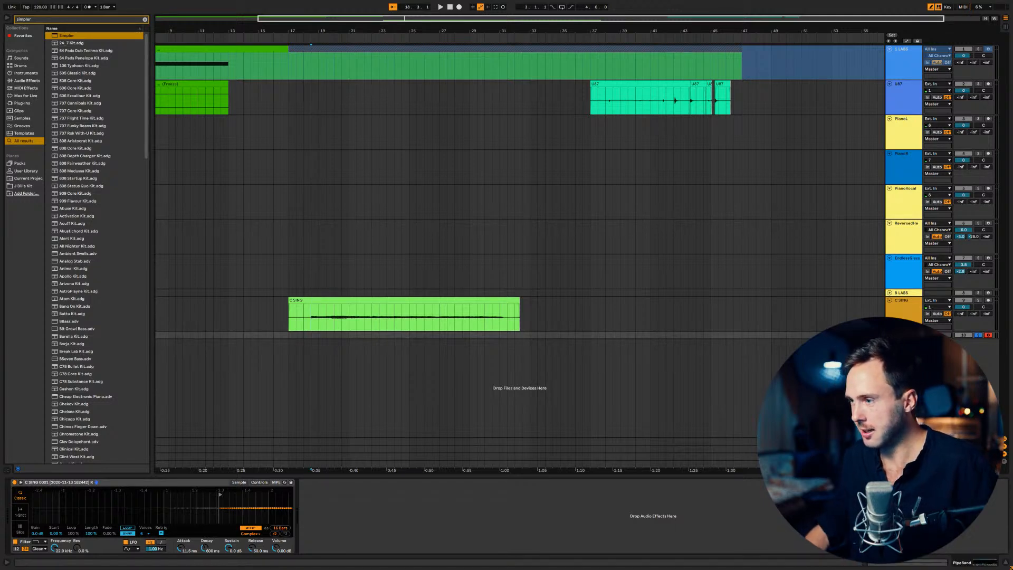
{"action": "key", "text": "ctrl+d"}
{"action": "left_click_drag", "start_coordinate": [909, 302], "coordinate": [910, 226]}
{"action": "left_click_drag", "start_coordinate": [906, 328], "coordinate": [910, 270]}
Search the browser for "spe" and add Spectral Resonator to the C SING audio track.
{"action": "key", "text": "ctrl+f"}
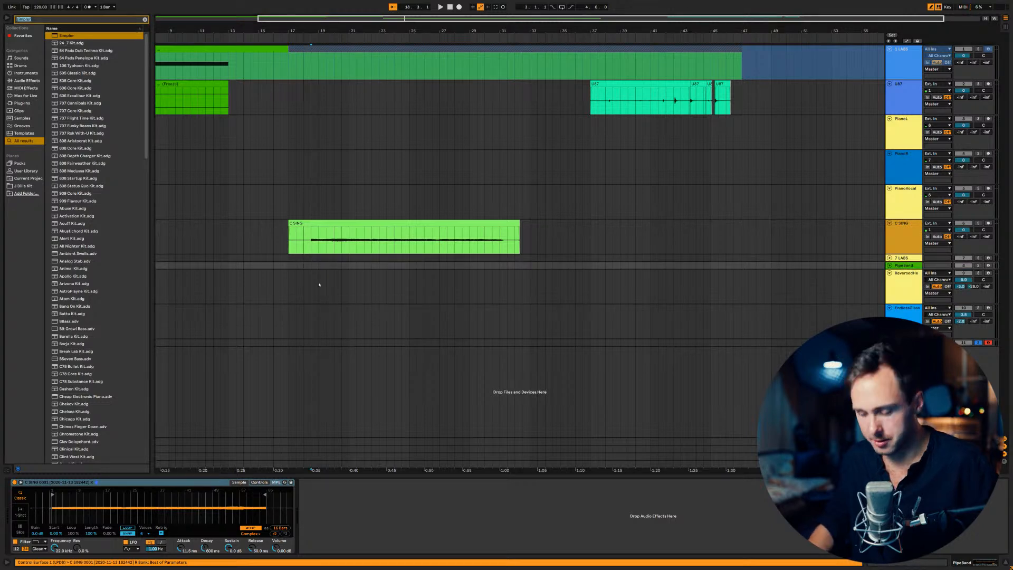
{"action": "type", "text": "spe"}
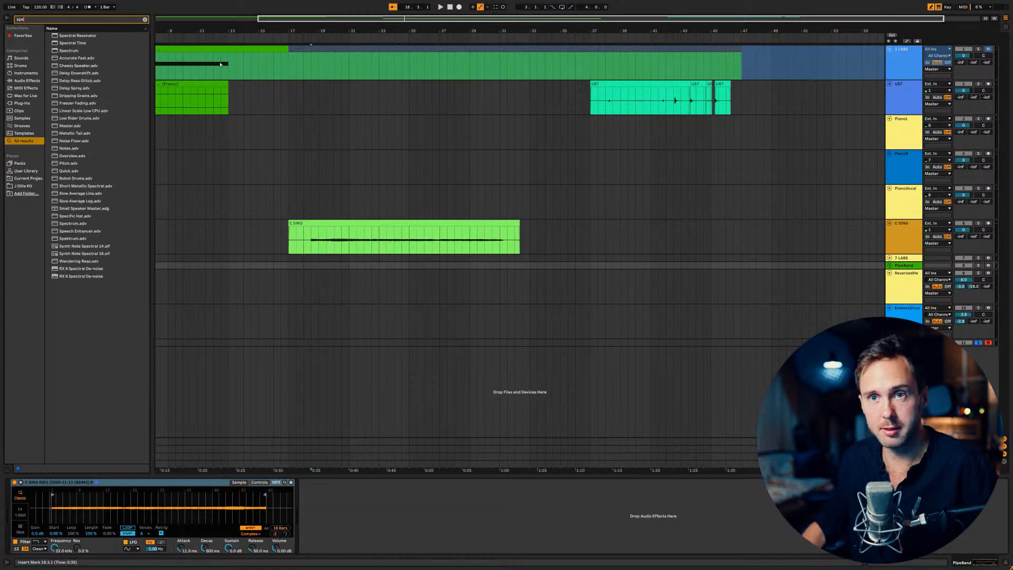
{"action": "mouse_move", "coordinate": [80, 35]}
{"action": "left_mouse_down"}
{"action": "mouse_move", "coordinate": [97, 47]}
{"action": "mouse_move", "coordinate": [381, 556]}
{"action": "mouse_move", "coordinate": [353, 530]}
{"action": "left_mouse_up"}
{"action": "left_click_drag", "start_coordinate": [442, 521], "coordinate": [855, 281]}
{"action": "left_click_drag", "start_coordinate": [909, 232], "coordinate": [909, 231]}
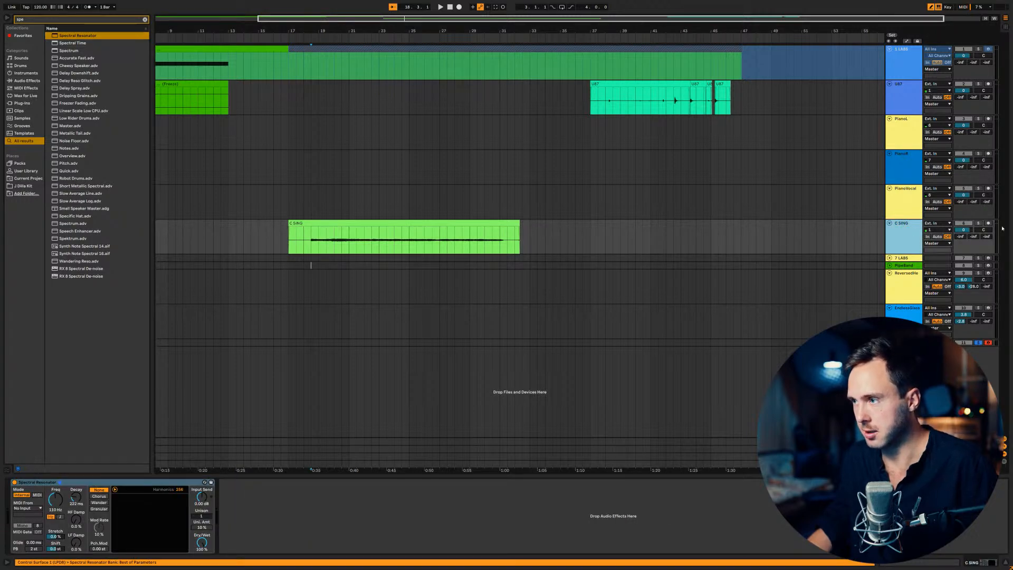
Solo C SING and lower Spectral Resonator's Freq to about 49 Hz while the clip plays.
{"action": "left_click", "coordinate": [980, 224]}
{"action": "key", "text": "space"}
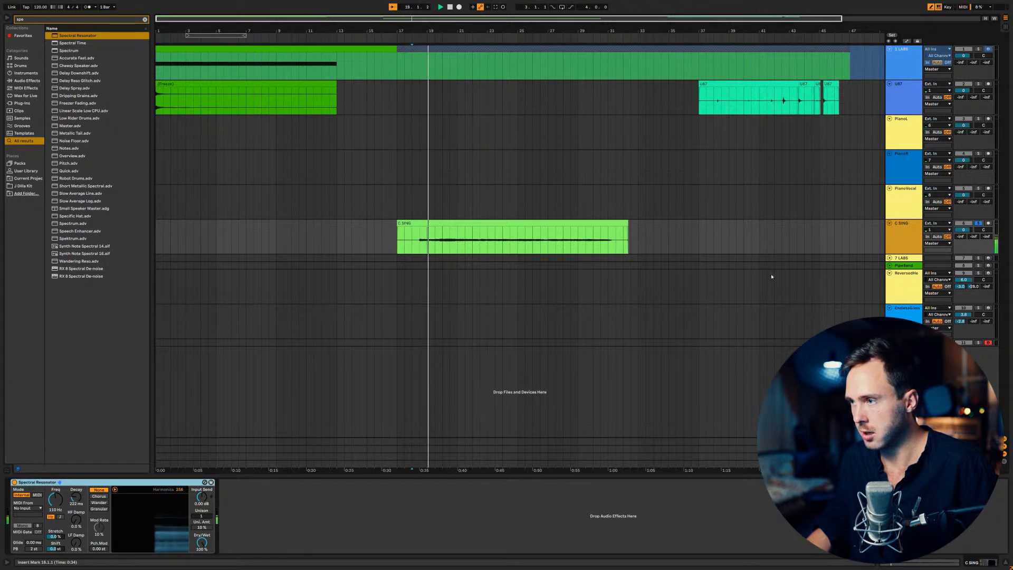
{"action": "mouse_move", "coordinate": [56, 500]}
{"action": "left_mouse_down"}
{"action": "mouse_move", "coordinate": [56, 491]}
{"action": "mouse_move", "coordinate": [56, 512]}
{"action": "left_mouse_up"}
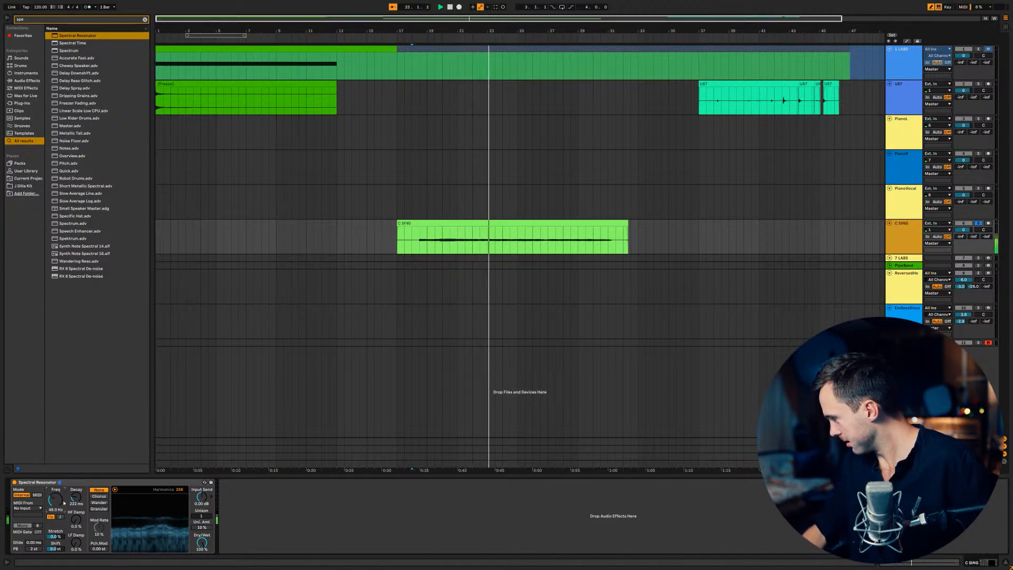
{"action": "key", "text": "space"}
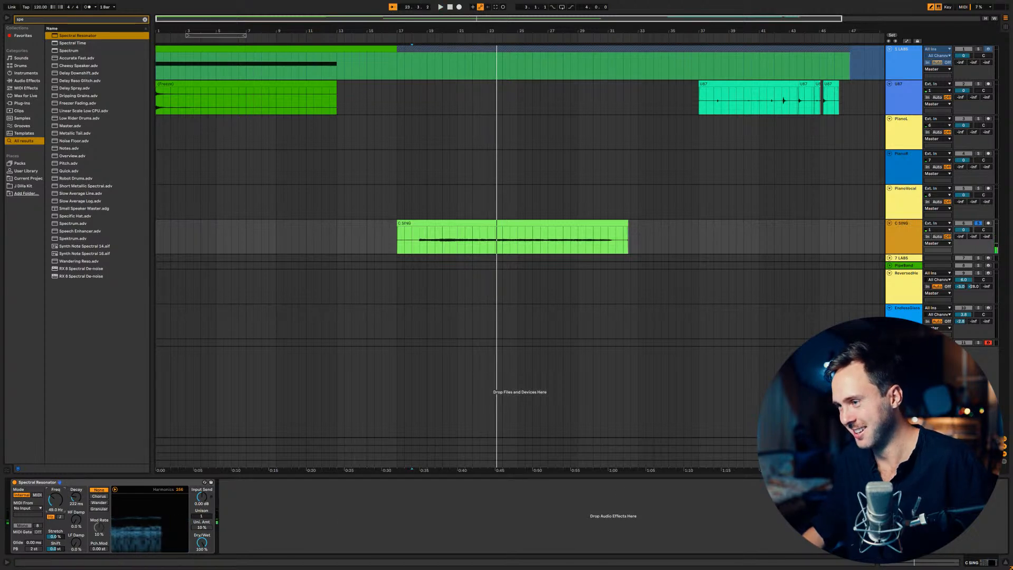
Rename the duplicated sung instrument track as DyingBagpipes.
{"action": "left_click", "coordinate": [904, 343]}
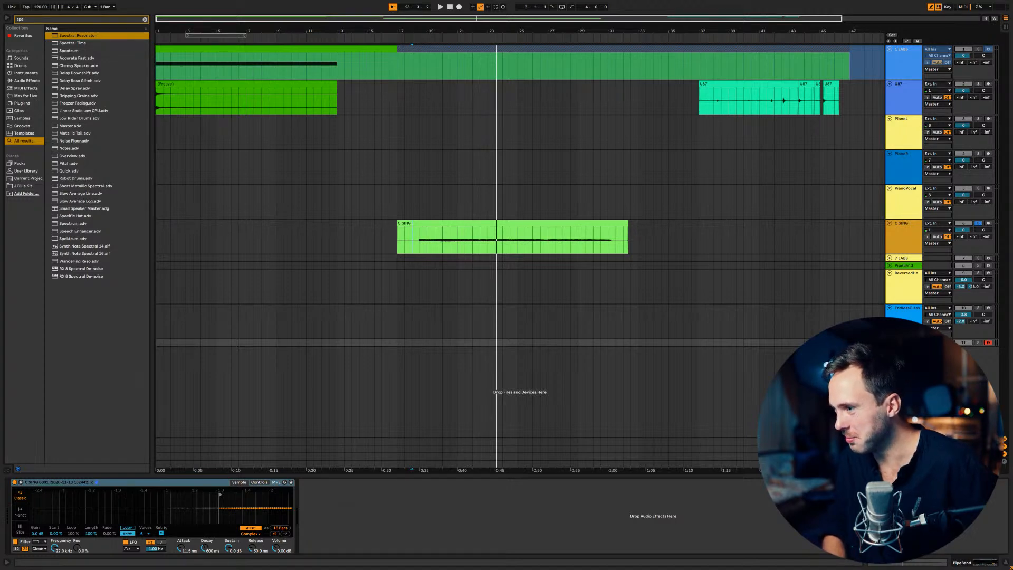
{"action": "key", "text": "Return"}
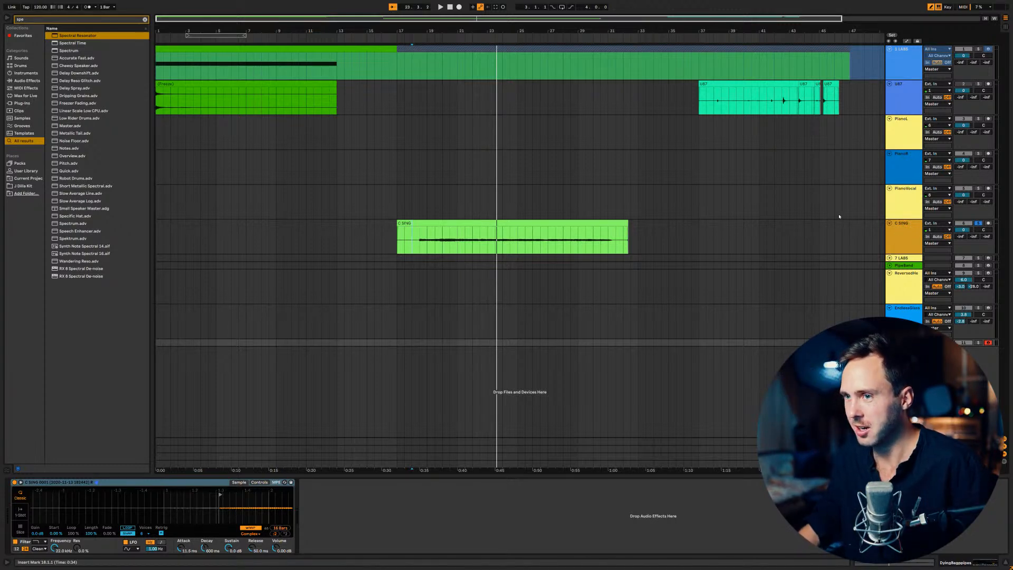
Play C SING from the start of the sung note and try to raise Spectral Resonator's Harmonics value.
{"action": "left_click", "coordinate": [421, 247]}
{"action": "key", "text": "space"}
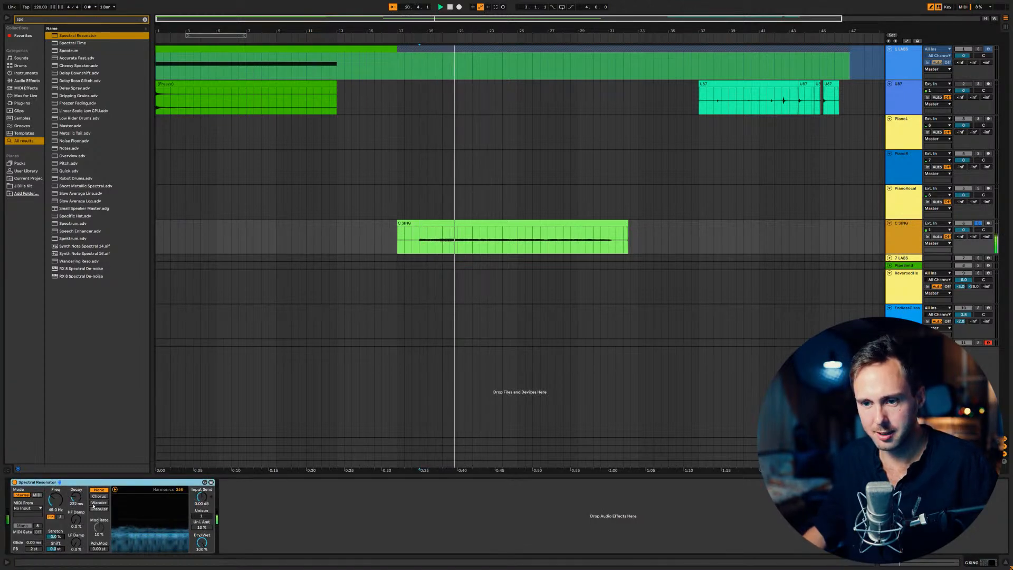
{"action": "left_click_drag", "start_coordinate": [177, 492], "coordinate": [178, 464]}
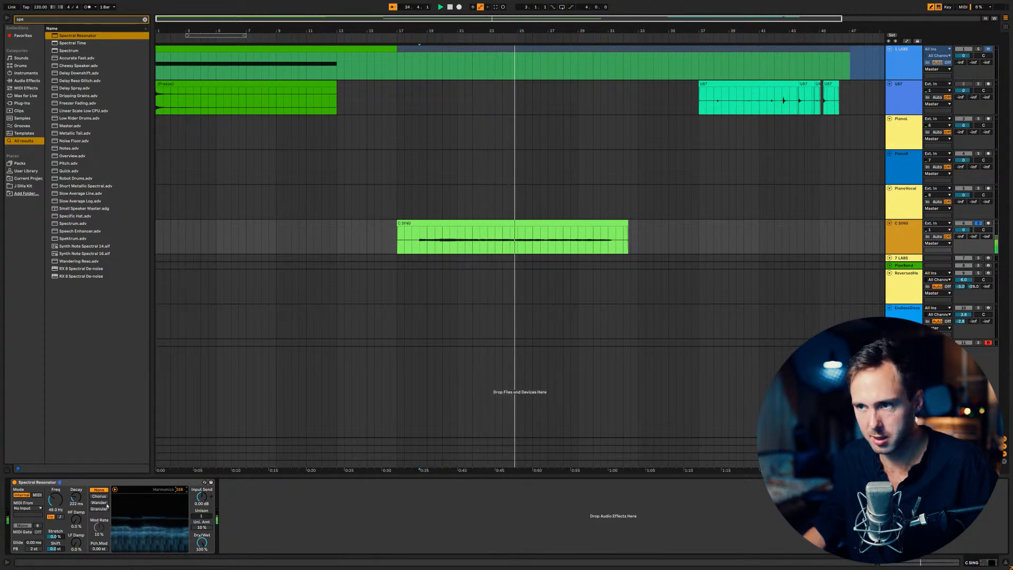
Insert a new MIDI track, place it directly above C SING and name it MIDI INPUT.
{"action": "left_click", "coordinate": [906, 342]}
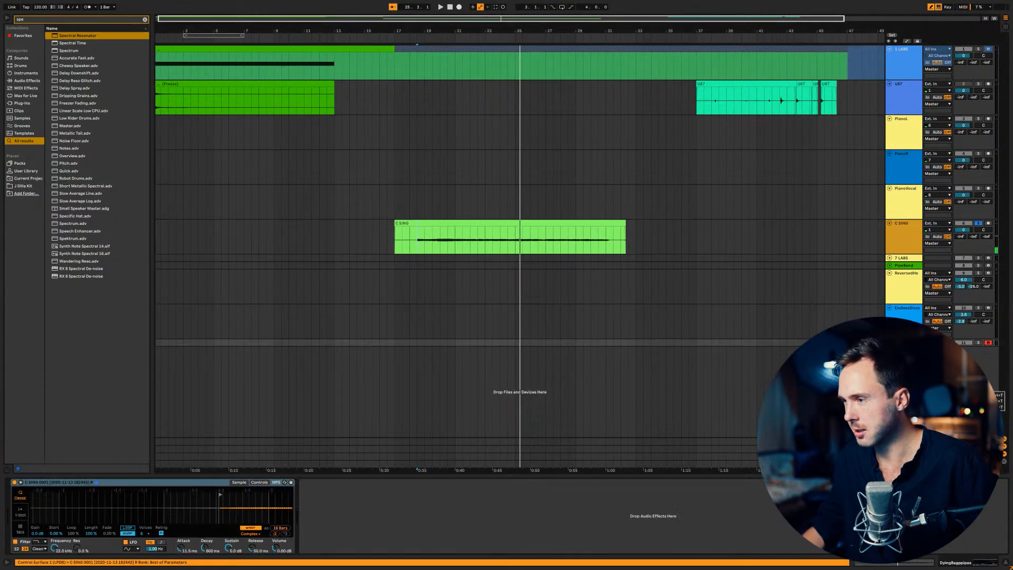
{"action": "key", "text": "super+shift+t"}
{"action": "left_click_drag", "start_coordinate": [906, 349], "coordinate": [908, 231]}
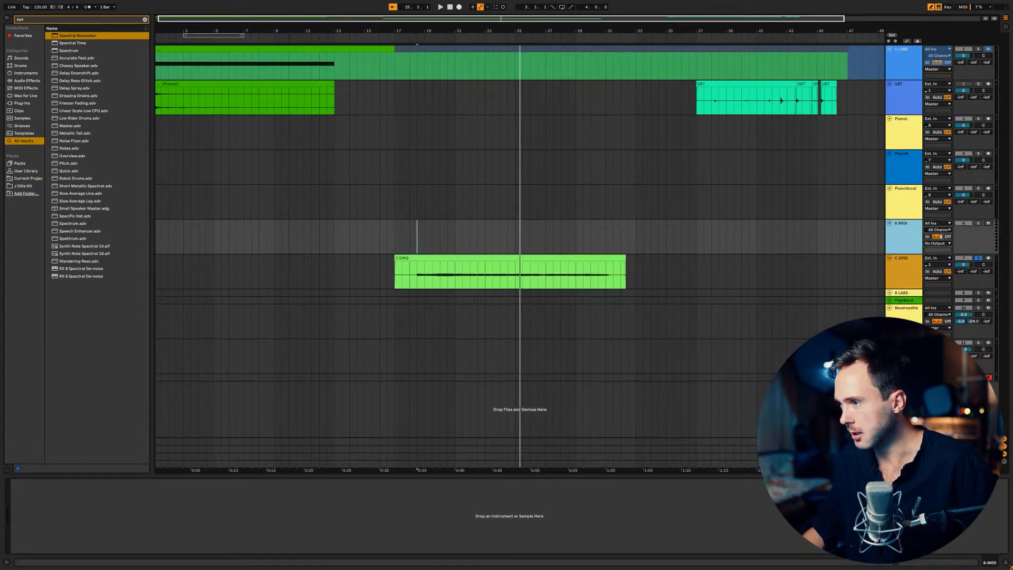
{"action": "key", "text": "super+r"}
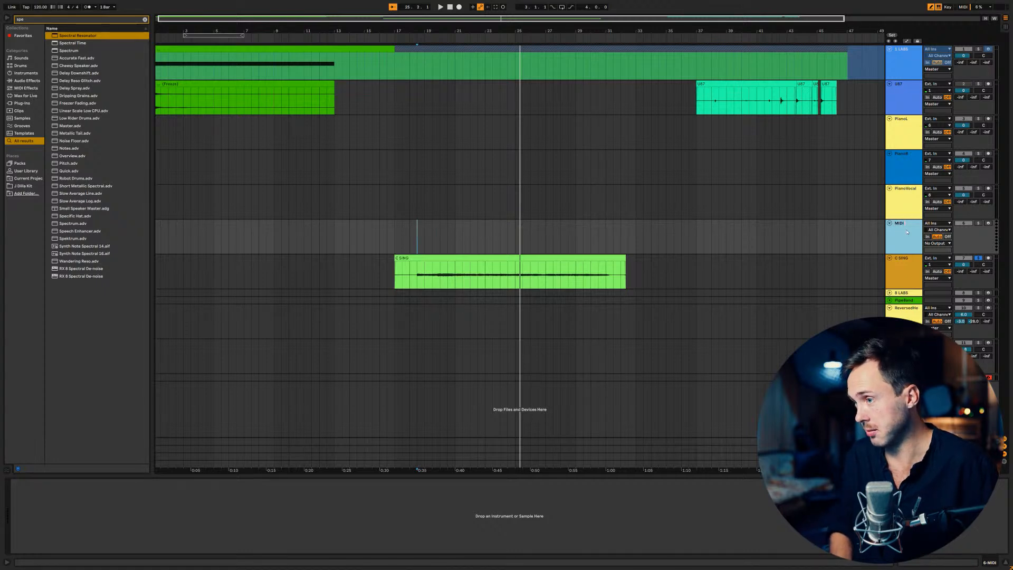
{"action": "type", "text": "INPUT"}
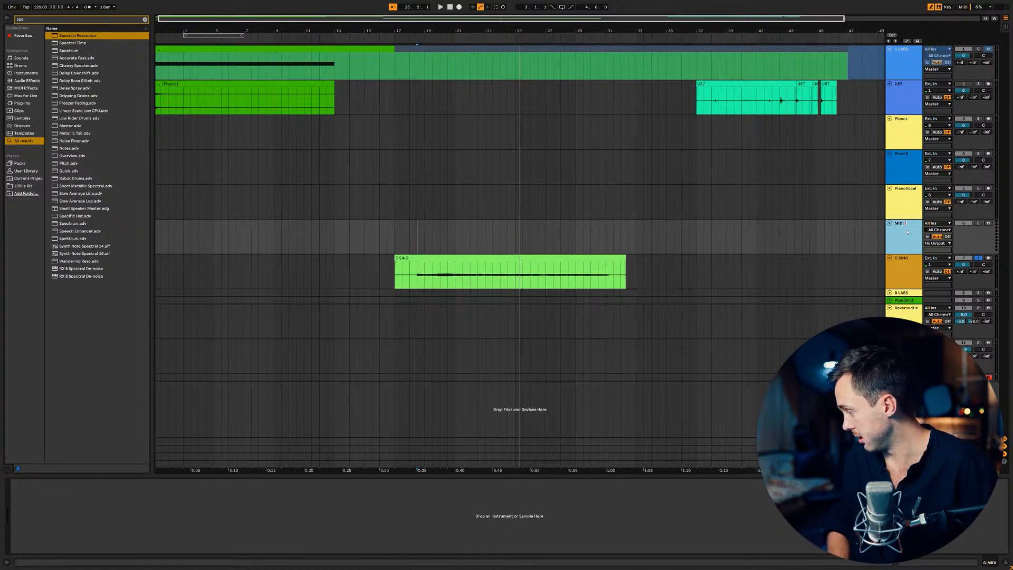
{"action": "key", "text": "Return"}
Switch C SING's Spectral Resonator to MIDI mode and choose MIDI INPUT as its MIDI source.
{"action": "left_click", "coordinate": [906, 268]}
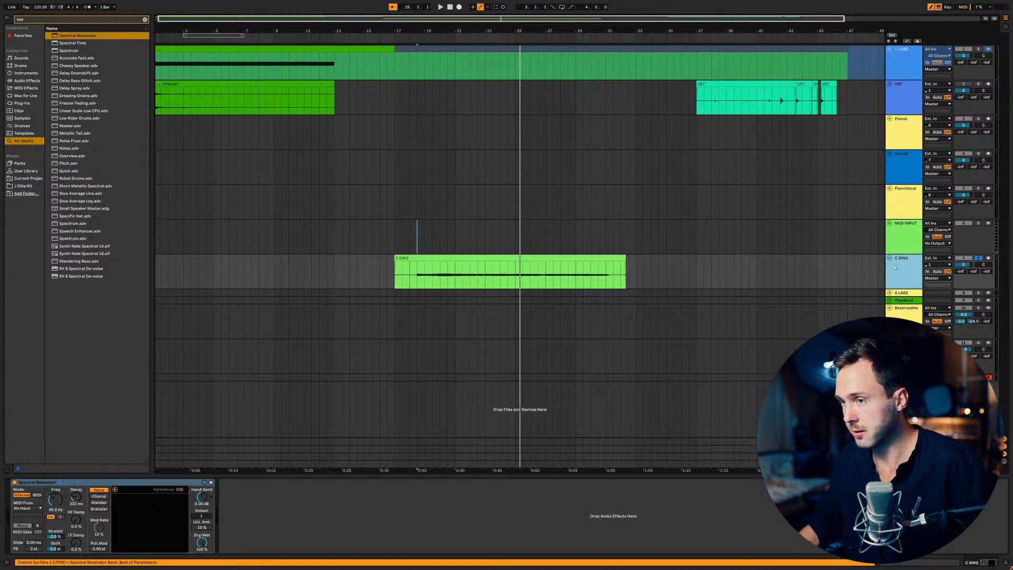
{"action": "left_click", "coordinate": [37, 495]}
{"action": "left_click", "coordinate": [27, 508]}
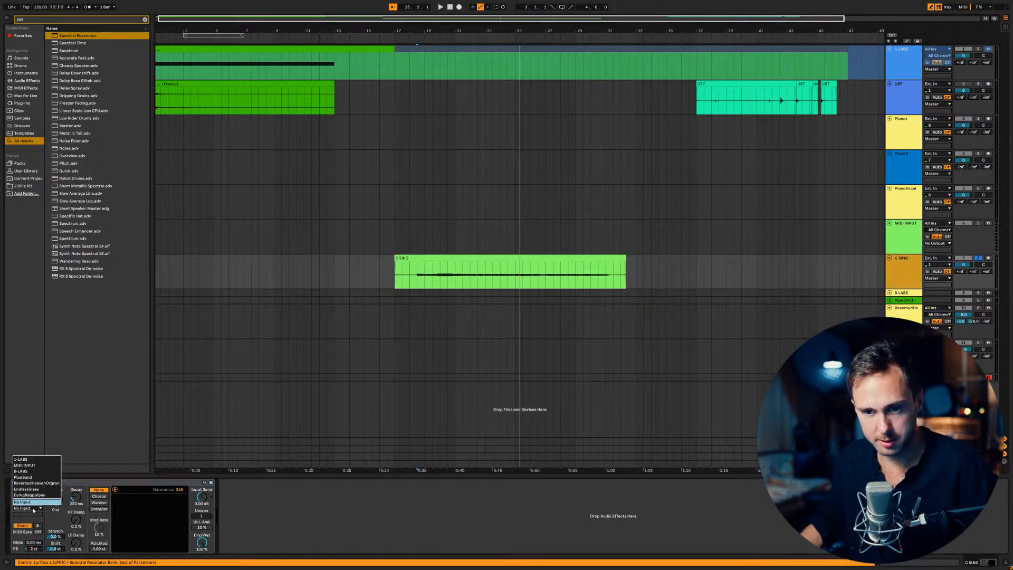
{"action": "left_click", "coordinate": [31, 465]}
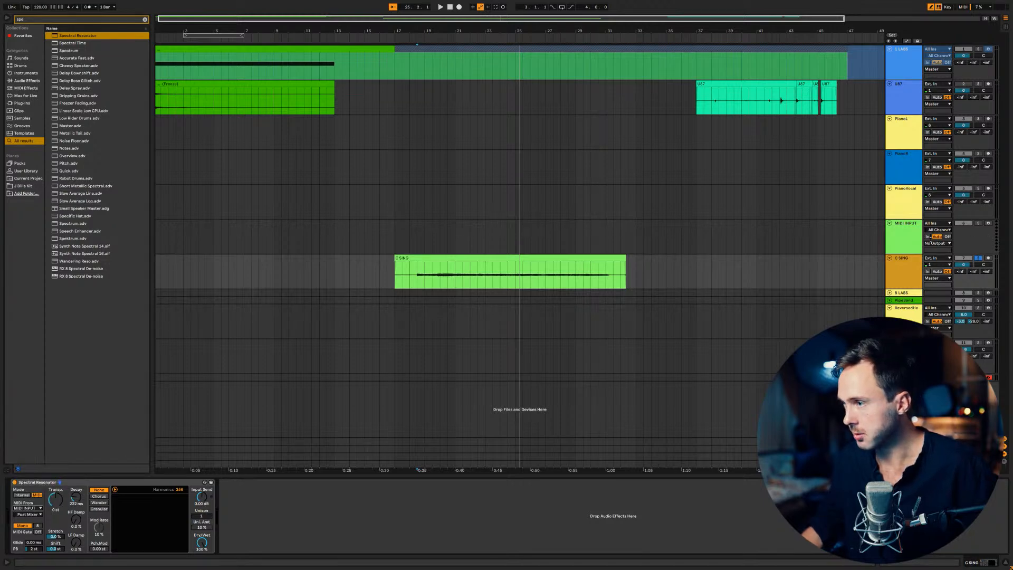
Set MIDI INPUT's monitoring to In and turn on Spectral Resonator's MIDI Gate while C SING plays.
{"action": "left_click", "coordinate": [933, 239]}
{"action": "left_click", "coordinate": [928, 237]}
{"action": "key", "text": "space"}
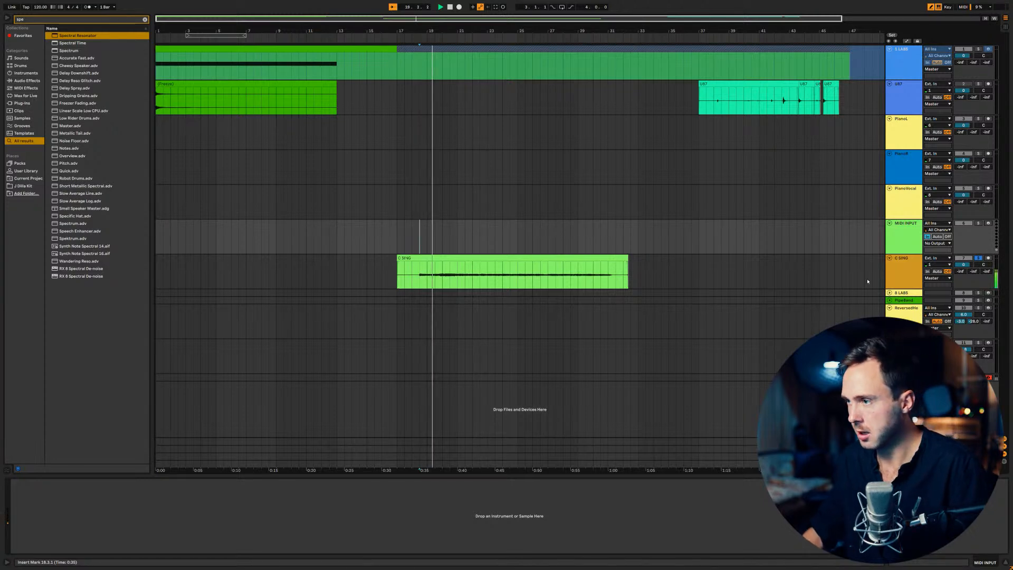
{"action": "left_click", "coordinate": [902, 270]}
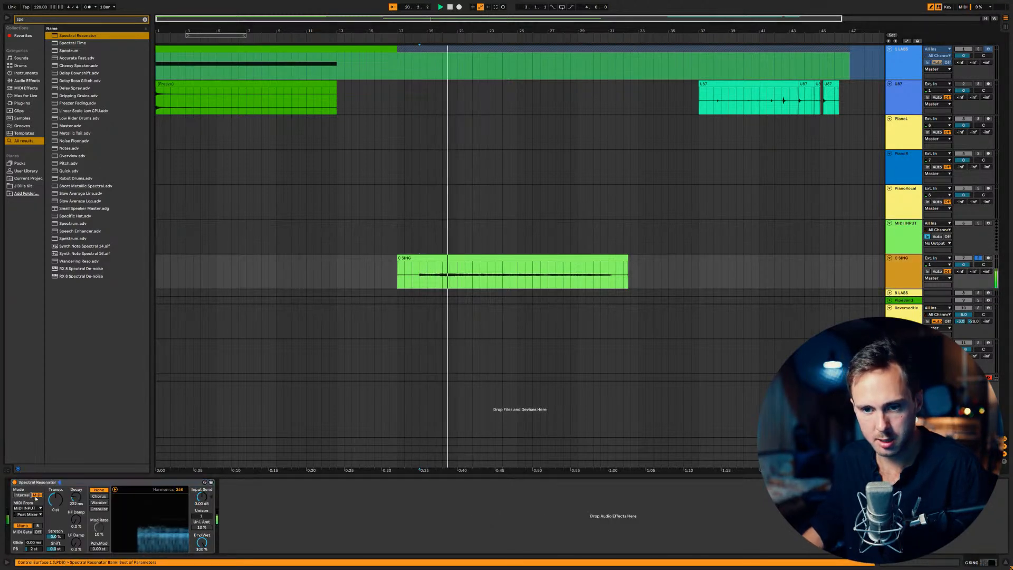
{"action": "left_click", "coordinate": [38, 532]}
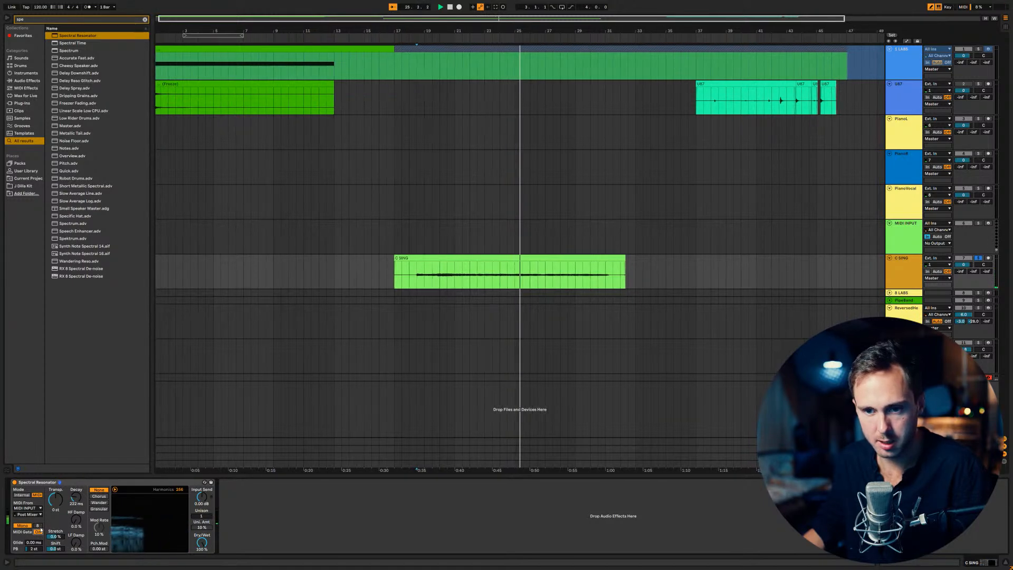
Replay the sung clip and reselect MIDI INPUT as Spectral Resonator's MIDI source to check the routing.
{"action": "key", "text": "space"}
{"action": "key", "text": "space"}
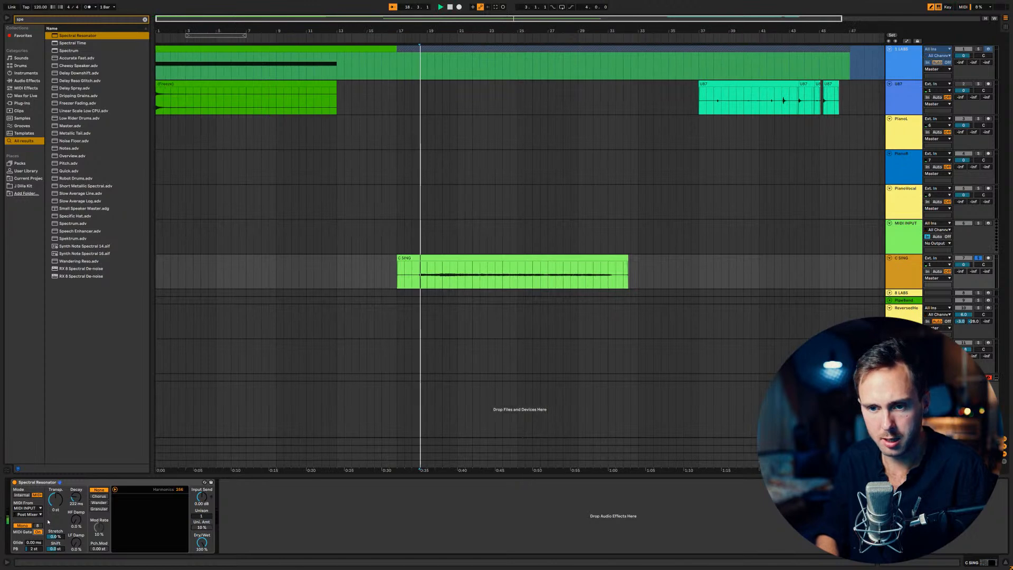
{"action": "left_click", "coordinate": [28, 508]}
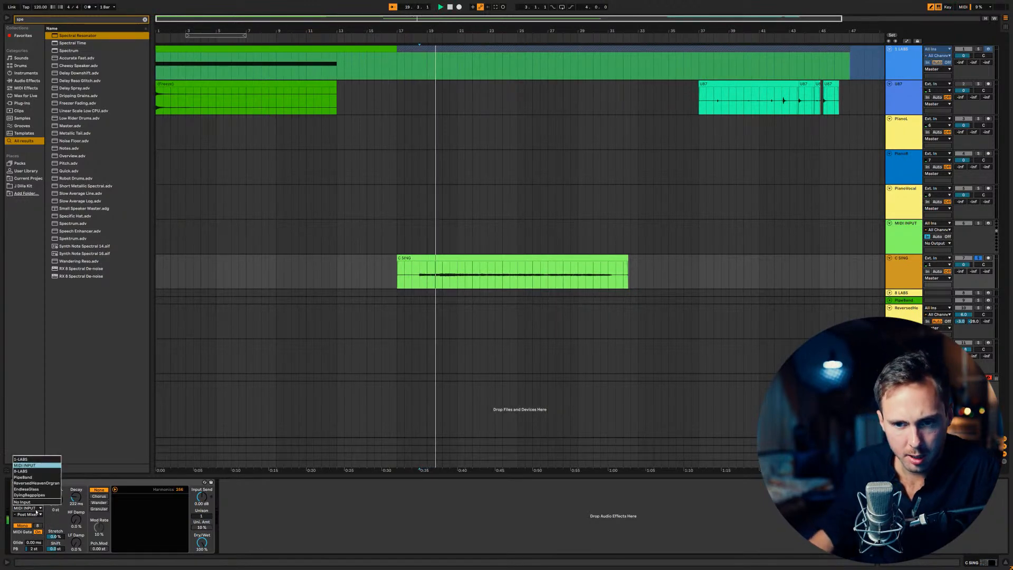
{"action": "left_click", "coordinate": [40, 466]}
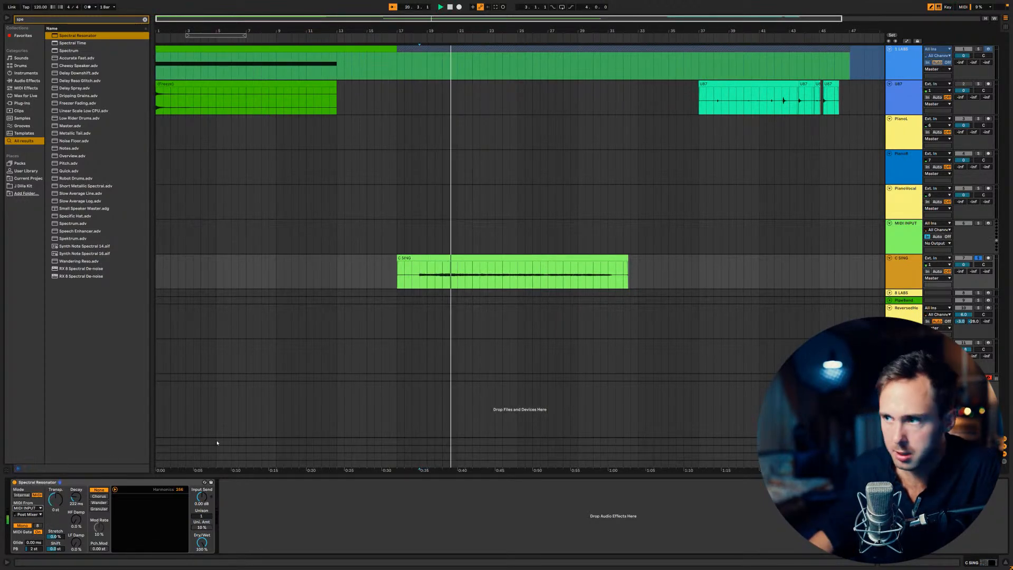
Check the MIDI INPUT track's output options, solo the track alongside C SING and start playback.
{"action": "left_click", "coordinate": [936, 243]}
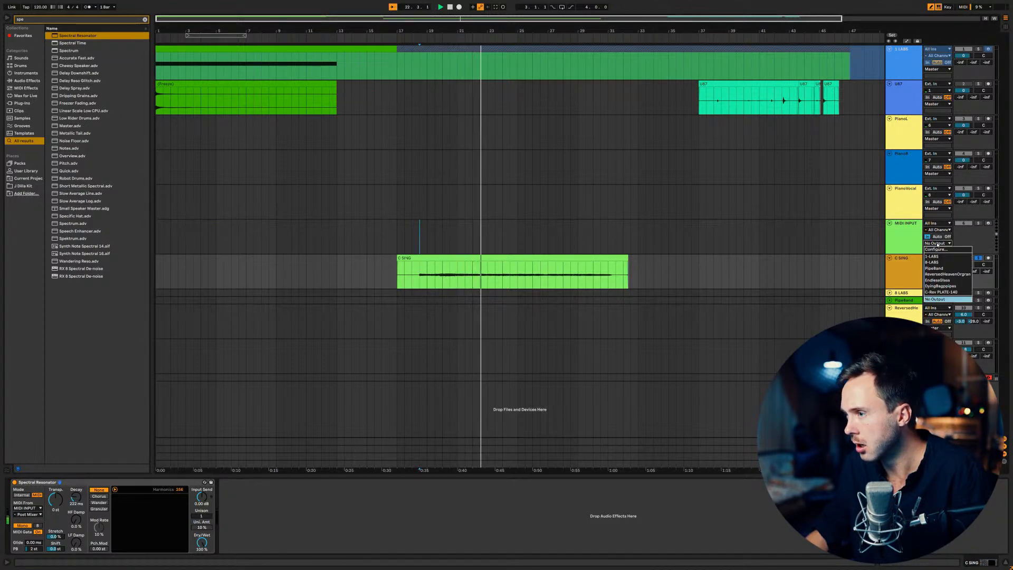
{"action": "left_click", "coordinate": [938, 245]}
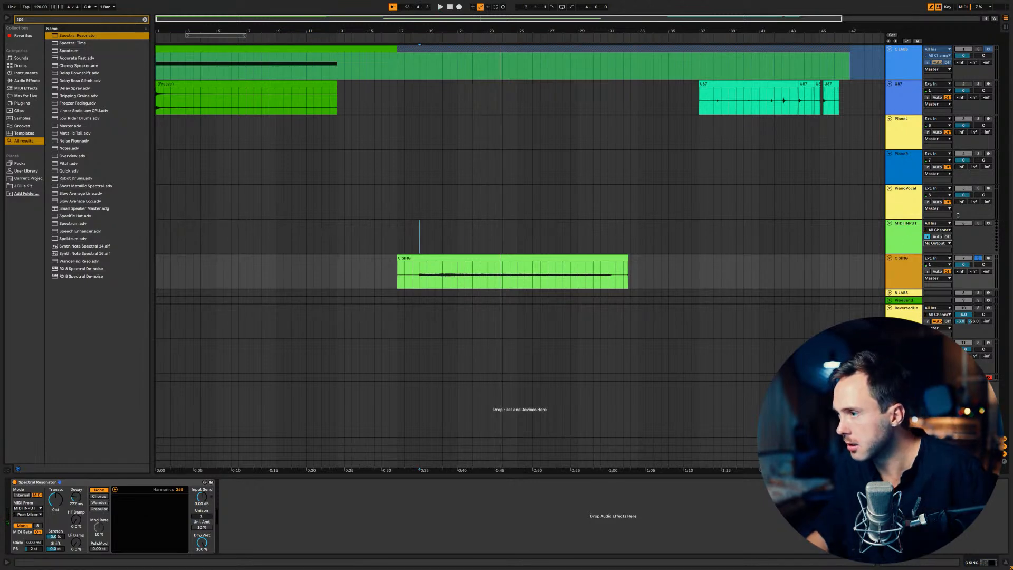
{"action": "left_click", "coordinate": [978, 223]}
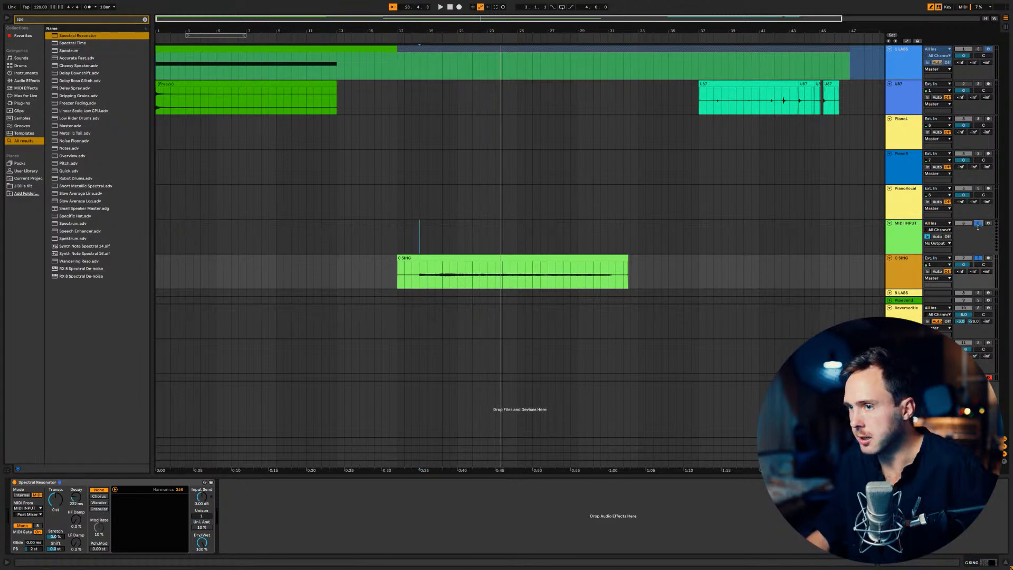
{"action": "key", "text": "space"}
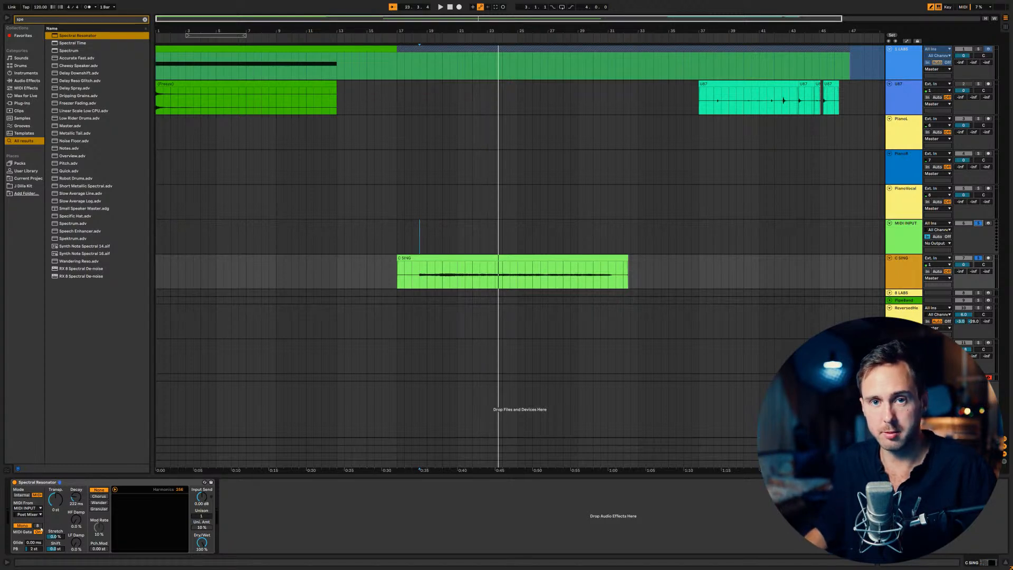
Set Spectral Resonator to polyphonic mode and play the C SING clip from 18.3.1.
{"action": "key", "text": "Tab"}
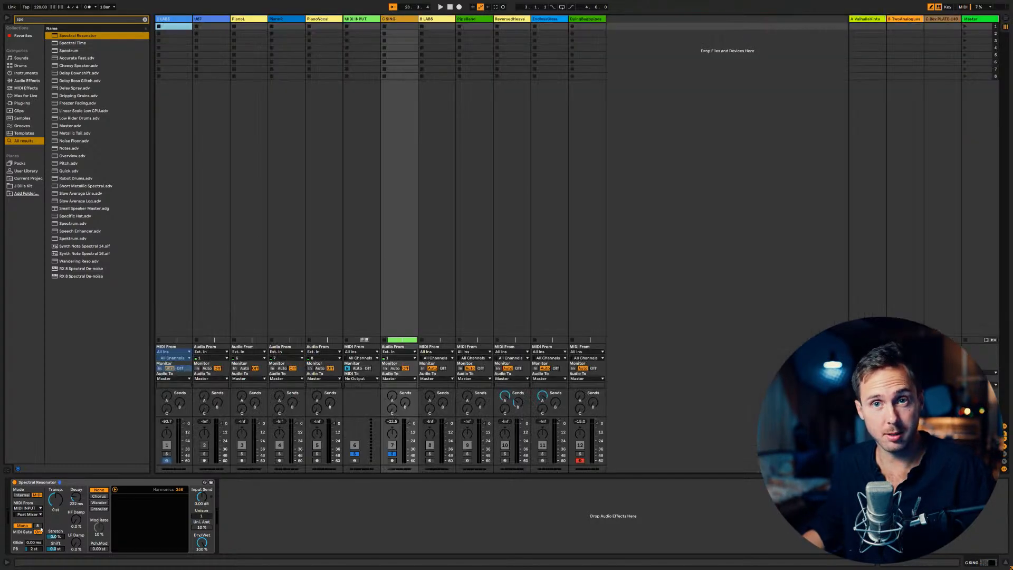
{"action": "key", "text": "Tab"}
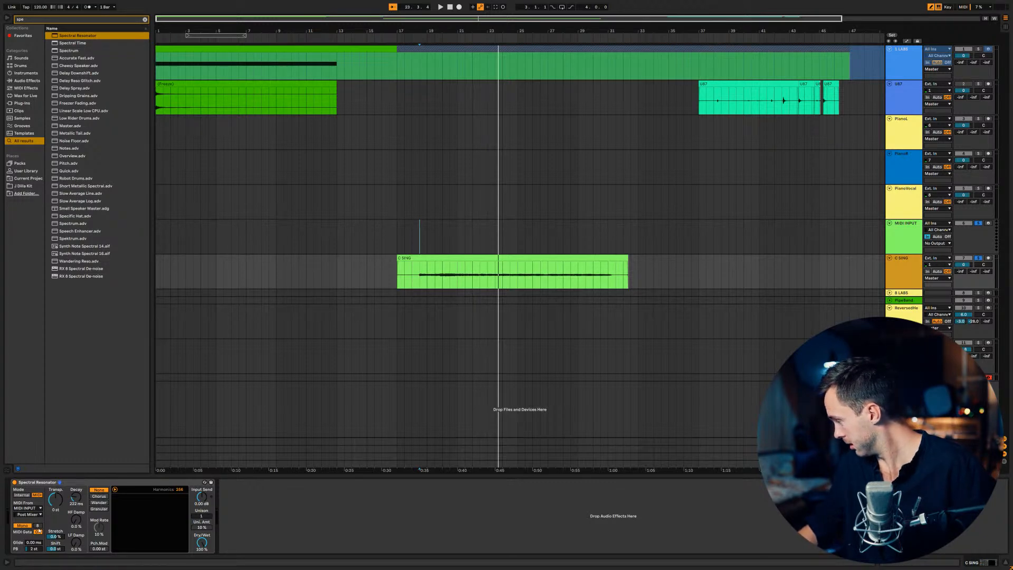
{"action": "left_click", "coordinate": [24, 526]}
{"action": "key", "text": "space"}
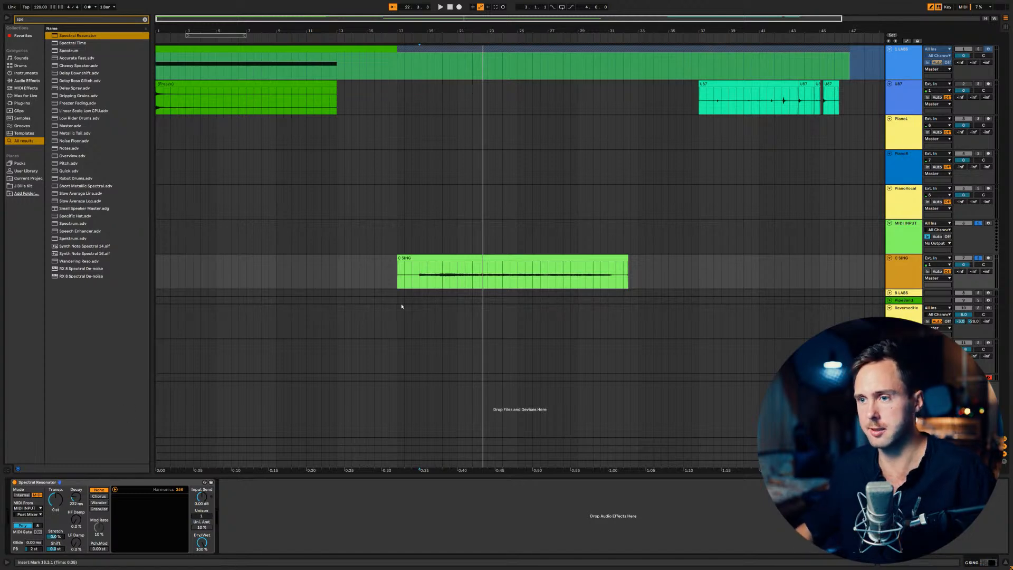
{"action": "left_click", "coordinate": [419, 280]}
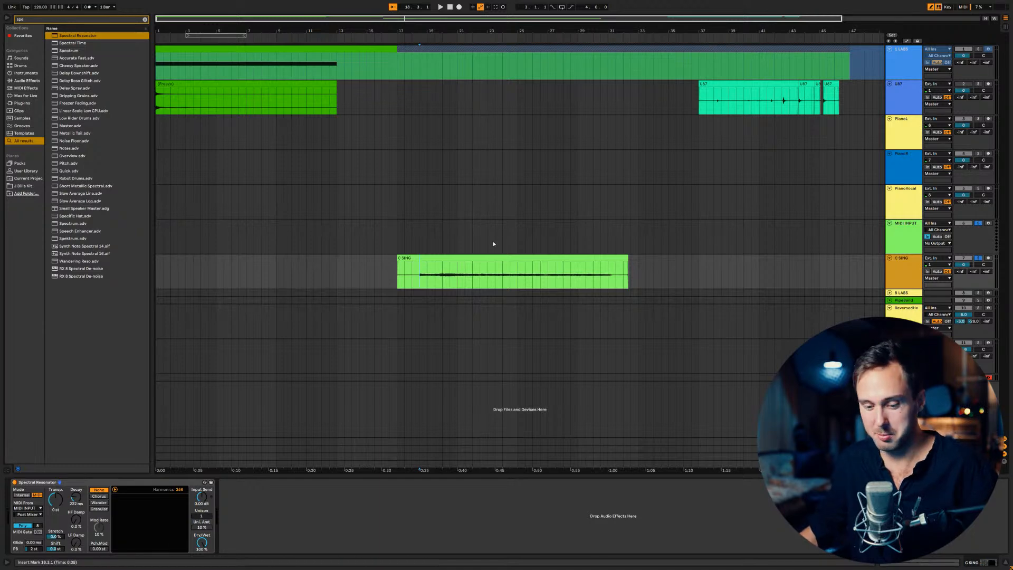
{"action": "key", "text": "space"}
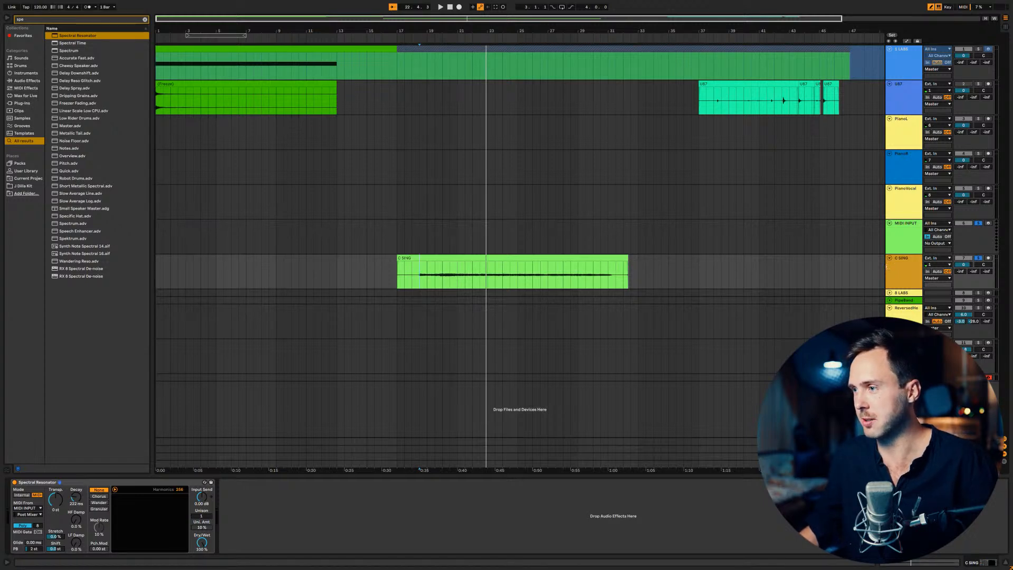
Widen the track headers, remove the C SING clip's first bar from 17.1.1 to 18.1.1 and audition the trimmed clip.
{"action": "left_click_drag", "start_coordinate": [883, 267], "coordinate": [853, 263]}
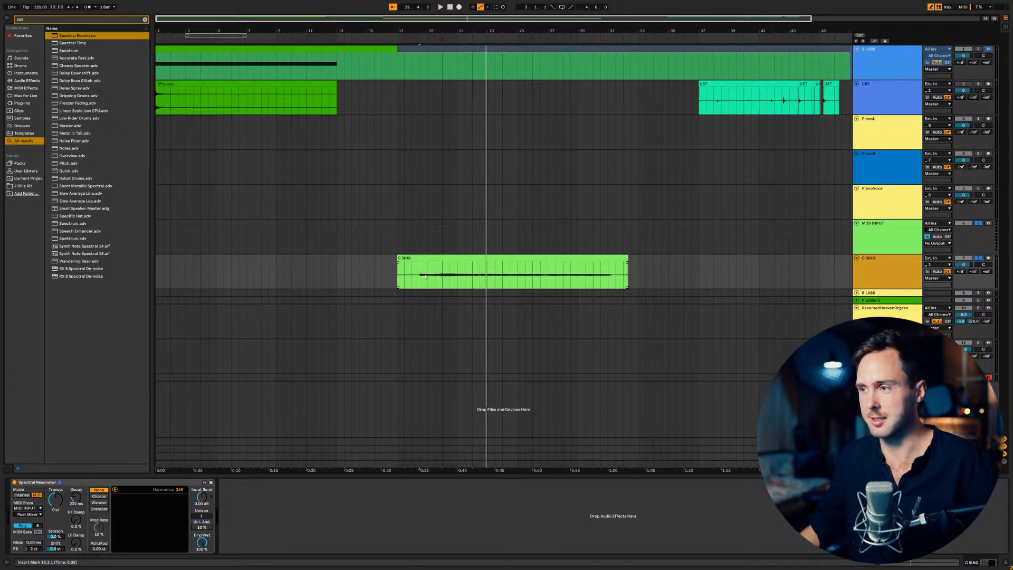
{"action": "left_click_drag", "start_coordinate": [417, 274], "coordinate": [394, 275]}
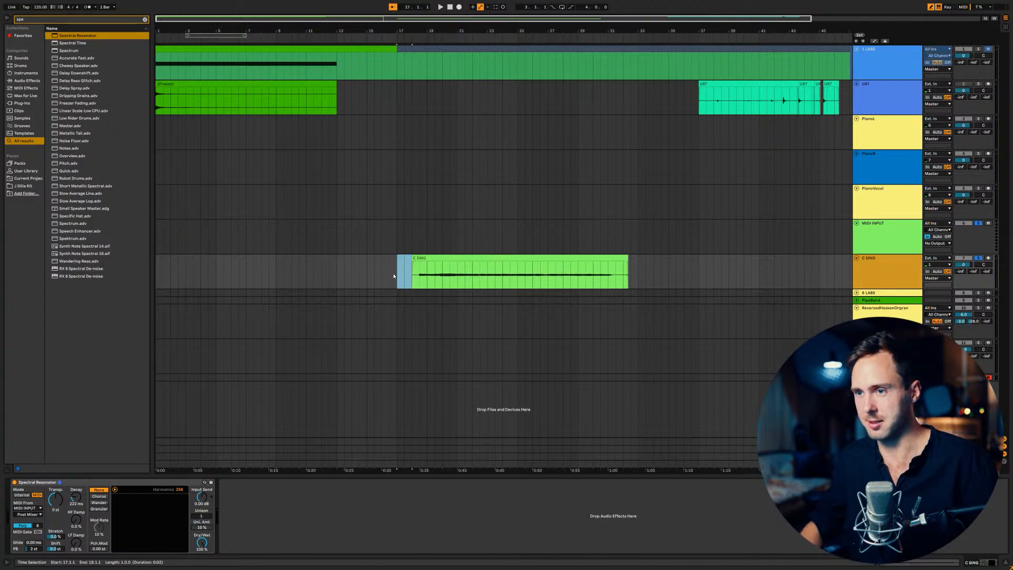
{"action": "left_click", "coordinate": [413, 278]}
{"action": "key", "text": "space"}
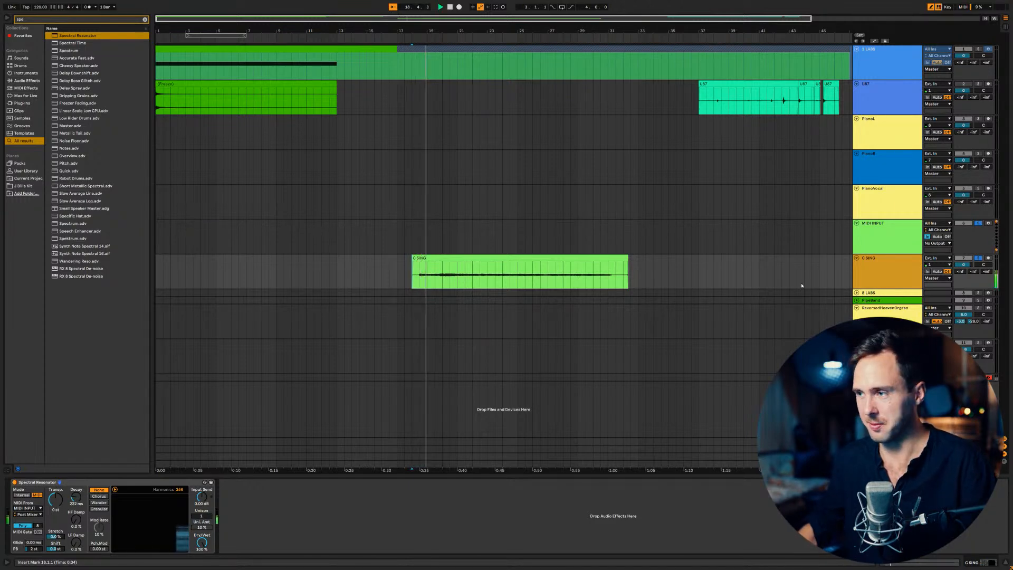
{"action": "left_click", "coordinate": [872, 274]}
{"action": "key", "text": "space"}
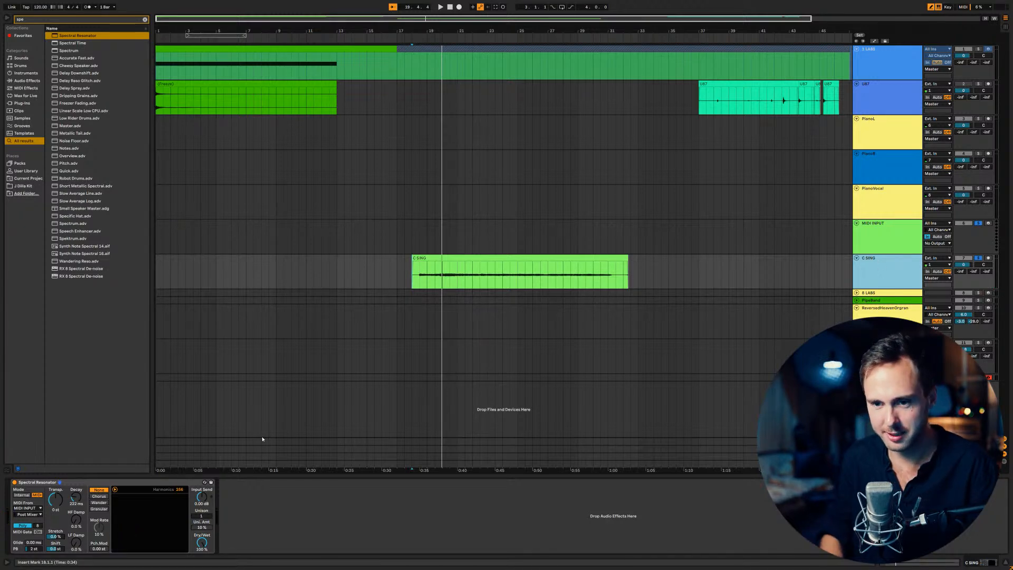
During playback, set Spectral Resonator to Decay 3.13 s, HF Damp 50%, Stretch 100%, Shift -14.2 st and Granular modulation.
{"action": "key", "text": "space"}
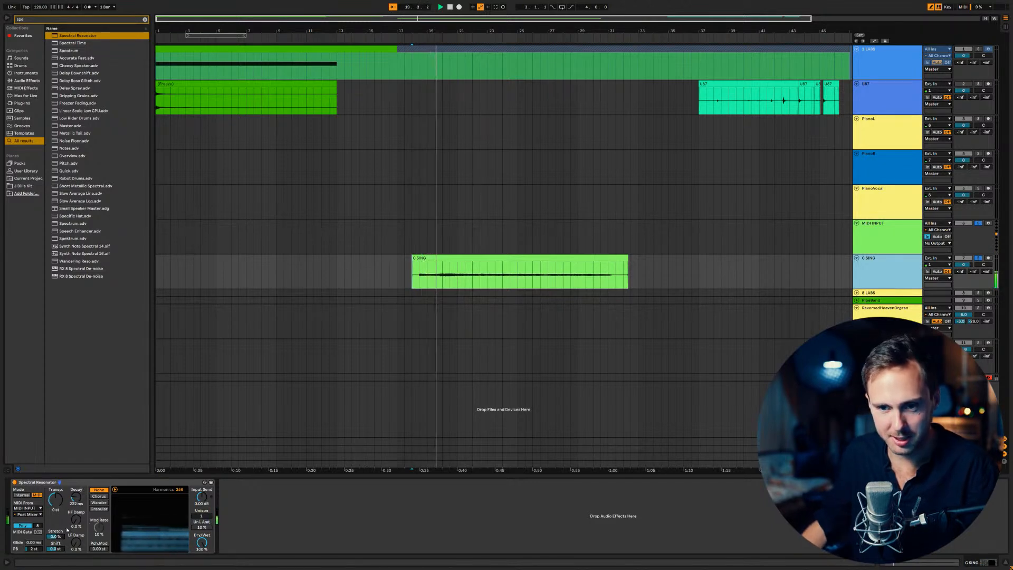
{"action": "left_click_drag", "start_coordinate": [76, 521], "coordinate": [76, 475]}
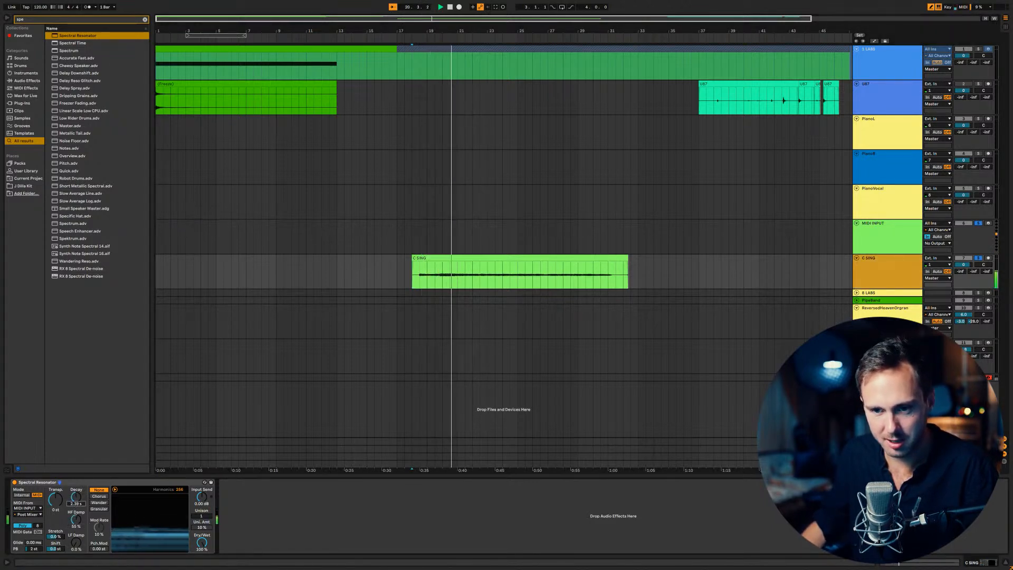
{"action": "mouse_move", "coordinate": [58, 538]}
{"action": "left_mouse_down"}
{"action": "mouse_move", "coordinate": [58, 518]}
{"action": "mouse_move", "coordinate": [58, 550]}
{"action": "mouse_move", "coordinate": [55, 499]}
{"action": "mouse_move", "coordinate": [55, 558]}
{"action": "left_mouse_up"}
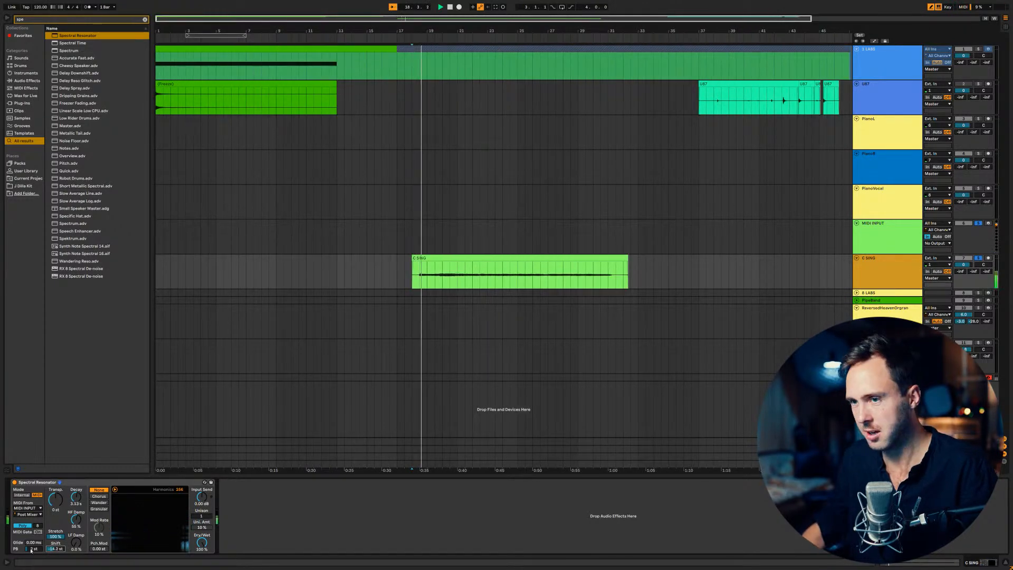
{"action": "mouse_move", "coordinate": [76, 543]}
{"action": "left_mouse_down"}
{"action": "mouse_move", "coordinate": [76, 512]}
{"action": "mouse_move", "coordinate": [76, 545]}
{"action": "left_mouse_up"}
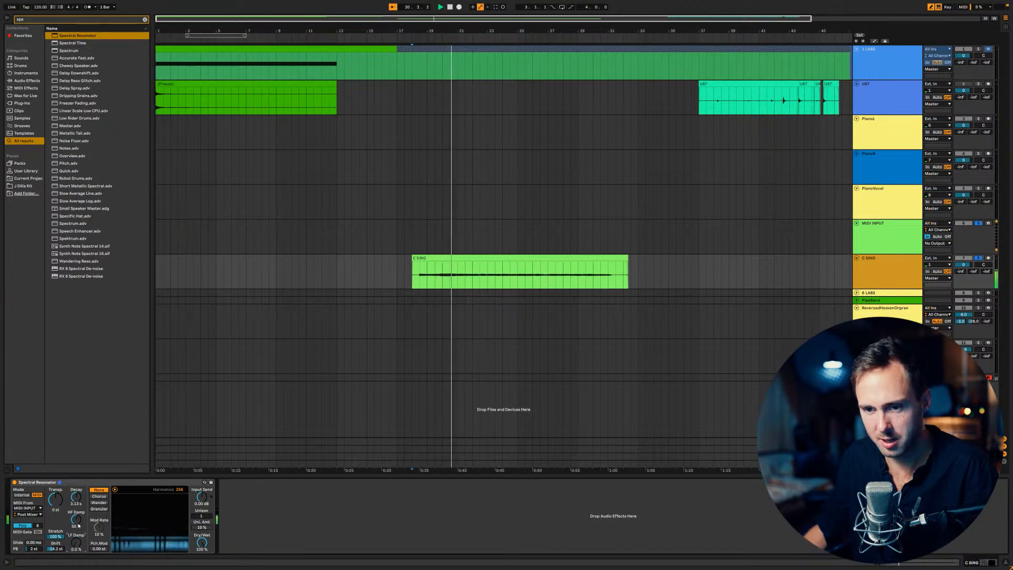
{"action": "left_click", "coordinate": [99, 508]}
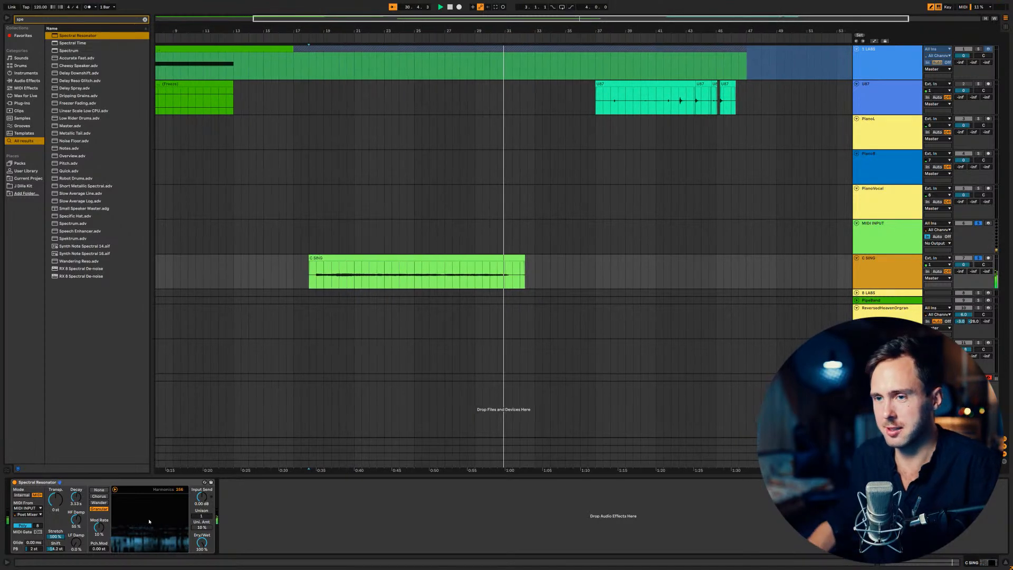
{"action": "key", "text": "space"}
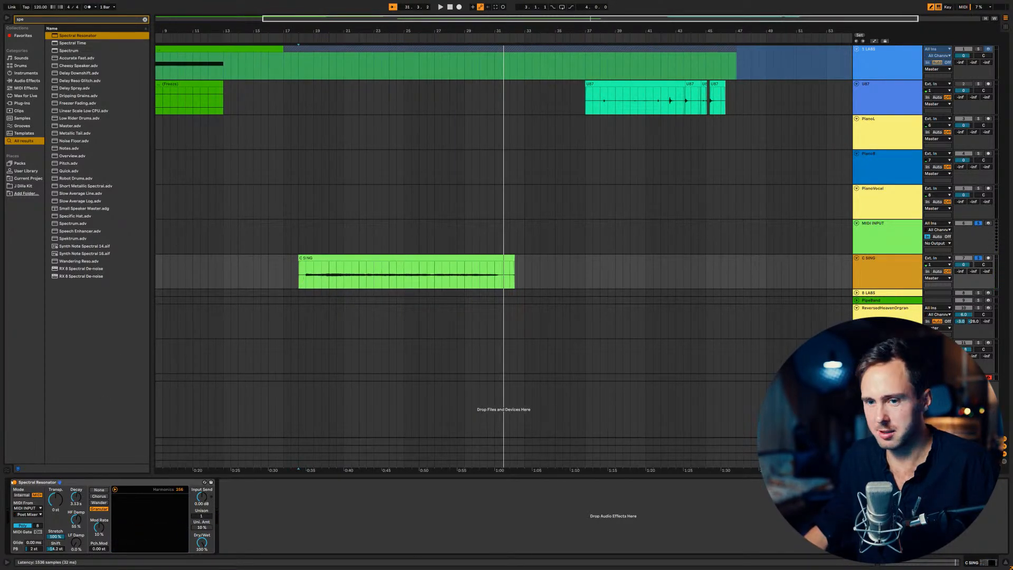
Play the clip with Spectral Resonator bypassed to compare the dry voice, and turn the effect back on.
{"action": "left_click", "coordinate": [15, 482]}
{"action": "key", "text": "space"}
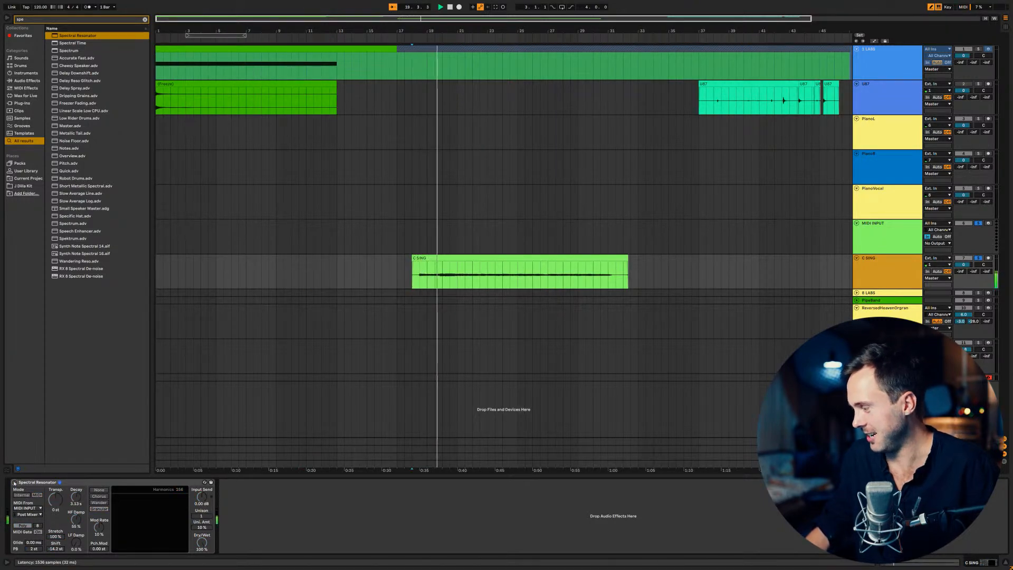
{"action": "left_click", "coordinate": [14, 483]}
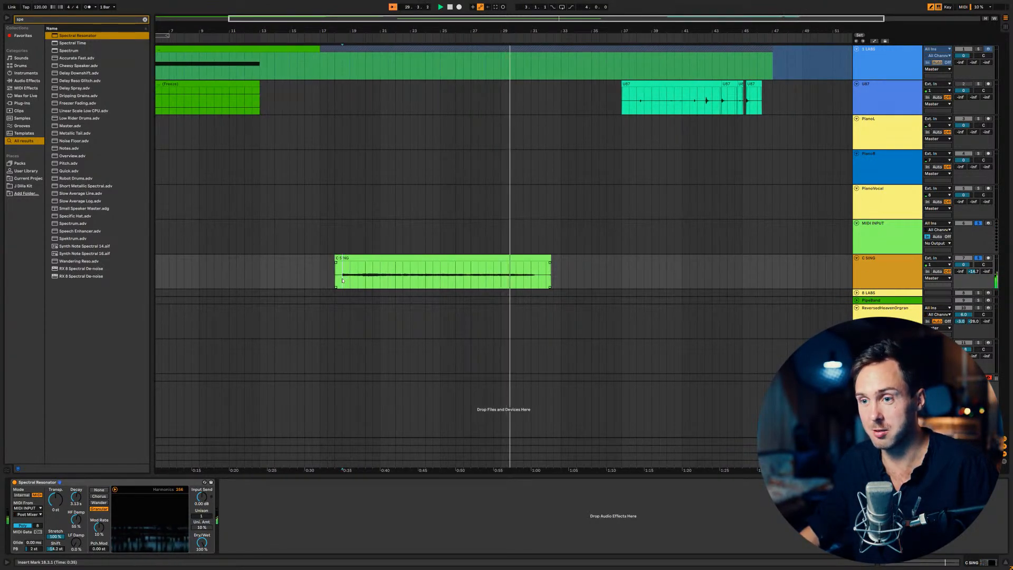
Split the C SING clip at 31.1.1 and duplicate the section from 18.3.1 to 31.1.1 twice.
{"action": "left_click", "coordinate": [531, 273]}
{"action": "key", "text": "ctrl+e"}
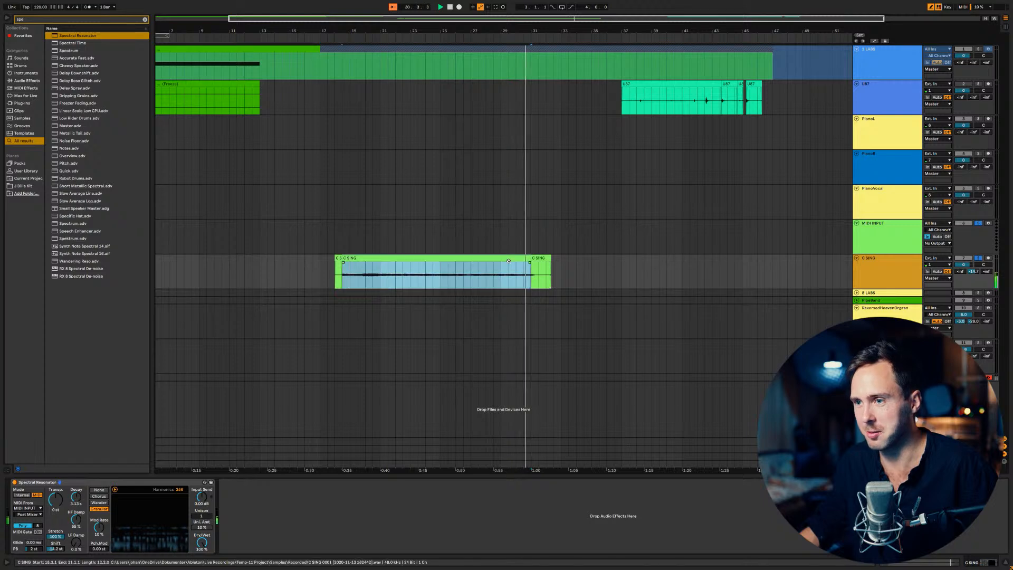
{"action": "left_click", "coordinate": [509, 260]}
{"action": "key", "text": "ctrl+d"}
{"action": "key", "text": "ctrl+d"}
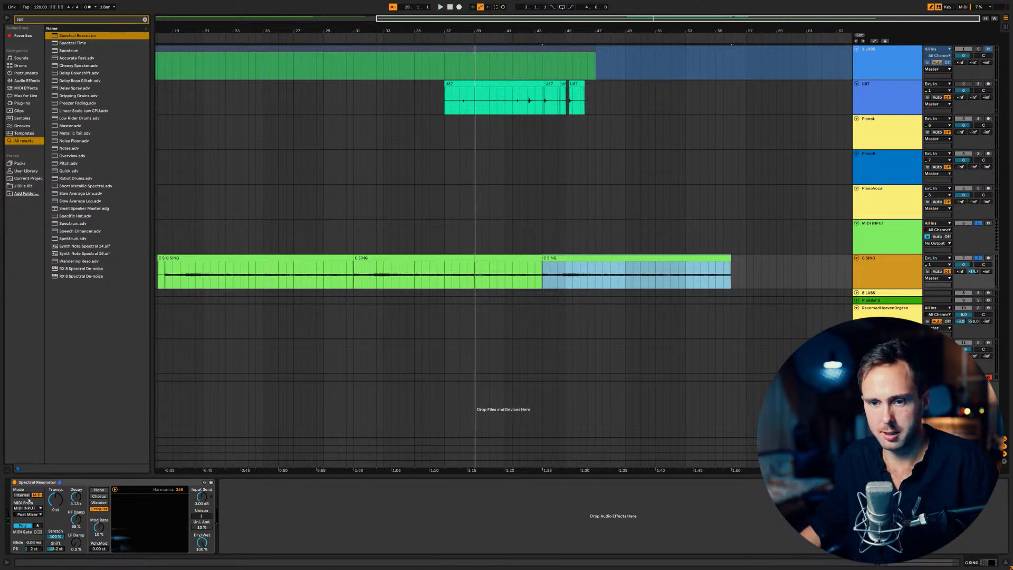
Switch Spectral Resonator to Internal mode and select the three long C SING clips.
{"action": "left_click", "coordinate": [22, 495]}
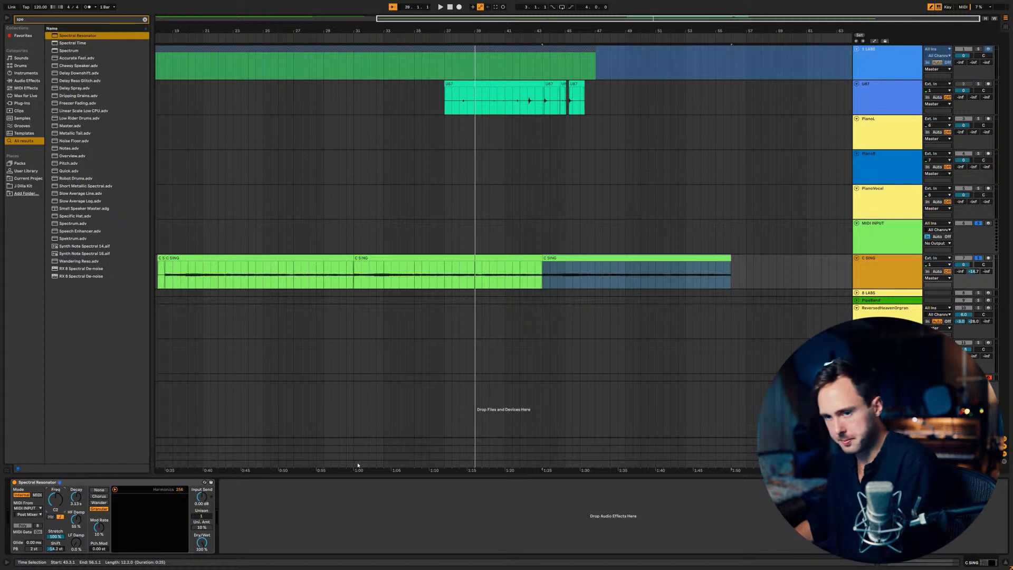
{"action": "left_click", "coordinate": [531, 259]}
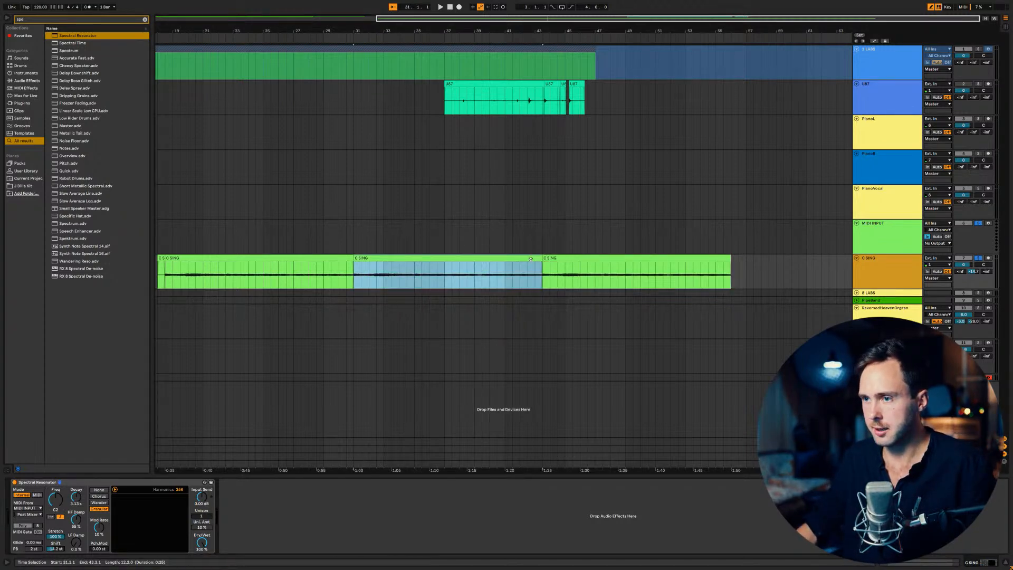
{"action": "left_click", "coordinate": [313, 259]}
{"action": "left_click", "coordinate": [556, 260], "text": "shift"}
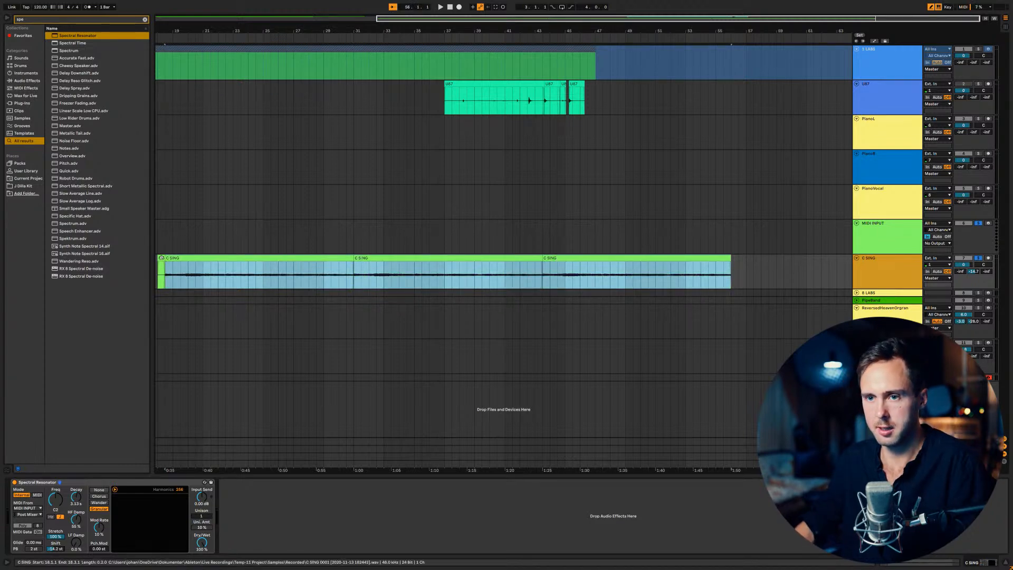
Delete the short leftover piece before the three C SING clips and freeze the C SING track.
{"action": "left_click", "coordinate": [161, 258]}
{"action": "key", "text": "Delete"}
{"action": "right_click", "coordinate": [868, 261]}
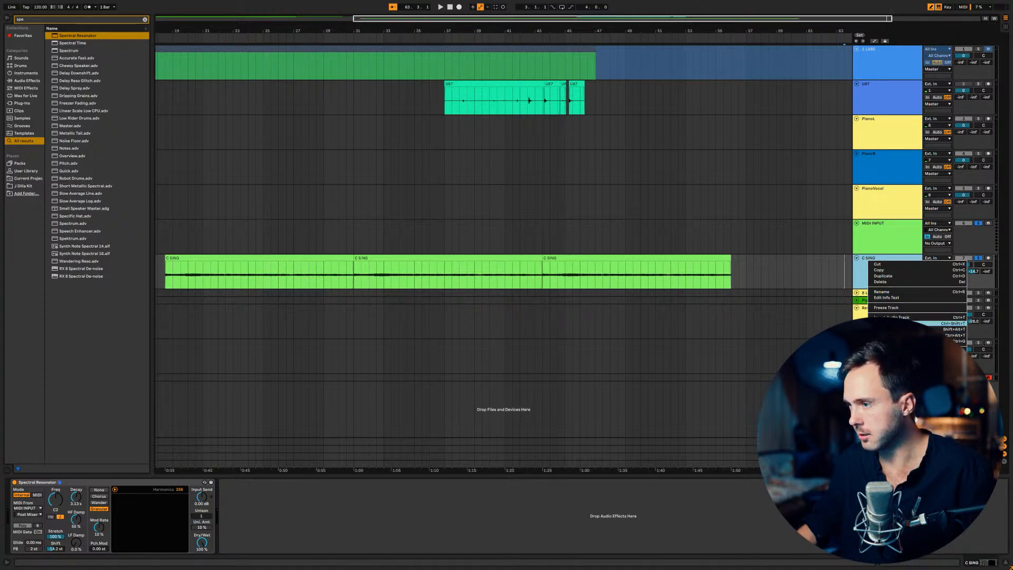
{"action": "left_click", "coordinate": [910, 308]}
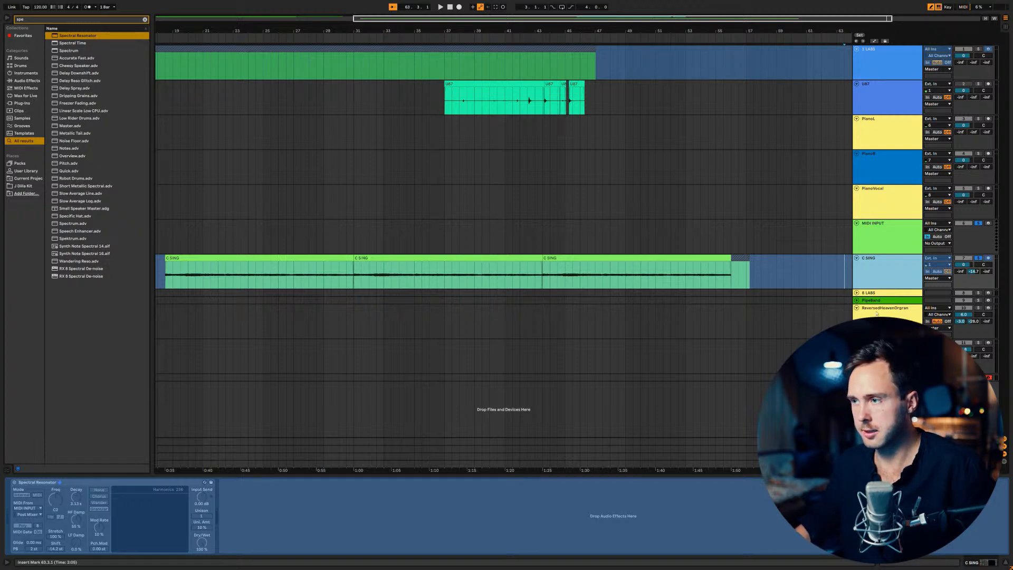
Copy the three frozen C SING clips to the PianoVocal track and consolidate them into one clip.
{"action": "left_click", "coordinate": [605, 256]}
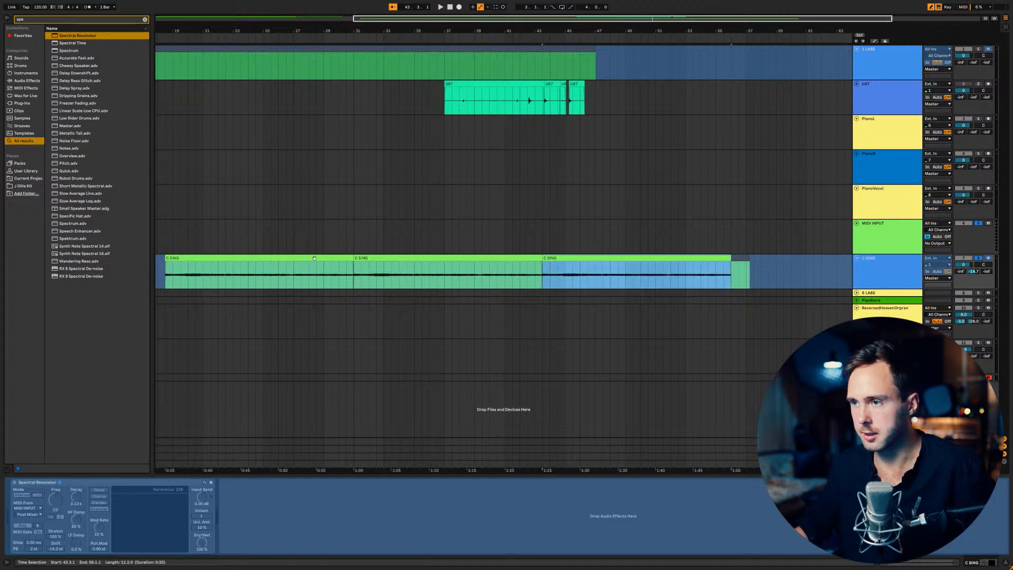
{"action": "left_click", "coordinate": [269, 263], "text": "shift"}
{"action": "left_click", "coordinate": [269, 258]}
{"action": "left_click", "coordinate": [591, 256], "text": "shift"}
{"action": "left_click_drag", "start_coordinate": [591, 257], "coordinate": [595, 208]}
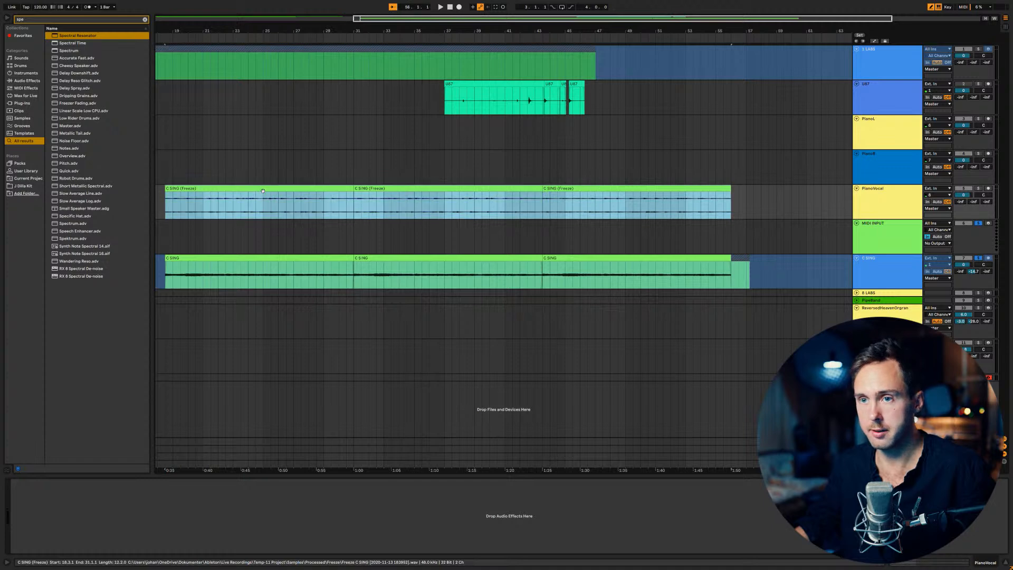
{"action": "key", "text": "ctrl+j"}
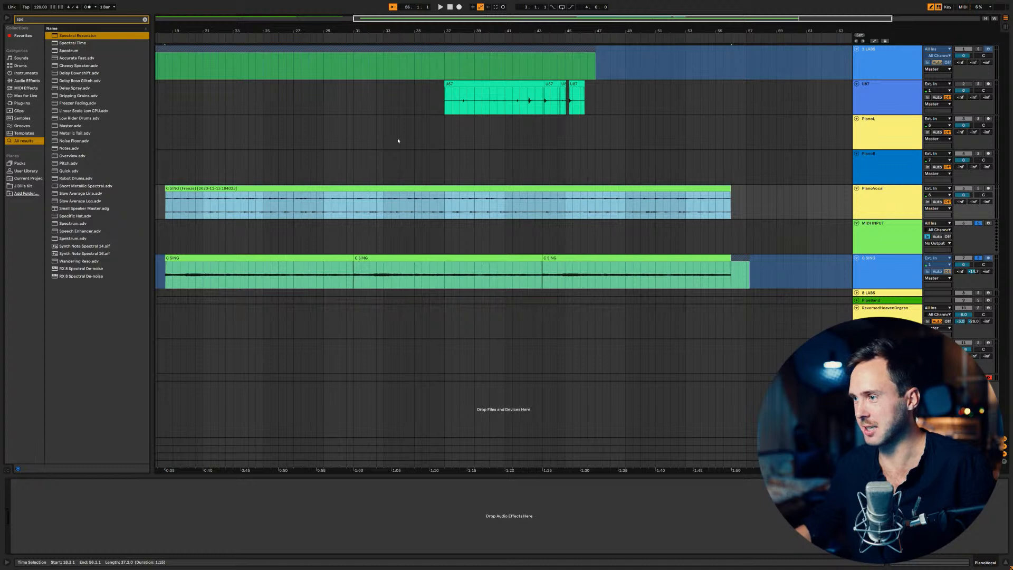
Search the browser for simpler and load an empty Simpler on a new MIDI track.
{"action": "key", "text": "ctrl+f"}
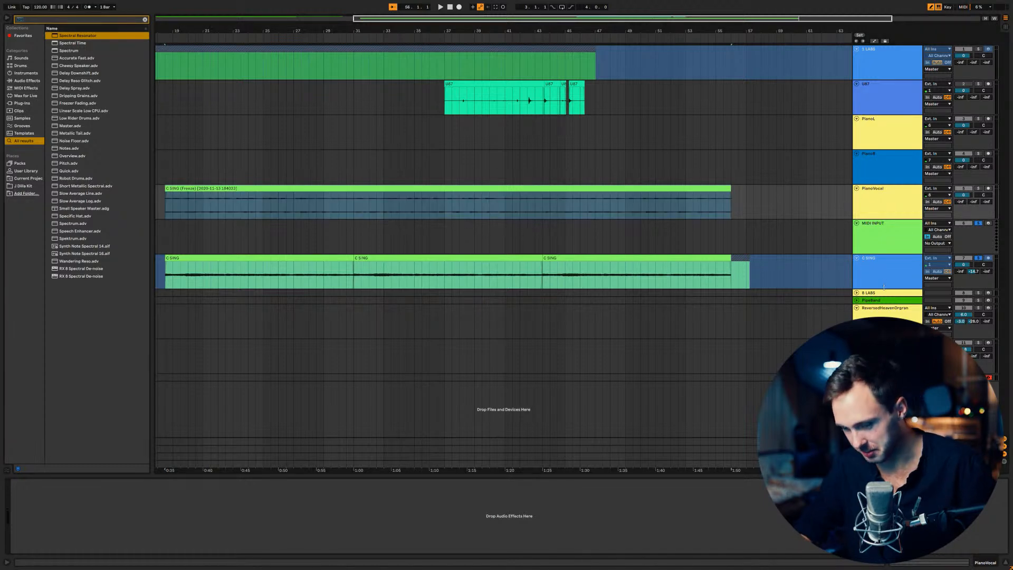
{"action": "type", "text": "simpler"}
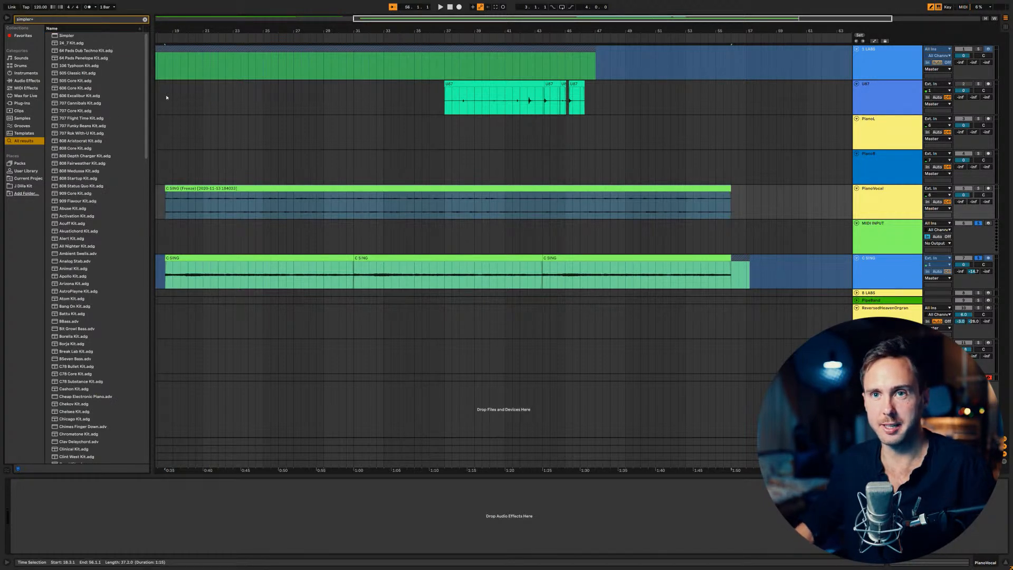
{"action": "key", "text": "Down"}
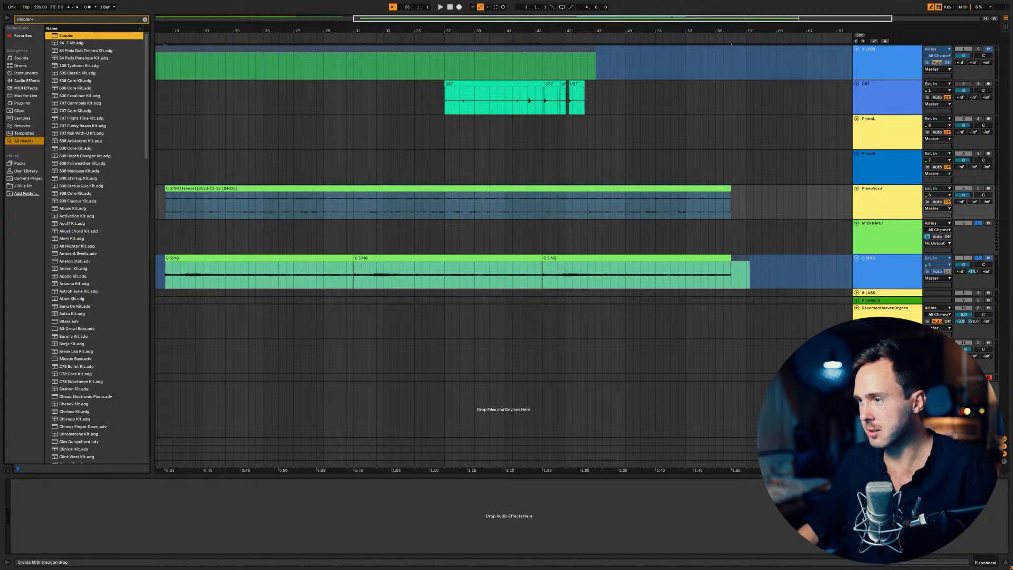
{"action": "key", "text": "Return"}
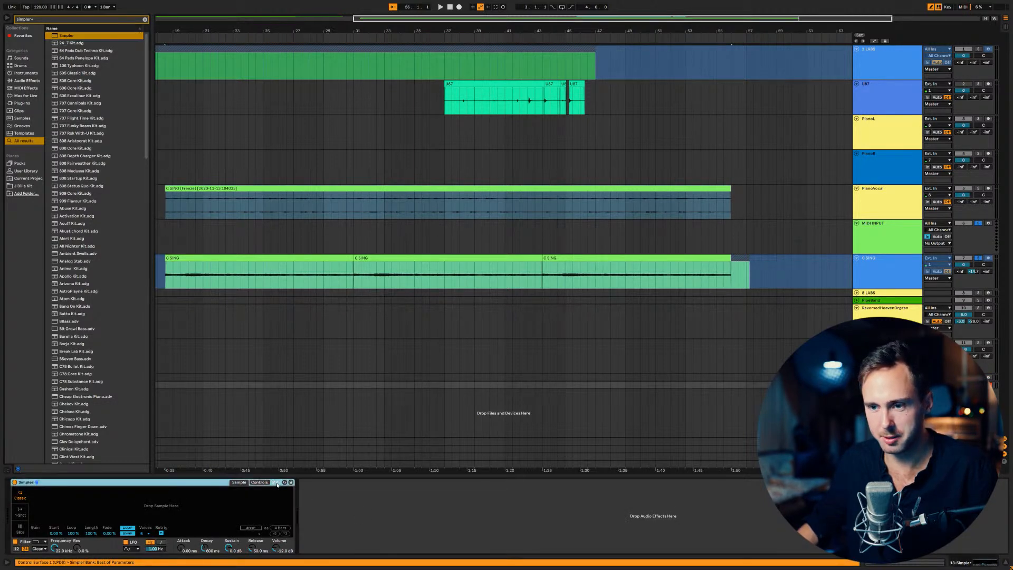
Keep Simpler unfolded and load the consolidated C SING freeze clip into it as its sample.
{"action": "double_click", "coordinate": [279, 482]}
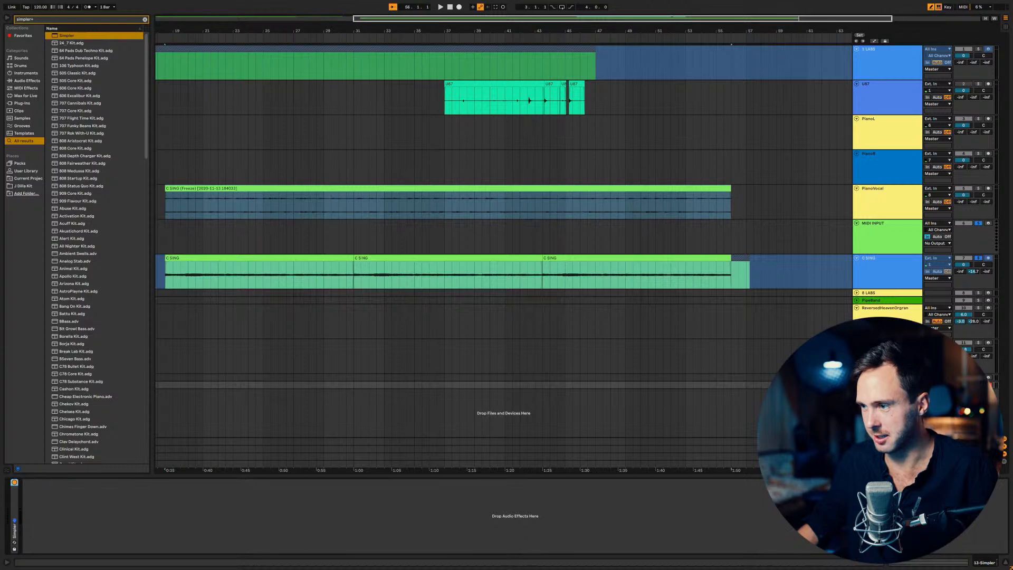
{"action": "double_click", "coordinate": [16, 507]}
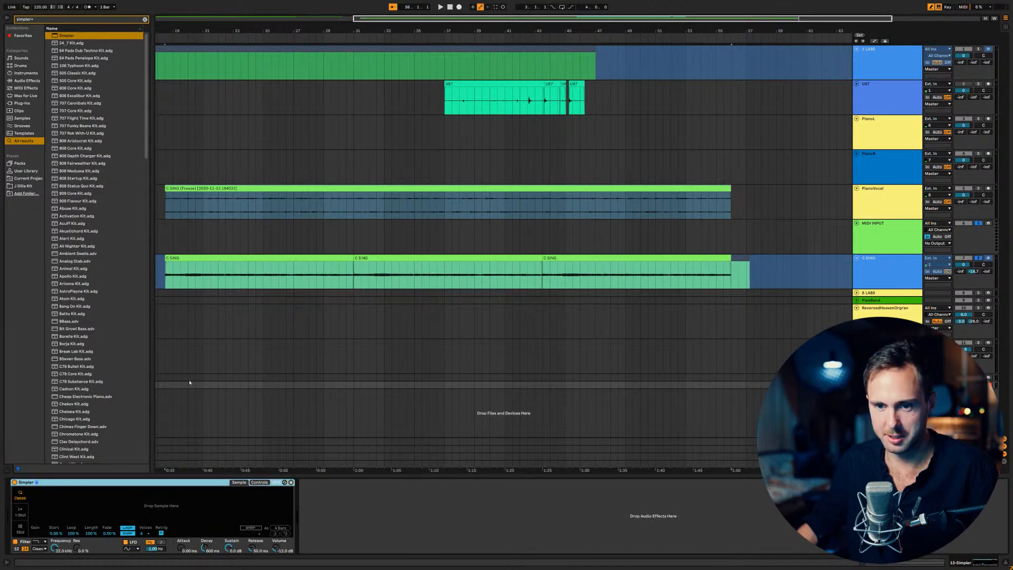
{"action": "left_click_drag", "start_coordinate": [149, 539], "coordinate": [162, 504]}
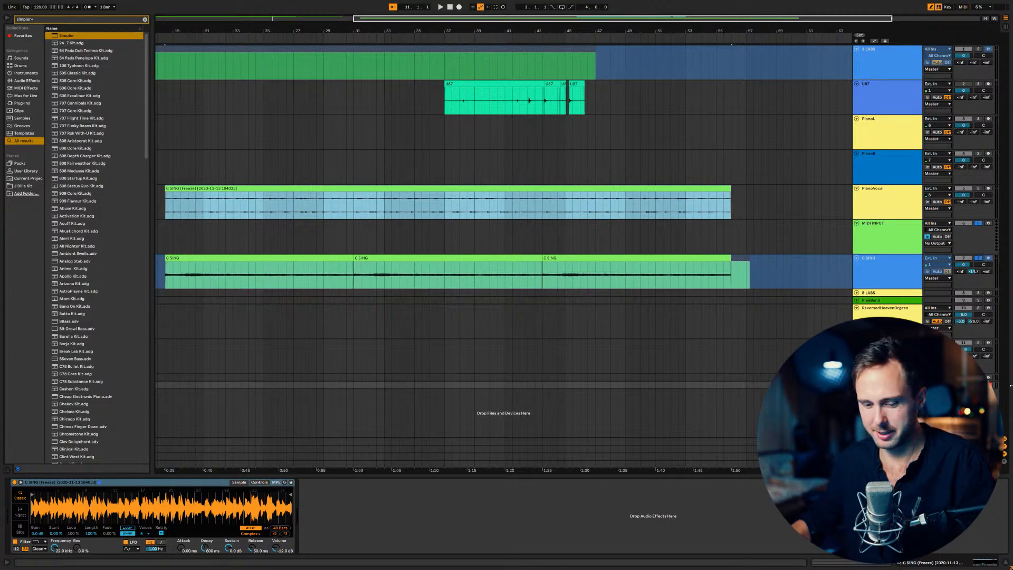
{"action": "key", "text": "super"}
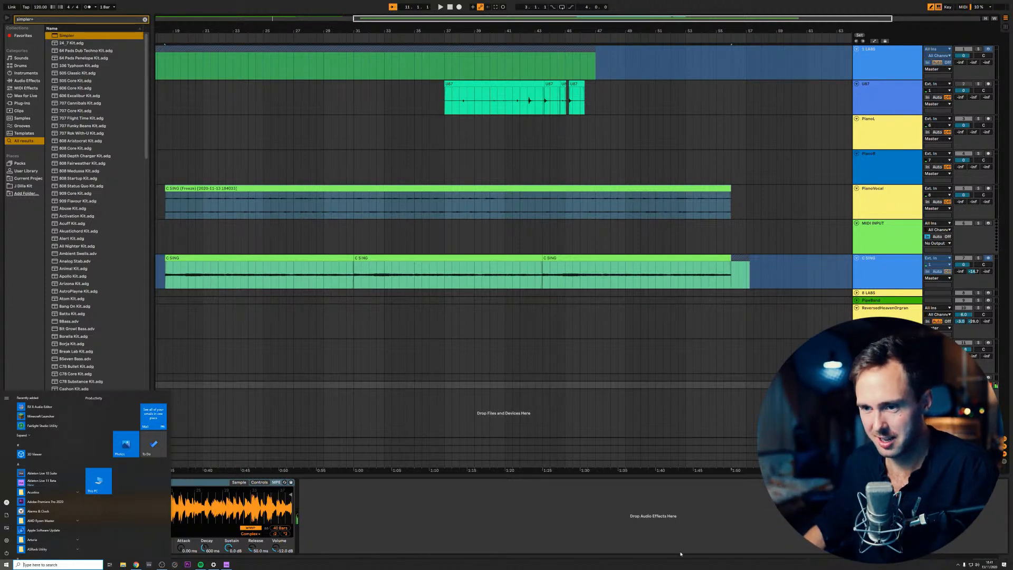
Turn off warping for the sample in Simpler and rename the Simpler track UnderwaterBliss.
{"action": "left_click", "coordinate": [641, 526]}
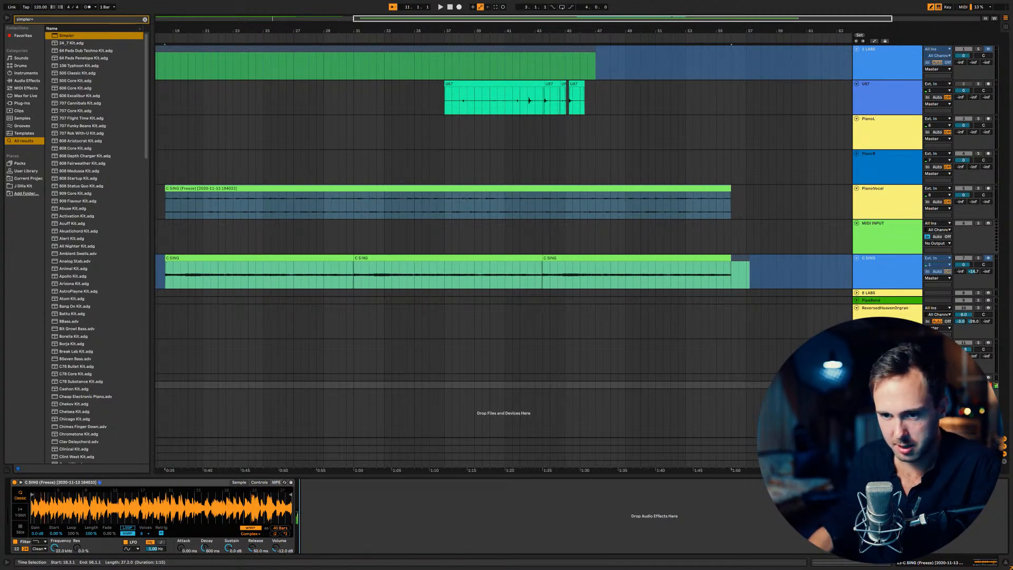
{"action": "left_click", "coordinate": [252, 528]}
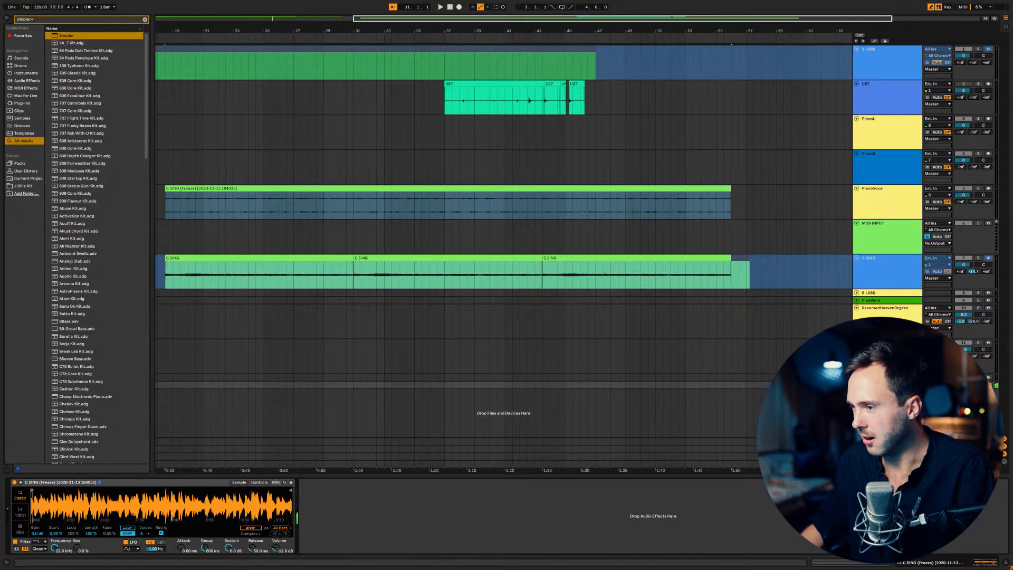
{"action": "left_click", "coordinate": [857, 386]}
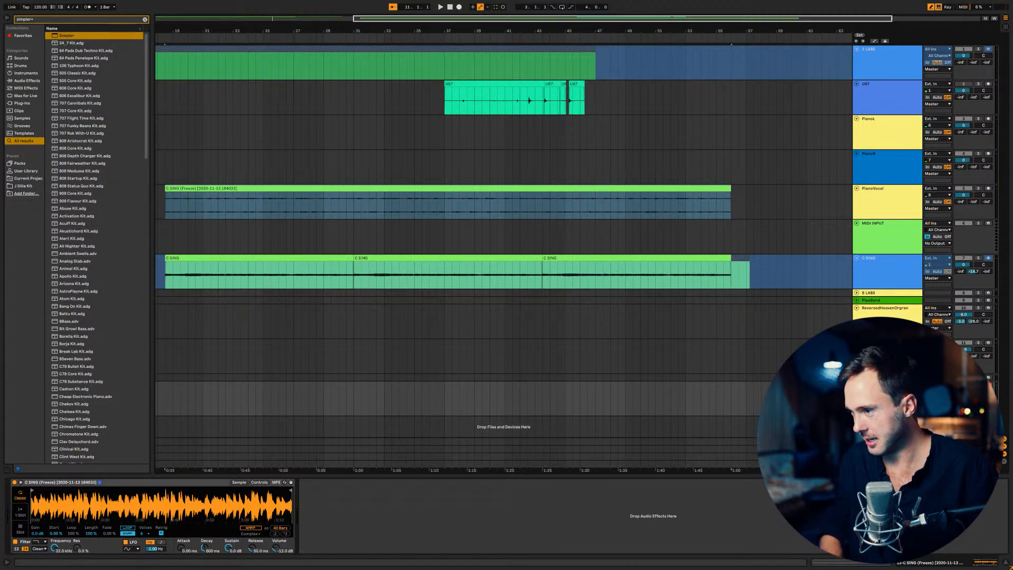
{"action": "key", "text": "Return"}
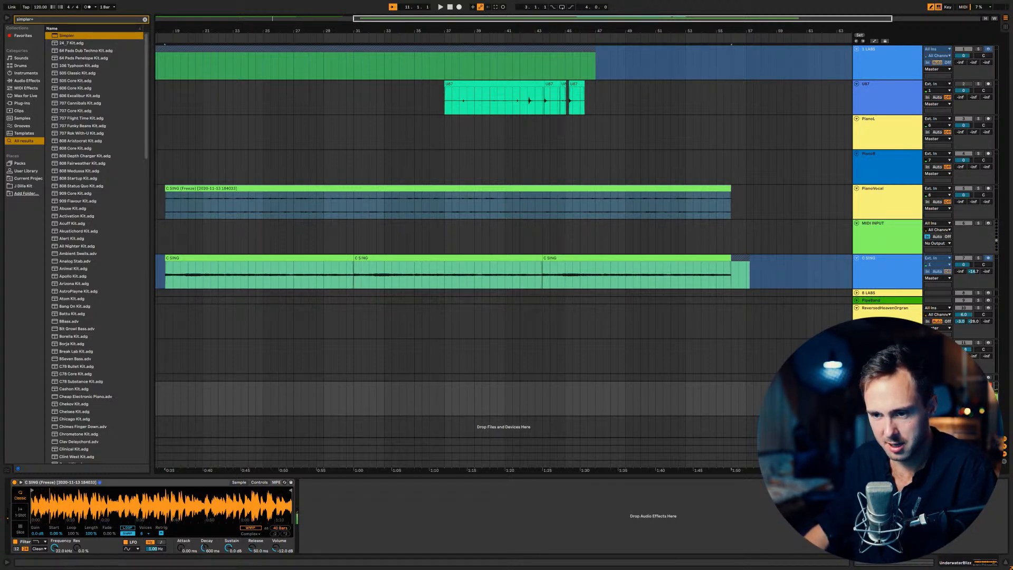
Raise Simpler's attack to 4.37 ms and release to about 900 ms, comparing the sound with warping on and off.
{"action": "left_click_drag", "start_coordinate": [181, 548], "coordinate": [181, 536]}
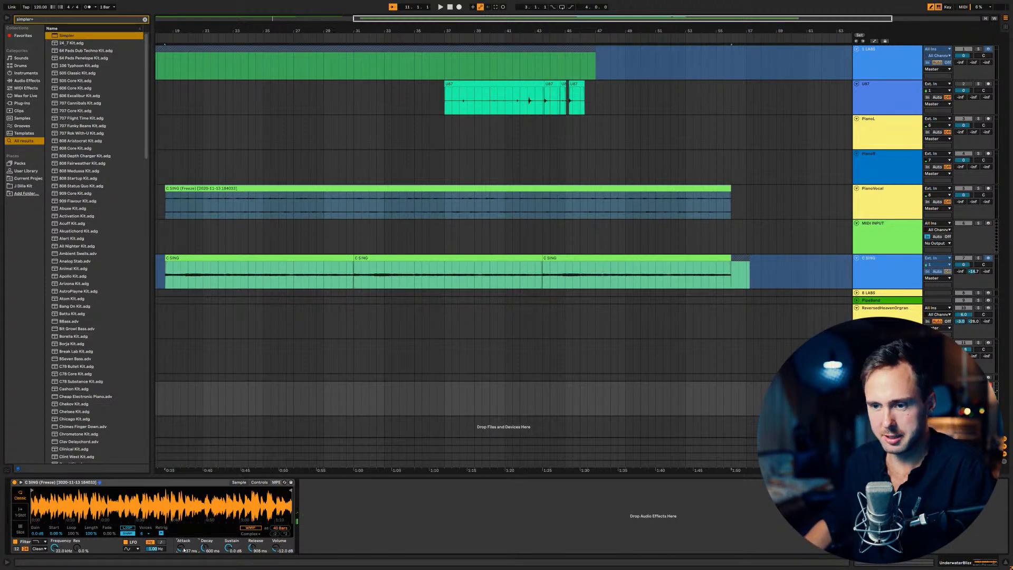
{"action": "left_click", "coordinate": [250, 527]}
{"action": "left_click", "coordinate": [257, 530]}
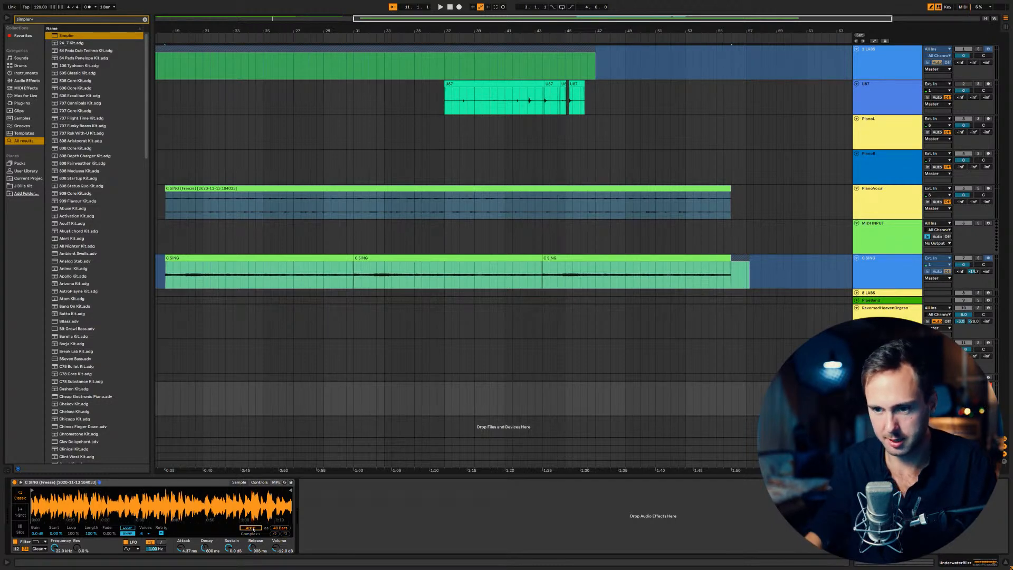
{"action": "left_click", "coordinate": [251, 528]}
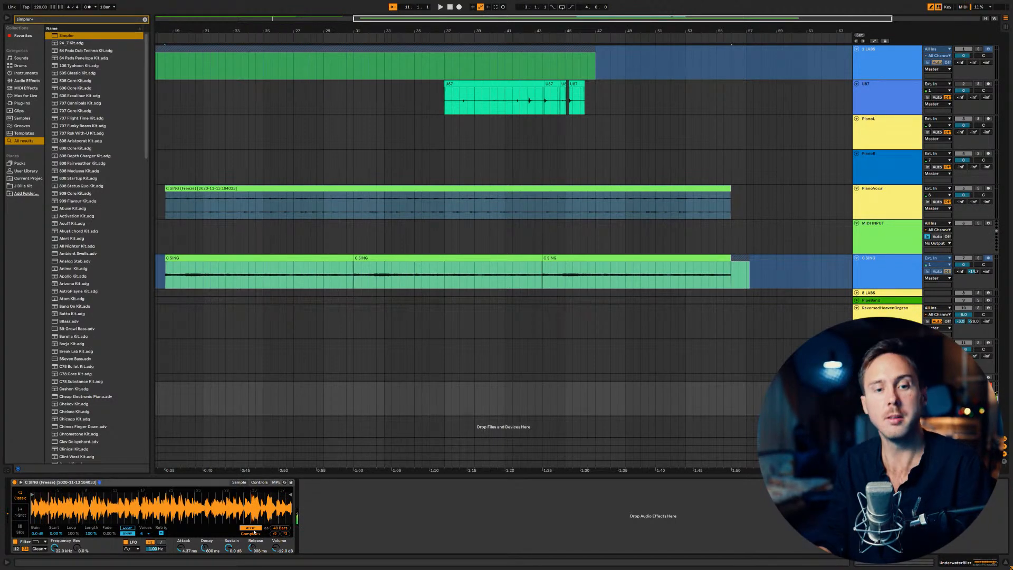
{"action": "left_click", "coordinate": [253, 529]}
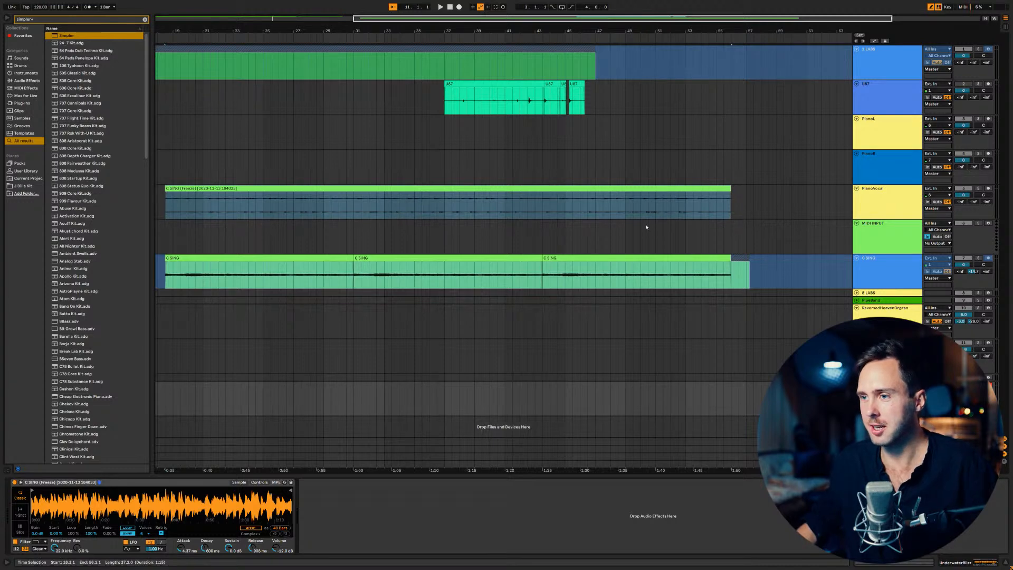
Unfreeze the C SING track and play it soloed together with the MIDI INPUT track.
{"action": "left_click", "coordinate": [878, 265]}
{"action": "right_click", "coordinate": [878, 266]}
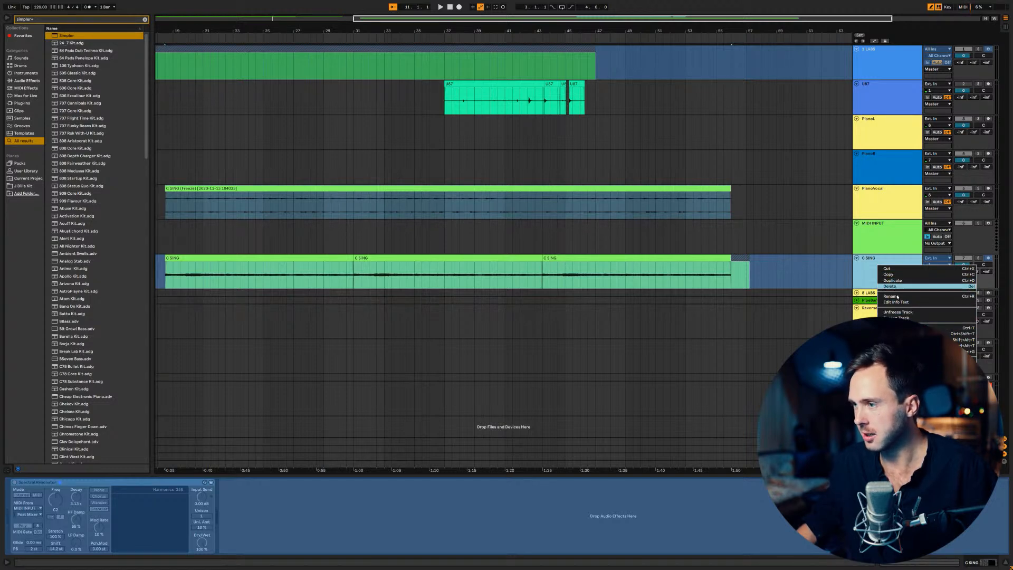
{"action": "left_click", "coordinate": [912, 314]}
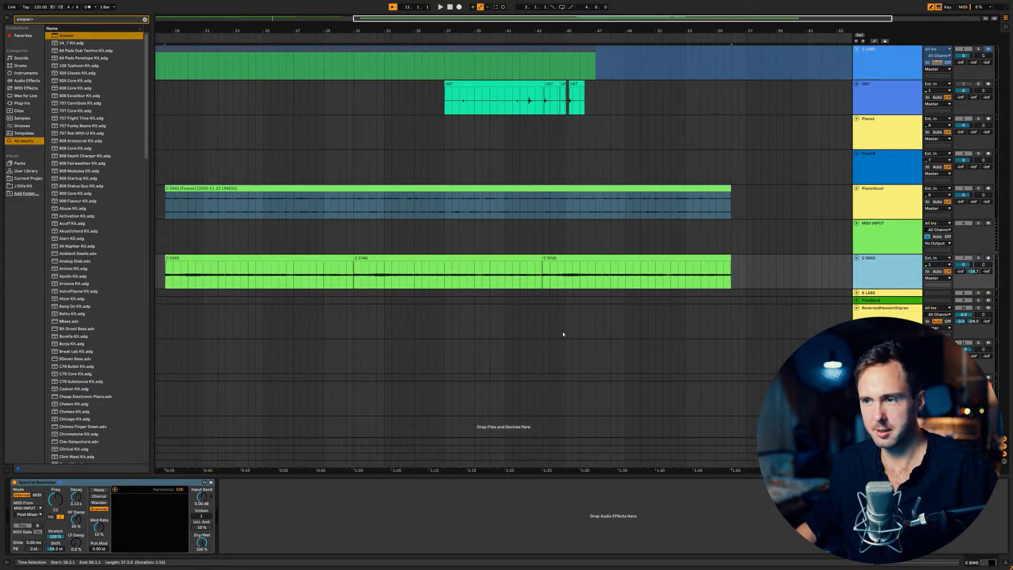
{"action": "left_click", "coordinate": [979, 224]}
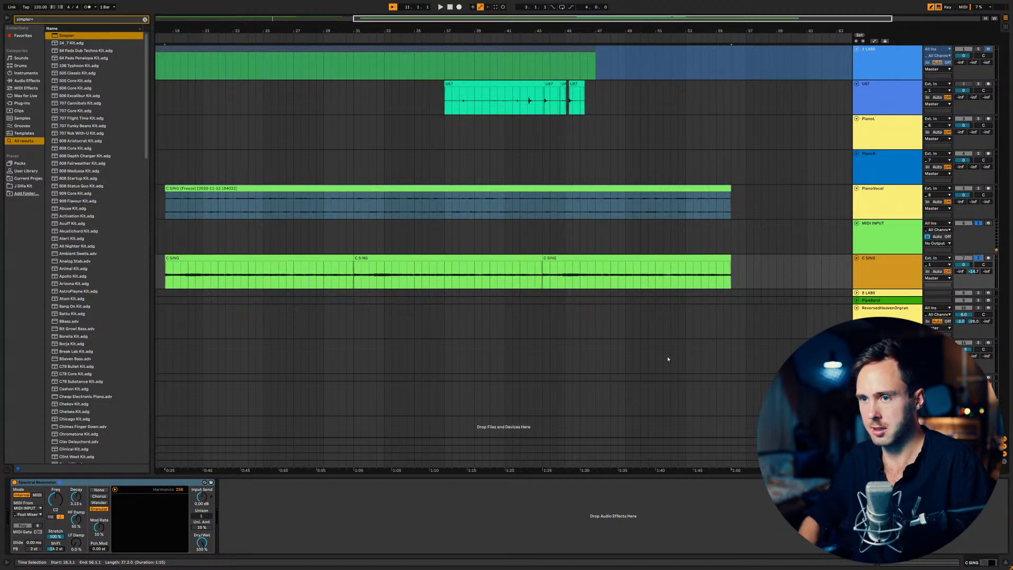
{"action": "key", "text": "space"}
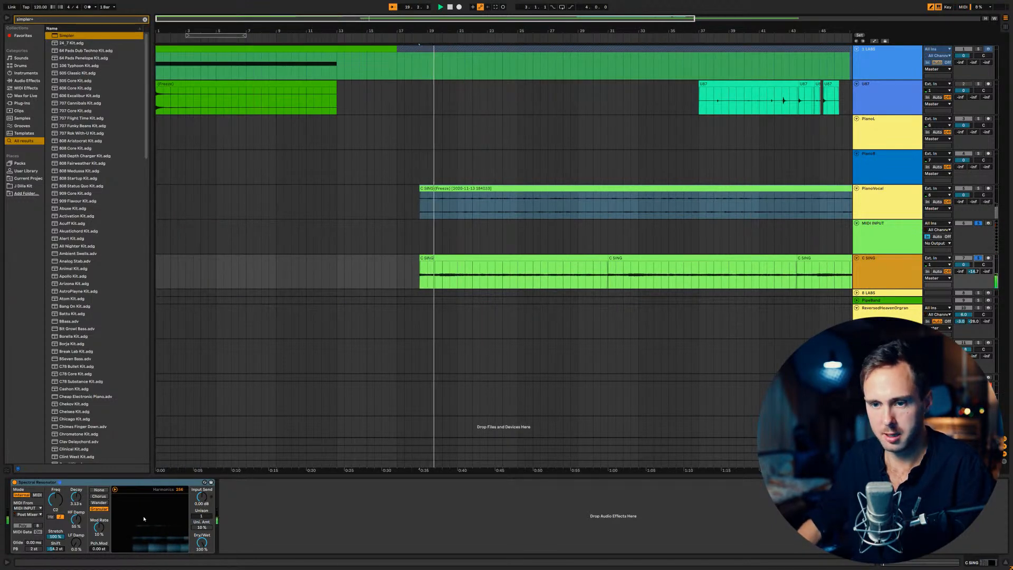
Set Spectral Resonator's modulation mode to Wander and lower its modulation rate to 4.6 %.
{"action": "left_click", "coordinate": [99, 502]}
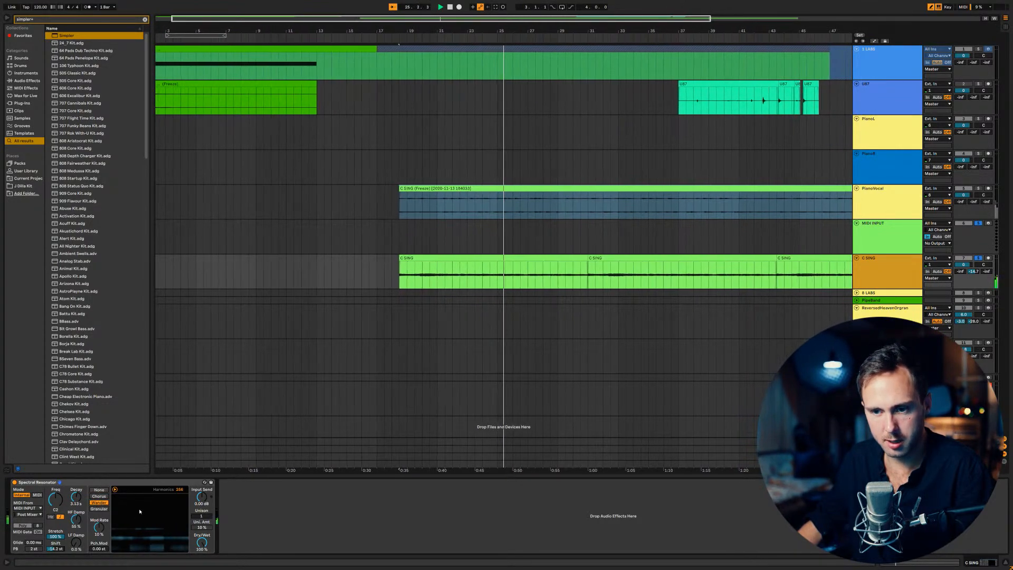
{"action": "left_click", "coordinate": [99, 503]}
{"action": "left_click_drag", "start_coordinate": [98, 528], "coordinate": [99, 534]}
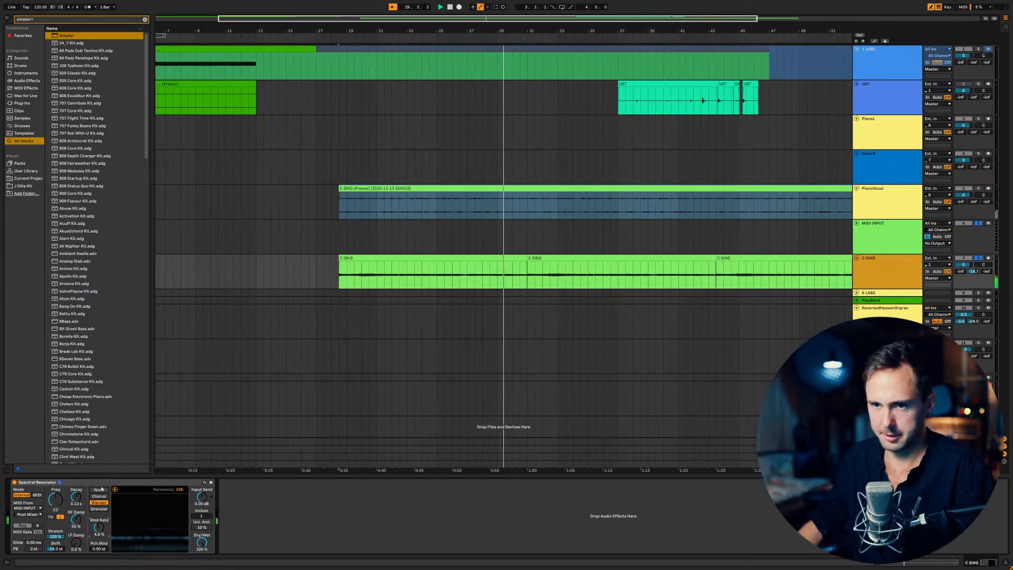
Switch off Spectral Resonator, then search the browser for spe and add Spectral Time to the C SING track during playback.
{"action": "left_click", "coordinate": [14, 483]}
{"action": "type", "text": "spet"}
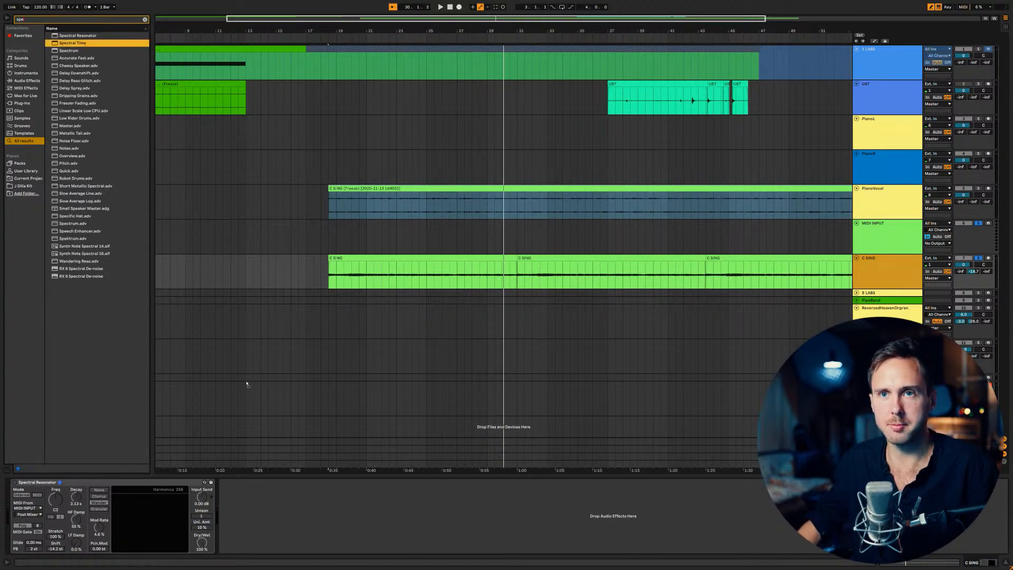
{"action": "key", "text": "space"}
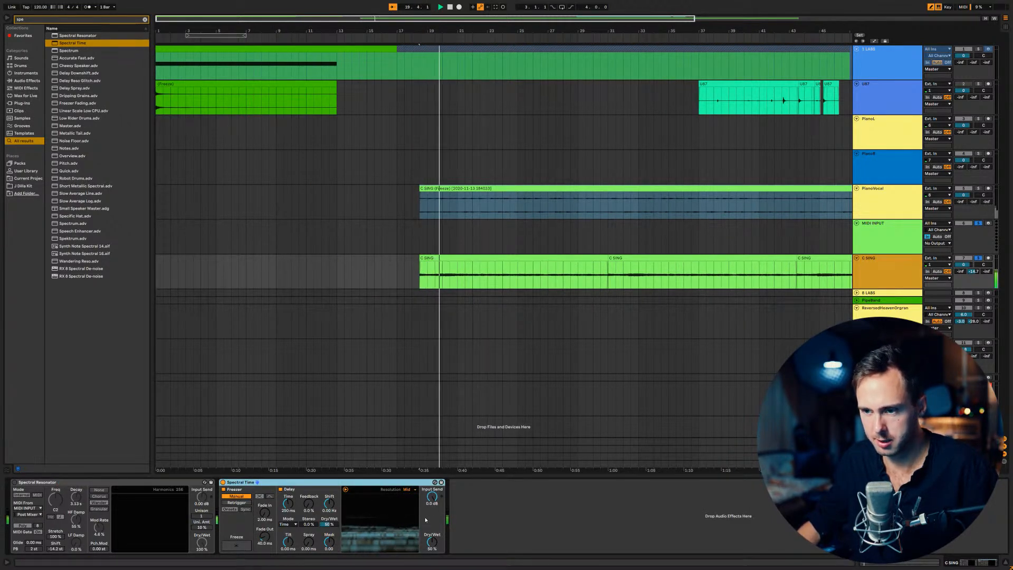
Set Spectral Time's overall dry/wet to 100 %, and its delay to 82 % feedback, 100 % stereo and 100 % dry/wet.
{"action": "left_click_drag", "start_coordinate": [440, 543], "coordinate": [440, 518]}
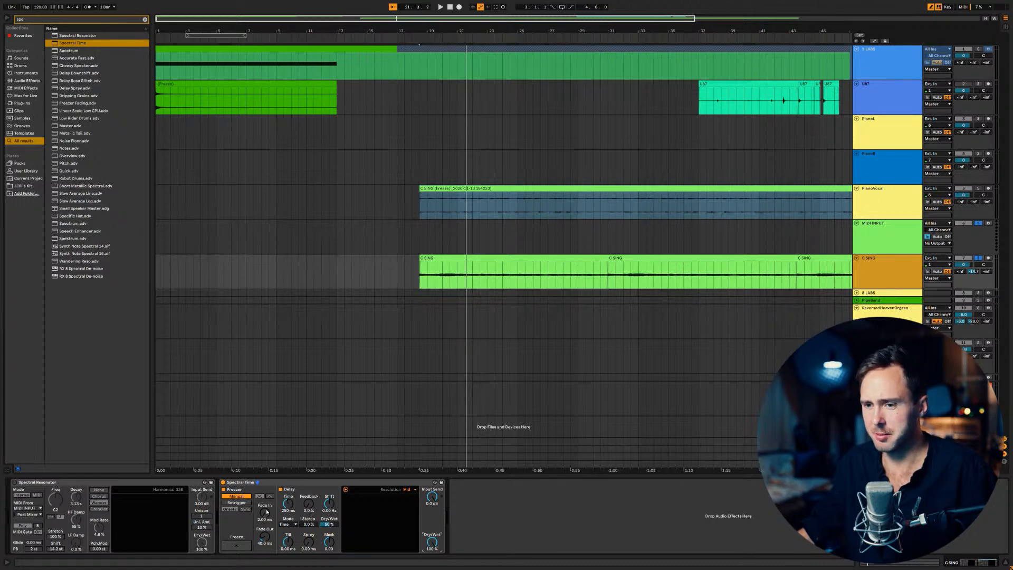
{"action": "key", "text": "space"}
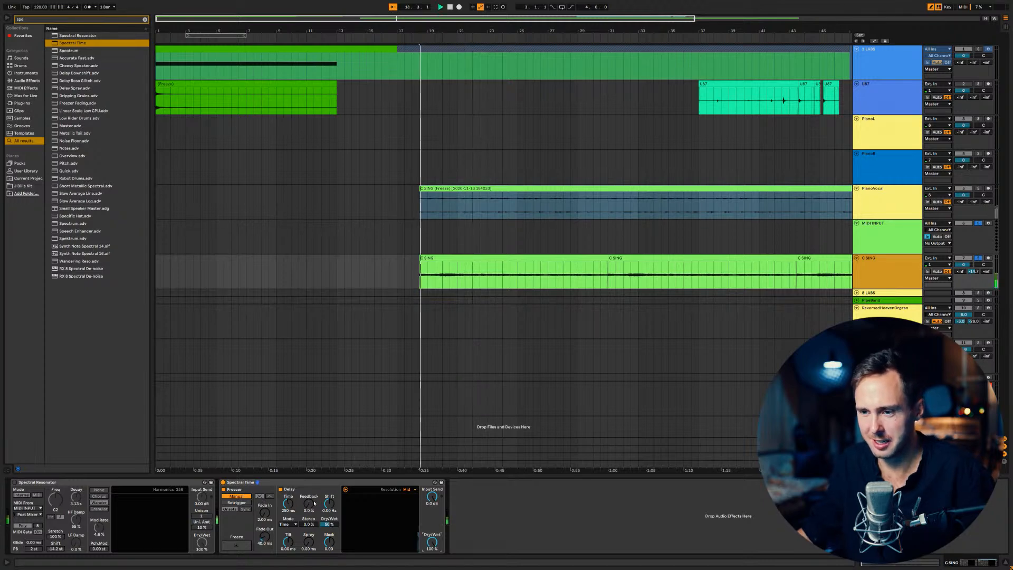
{"action": "left_click_drag", "start_coordinate": [311, 501], "coordinate": [311, 446]}
{"action": "left_click_drag", "start_coordinate": [331, 526], "coordinate": [309, 472]}
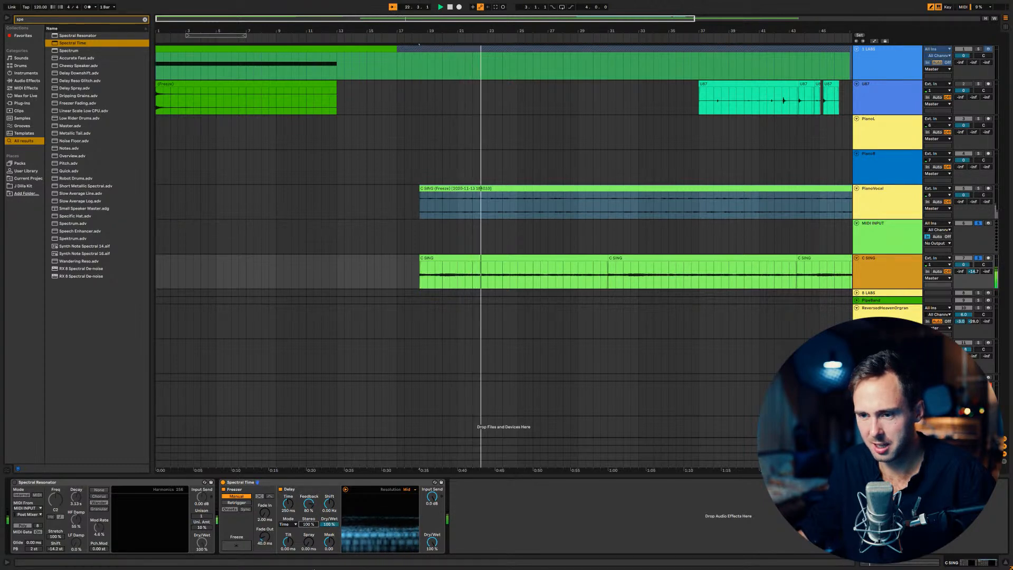
Keep the Spectral Time delay in Time mode, set its shift to 0.27 Hz and restart playback.
{"action": "left_click", "coordinate": [290, 525]}
{"action": "left_click", "coordinate": [286, 537]}
{"action": "left_click", "coordinate": [291, 524]}
{"action": "left_click", "coordinate": [285, 531]}
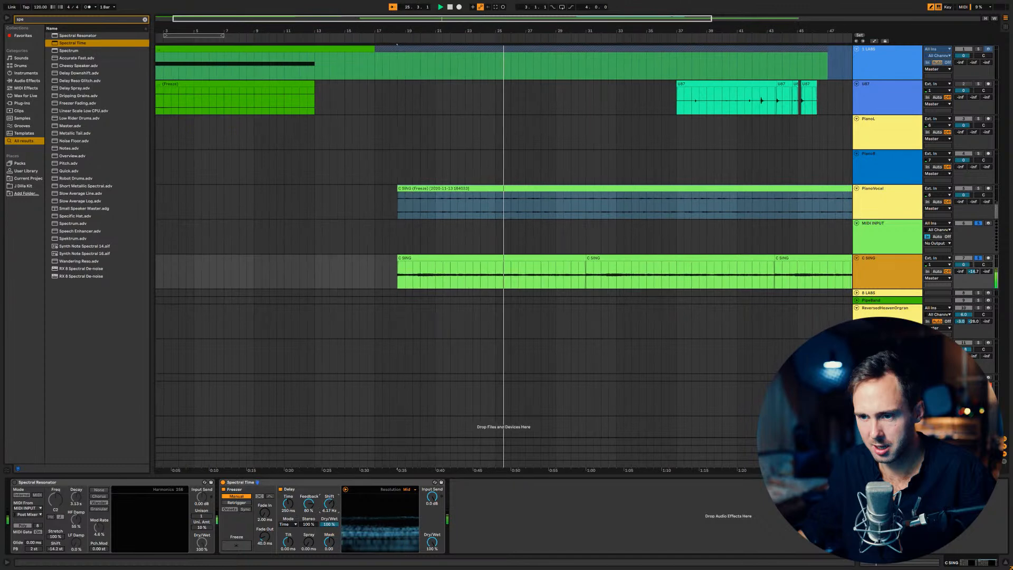
{"action": "left_click_drag", "start_coordinate": [329, 504], "coordinate": [329, 503]}
{"action": "key", "text": "space"}
{"action": "key", "text": "space"}
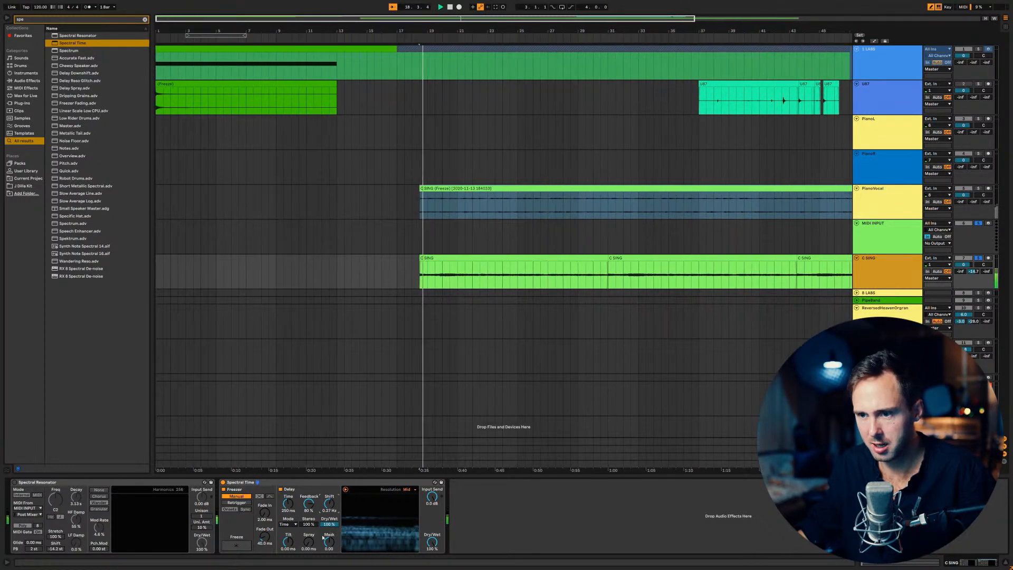
Set the Spectral Time delay's mask to 1.00, spray to 400 ms and tilt to 1.19 s, keeping the delay fully wet.
{"action": "left_click_drag", "start_coordinate": [329, 542], "coordinate": [329, 494]}
{"action": "key", "text": "space"}
{"action": "key", "text": "space"}
{"action": "left_click_drag", "start_coordinate": [308, 542], "coordinate": [309, 491]}
{"action": "left_click_drag", "start_coordinate": [288, 542], "coordinate": [330, 562]}
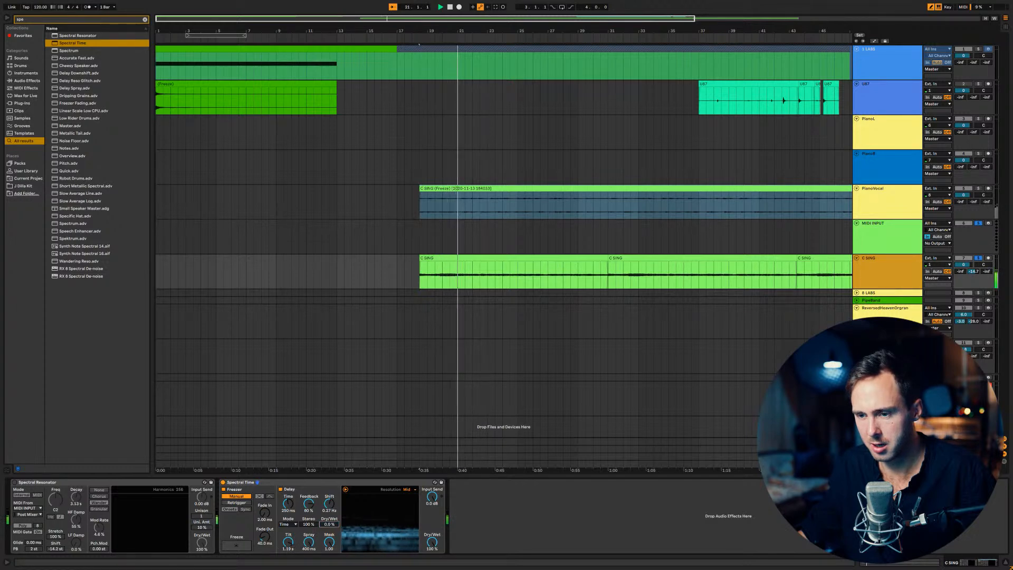
{"action": "left_click_drag", "start_coordinate": [323, 526], "coordinate": [323, 488]}
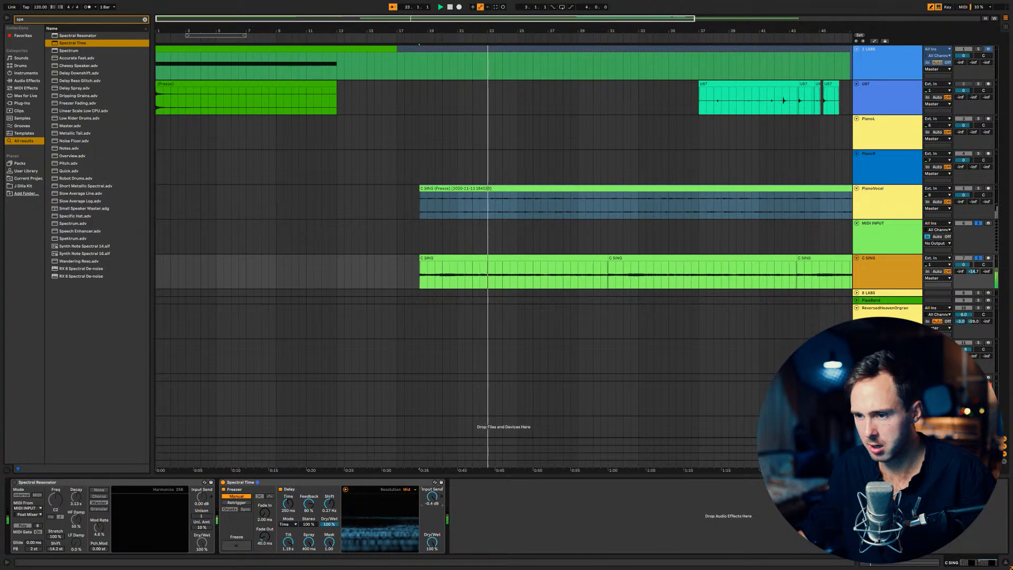
{"action": "left_click_drag", "start_coordinate": [430, 502], "coordinate": [430, 502]}
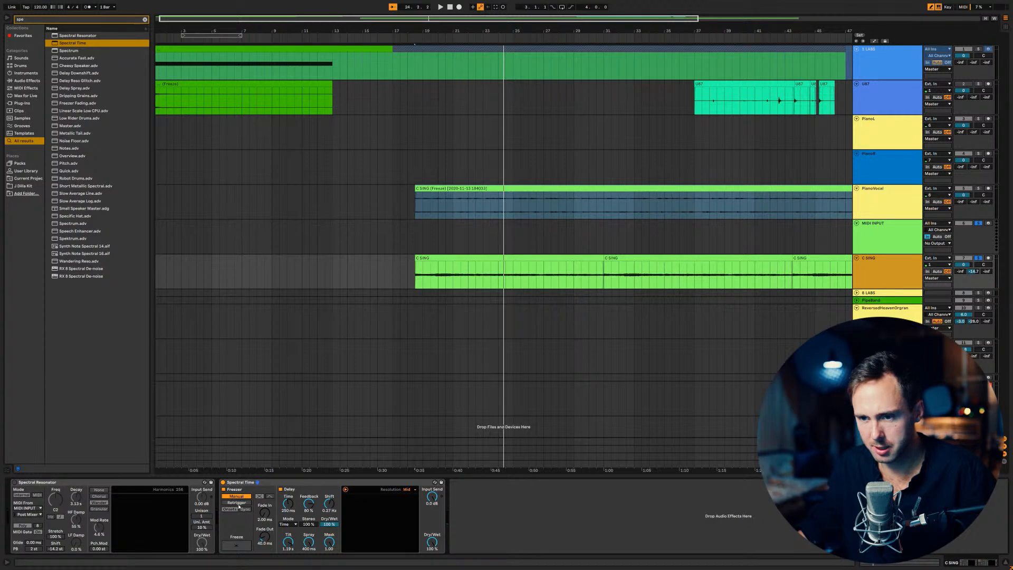
Try the Spectral Time freezer in Retrigger mode during playback, return it to Manual and freeze the vocal.
{"action": "left_click", "coordinate": [239, 506]}
{"action": "key", "text": "space"}
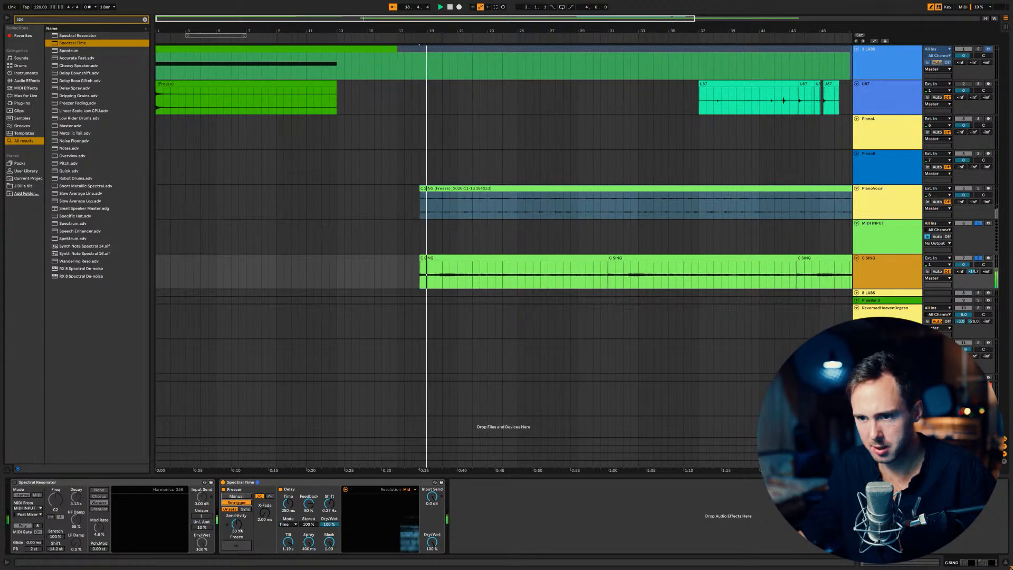
{"action": "left_click", "coordinate": [239, 546]}
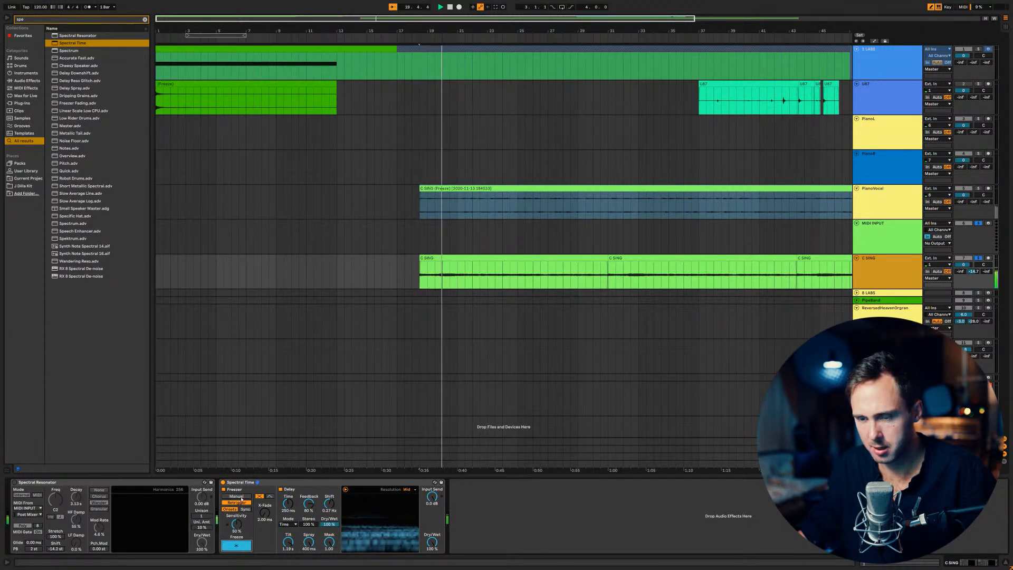
{"action": "left_click", "coordinate": [240, 546]}
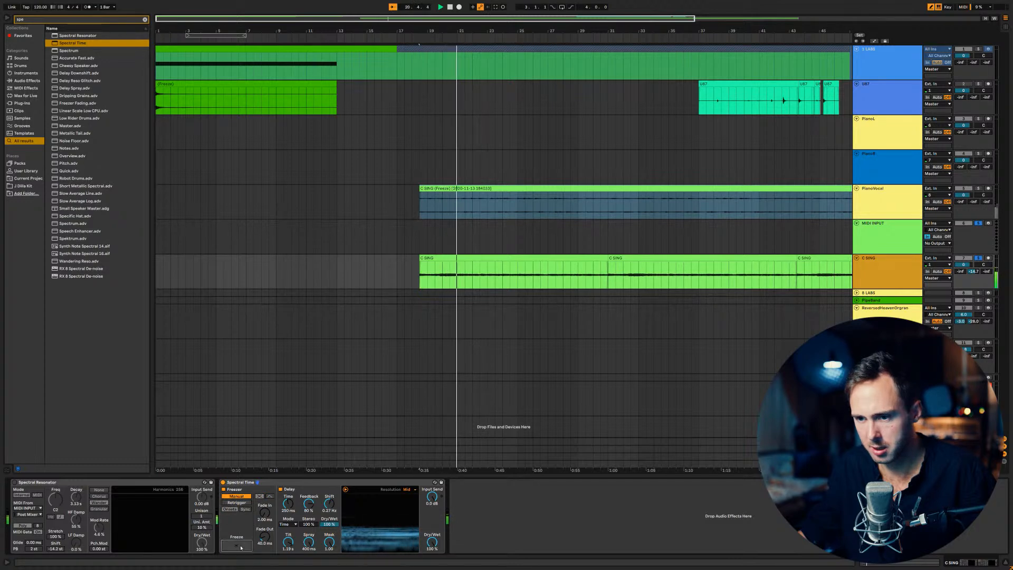
{"action": "left_click", "coordinate": [241, 547]}
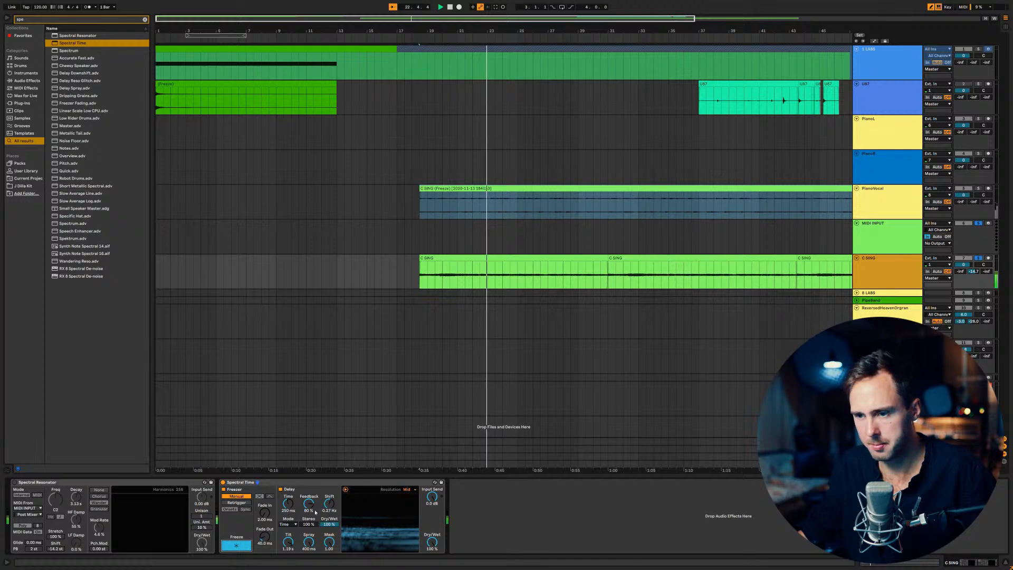
Set the delay's spray to 157 ms, tilt to -0.36 ms and mask to -0.38, and play from around bar 21.
{"action": "left_click_drag", "start_coordinate": [309, 543], "coordinate": [288, 566]}
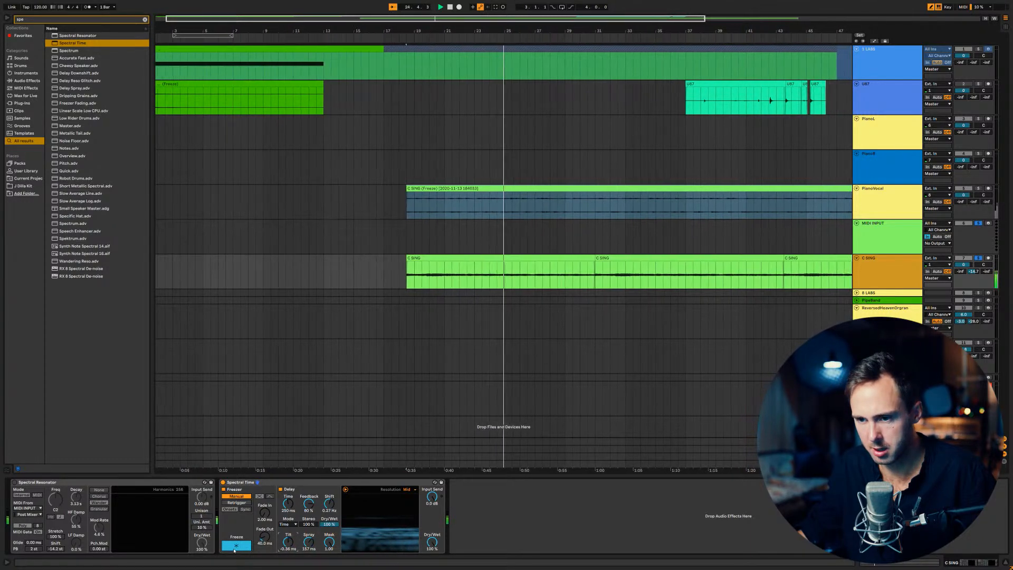
{"action": "left_click_drag", "start_coordinate": [331, 544], "coordinate": [331, 554]}
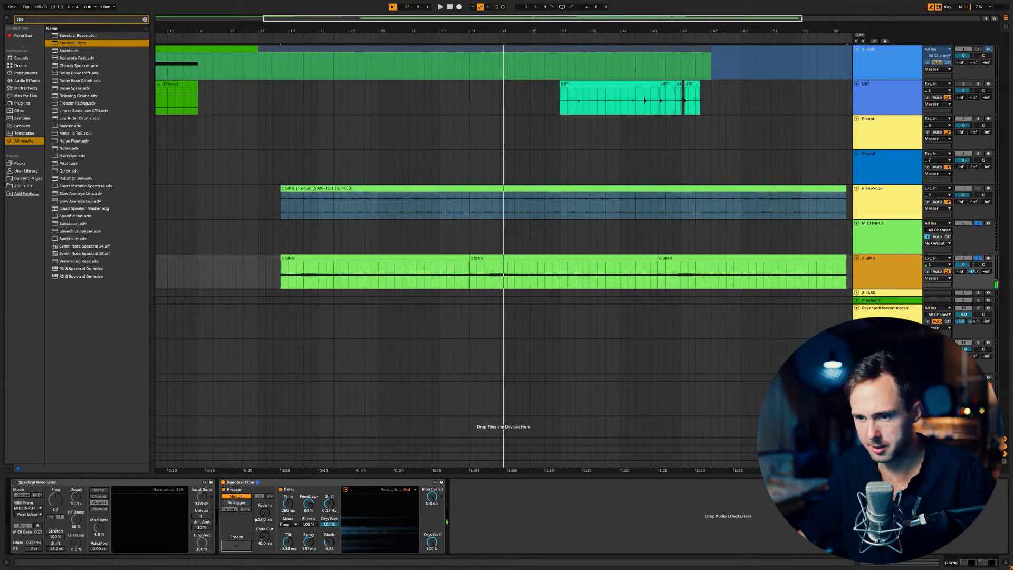
{"action": "left_click", "coordinate": [327, 275]}
{"action": "key", "text": "space"}
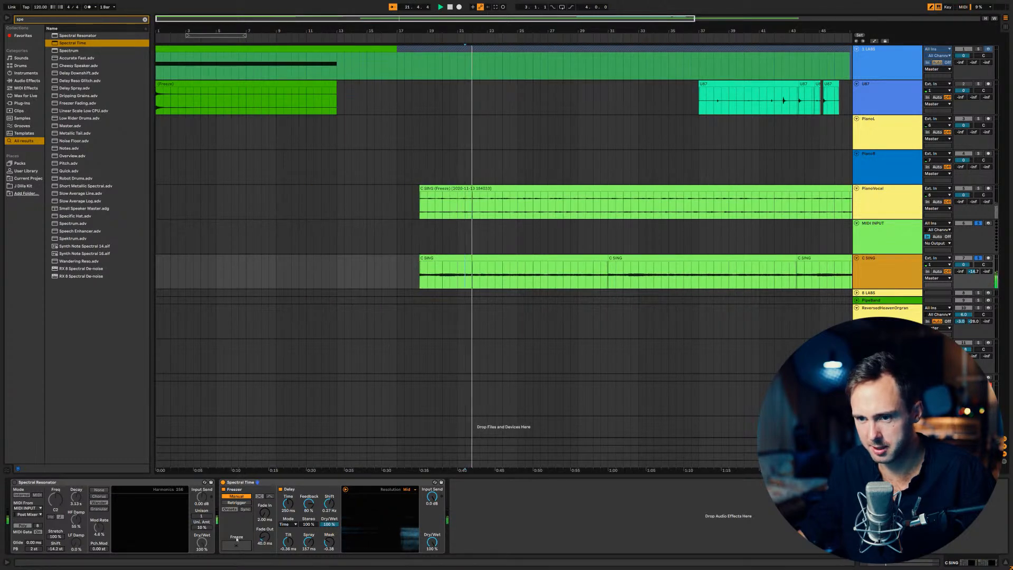
Freeze and release the vocal during playback, and lengthen the delay time with the tilt set to 0.00.
{"action": "left_click", "coordinate": [237, 546]}
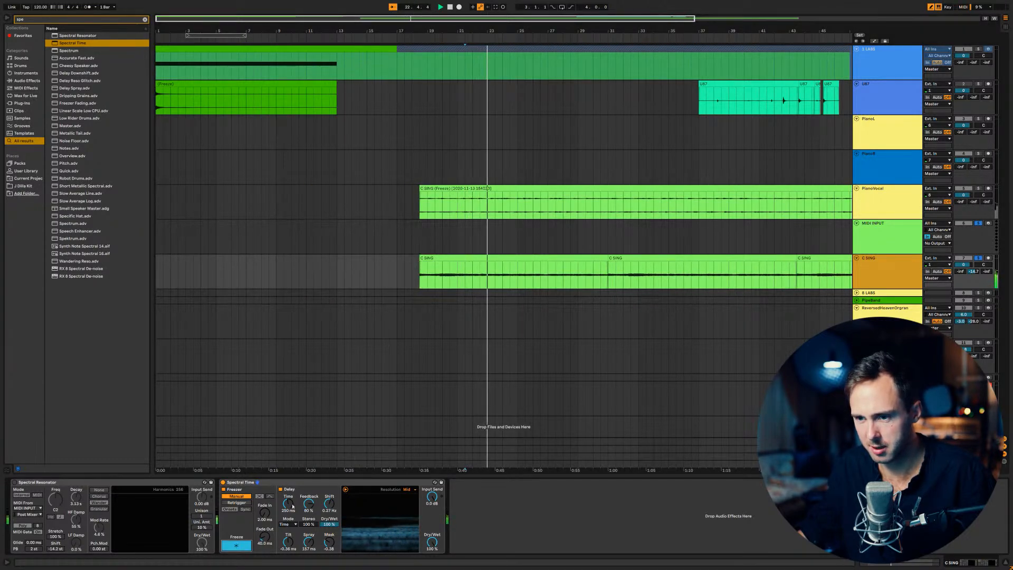
{"action": "left_click", "coordinate": [242, 550]}
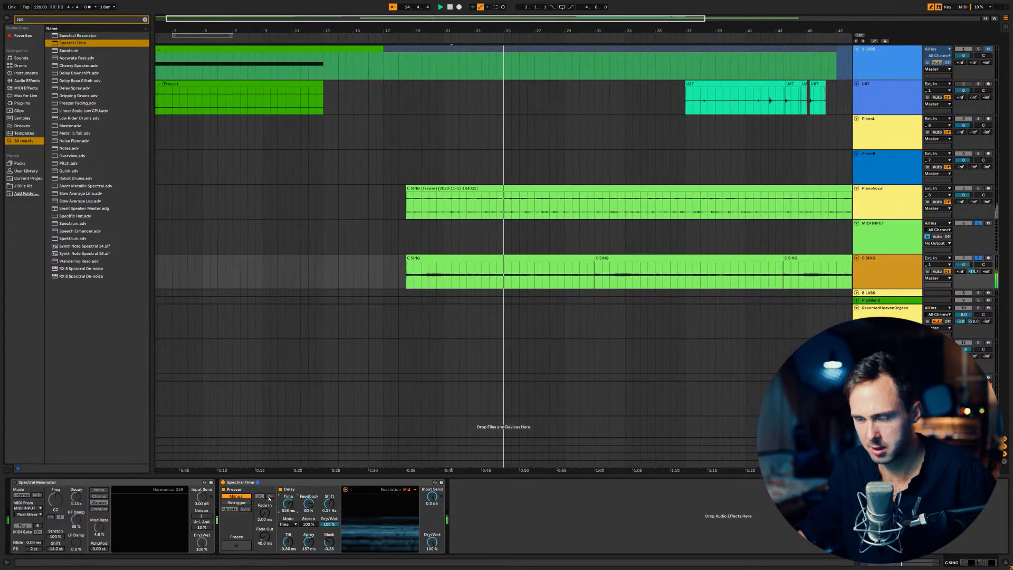
{"action": "left_click", "coordinate": [289, 524]}
{"action": "left_click", "coordinate": [288, 530]}
{"action": "left_click_drag", "start_coordinate": [288, 542], "coordinate": [289, 567]}
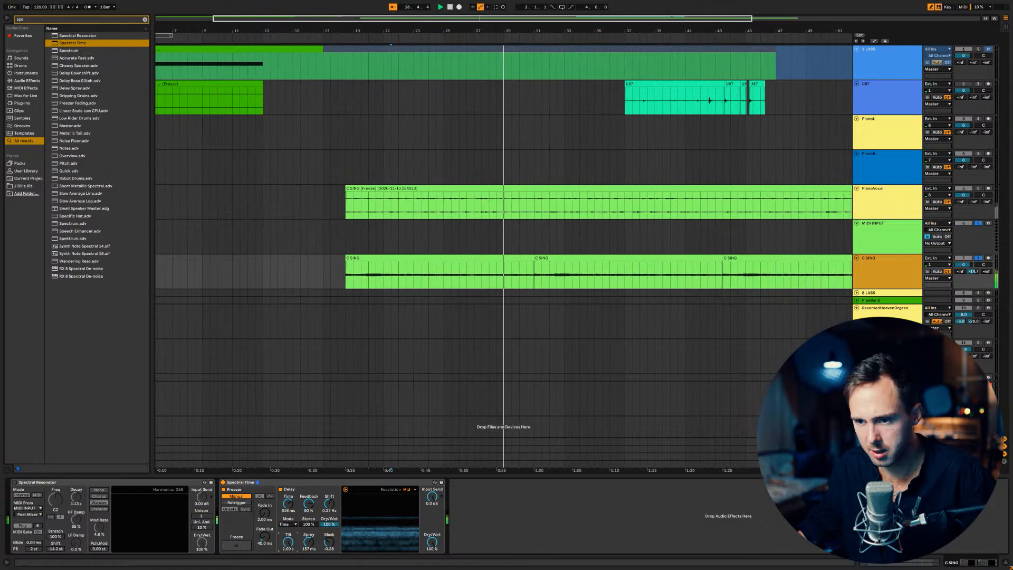
Delete Spectral Time from the C SING track's device chain.
{"action": "left_click", "coordinate": [304, 483]}
{"action": "key", "text": "Delete"}
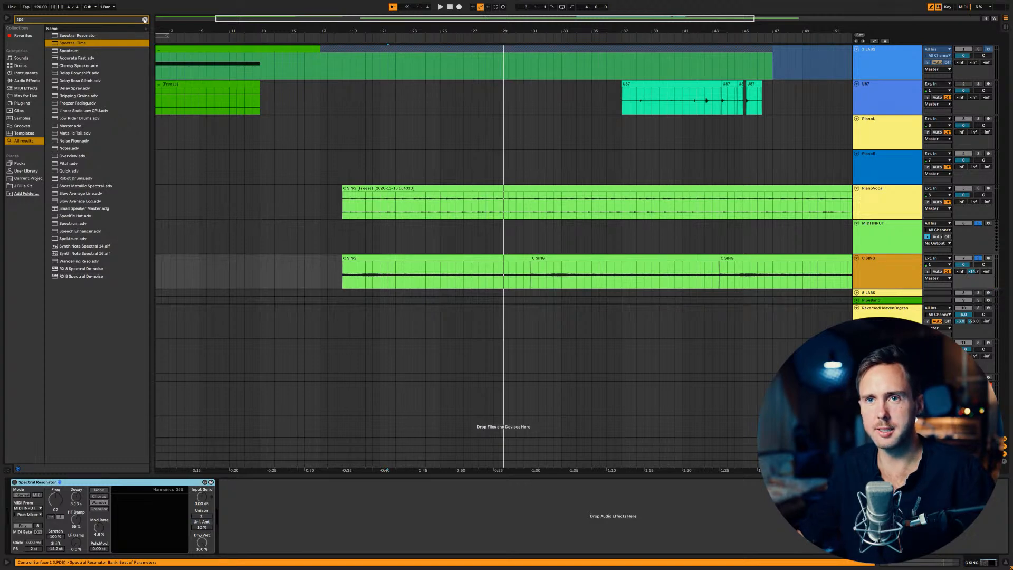
{"action": "left_click_drag", "start_coordinate": [78, 44], "coordinate": [124, 106]}
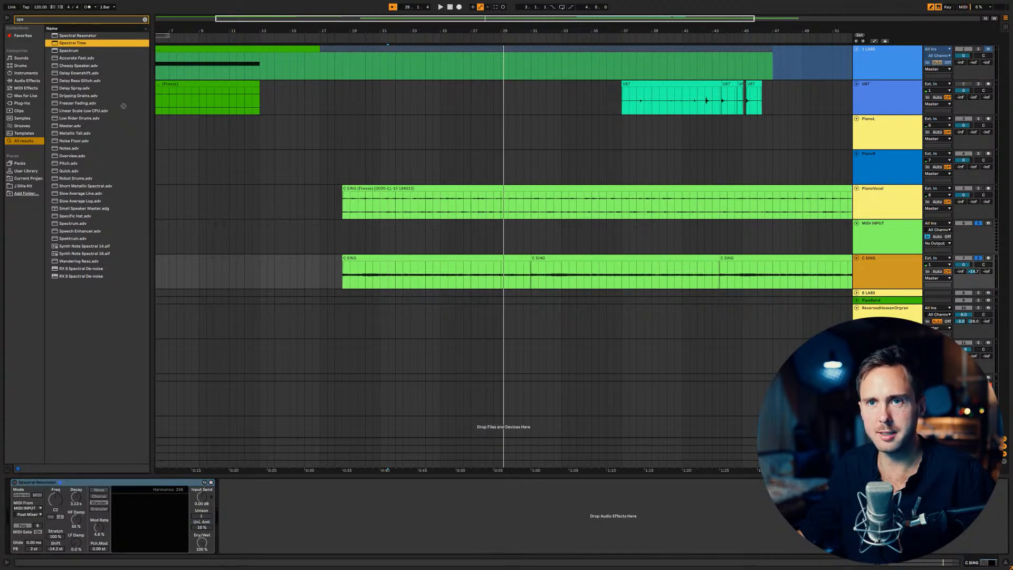
{"action": "key", "text": "Down"}
{"action": "left_click_drag", "start_coordinate": [264, 464], "coordinate": [271, 502]}
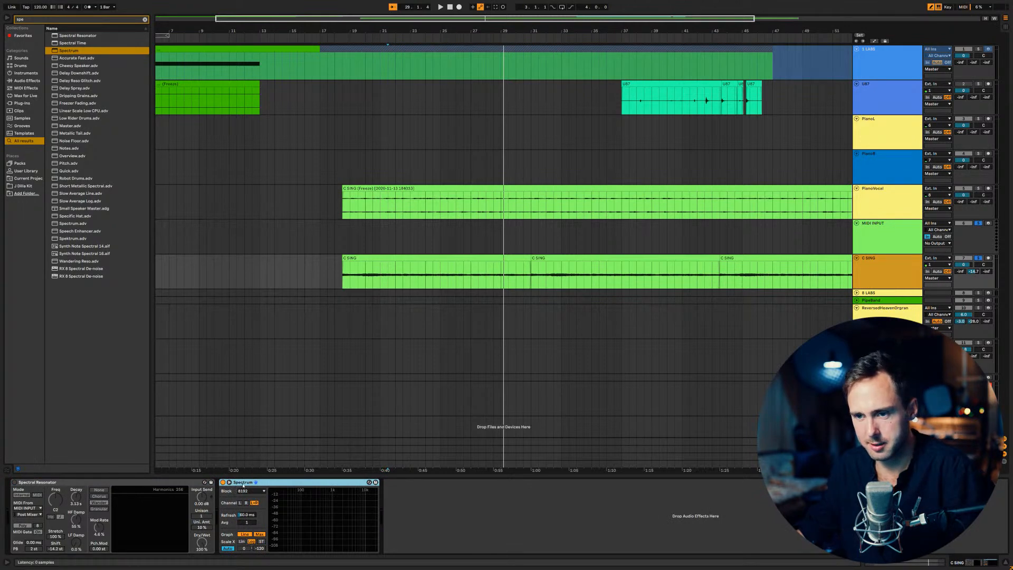
{"action": "key", "text": "Delete"}
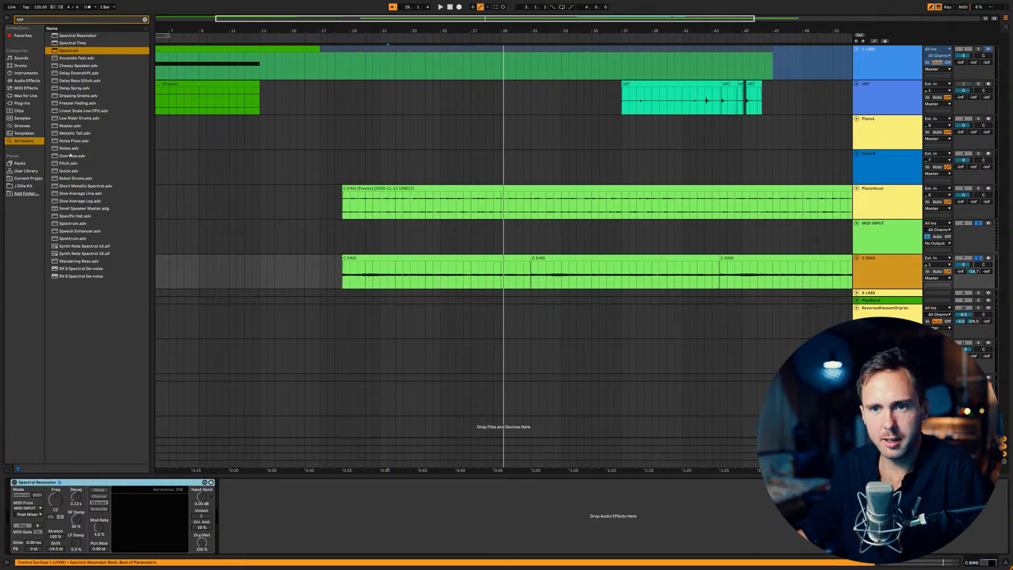
Clear the browser search and list the Drive effects among the audio effects.
{"action": "left_click", "coordinate": [29, 81]}
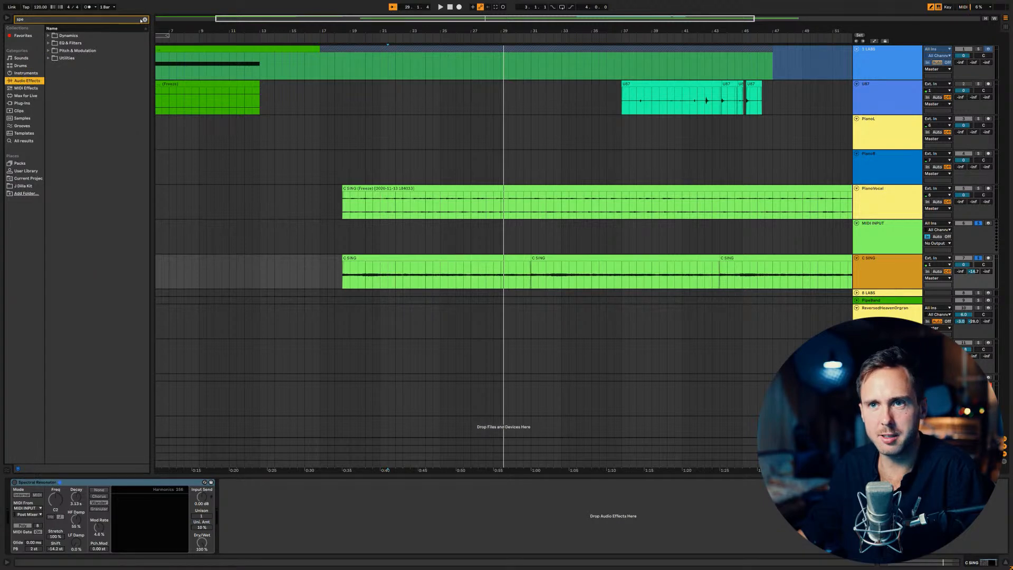
{"action": "left_click", "coordinate": [148, 20]}
{"action": "left_click", "coordinate": [65, 43]}
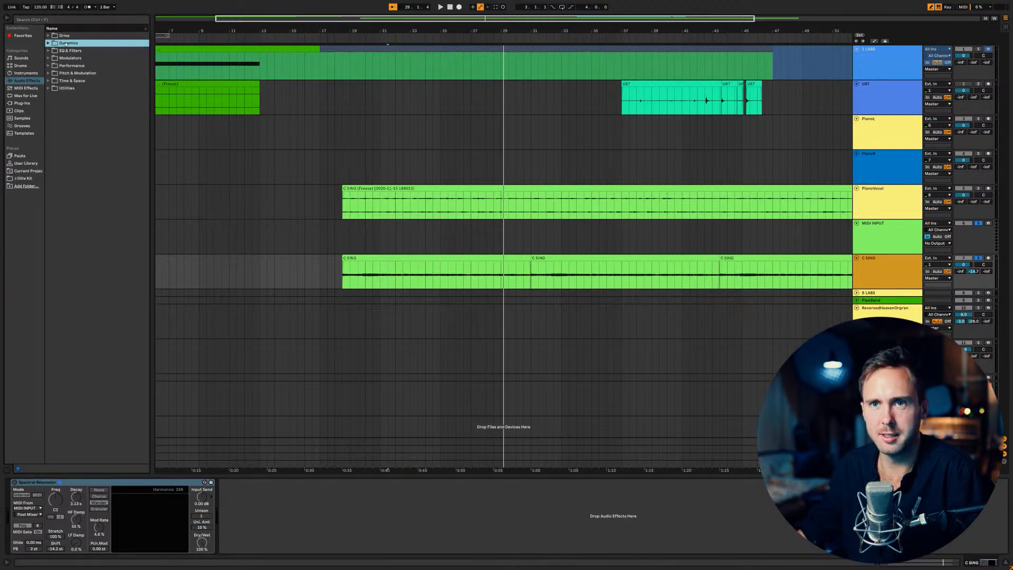
{"action": "left_click", "coordinate": [62, 36]}
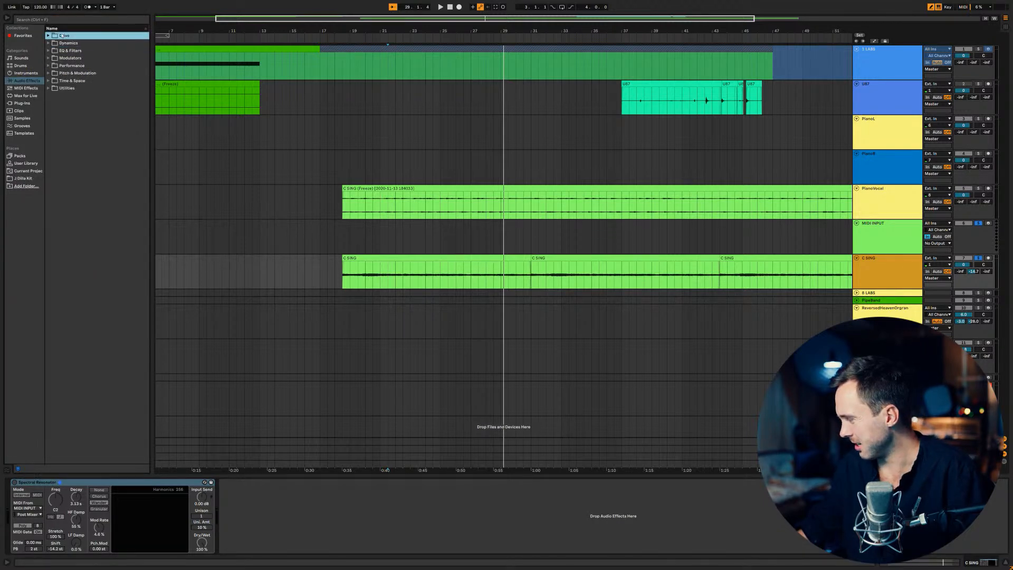
{"action": "left_click", "coordinate": [62, 35]}
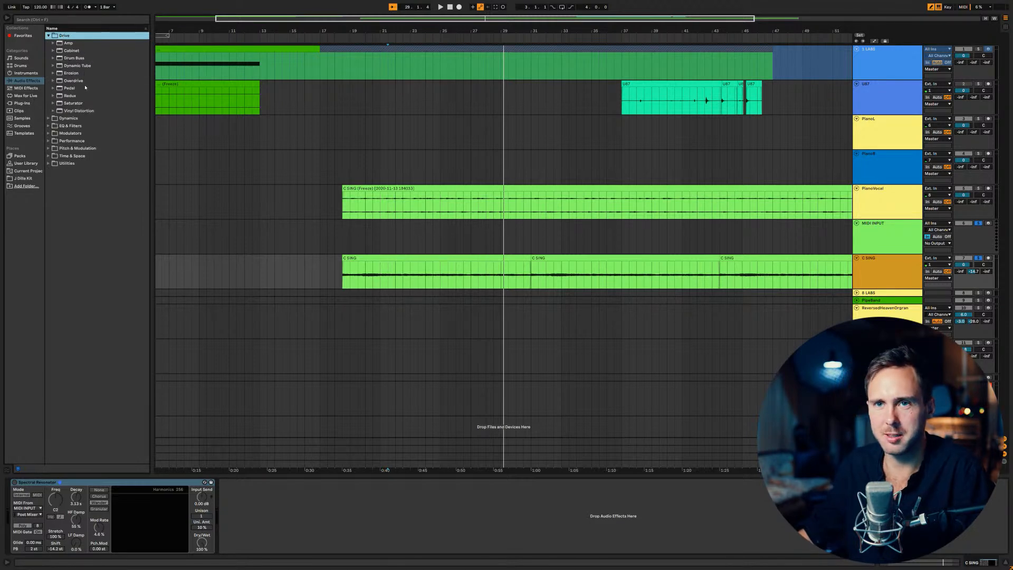
Add Erosion after Spectral Resonator on the C SING track and play the result.
{"action": "double_click", "coordinate": [80, 73]}
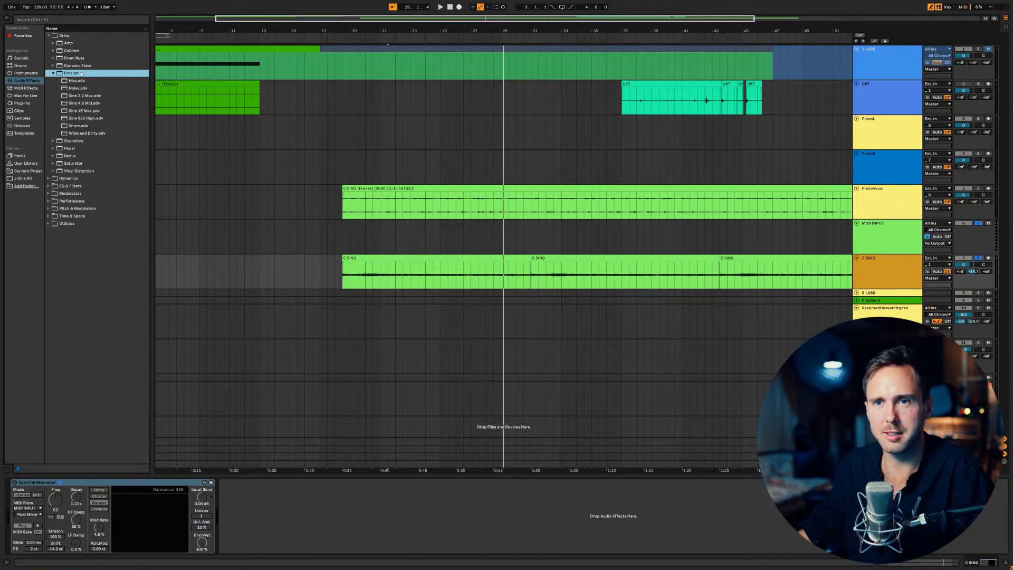
{"action": "left_click", "coordinate": [79, 73]}
{"action": "left_click_drag", "start_coordinate": [240, 503], "coordinate": [277, 490]}
{"action": "key", "text": "space"}
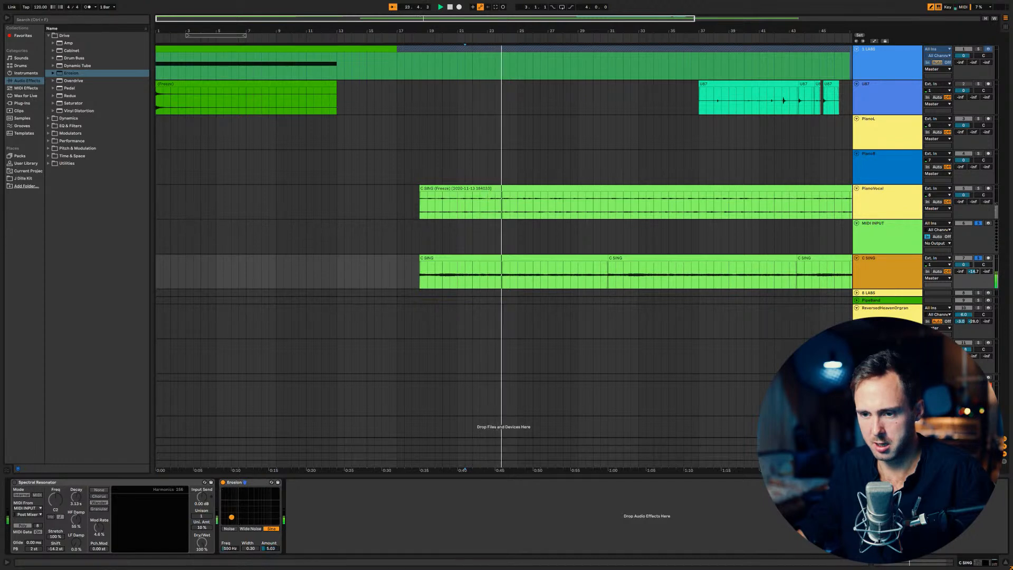
Raise Erosion's frequency and amount, try its Wide Noise and Noise modes, and remove the device.
{"action": "left_click_drag", "start_coordinate": [263, 519], "coordinate": [258, 489]}
{"action": "left_click", "coordinate": [250, 529]}
{"action": "left_click", "coordinate": [229, 529]}
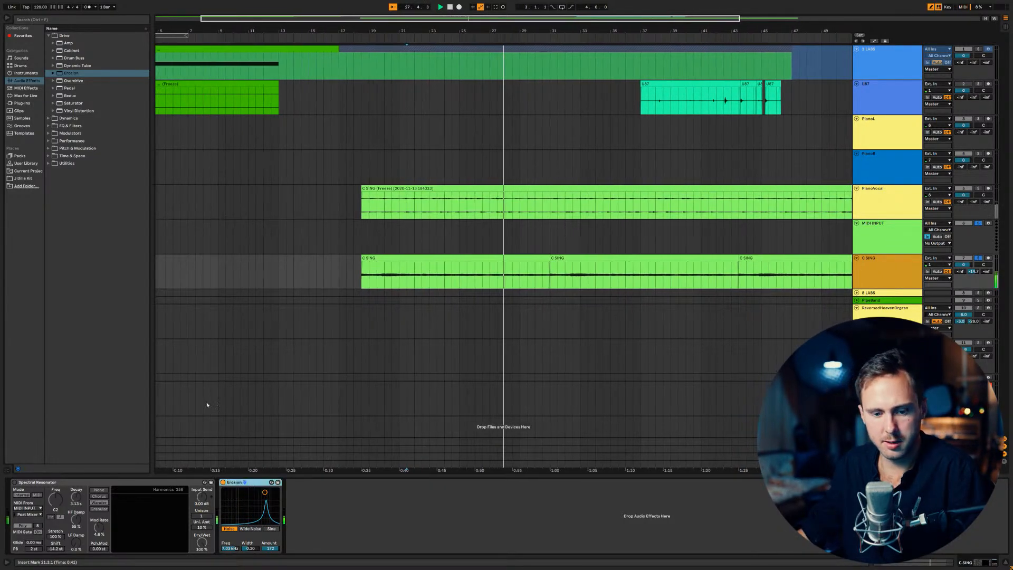
{"action": "key", "text": "Delete"}
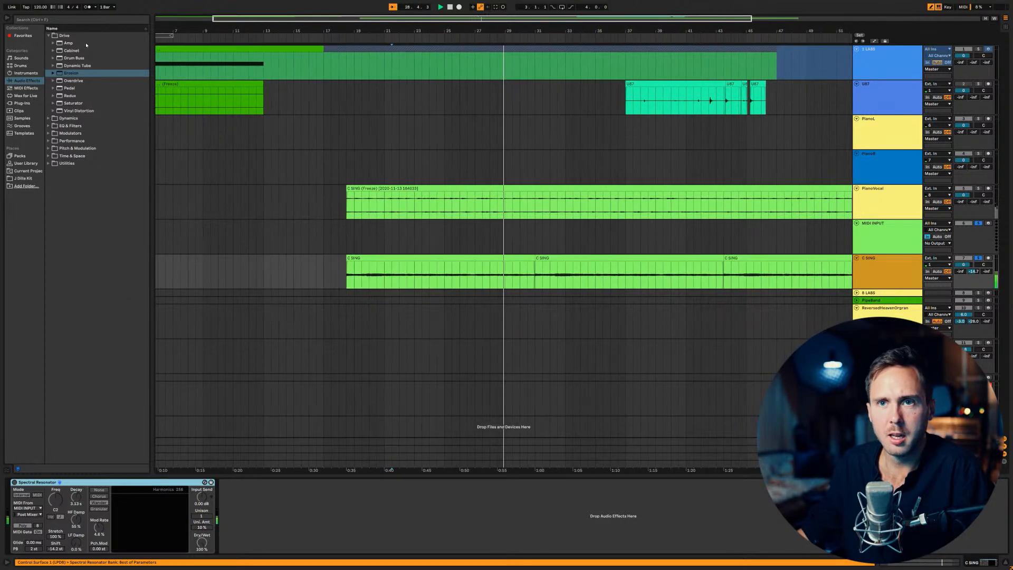
Add Amp after Spectral Resonator on the C SING track and set its amp type to Heavy.
{"action": "left_click_drag", "start_coordinate": [86, 43], "coordinate": [274, 522]}
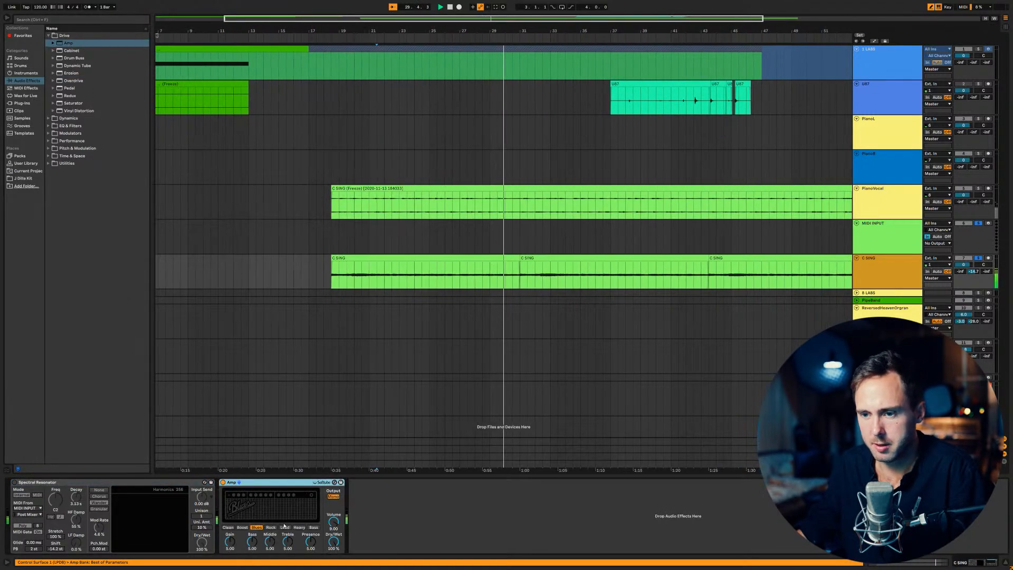
{"action": "left_click", "coordinate": [285, 527]}
{"action": "left_click", "coordinate": [299, 527]}
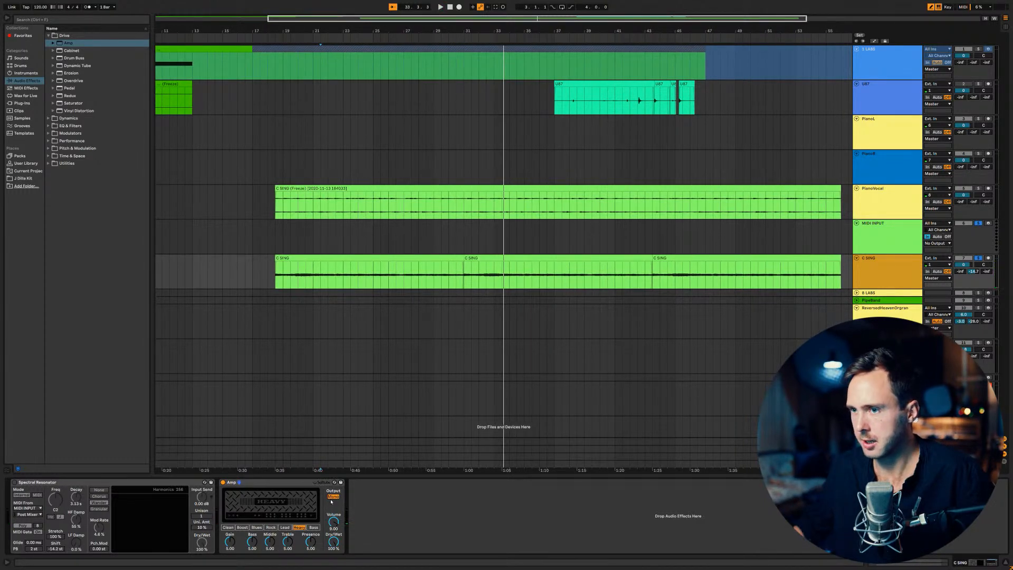
Delete the second and third C SING clips from the C SING track.
{"action": "left_click", "coordinate": [580, 258]}
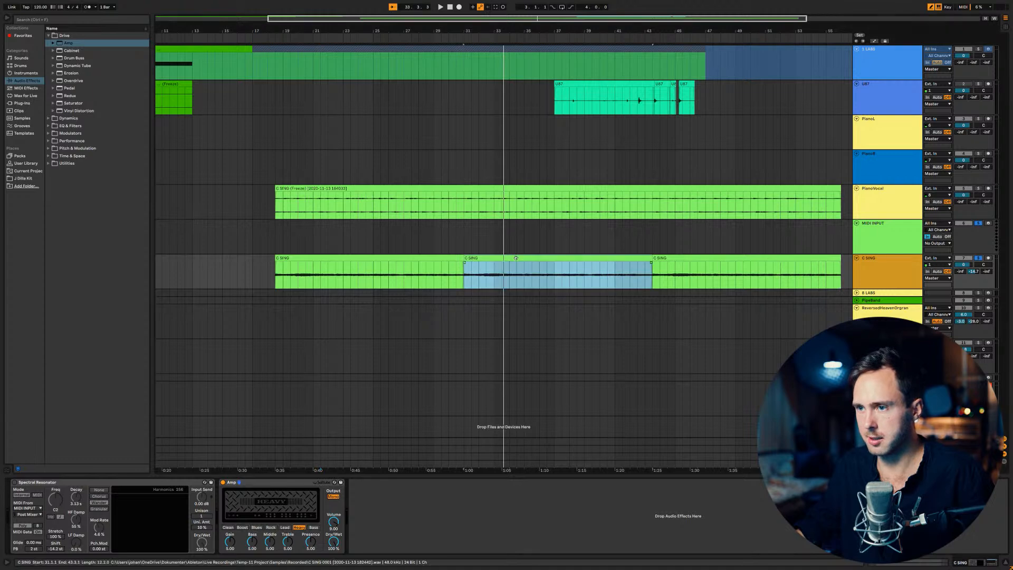
{"action": "left_click", "coordinate": [671, 258], "text": "shift"}
{"action": "key", "text": "Delete"}
{"action": "key", "text": "space"}
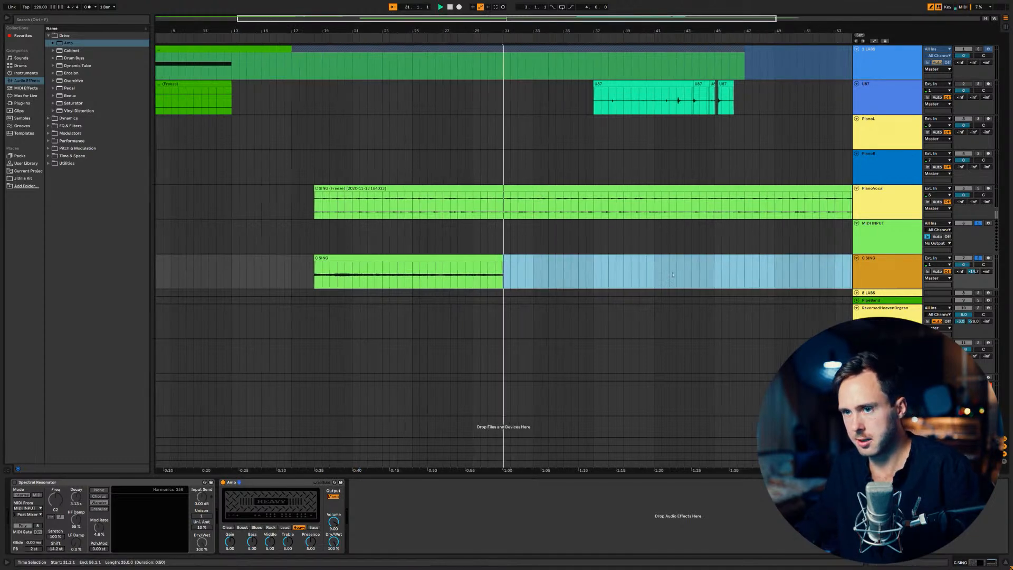
Play the remaining C SING clip and extend it to run from bar 17 to about bar 32.
{"action": "left_click", "coordinate": [415, 259]}
{"action": "key", "text": "space"}
{"action": "key", "text": "space"}
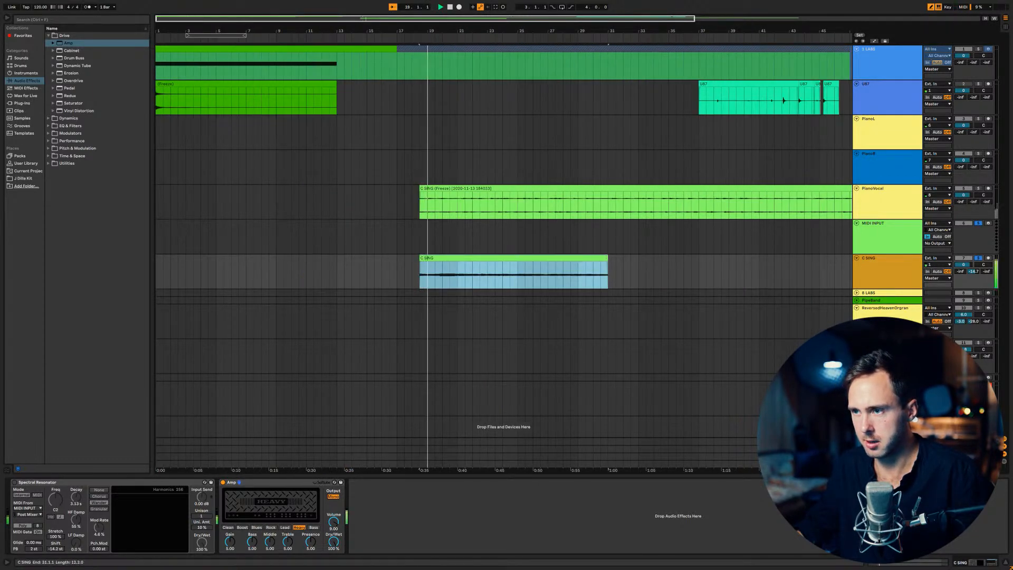
{"action": "key", "text": "space"}
{"action": "left_click_drag", "start_coordinate": [608, 258], "coordinate": [659, 258]}
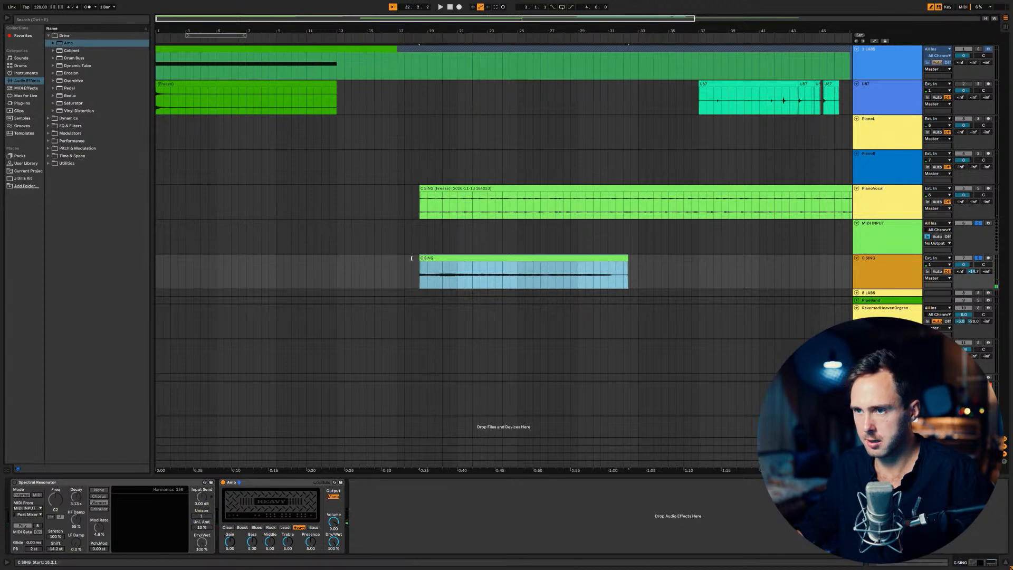
{"action": "left_click_drag", "start_coordinate": [421, 258], "coordinate": [374, 260]}
Freeze the C SING track.
{"action": "left_click", "coordinate": [881, 264]}
{"action": "right_click", "coordinate": [884, 264]}
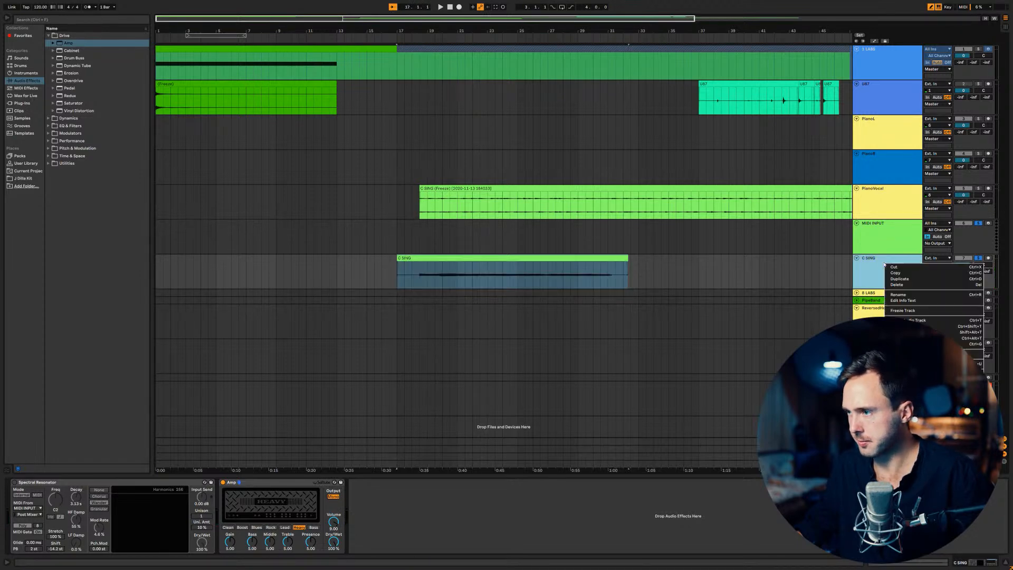
{"action": "left_click", "coordinate": [922, 312]}
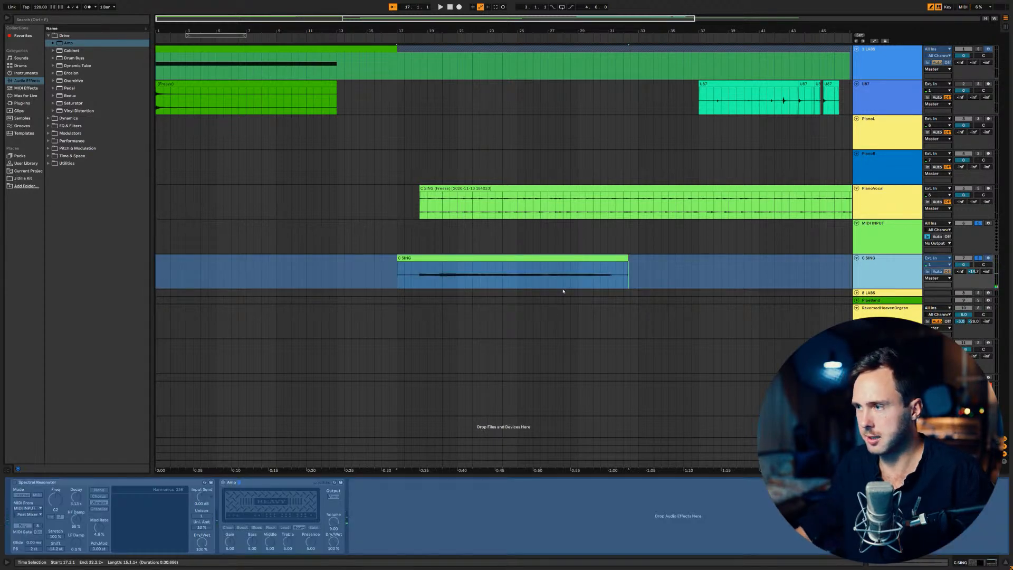
Find Simpler in the browser, add it on a new MIDI track, and load the C SING clip into it as the sample.
{"action": "key", "text": "ctrl+f"}
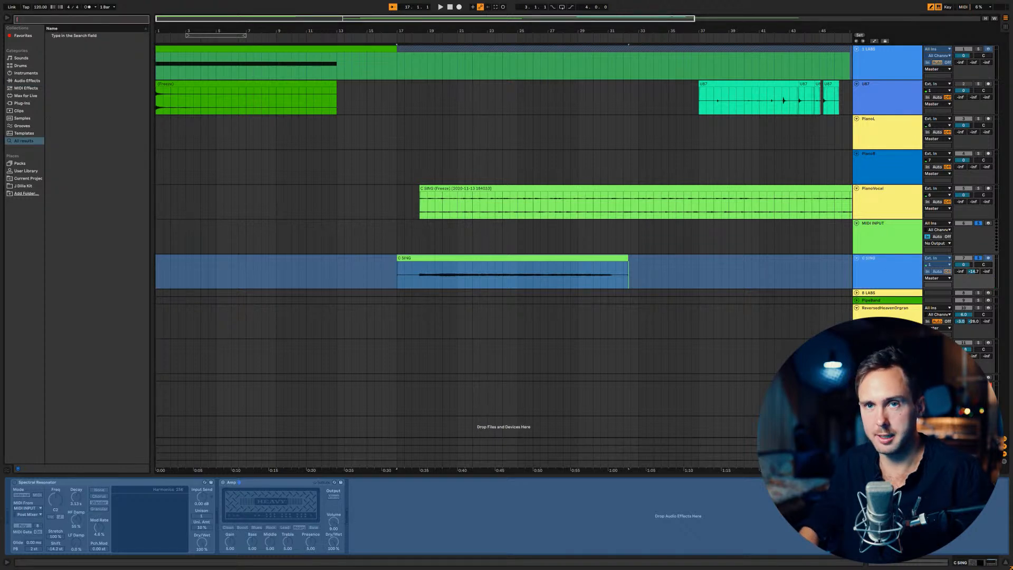
{"action": "type", "text": "simpler"}
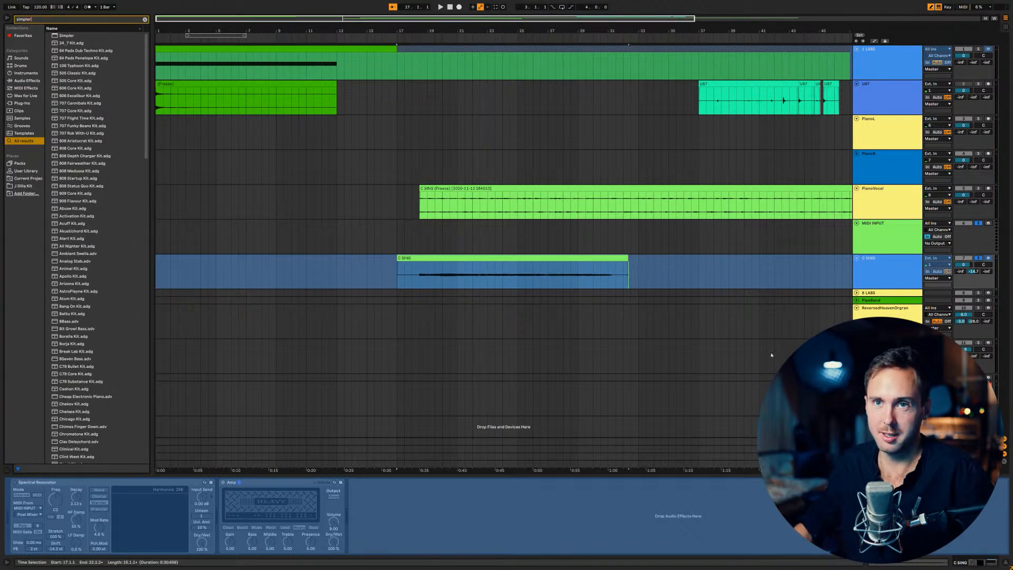
{"action": "key", "text": "Down"}
{"action": "key", "text": "Return"}
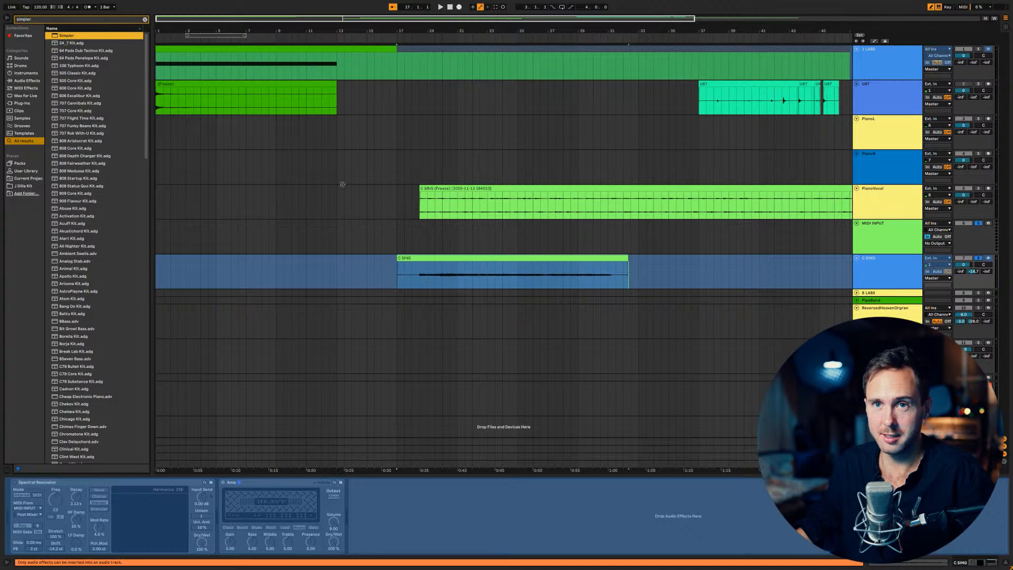
{"action": "left_click_drag", "start_coordinate": [363, 212], "coordinate": [393, 427]}
{"action": "left_click_drag", "start_coordinate": [522, 260], "coordinate": [287, 489]}
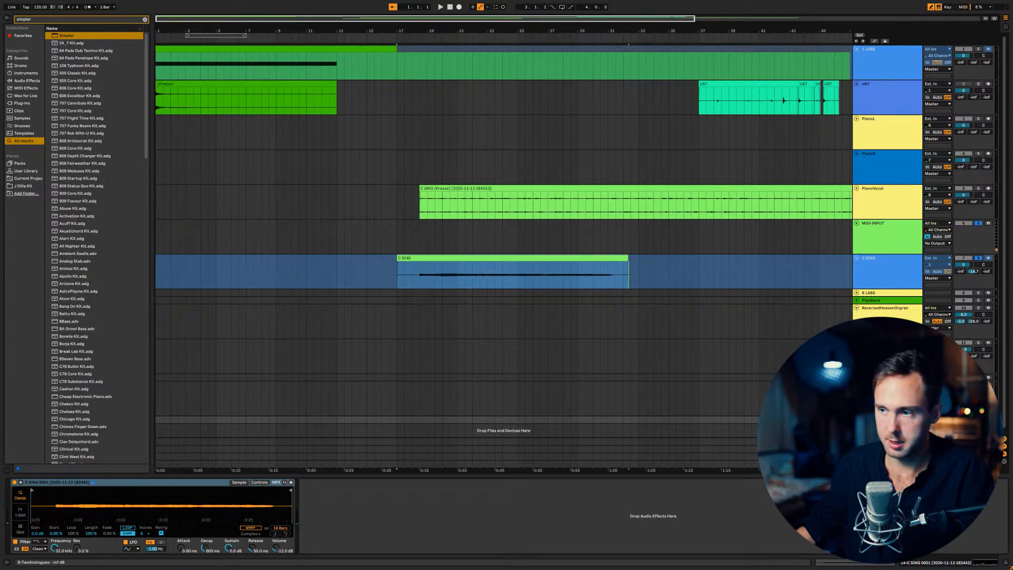
Play the frozen C SING clip from position 18.3.1 and turn off the C SING track's solo.
{"action": "left_click", "coordinate": [419, 244]}
{"action": "key", "text": "space"}
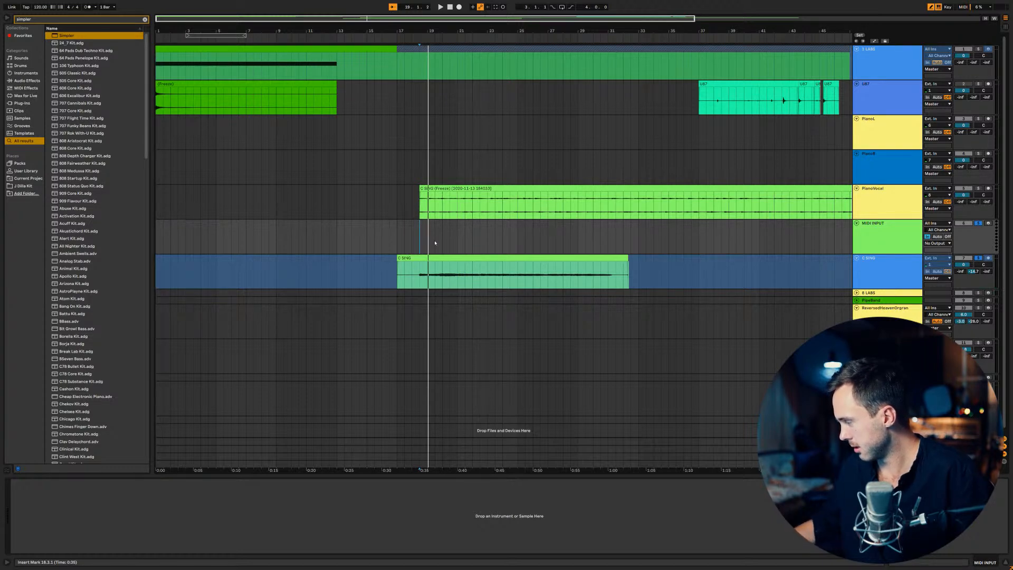
{"action": "key", "text": "space"}
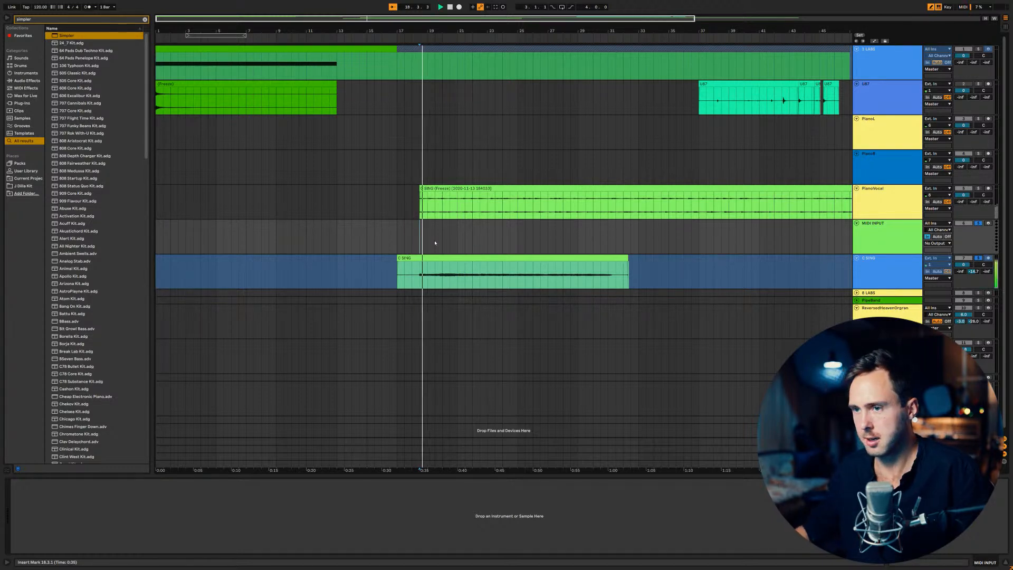
{"action": "left_click", "coordinate": [978, 258]}
{"action": "left_click", "coordinate": [978, 258]}
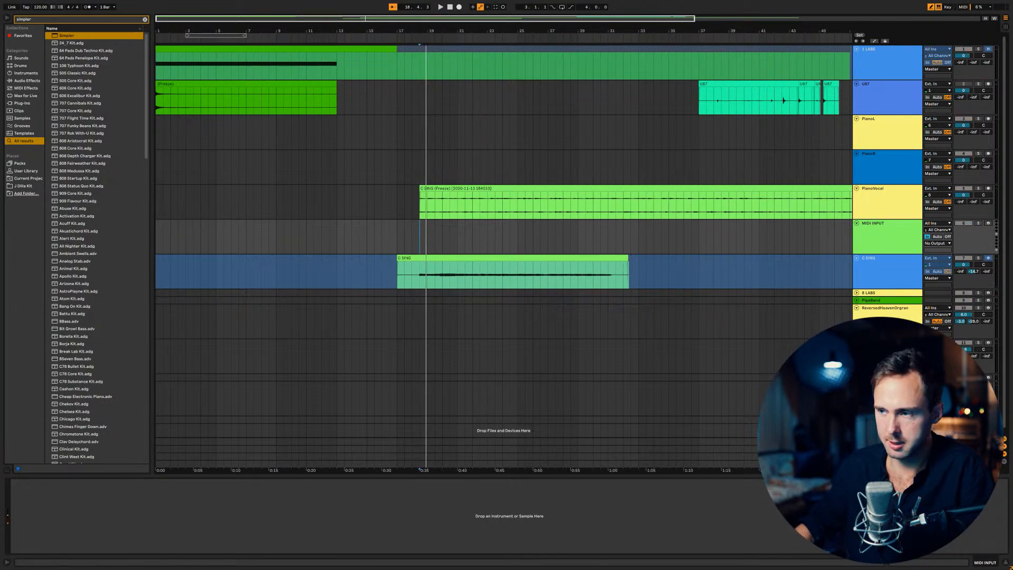
Place the frozen C SING audio on the PianoR track and load it into Simpler in place of the dry vocal.
{"action": "left_click", "coordinate": [887, 420]}
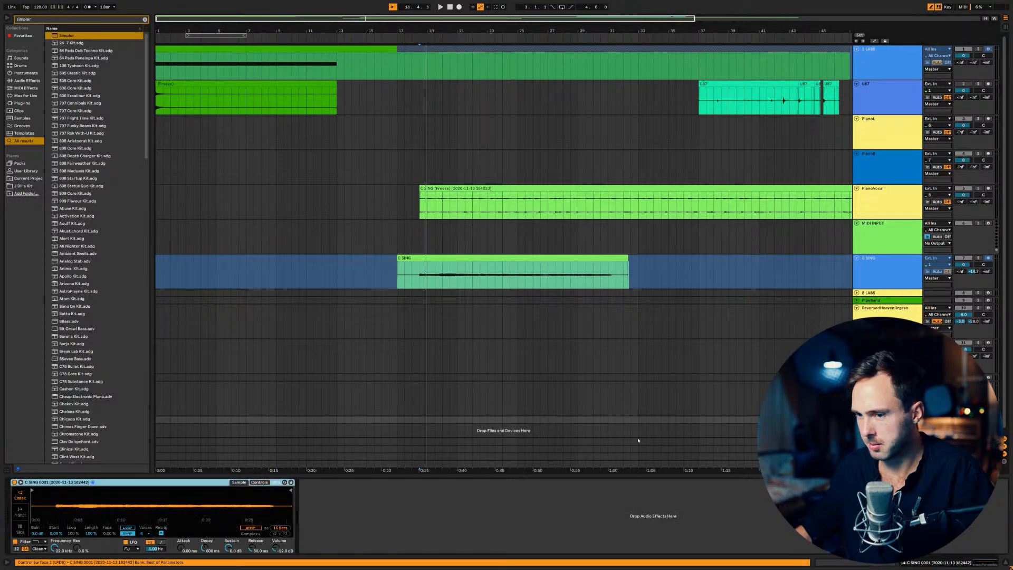
{"action": "left_click_drag", "start_coordinate": [32, 490], "coordinate": [57, 490]}
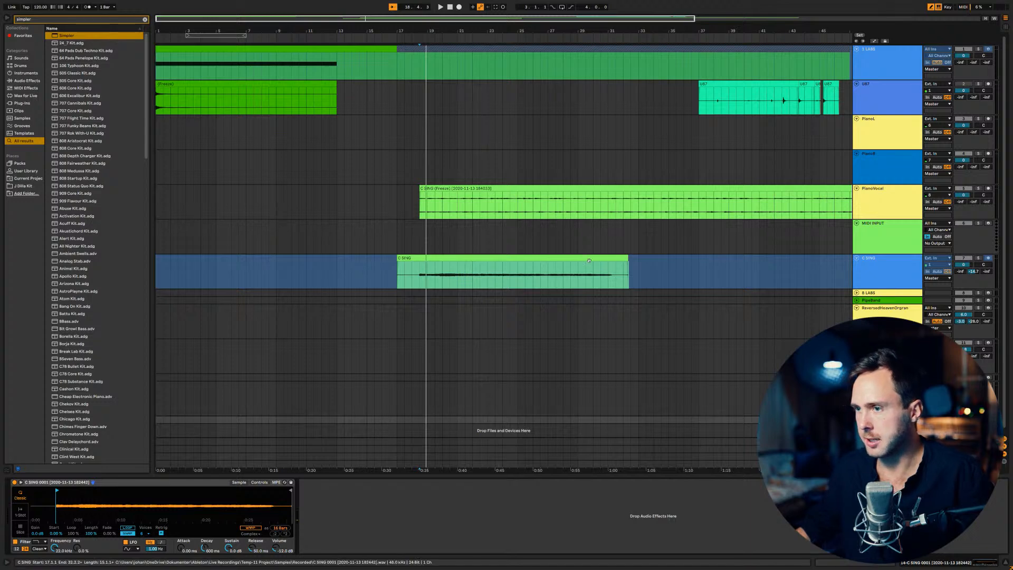
{"action": "left_click_drag", "start_coordinate": [589, 260], "coordinate": [556, 163]}
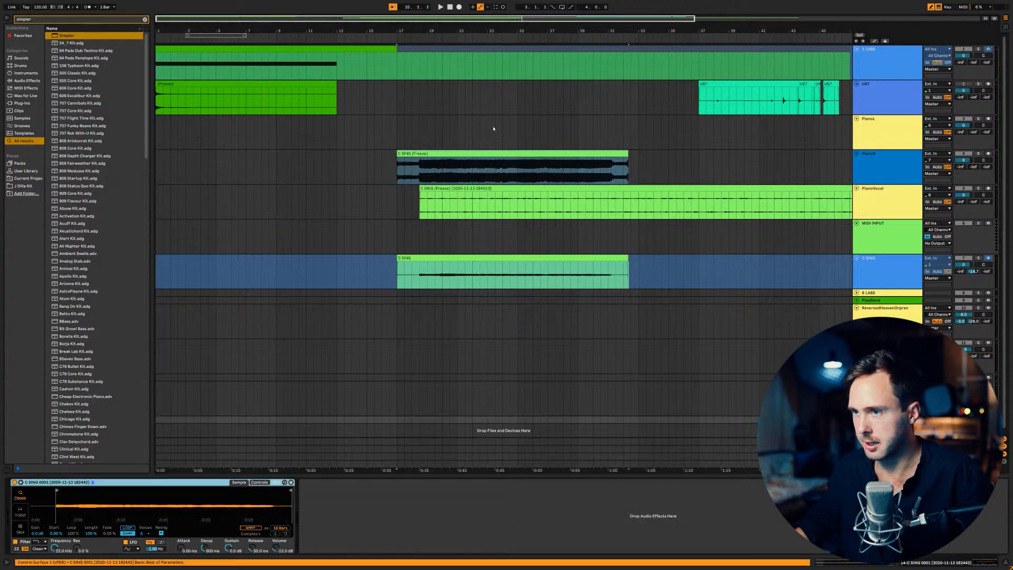
{"action": "left_click_drag", "start_coordinate": [498, 152], "coordinate": [217, 507]}
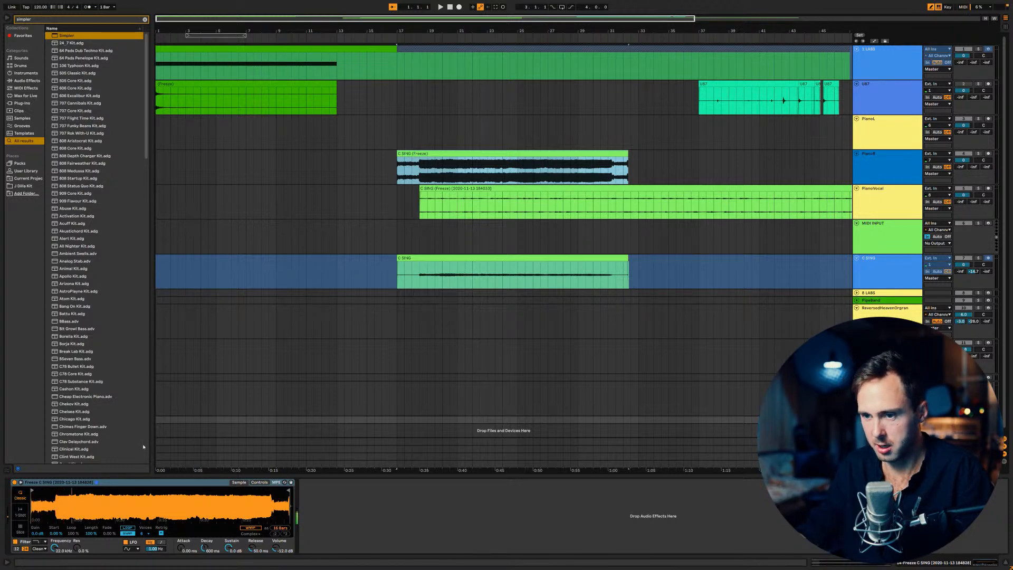
Set Simpler's sample start past the quiet intro, where the loud frozen vocal begins.
{"action": "left_click_drag", "start_coordinate": [56, 504], "coordinate": [56, 528]}
{"action": "left_click_drag", "start_coordinate": [94, 497], "coordinate": [94, 501]}
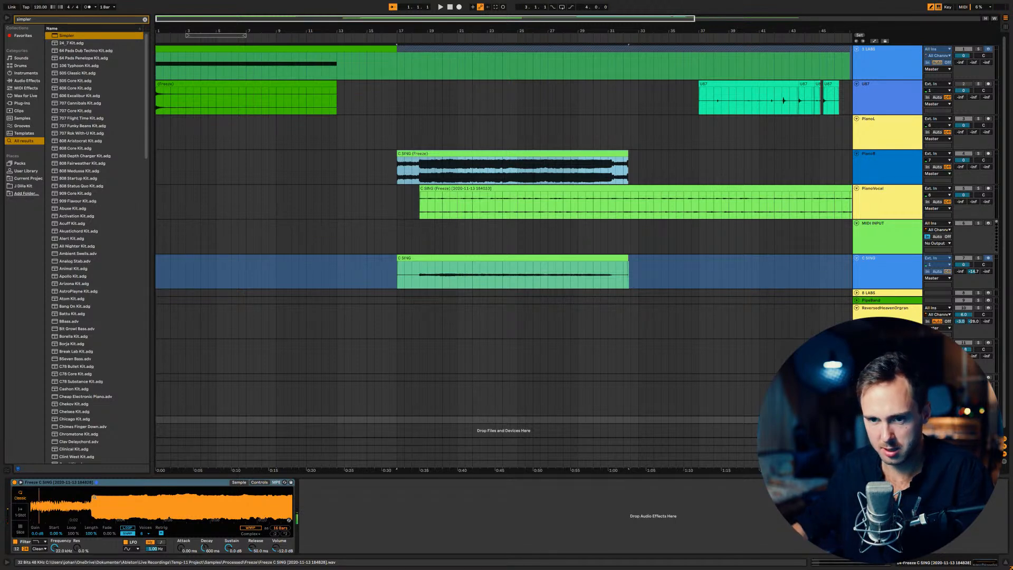
{"action": "left_click_drag", "start_coordinate": [94, 498], "coordinate": [94, 491]}
{"action": "left_click_drag", "start_coordinate": [32, 491], "coordinate": [75, 483]}
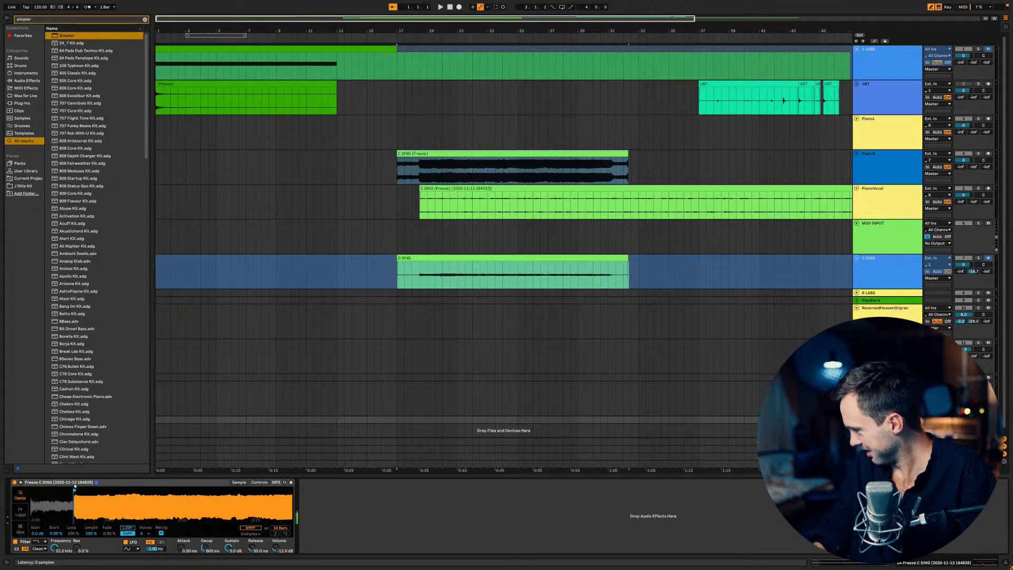
Lower Simpler's filter frequency to about 1.85 kHz and set up the filter envelope with an amount of 72.
{"action": "left_click", "coordinate": [262, 485]}
{"action": "left_click", "coordinate": [259, 482]}
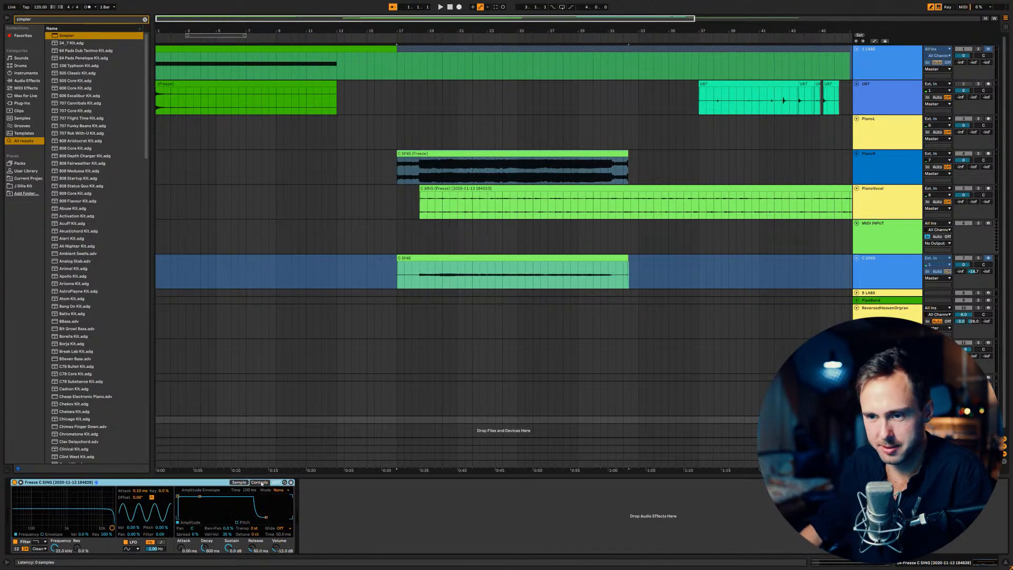
{"action": "left_click_drag", "start_coordinate": [112, 528], "coordinate": [76, 528]}
{"action": "left_click", "coordinate": [43, 534]}
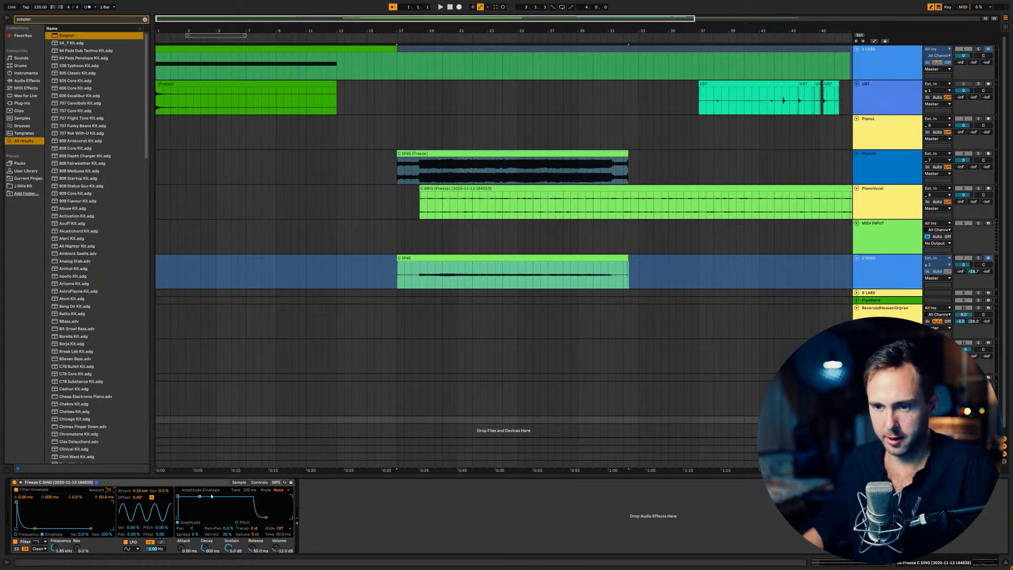
Refine Simpler's sample start to the exact onset of the loud waveform.
{"action": "left_click", "coordinate": [247, 482]}
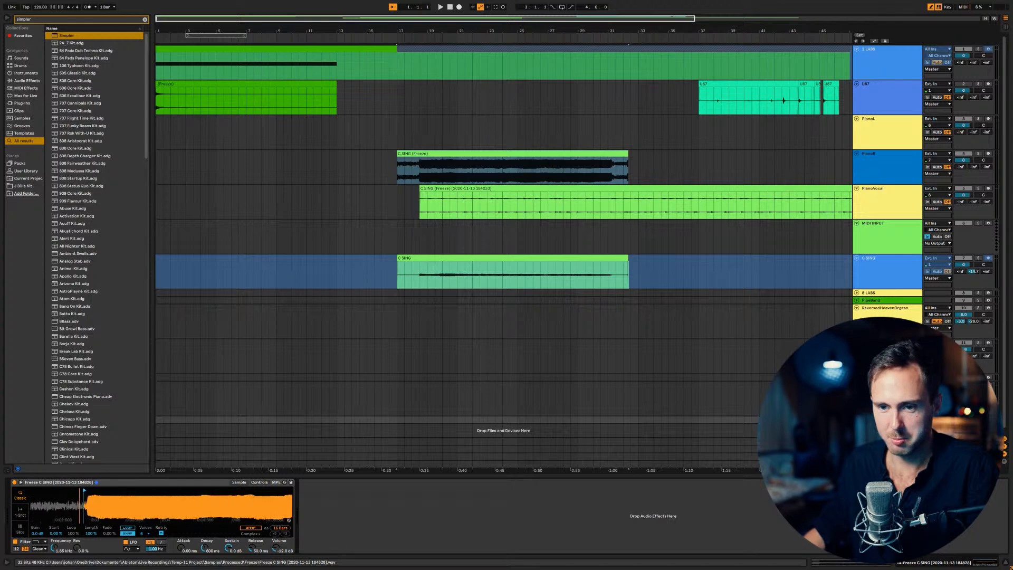
{"action": "left_click_drag", "start_coordinate": [127, 494], "coordinate": [173, 492]}
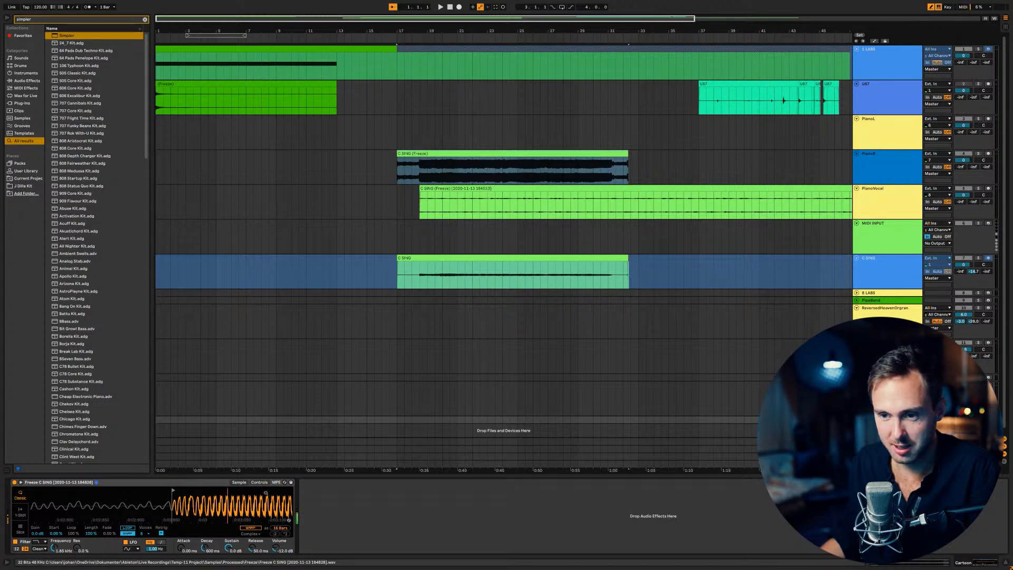
Set Simpler's filter envelope decay to about 845 ms and its filter frequency to about 1.34 kHz.
{"action": "left_click", "coordinate": [251, 484]}
{"action": "left_click", "coordinate": [259, 483]}
{"action": "left_click_drag", "start_coordinate": [50, 530], "coordinate": [55, 529]}
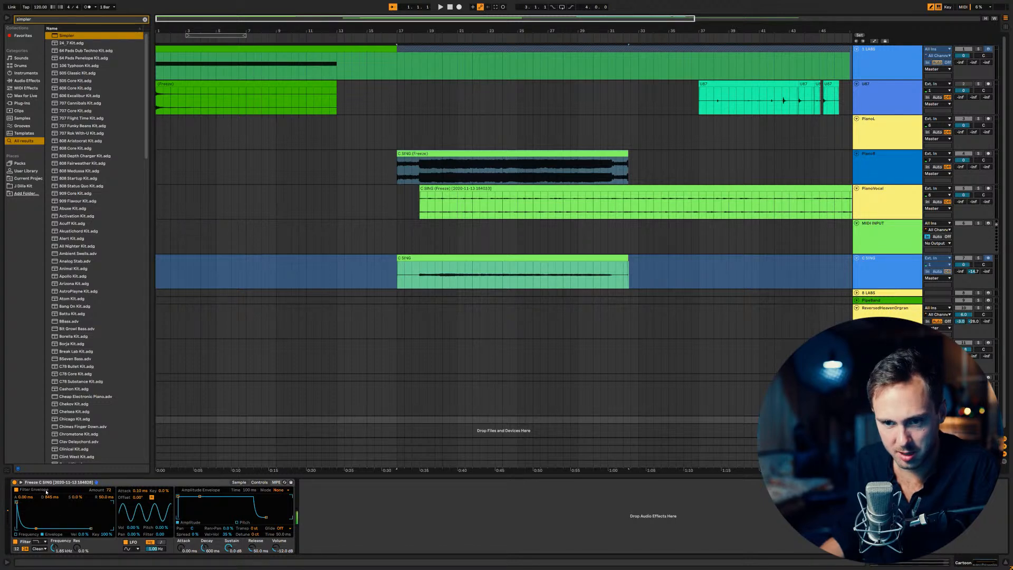
{"action": "left_click", "coordinate": [33, 534]}
{"action": "left_click_drag", "start_coordinate": [75, 528], "coordinate": [71, 528]}
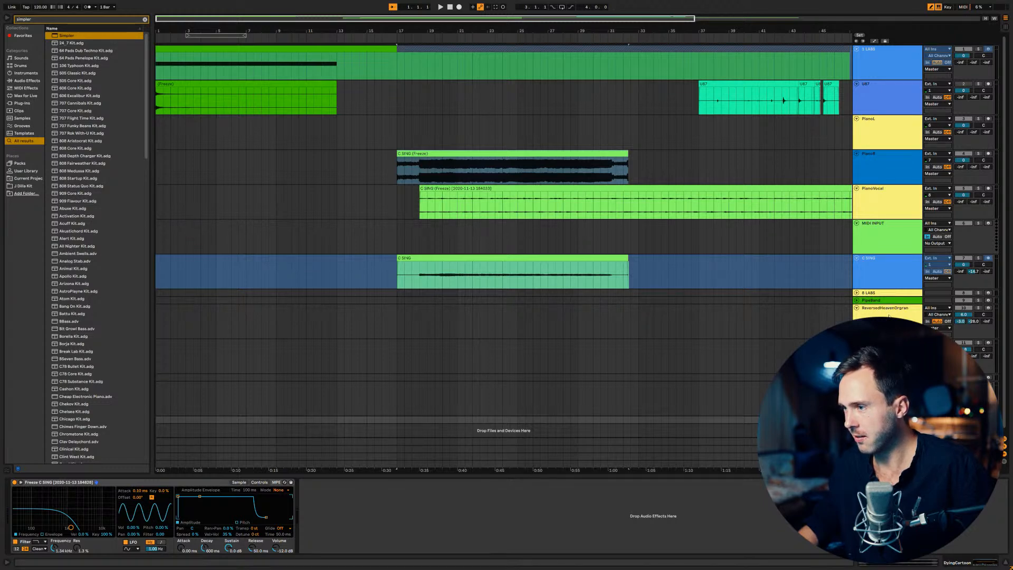
View the ReversedHeavenOrgan track's devices, and record-arm and unfold the DyingBagpipes track for playing.
{"action": "left_click", "coordinate": [898, 315]}
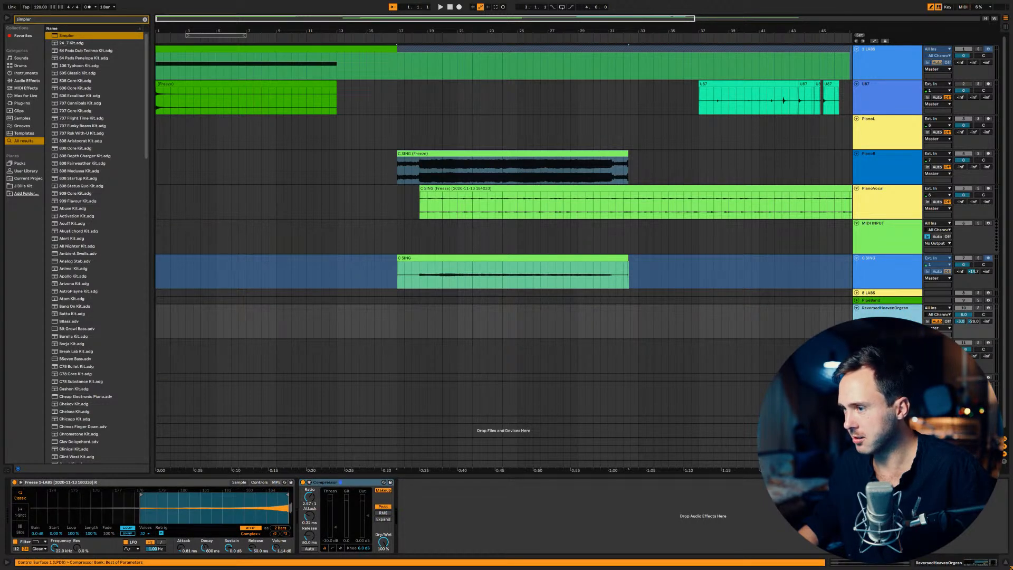
{"action": "left_click", "coordinate": [991, 378]}
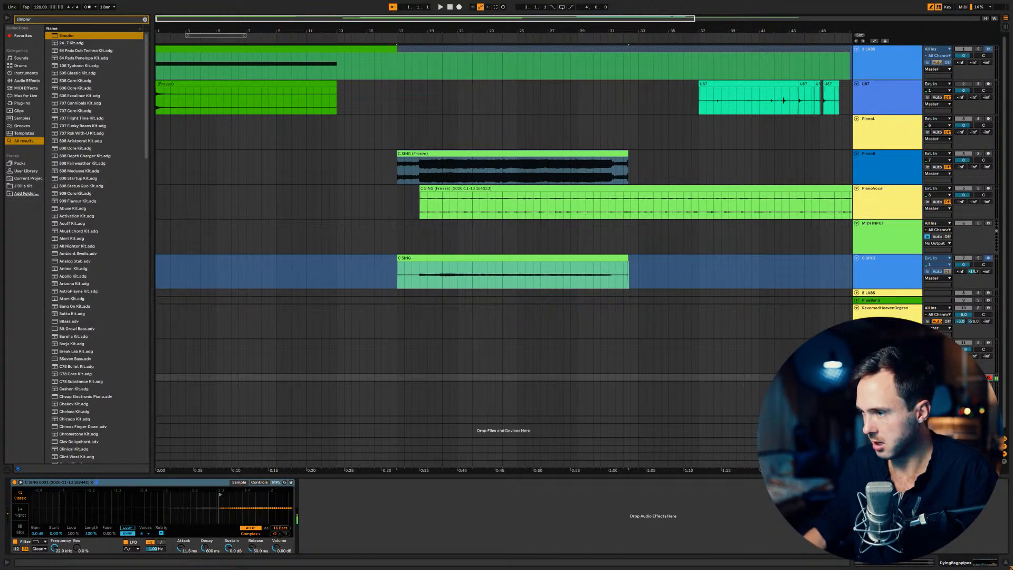
{"action": "left_click", "coordinate": [857, 377]}
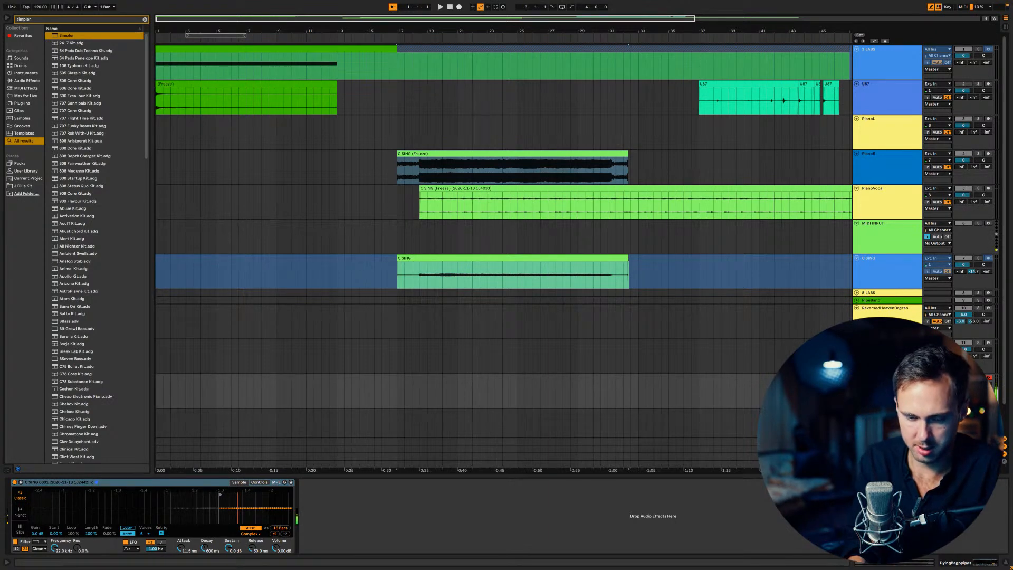
Solo and record-arm the EndlessGlass track to audition its Simpler instrument, and release the solo.
{"action": "left_click", "coordinate": [978, 377]}
{"action": "left_click", "coordinate": [978, 343]}
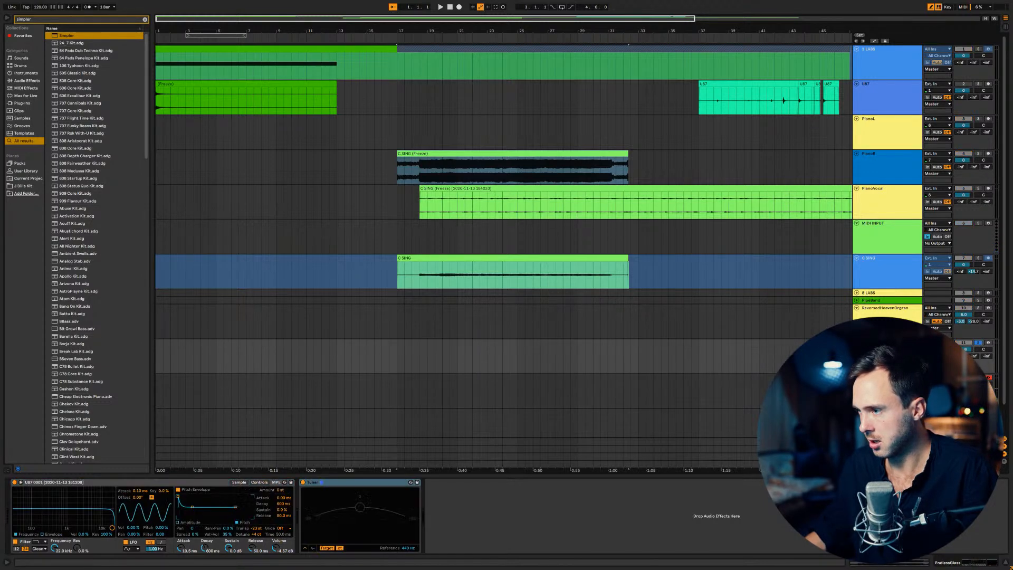
{"action": "left_click", "coordinate": [988, 342]}
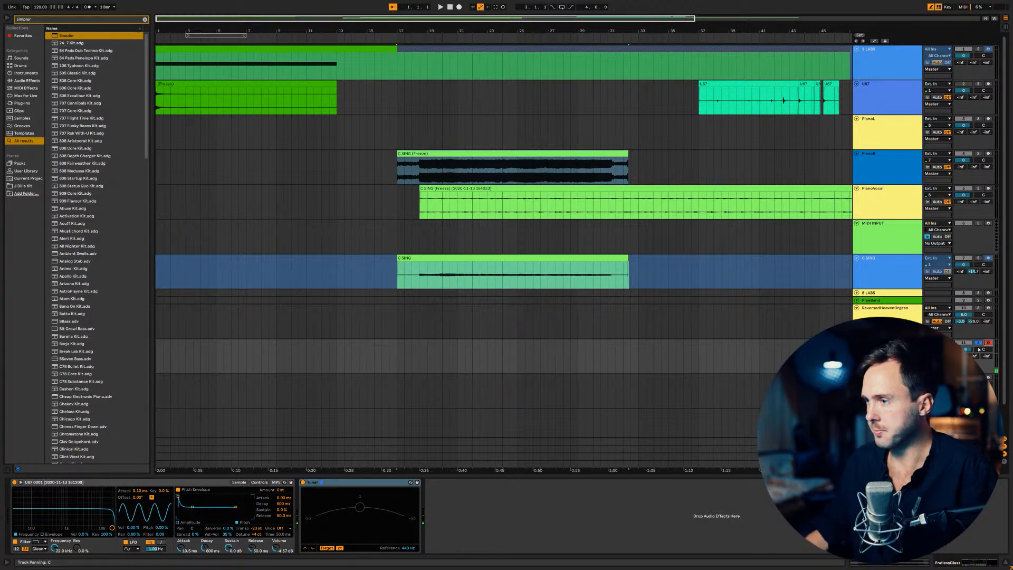
{"action": "left_click", "coordinate": [979, 343]}
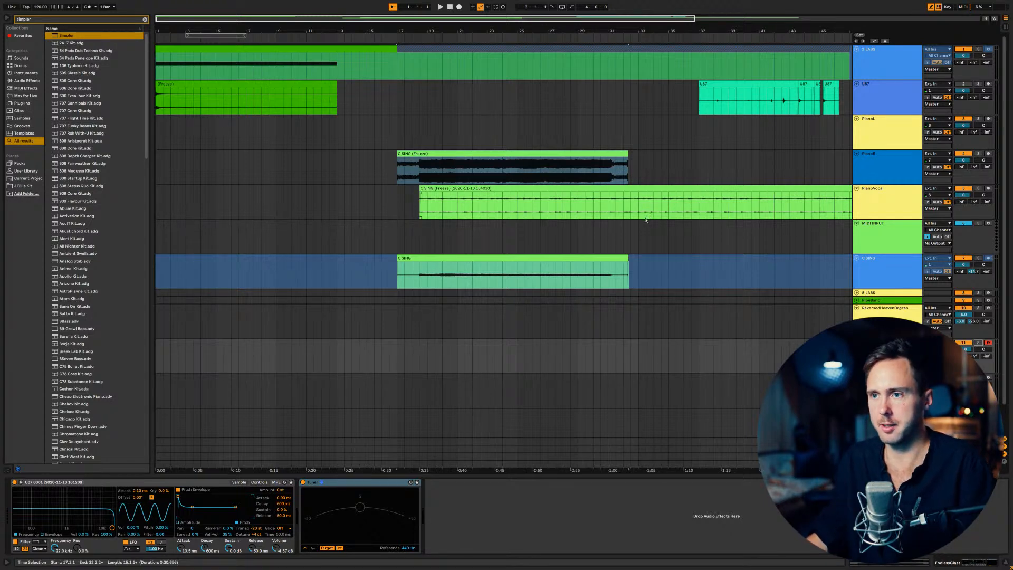
Select the C SING track and unfreeze it.
{"action": "scroll", "coordinate": [647, 218], "scroll_direction": "down", "scroll_amount": 1}
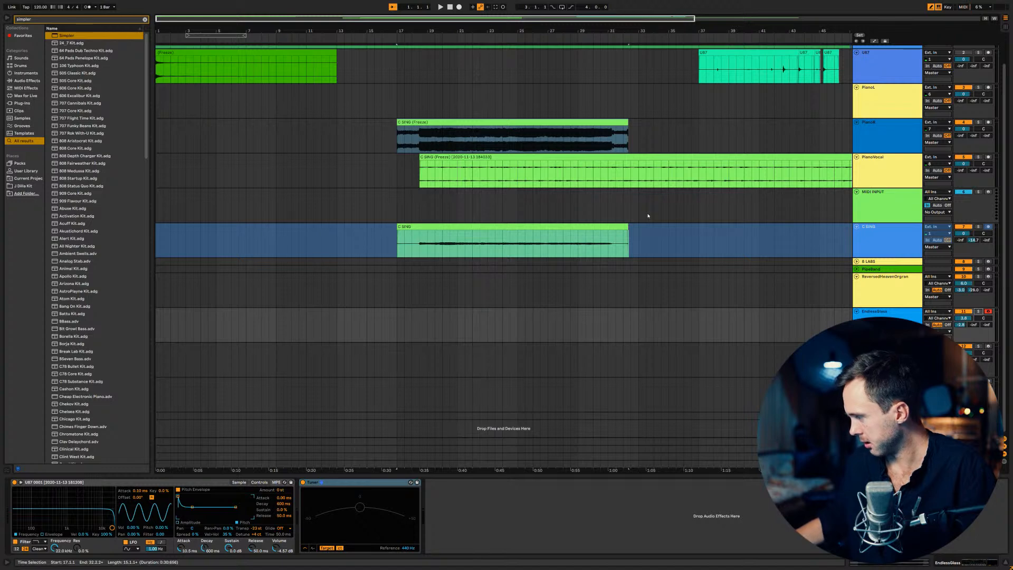
{"action": "left_click", "coordinate": [885, 235]}
{"action": "scroll", "coordinate": [884, 235], "scroll_direction": "up", "scroll_amount": 1}
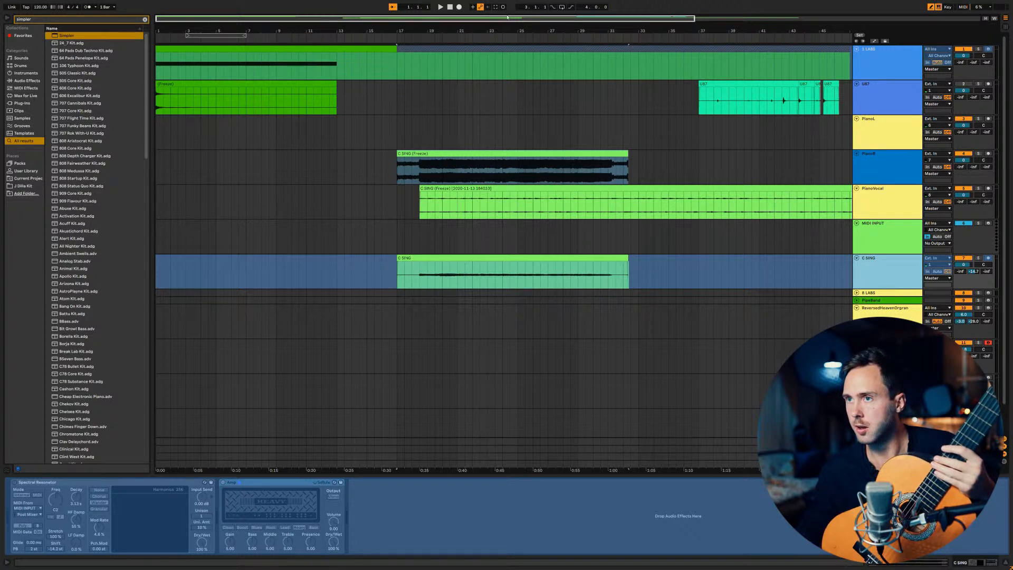
{"action": "double_click", "coordinate": [508, 17]}
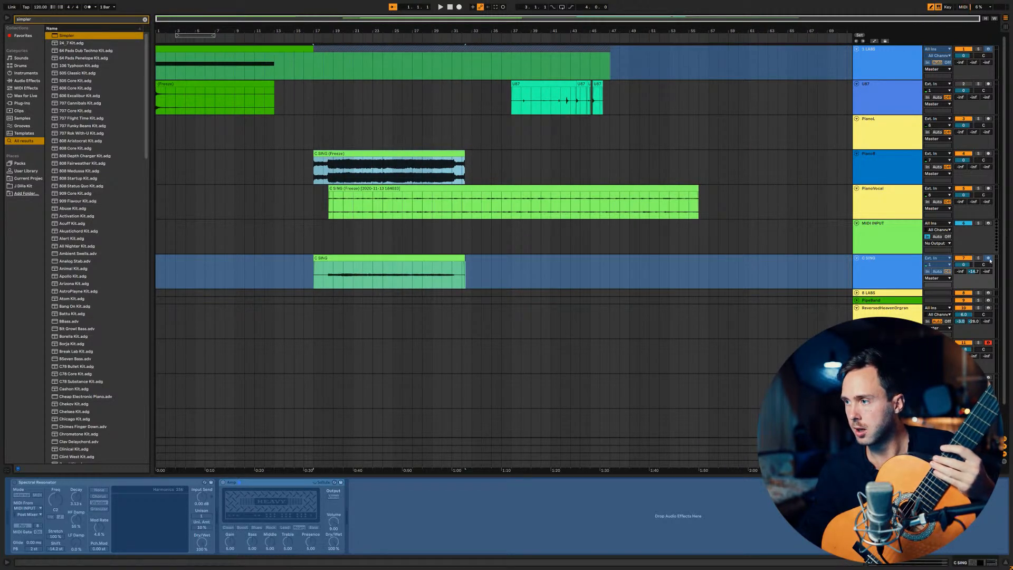
{"action": "right_click", "coordinate": [932, 263]}
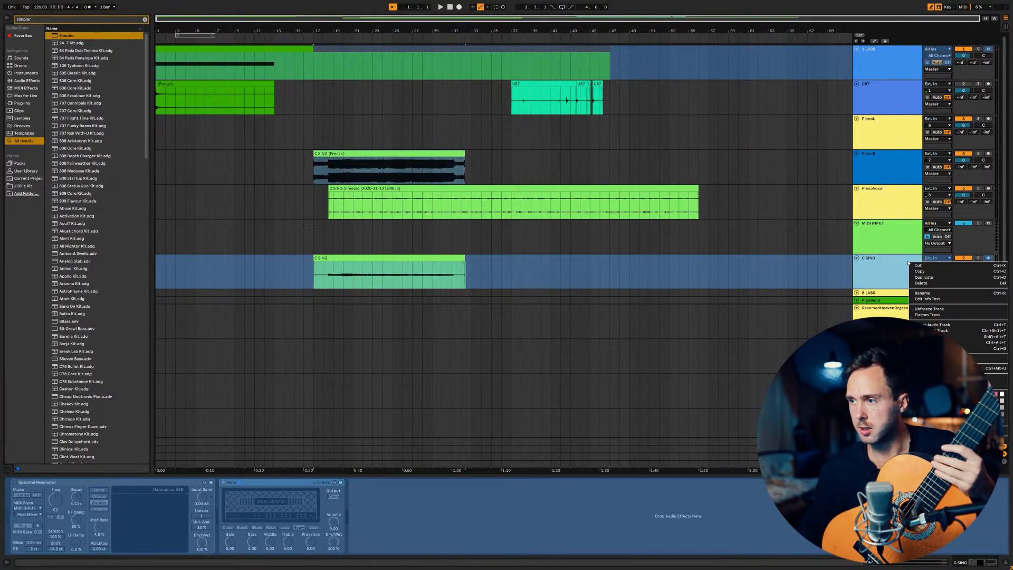
{"action": "left_click", "coordinate": [947, 309]}
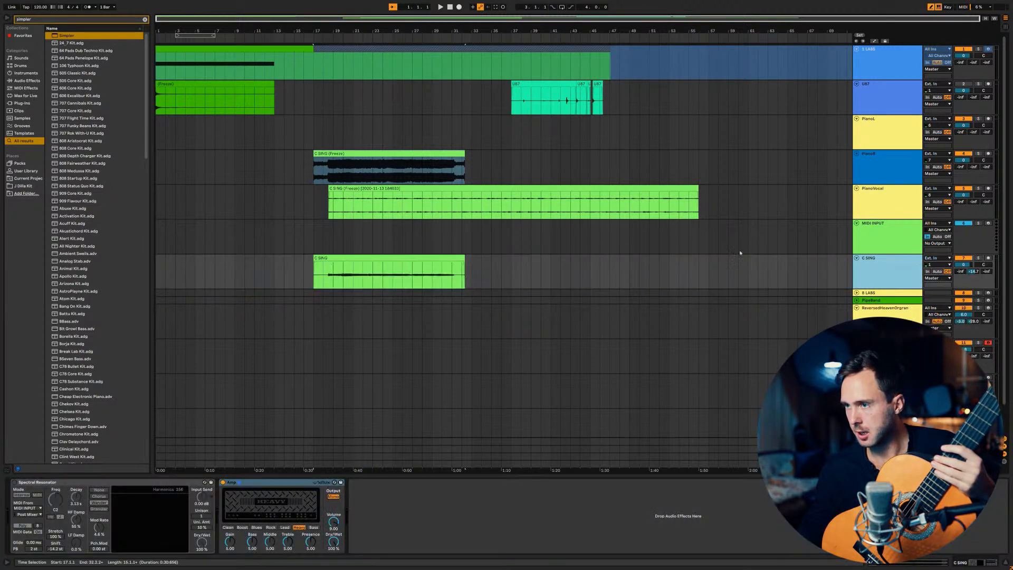
Record a new guitar take on the armed C SING track from bar 57 to about bar 79.
{"action": "left_click", "coordinate": [709, 268]}
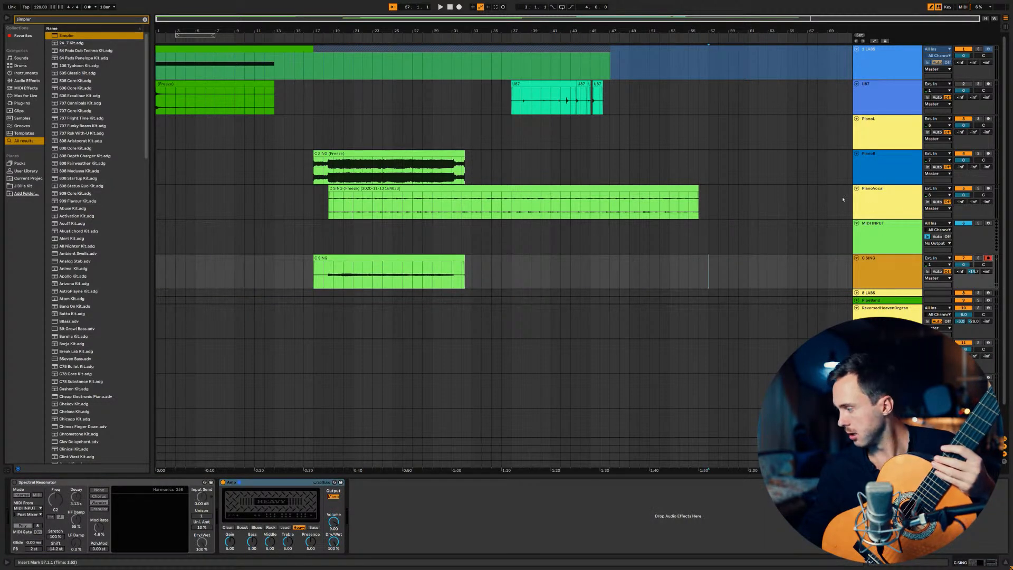
{"action": "left_click", "coordinate": [459, 7]}
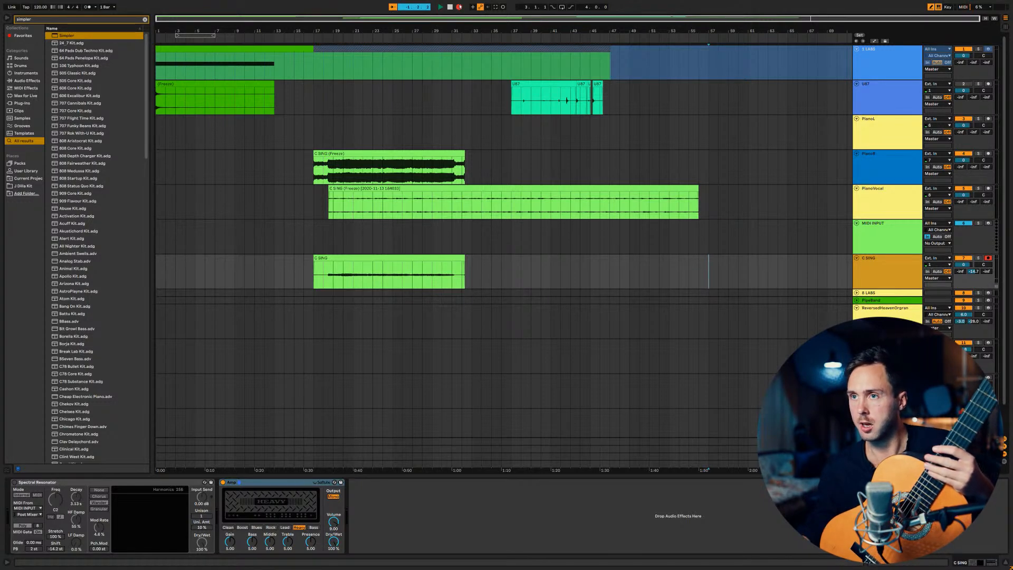
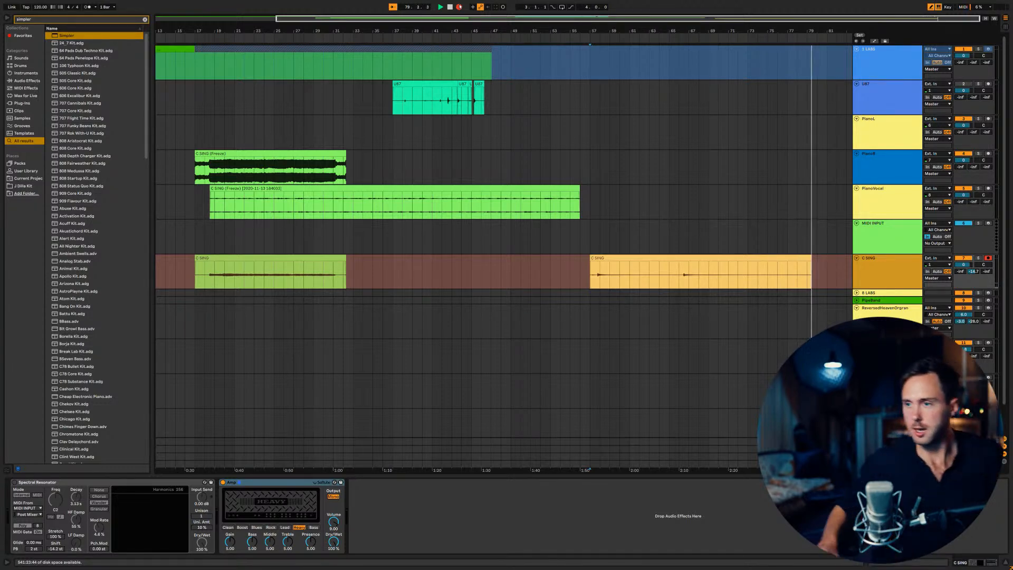
{"action": "key", "text": "space"}
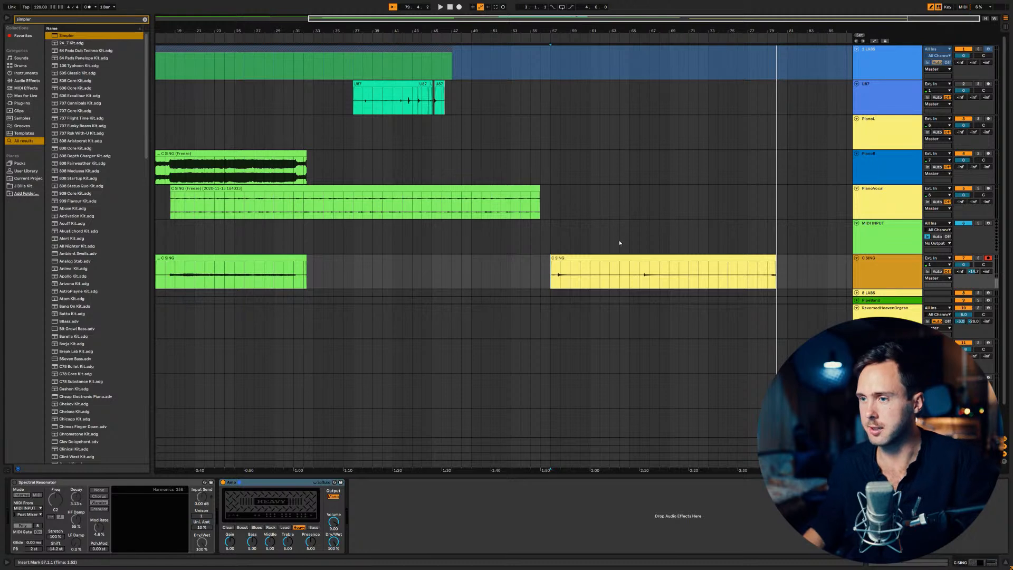
Split the new C SING guitar clip at bars 66 and 77 to isolate the second note.
{"action": "left_click", "coordinate": [644, 277]}
{"action": "left_click_drag", "start_coordinate": [641, 278], "coordinate": [750, 280]}
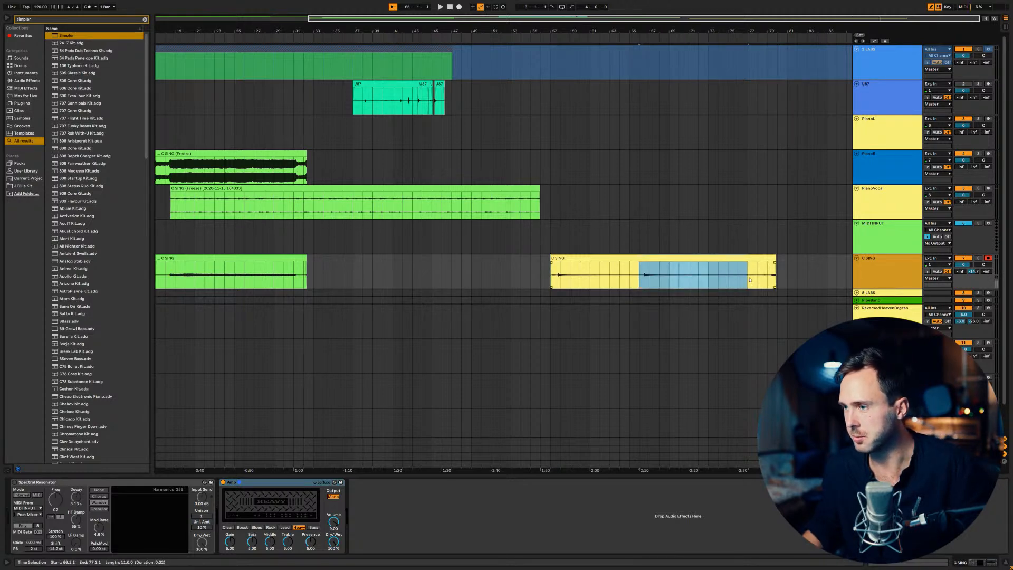
{"action": "key", "text": "ctrl+e"}
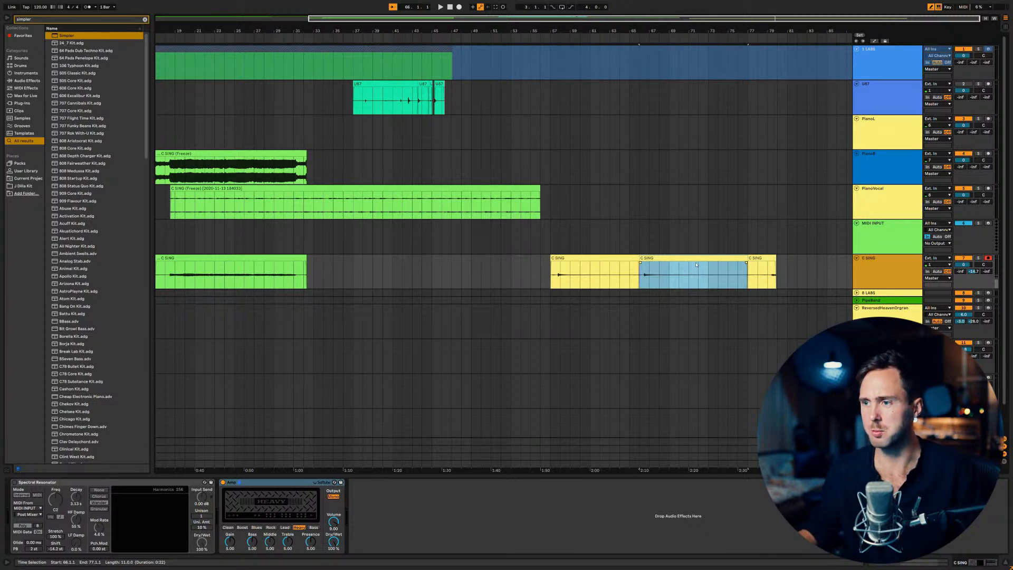
Trim the middle C SING clip to start at the note's onset, about 66.2.3, and end at about bar 72.3.
{"action": "left_click_drag", "start_coordinate": [530, 31], "coordinate": [288, 80]}
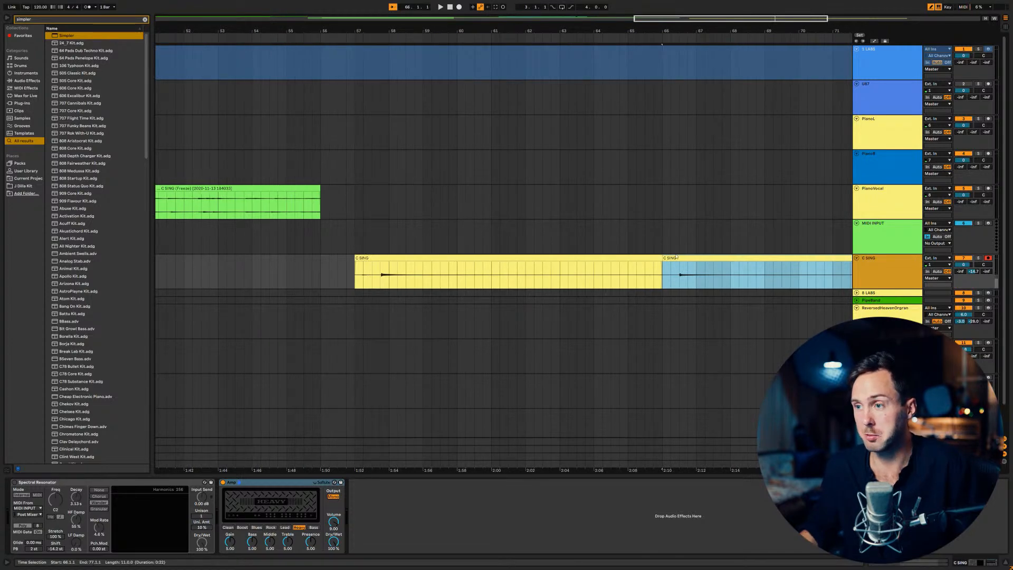
{"action": "left_click_drag", "start_coordinate": [664, 258], "coordinate": [678, 258]}
{"action": "scroll", "coordinate": [717, 258], "scroll_direction": "down", "scroll_amount": 1}
{"action": "scroll", "coordinate": [717, 259], "scroll_direction": "up", "scroll_amount": 1}
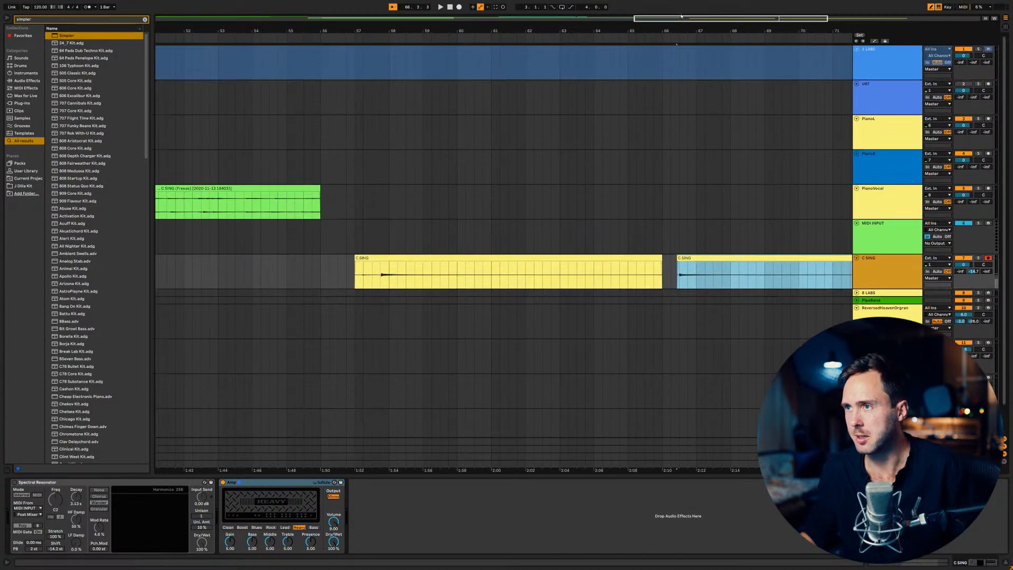
{"action": "left_click_drag", "start_coordinate": [677, 17], "coordinate": [766, 9]}
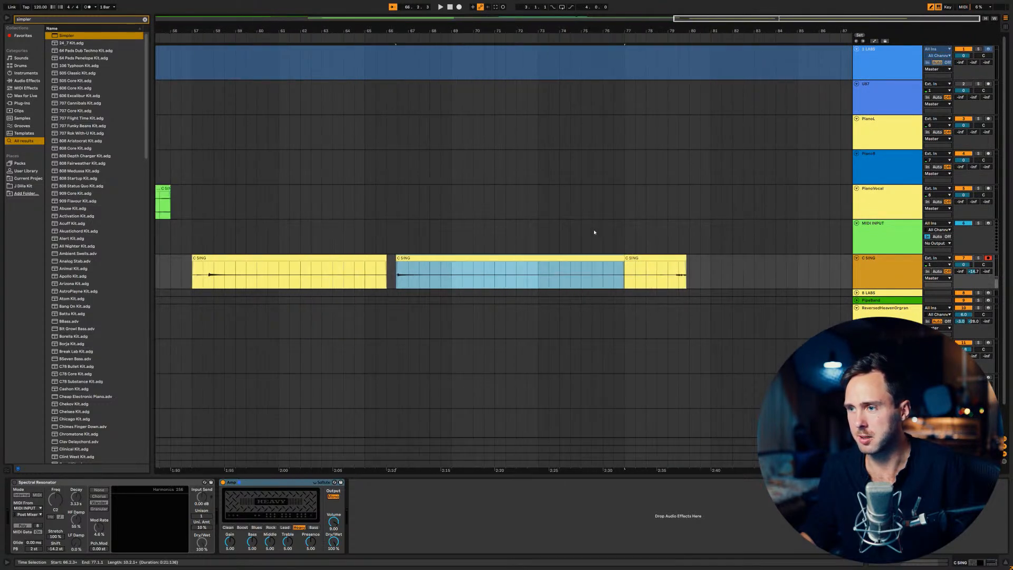
{"action": "left_click_drag", "start_coordinate": [622, 257], "coordinate": [522, 257]}
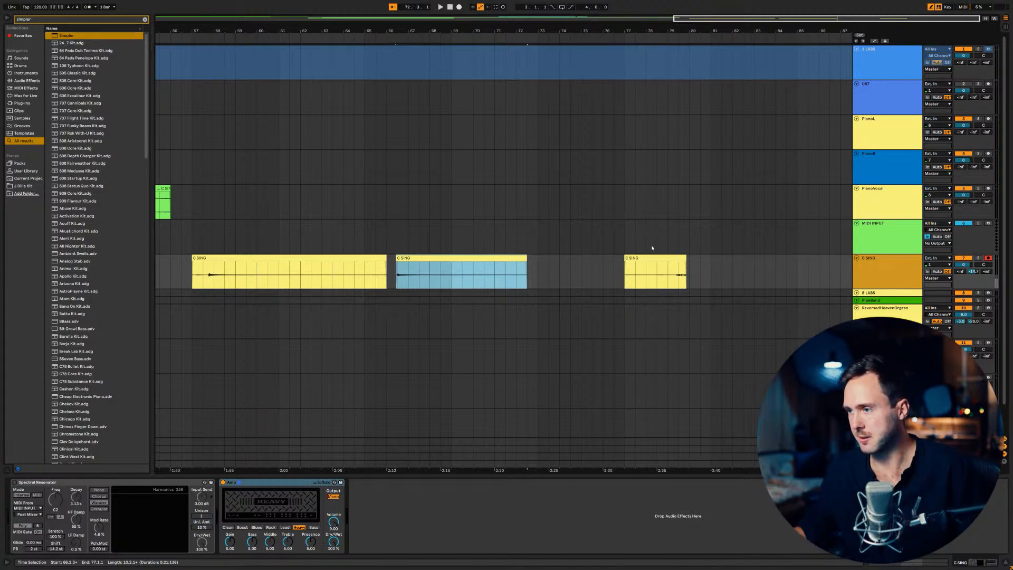
{"action": "scroll", "coordinate": [623, 267], "scroll_direction": "down", "scroll_amount": 2}
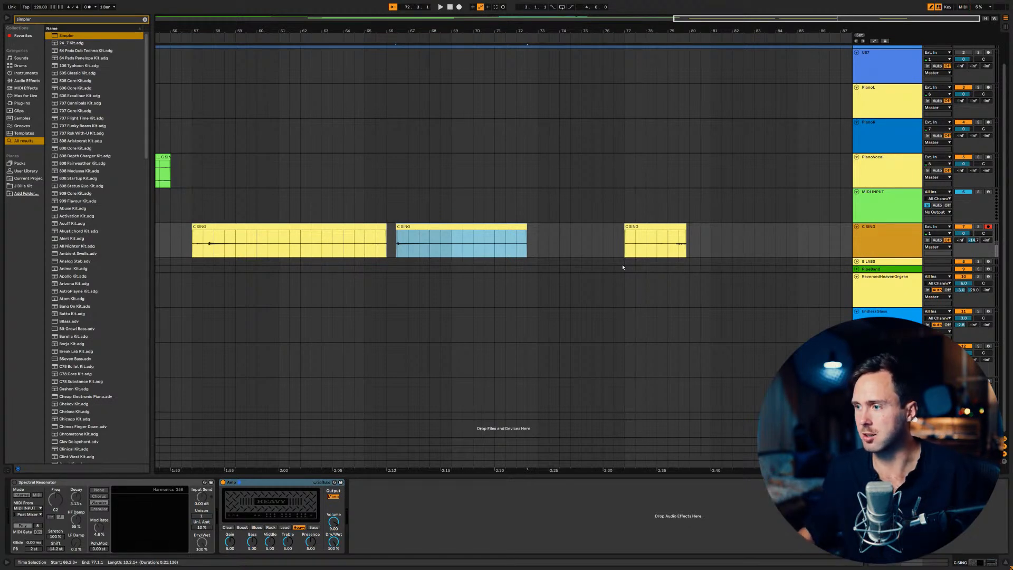
Load Simpler on a new MIDI track and place the middle C SING guitar clip in it as its sample.
{"action": "left_click", "coordinate": [887, 234]}
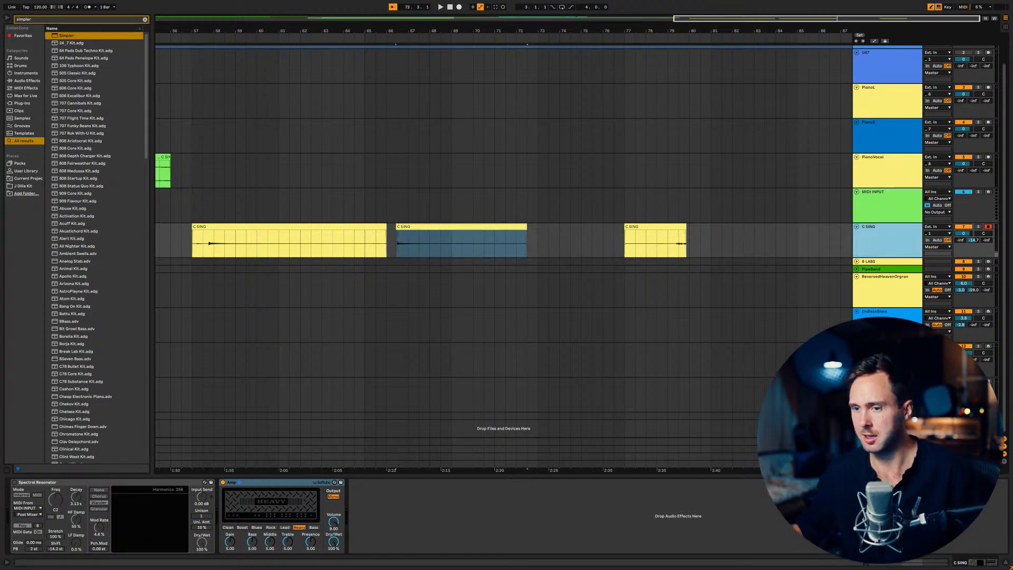
{"action": "key", "text": "ctrl+f"}
{"action": "type", "text": "simpler"}
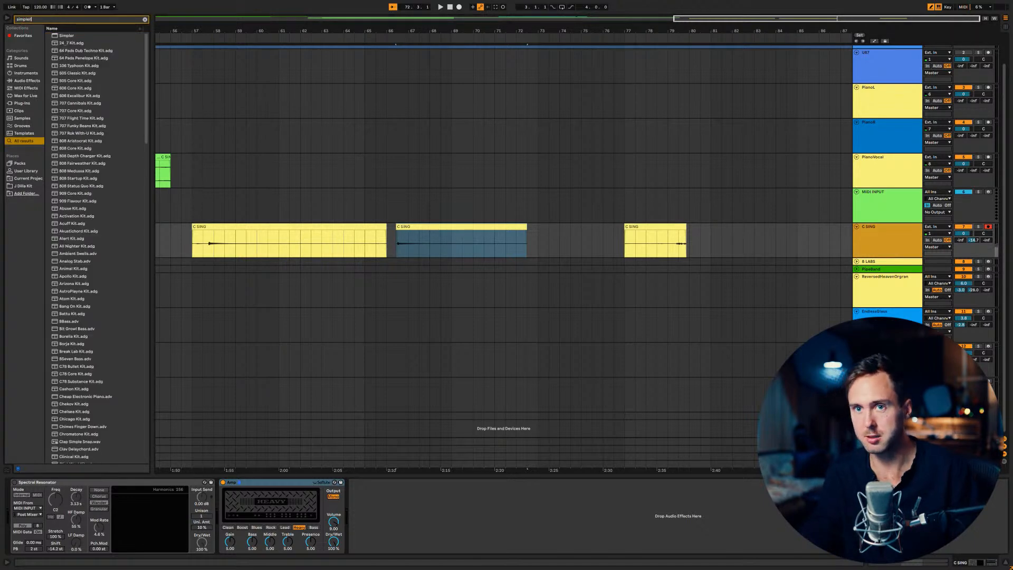
{"action": "left_click", "coordinate": [67, 36]}
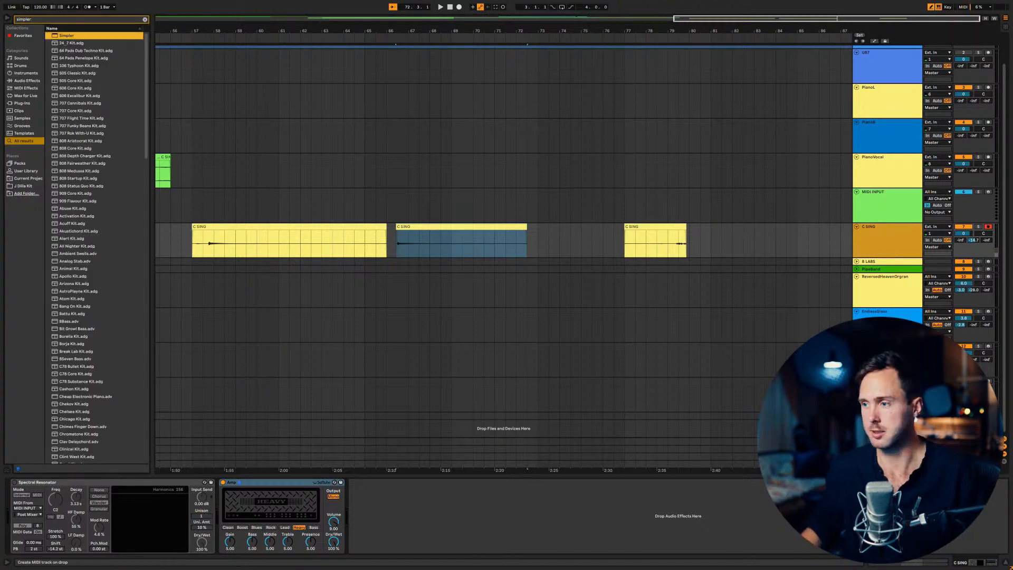
{"action": "key", "text": "Return"}
{"action": "left_click_drag", "start_coordinate": [427, 227], "coordinate": [201, 520]}
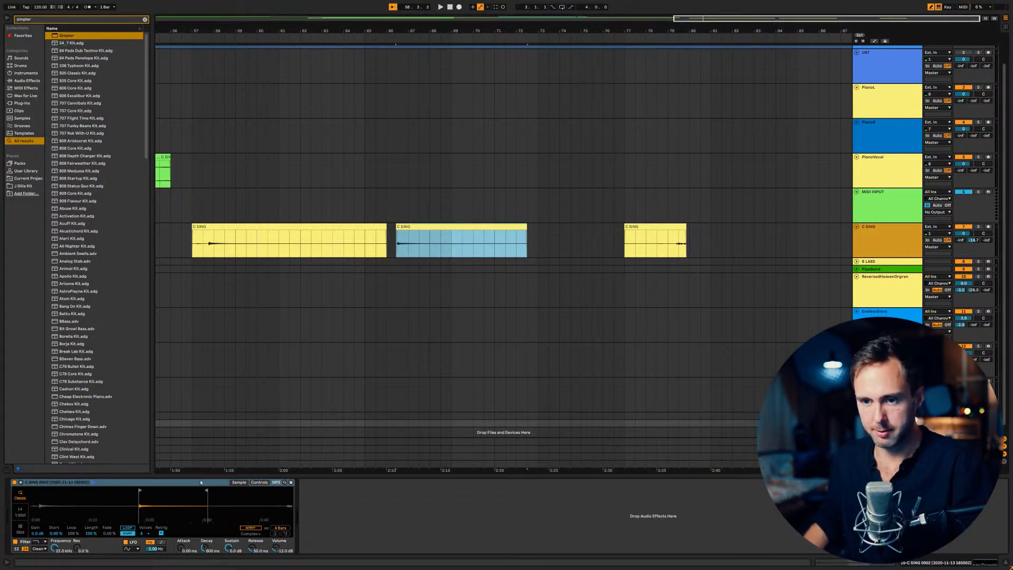
Move Simpler's sample start to the onset of the guitar note and normalize the sample's volume.
{"action": "left_click_drag", "start_coordinate": [139, 495], "coordinate": [139, 544]}
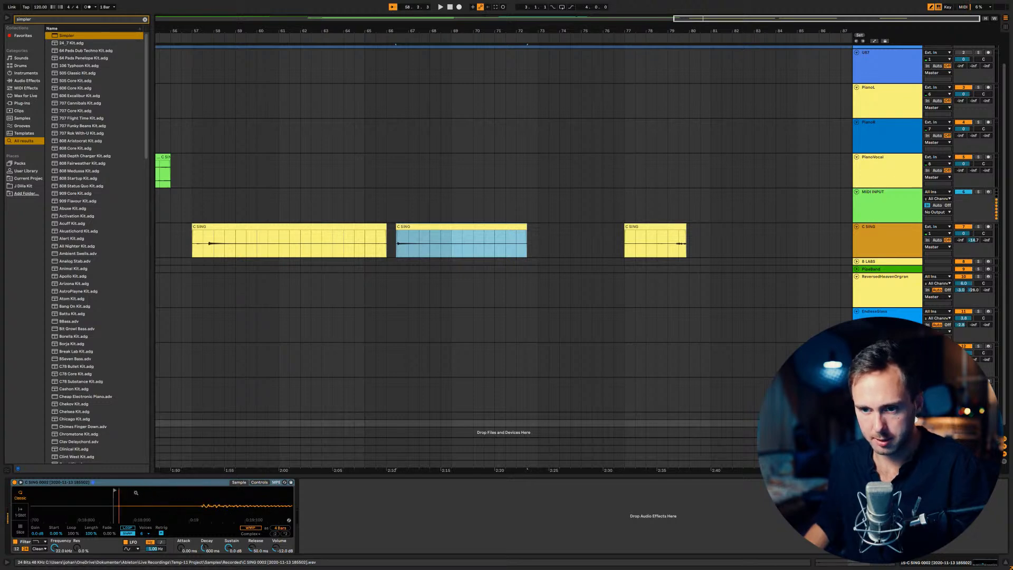
{"action": "left_click_drag", "start_coordinate": [115, 490], "coordinate": [201, 491]}
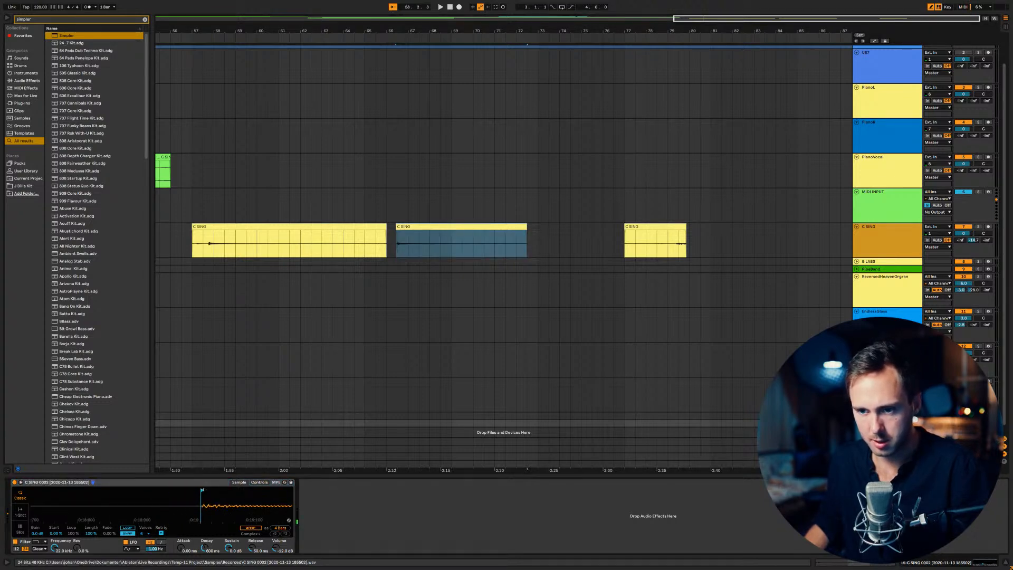
{"action": "right_click", "coordinate": [247, 510]}
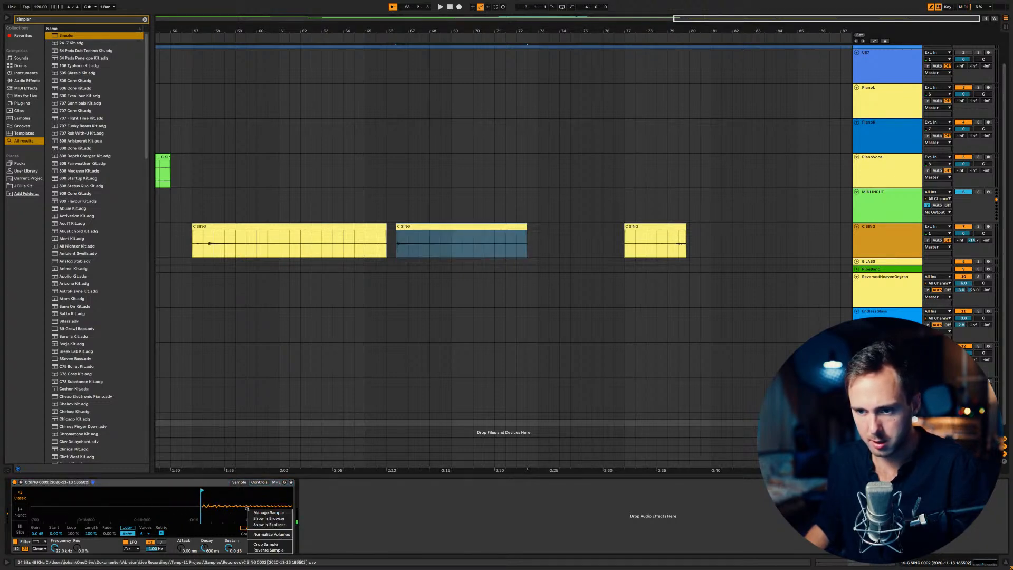
{"action": "left_click", "coordinate": [210, 513]}
{"action": "right_click", "coordinate": [215, 505]}
{"action": "left_click", "coordinate": [253, 533]}
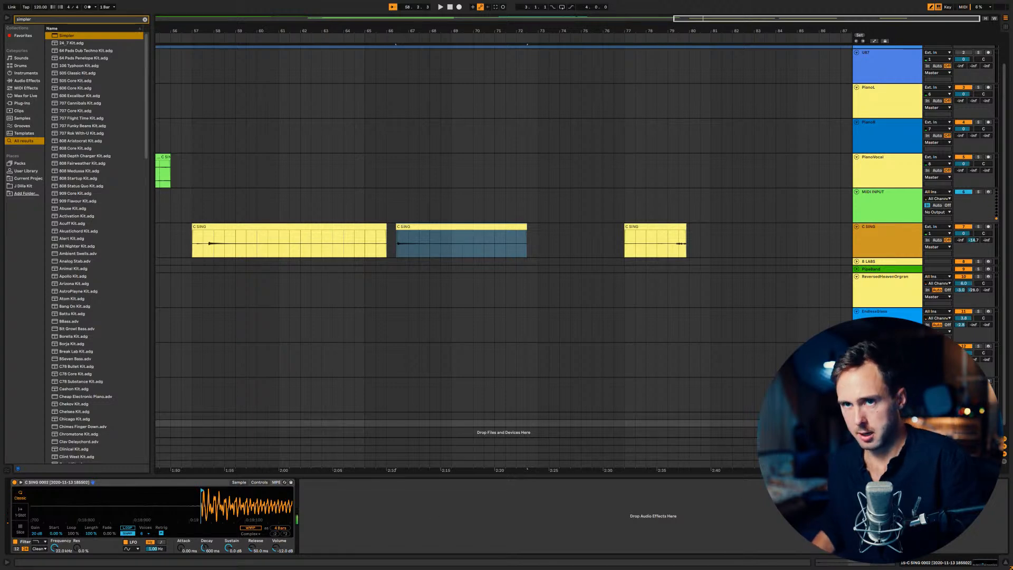
Add a Tuner after Simpler, transpose the sample +8 st, and adjust its detune until the played note tunes to C.
{"action": "type", "text": "tuner"}
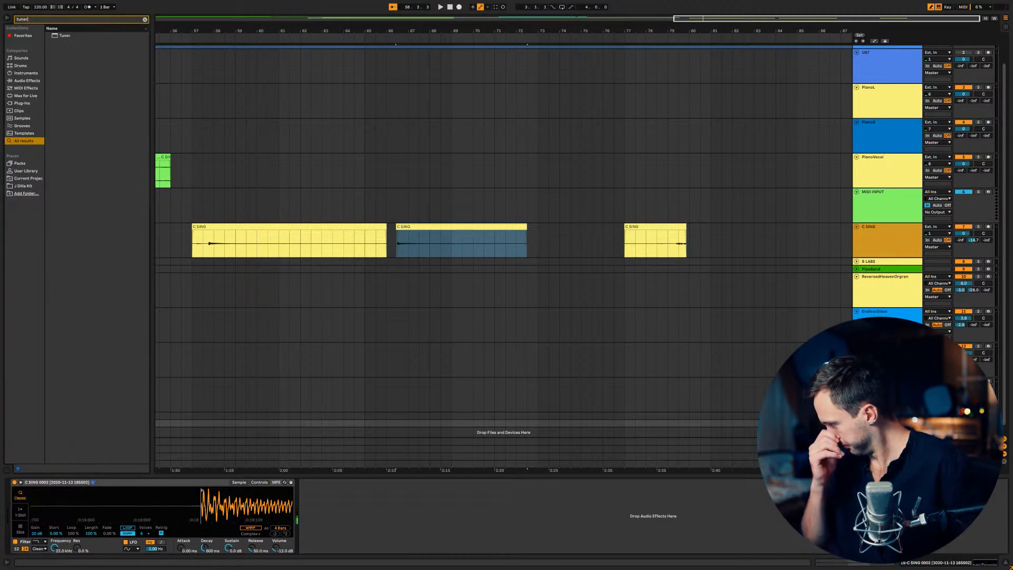
{"action": "left_click_drag", "start_coordinate": [65, 36], "coordinate": [376, 507]}
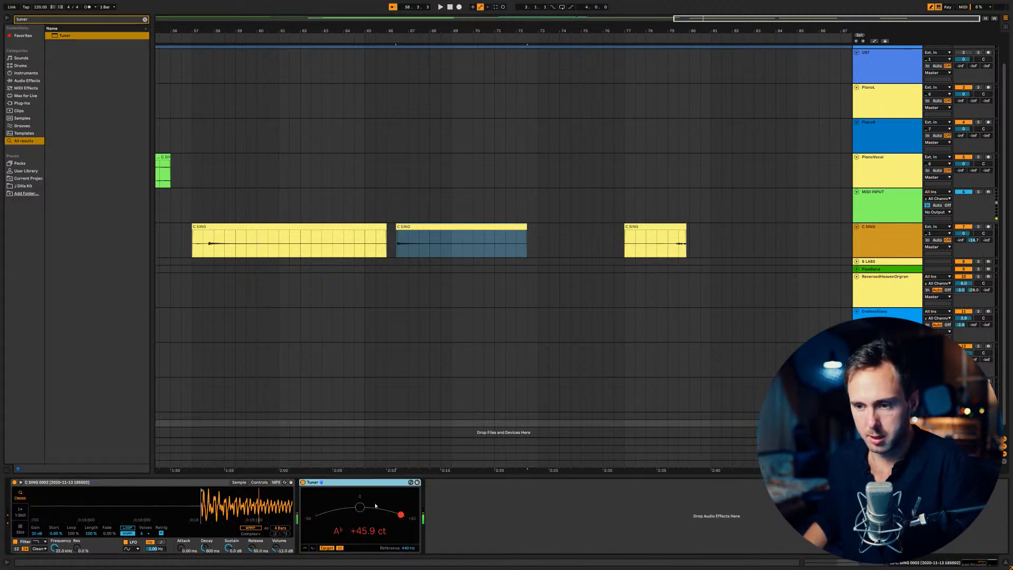
{"action": "left_click", "coordinate": [259, 482]}
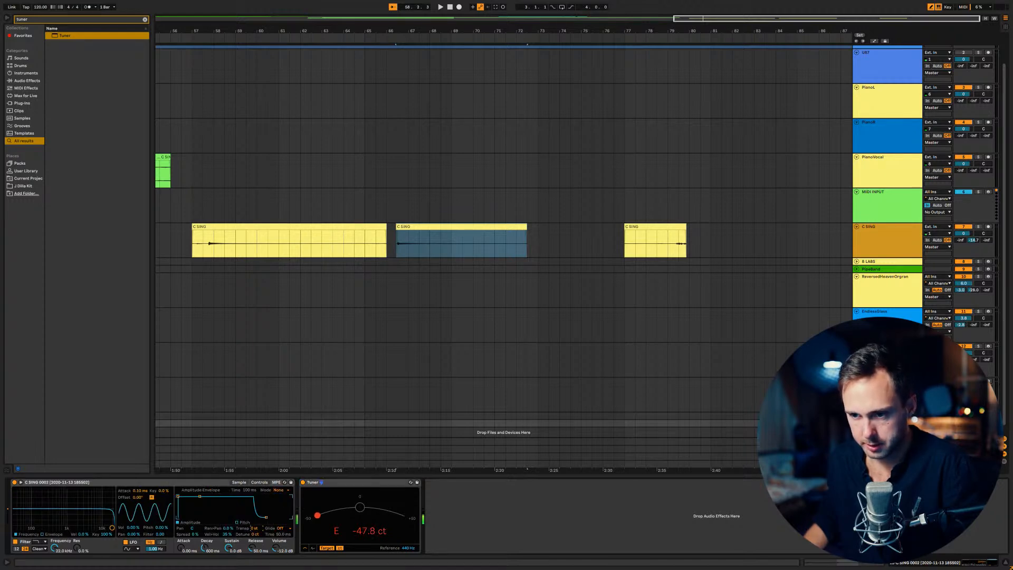
{"action": "left_click_drag", "start_coordinate": [257, 532], "coordinate": [262, 534]}
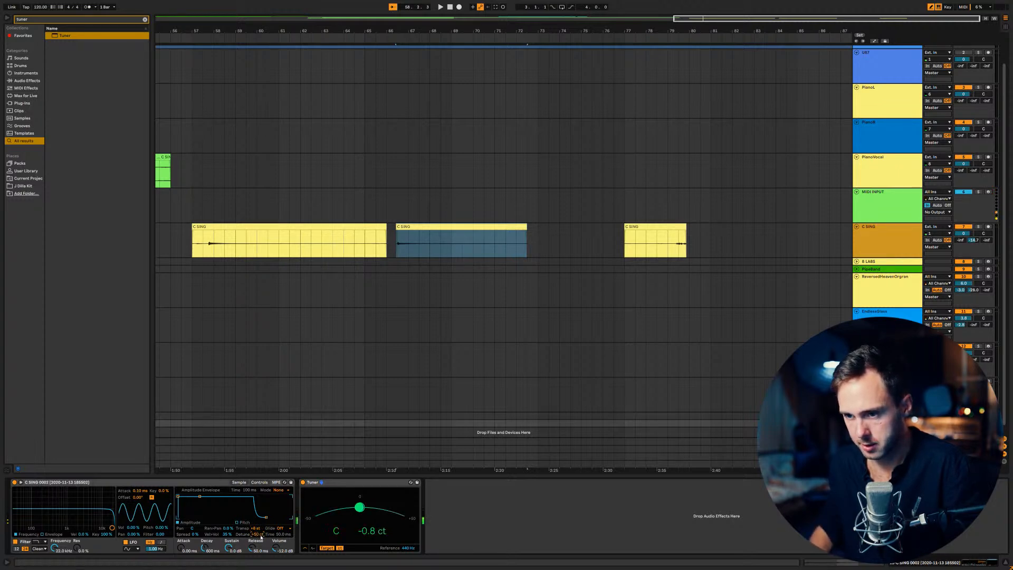
{"action": "left_click_drag", "start_coordinate": [261, 537], "coordinate": [261, 538]}
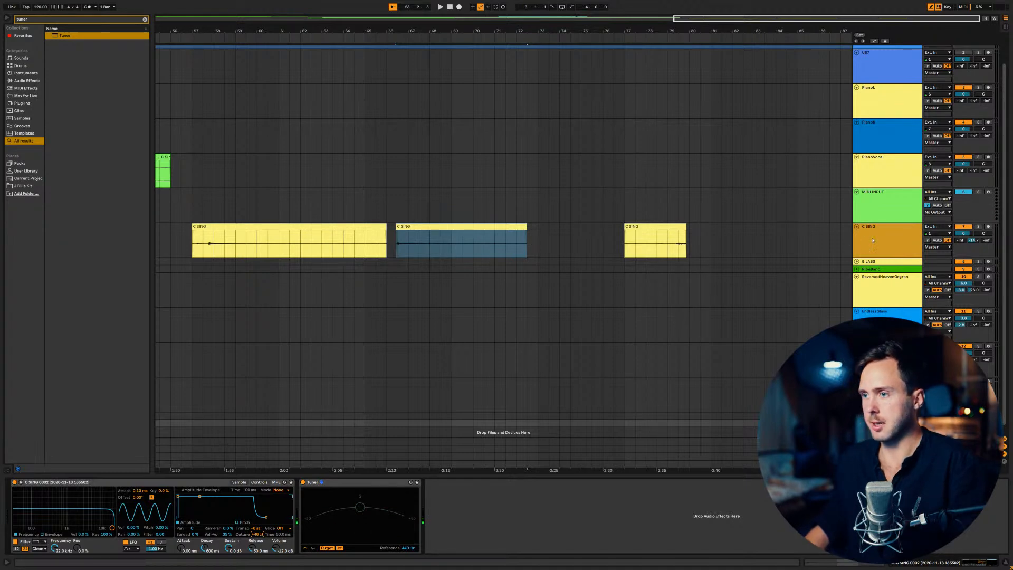
Add a Compressor after the Amp on the C SING track.
{"action": "left_click", "coordinate": [838, 253]}
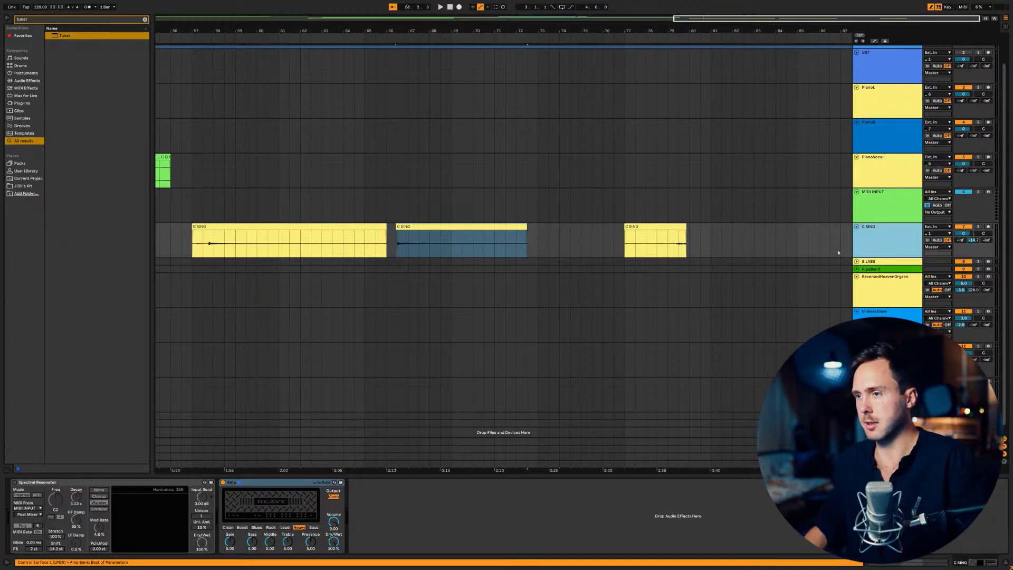
{"action": "left_click", "coordinate": [899, 240]}
{"action": "key", "text": "ctrl+f"}
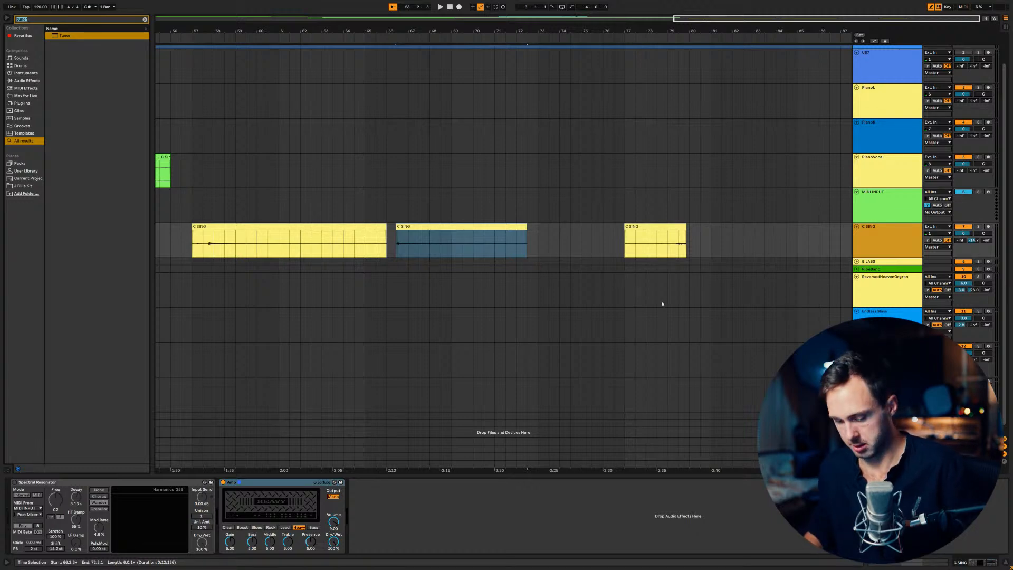
{"action": "type", "text": "comp"}
{"action": "left_click_drag", "start_coordinate": [98, 36], "coordinate": [443, 505]}
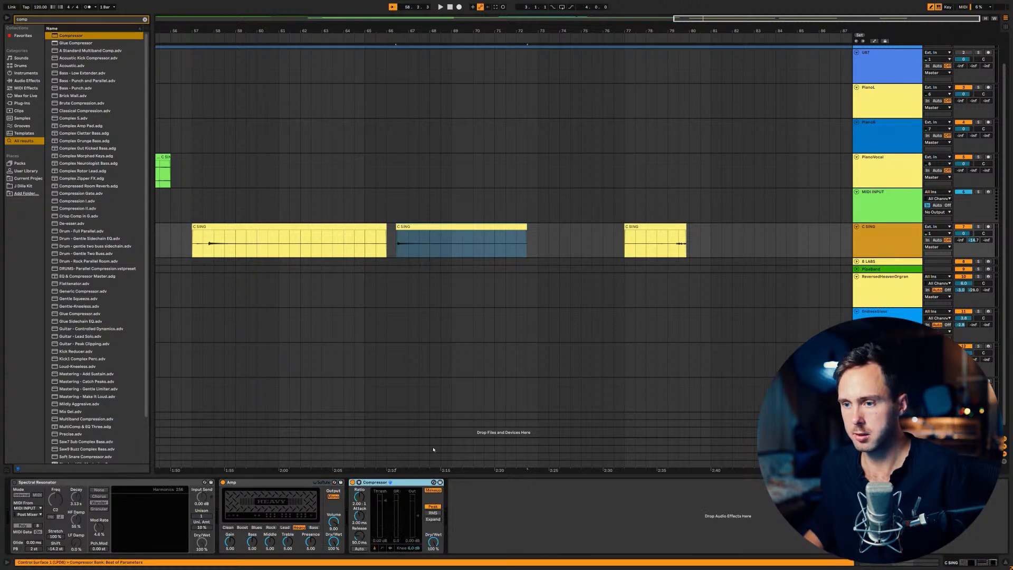
Play the middle guitar clip with the Amp switched off, and view the clip's waveform before returning to the track's devices.
{"action": "key", "text": "space"}
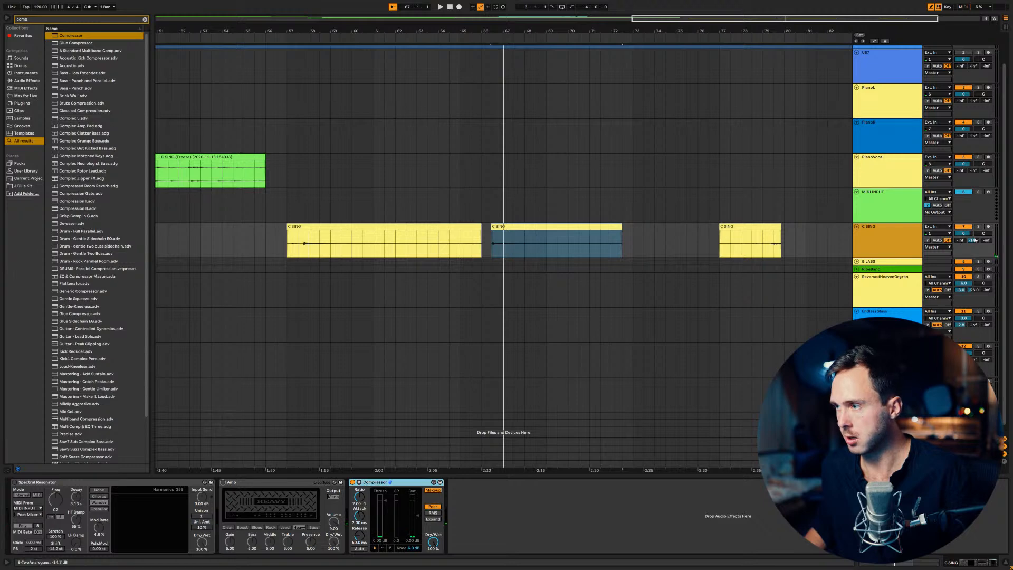
{"action": "left_click", "coordinate": [222, 482]}
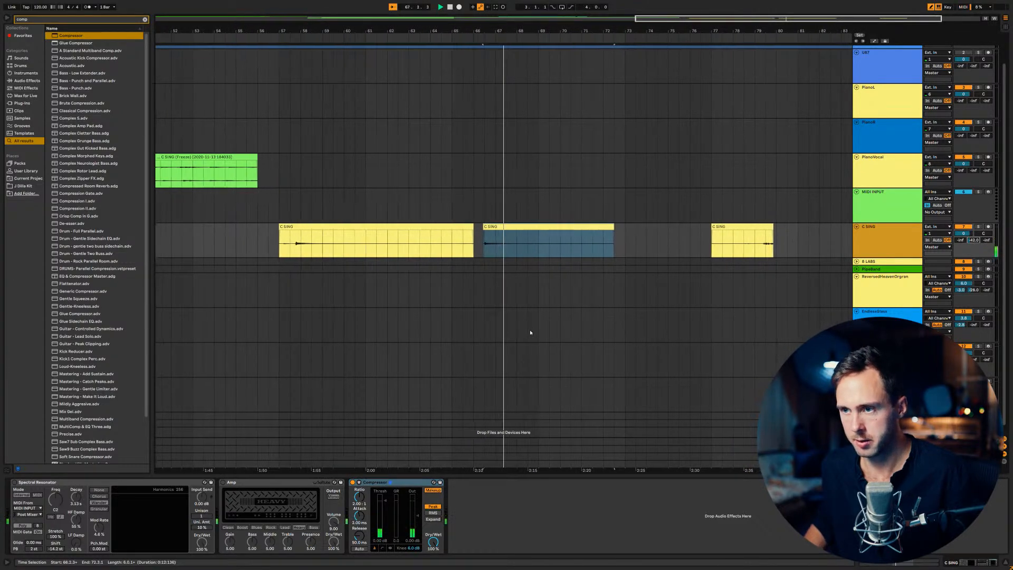
{"action": "double_click", "coordinate": [493, 239]}
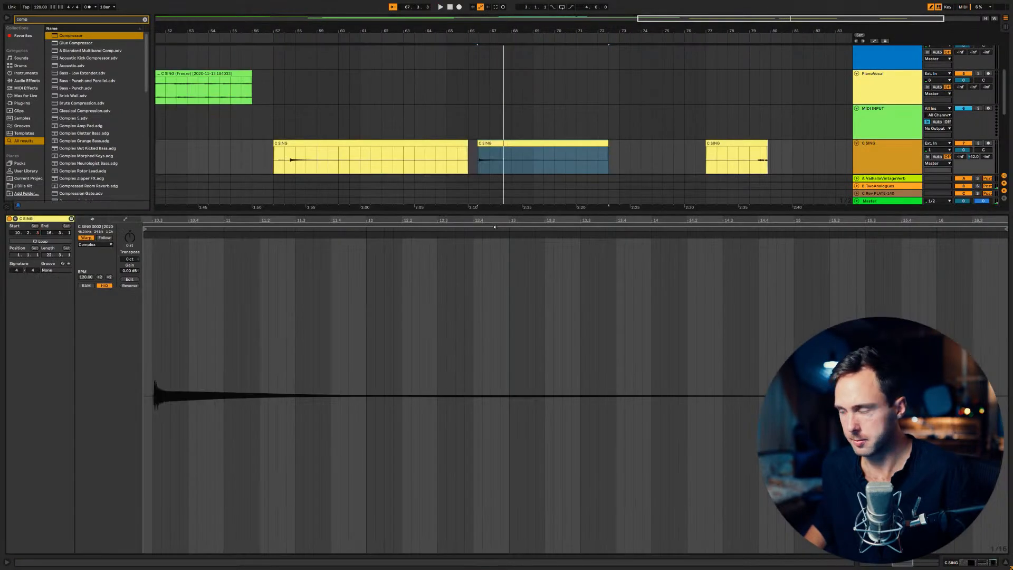
{"action": "left_click", "coordinate": [863, 145]}
{"action": "double_click", "coordinate": [863, 146]}
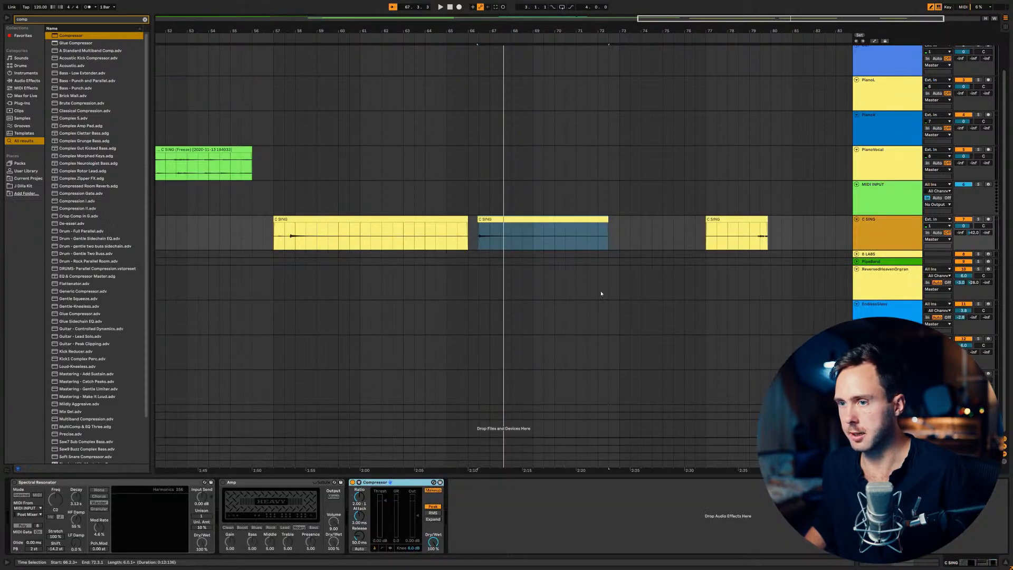
Lower the Compressor's threshold and raise its output gain to about 21 dB while auditioning the middle C SING clip.
{"action": "left_click", "coordinate": [532, 225]}
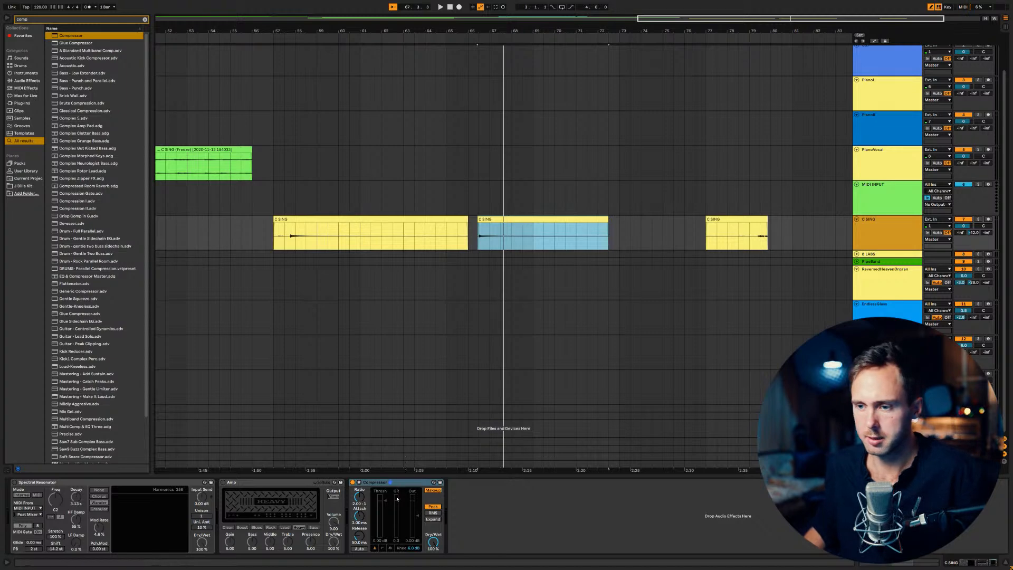
{"action": "left_click_drag", "start_coordinate": [385, 499], "coordinate": [386, 536]}
{"action": "key", "text": "space"}
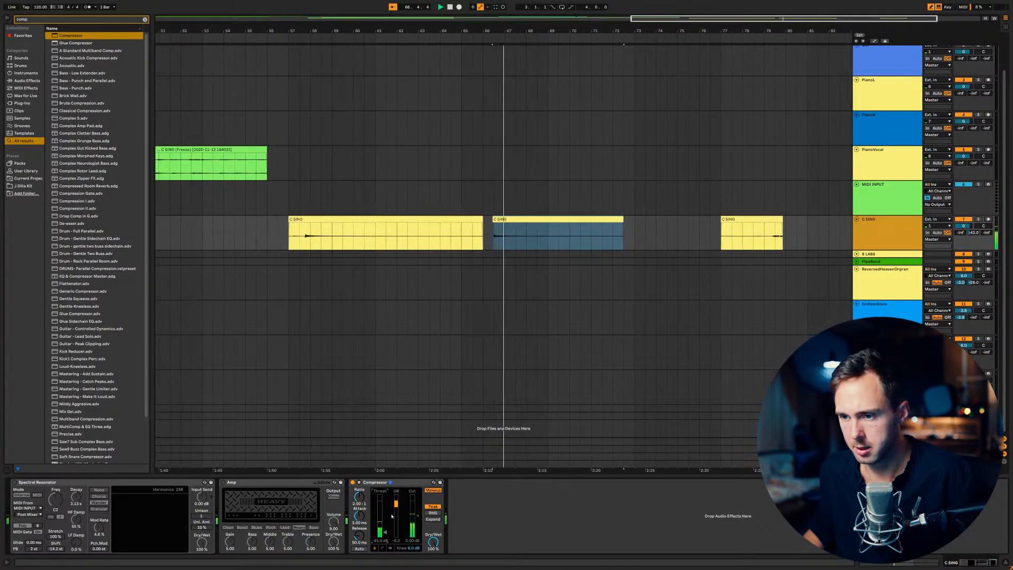
{"action": "left_click_drag", "start_coordinate": [417, 516], "coordinate": [417, 509]}
{"action": "key", "text": "space"}
{"action": "key", "text": "space"}
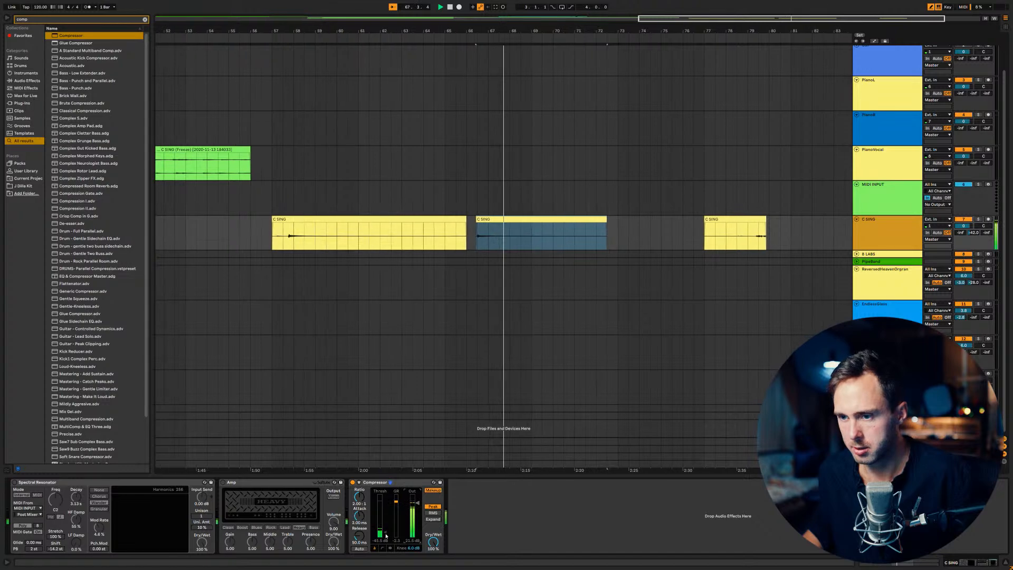
{"action": "left_click_drag", "start_coordinate": [386, 535], "coordinate": [388, 539]}
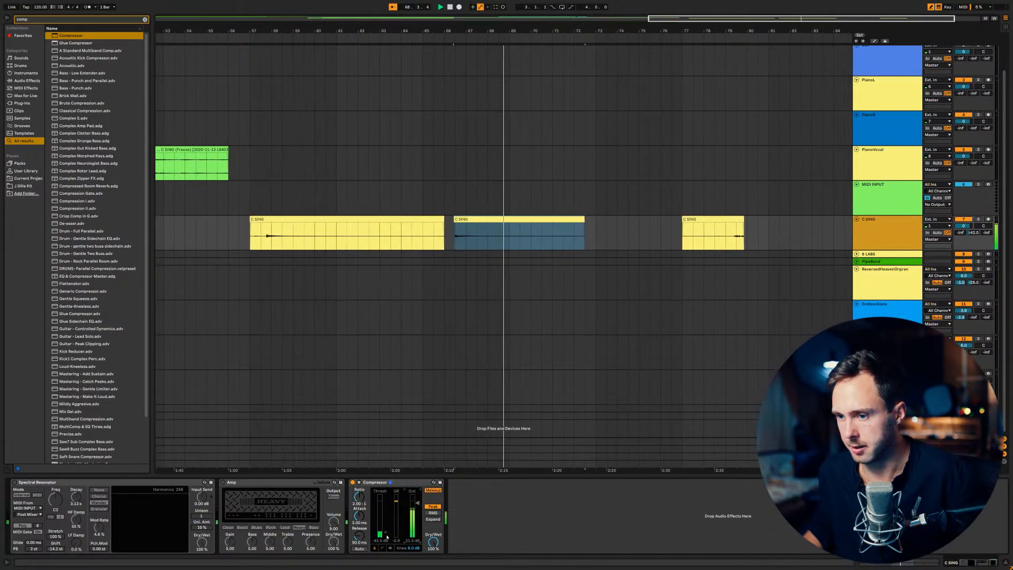
{"action": "key", "text": "space"}
{"action": "key", "text": "space"}
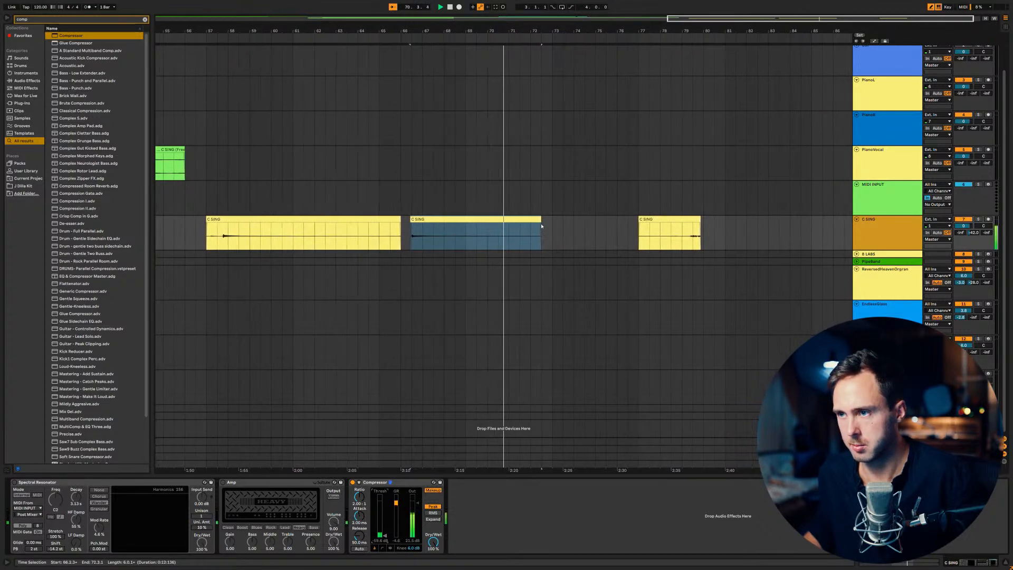
Extend the end of the middle C SING clip to bar 77 so it meets the following clip.
{"action": "left_click_drag", "start_coordinate": [538, 227], "coordinate": [577, 222]}
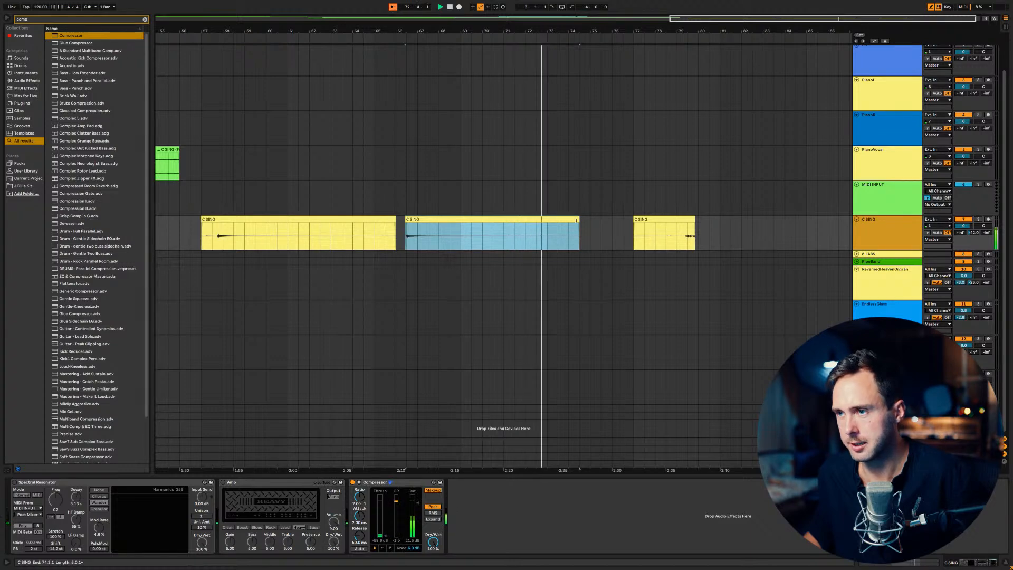
{"action": "left_click_drag", "start_coordinate": [577, 220], "coordinate": [587, 219]}
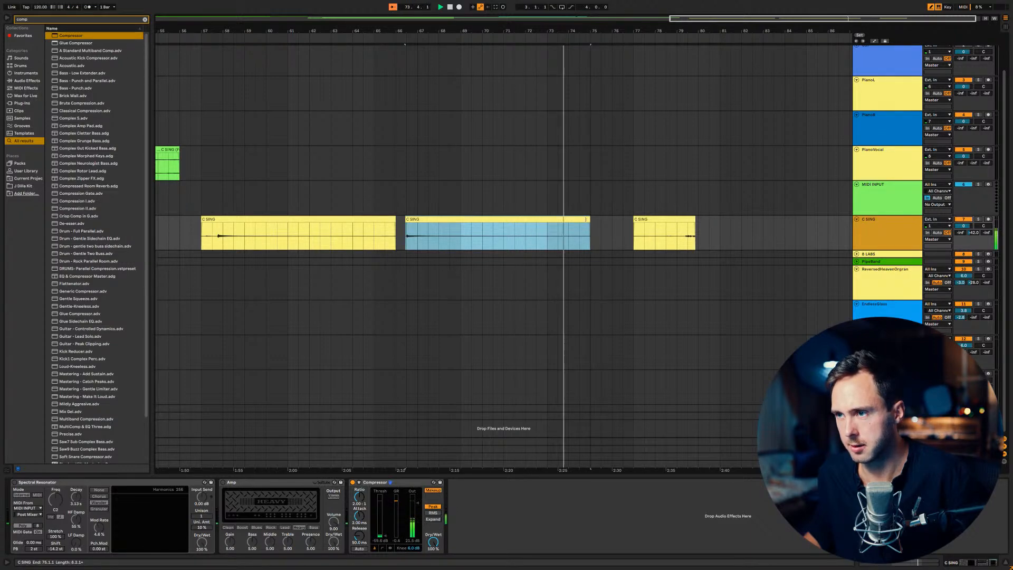
{"action": "left_click_drag", "start_coordinate": [586, 219], "coordinate": [634, 215]}
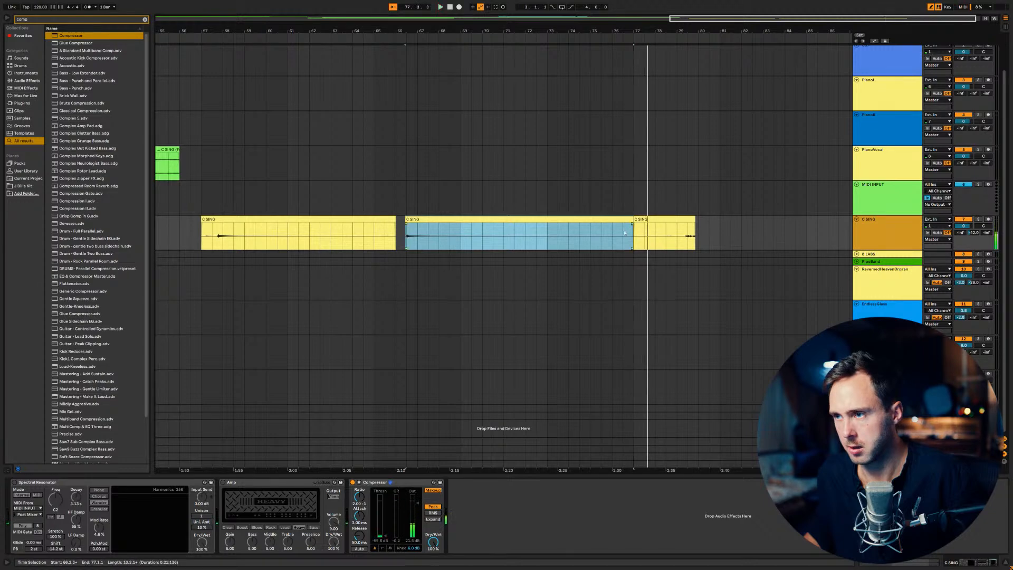
Audition the tail of the middle C SING clip and trim its end back to bar 76.3.
{"action": "left_click", "coordinate": [623, 237]}
{"action": "key", "text": "space"}
{"action": "key", "text": "space"}
{"action": "key", "text": "space"}
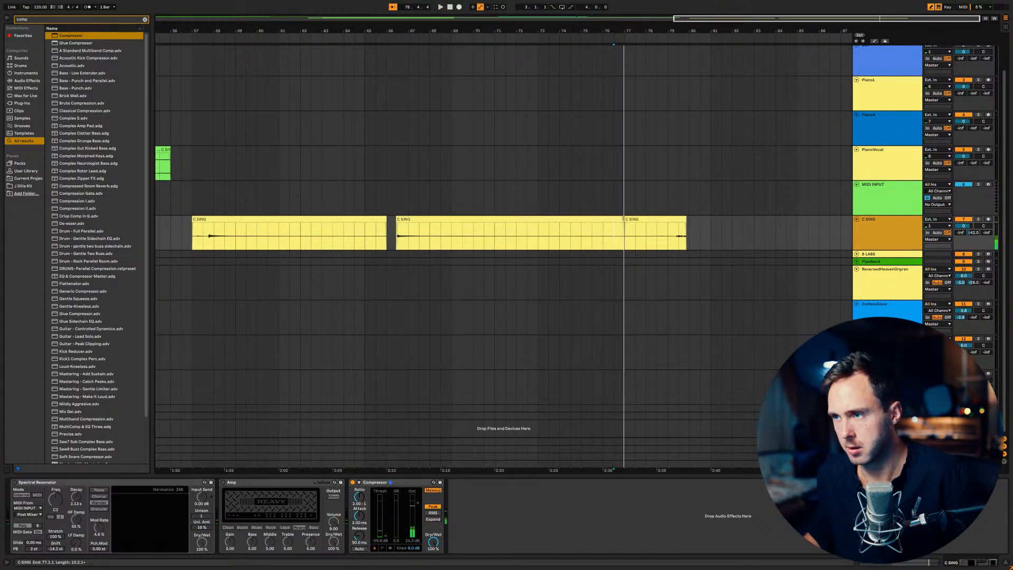
{"action": "left_click_drag", "start_coordinate": [624, 219], "coordinate": [614, 219]}
Freeze the C SING track and copy the frozen middle clip onto the PianoVocal track.
{"action": "left_click", "coordinate": [894, 230]}
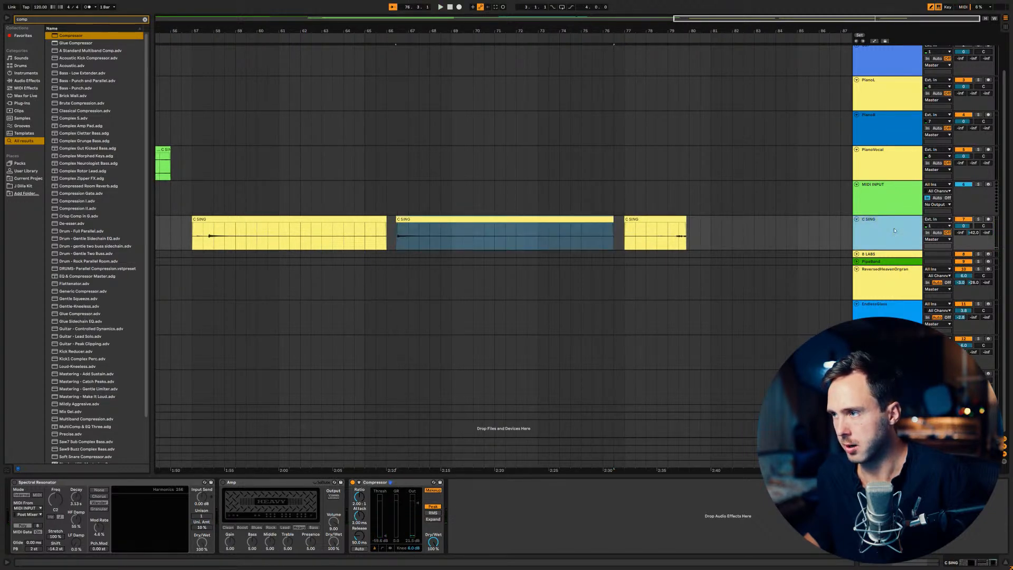
{"action": "right_click", "coordinate": [894, 230]}
{"action": "left_click", "coordinate": [913, 285]}
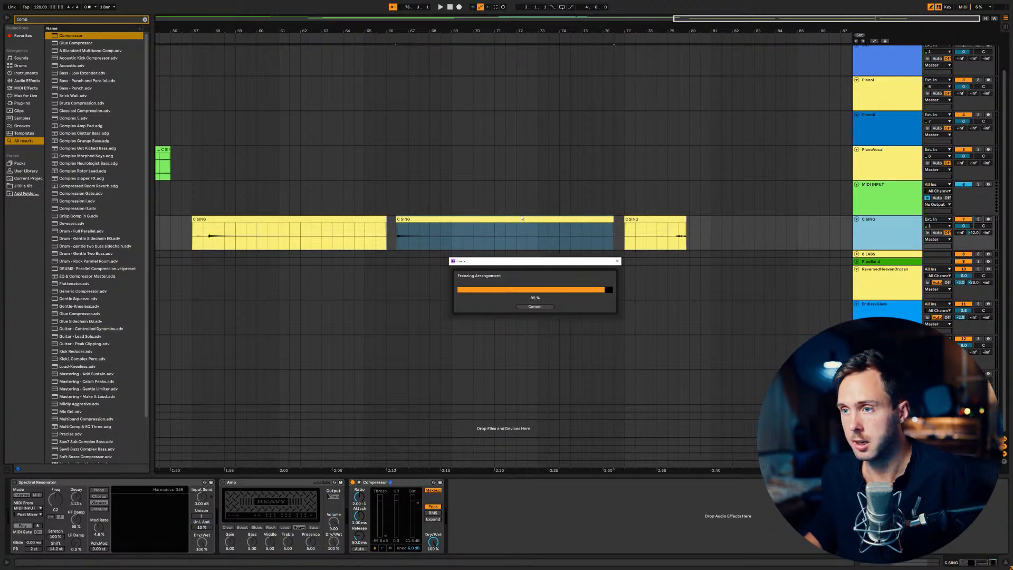
{"action": "left_click_drag", "start_coordinate": [520, 240], "coordinate": [524, 171]}
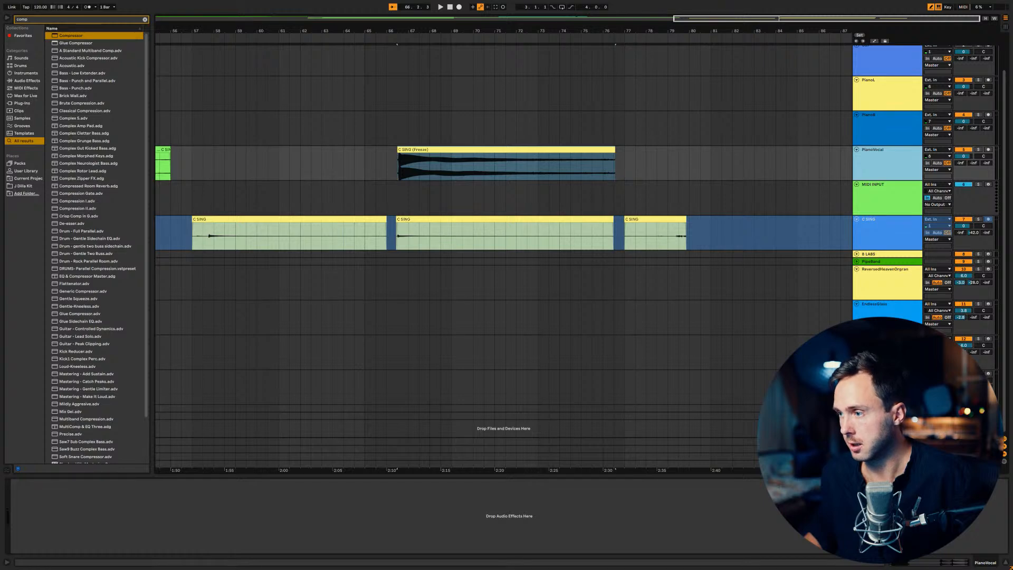
Duplicate the C SING 0002 instrument track, load the frozen clip into its Simpler and play a test note.
{"action": "left_click", "coordinate": [888, 416]}
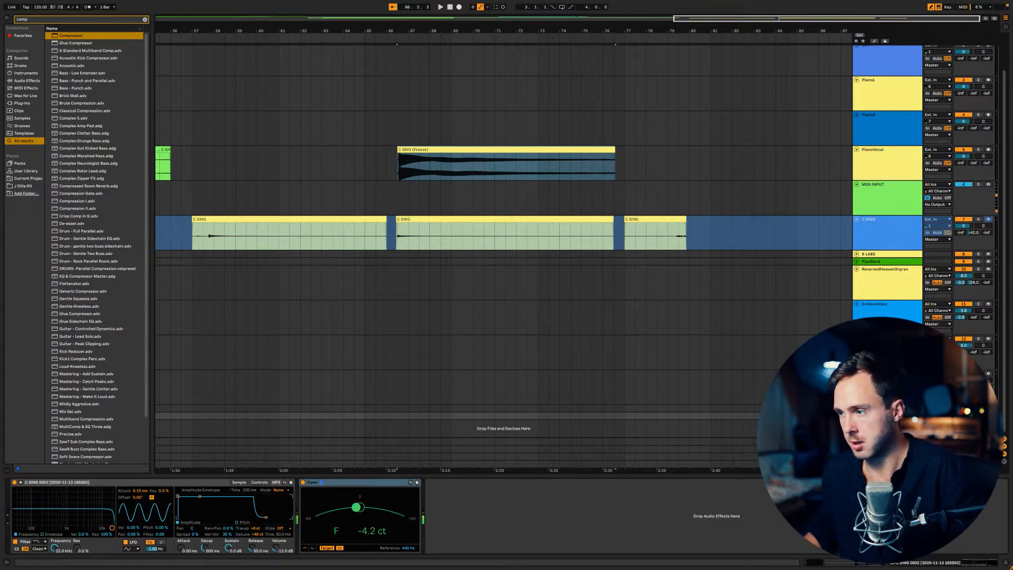
{"action": "key", "text": "ctrl+d"}
{"action": "left_click_drag", "start_coordinate": [465, 151], "coordinate": [175, 507]}
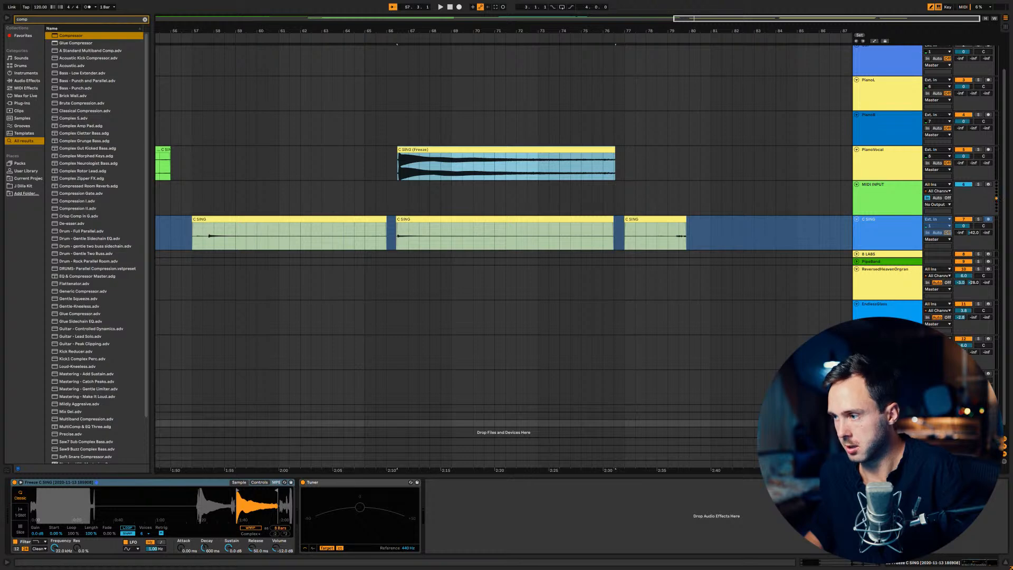
{"action": "key", "text": "s"}
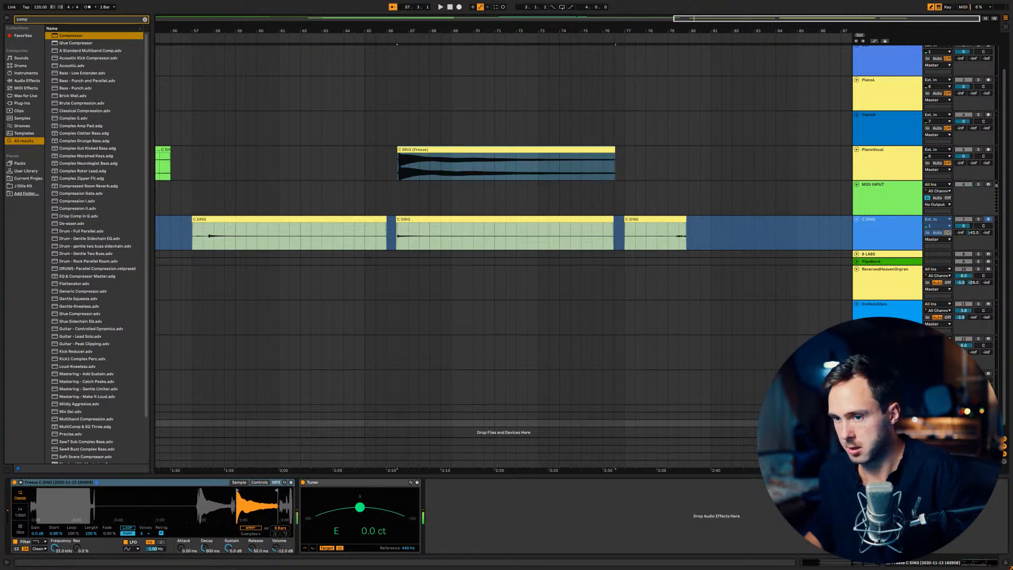
Move the sample start in Simpler to the onset of the guitar note.
{"action": "left_click", "coordinate": [159, 482]}
{"action": "left_click_drag", "start_coordinate": [230, 505], "coordinate": [39, 569]}
{"action": "left_click_drag", "start_coordinate": [131, 490], "coordinate": [176, 547]}
{"action": "left_click_drag", "start_coordinate": [175, 491], "coordinate": [214, 490]}
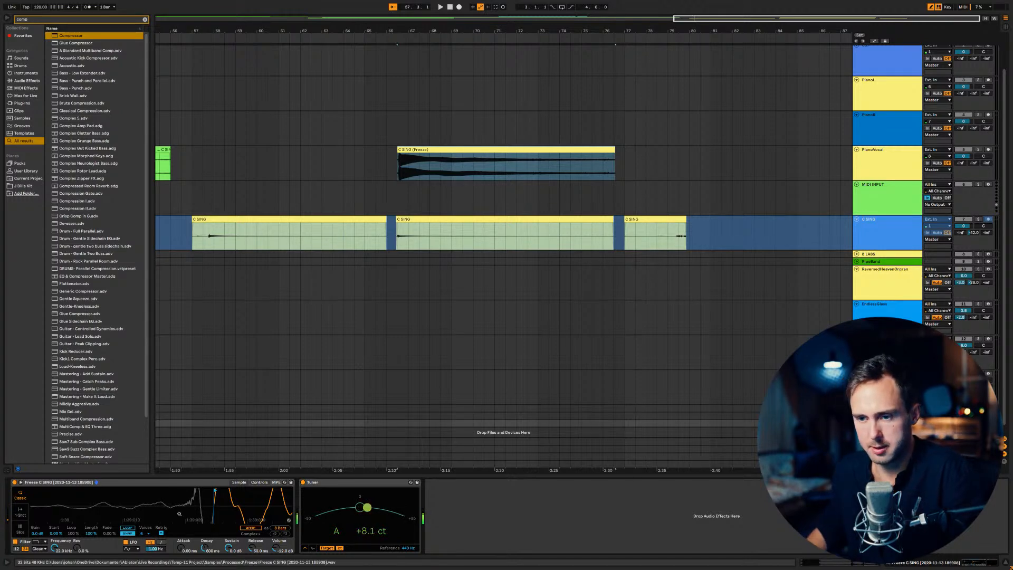
Show the Simpler's controls and duplicate its instrument track.
{"action": "left_click", "coordinate": [260, 483]}
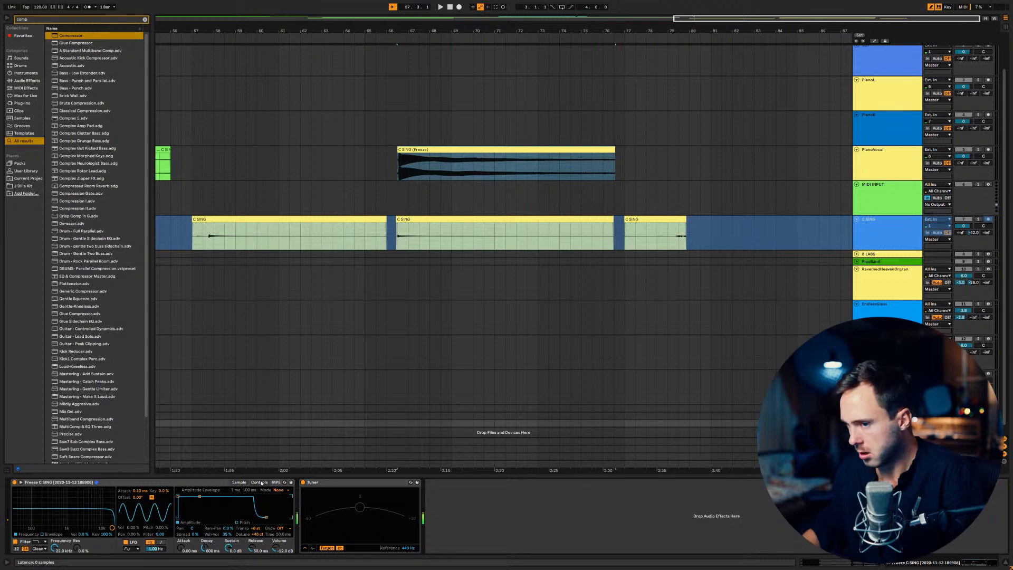
{"action": "scroll", "coordinate": [857, 304], "scroll_direction": "down", "scroll_amount": 1}
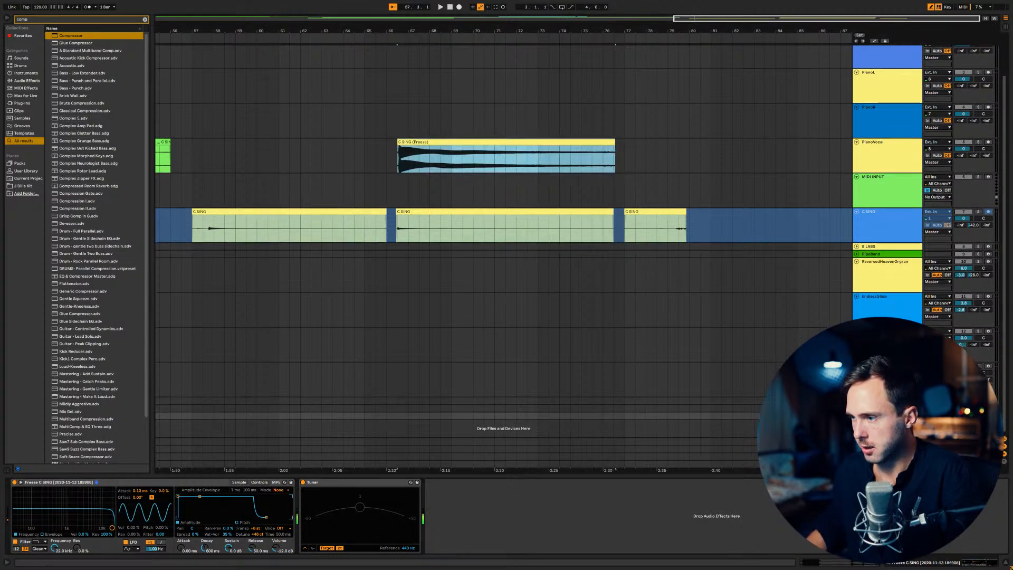
{"action": "scroll", "coordinate": [857, 304], "scroll_direction": "down", "scroll_amount": 1}
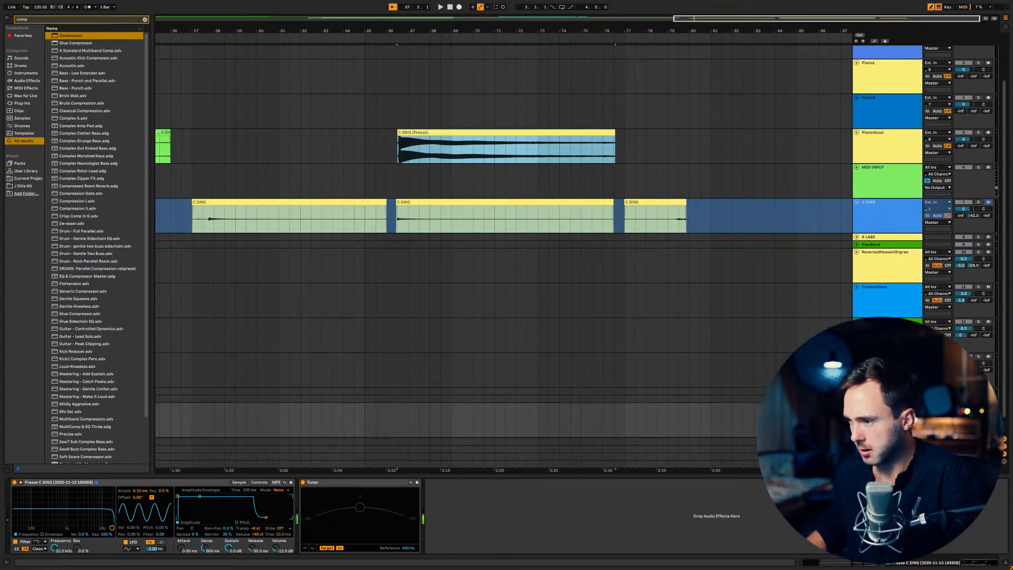
{"action": "left_click_drag", "start_coordinate": [961, 420], "coordinate": [960, 398]}
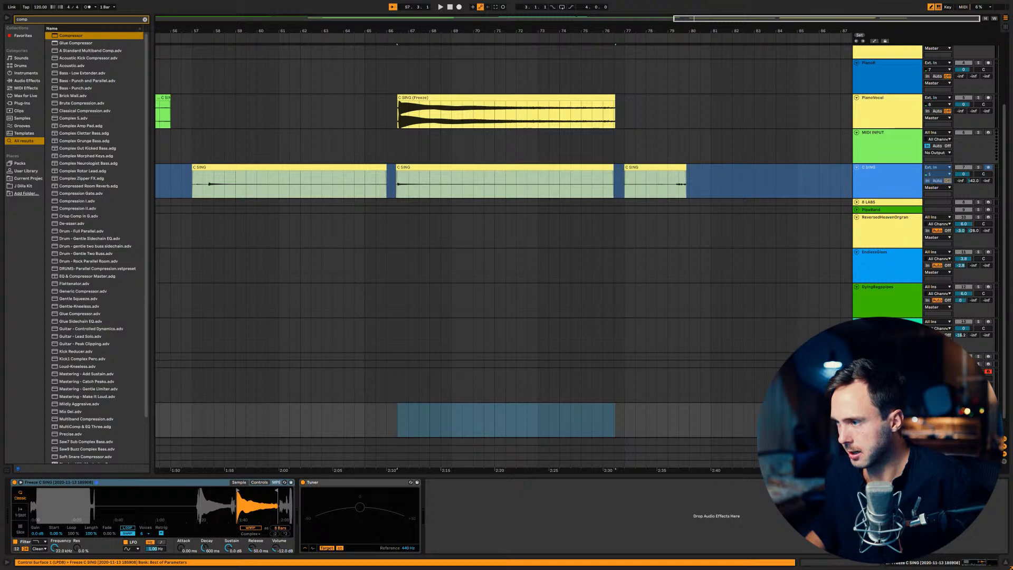
Reverse the frozen guitar sample in the duplicate track's Simpler.
{"action": "left_click_drag", "start_coordinate": [259, 497], "coordinate": [250, 531]}
{"action": "right_click", "coordinate": [251, 498]}
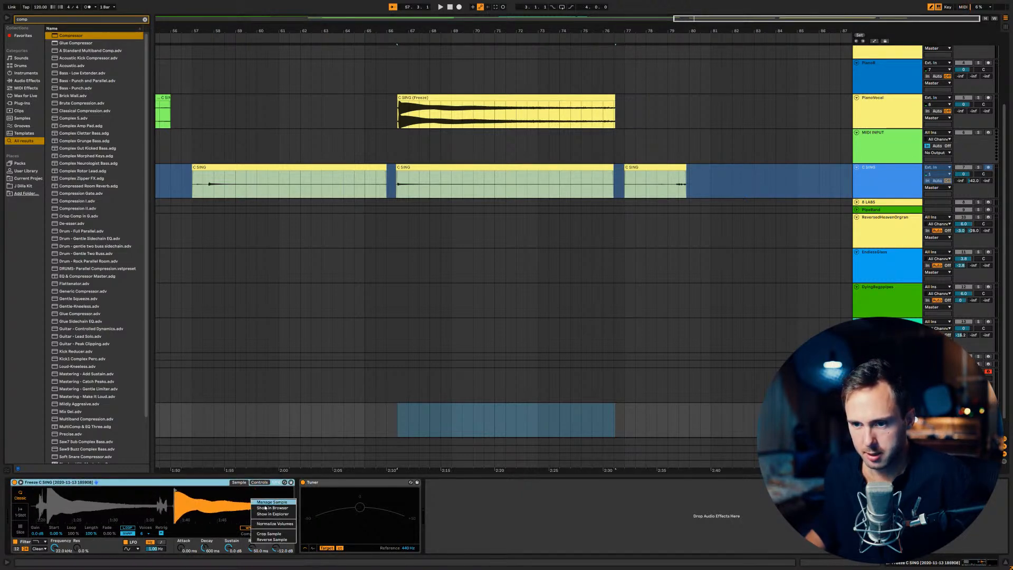
{"action": "left_click", "coordinate": [272, 539]}
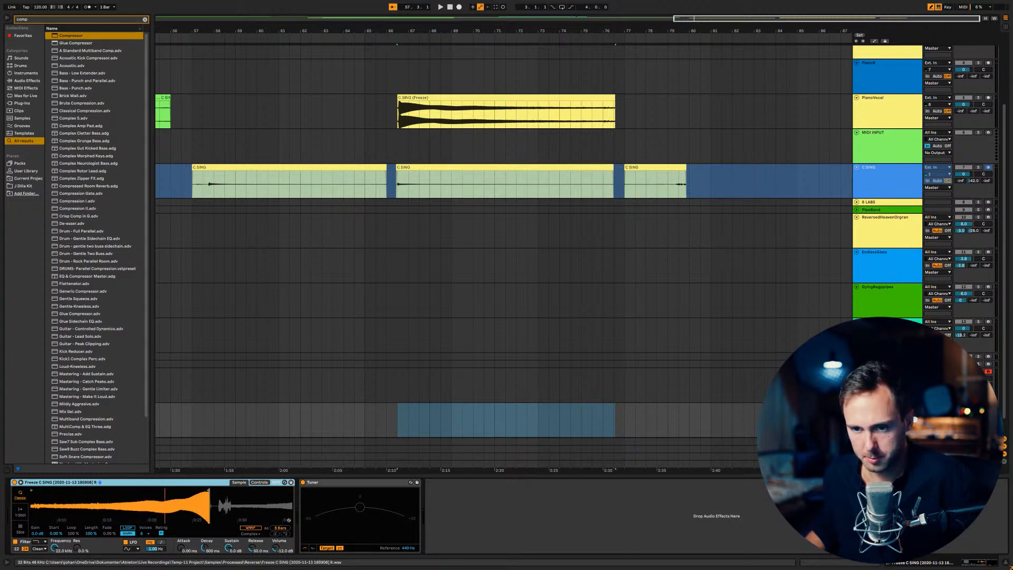
Loop the reversed sample from a start point in its quiet build-up and adjust the loop fade.
{"action": "left_click_drag", "start_coordinate": [82, 494], "coordinate": [148, 494]}
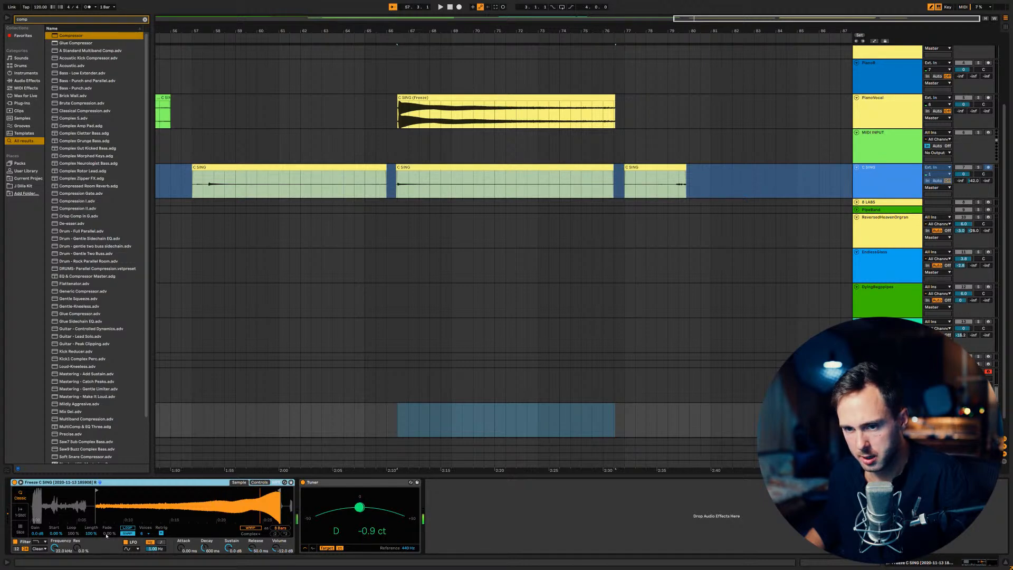
{"action": "left_click", "coordinate": [126, 527]}
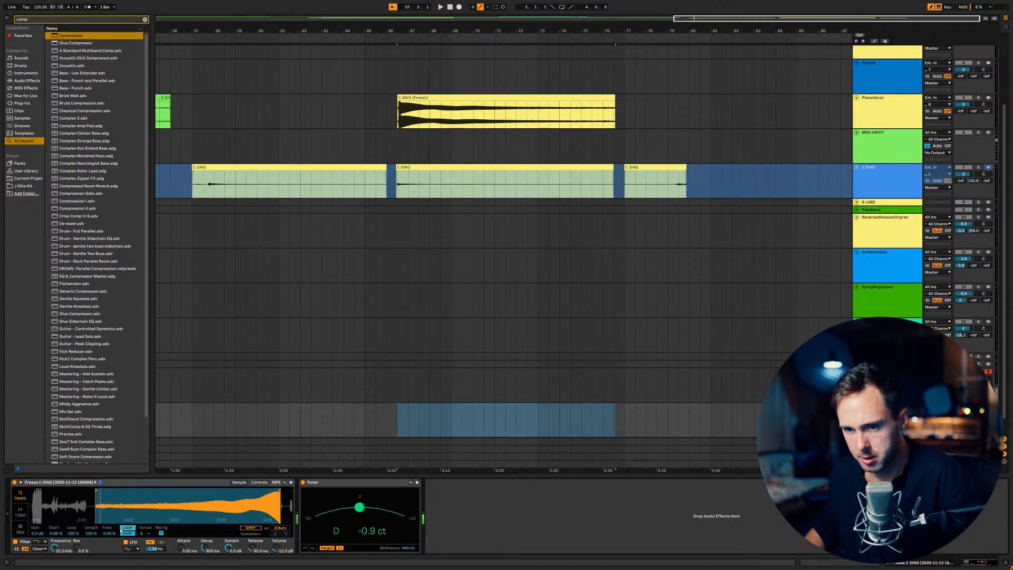
{"action": "left_click_drag", "start_coordinate": [116, 534], "coordinate": [116, 528]}
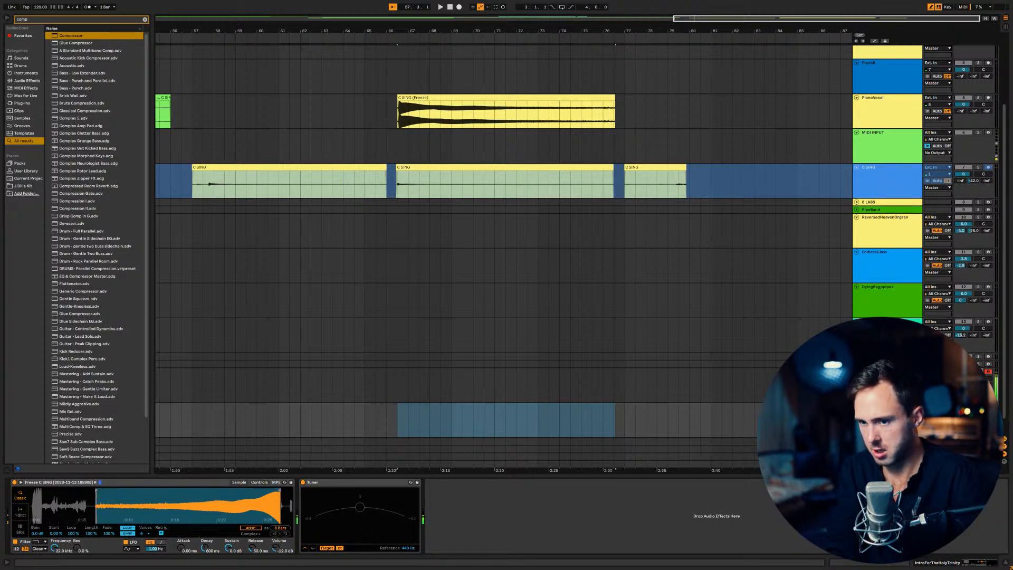
Play the Swedish Perfection instrument with its Simpler controls shown, soloing its track briefly.
{"action": "left_click", "coordinate": [259, 482]}
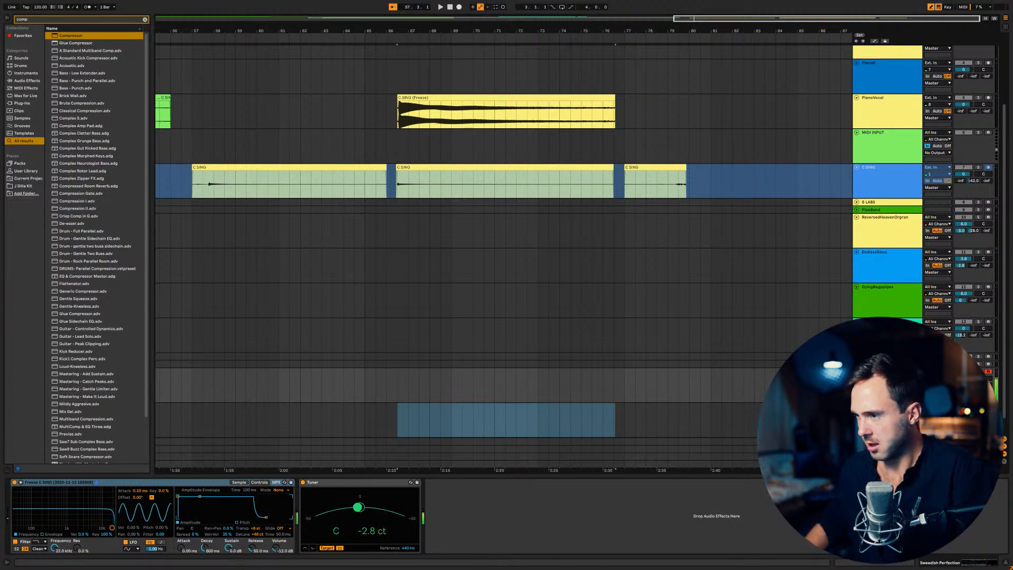
{"action": "scroll", "coordinate": [504, 237], "scroll_direction": "down", "scroll_amount": 1}
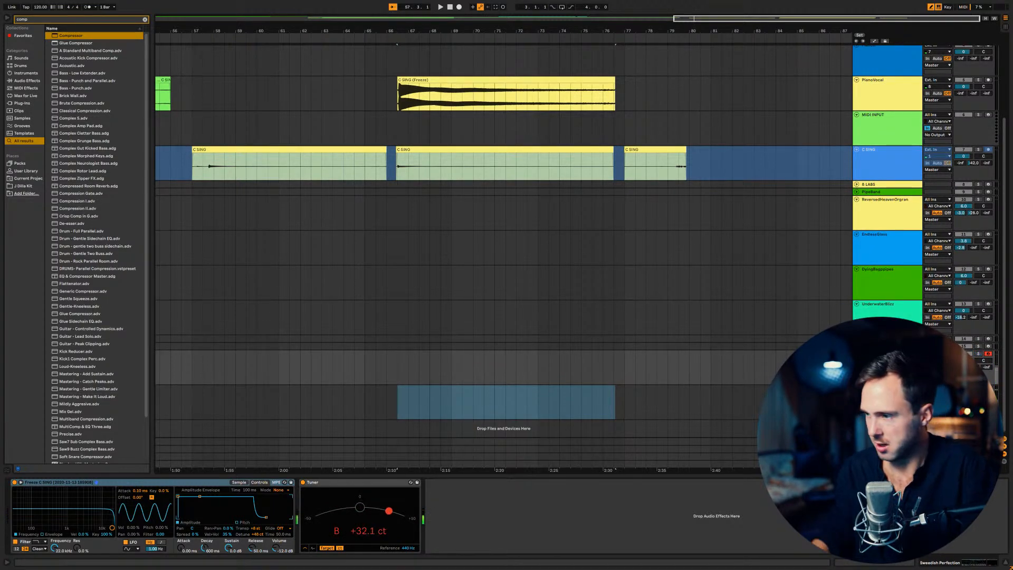
{"action": "left_click", "coordinate": [978, 353]}
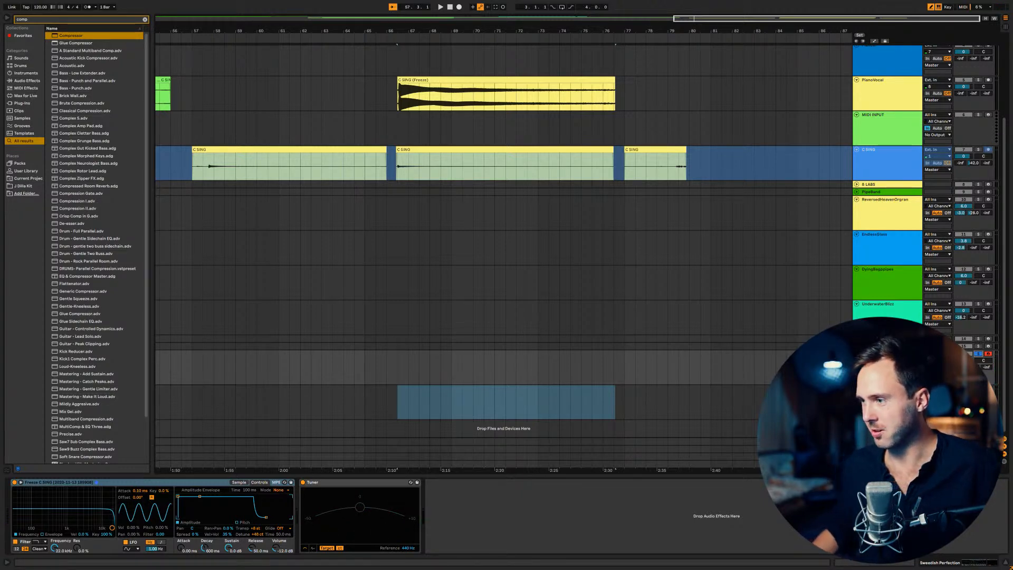
{"action": "left_click", "coordinate": [979, 354]}
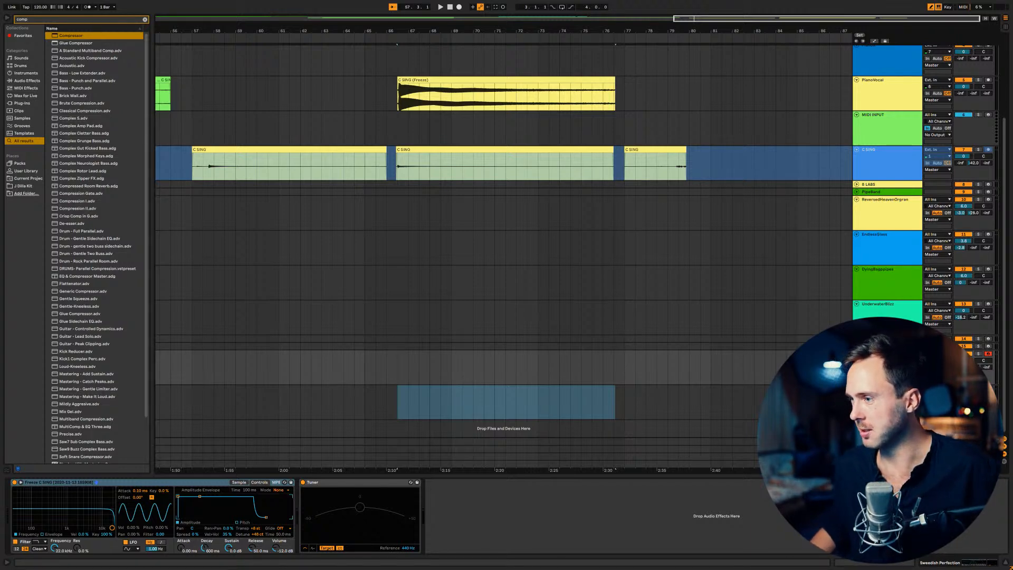
Arm the older C SING 0002 instrument track to play it, and delete that track.
{"action": "left_click", "coordinate": [888, 390]}
{"action": "left_click", "coordinate": [888, 346]}
{"action": "left_click", "coordinate": [857, 346]}
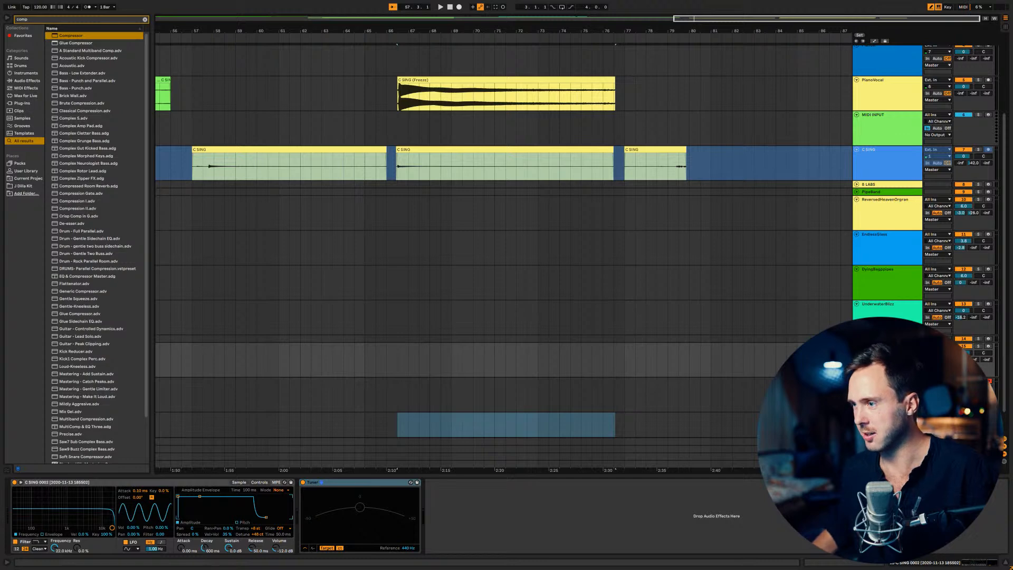
{"action": "scroll", "coordinate": [789, 354], "scroll_direction": "down", "scroll_amount": 1}
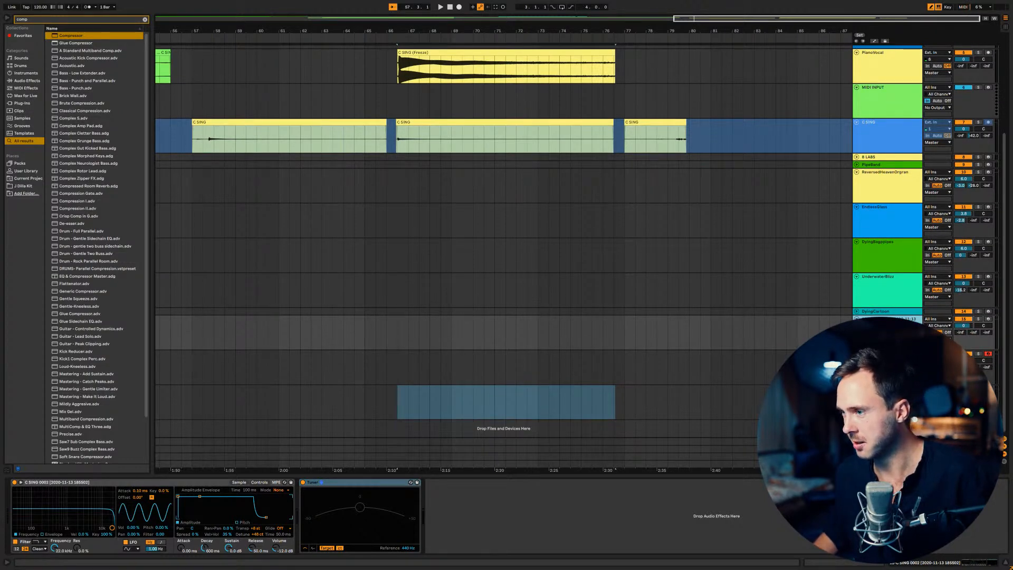
{"action": "left_click", "coordinate": [988, 319]}
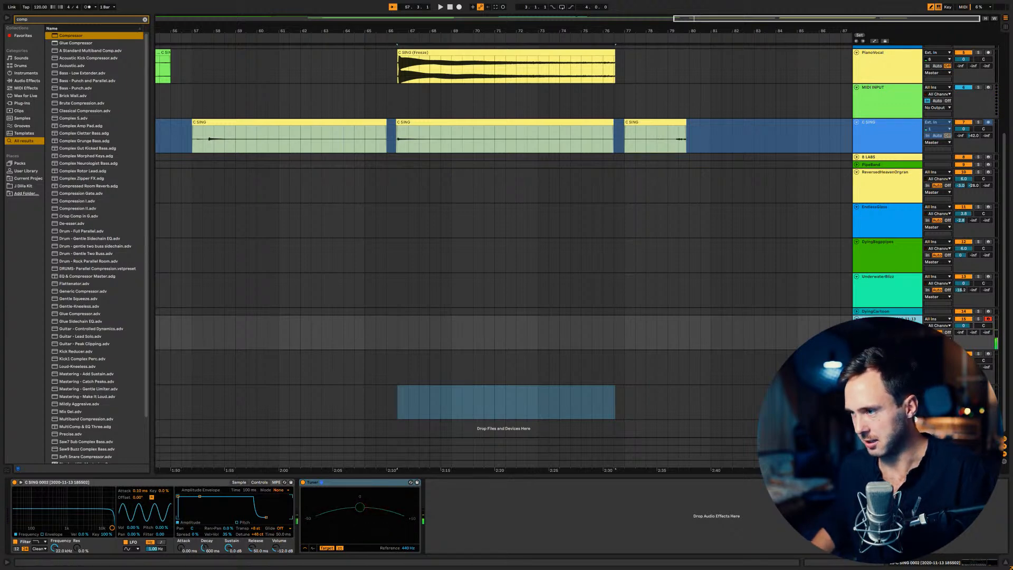
{"action": "key", "text": "Delete"}
Unfreeze the C SING track and record a new take on it starting at bar 85.
{"action": "scroll", "coordinate": [504, 241], "scroll_direction": "up", "scroll_amount": 5}
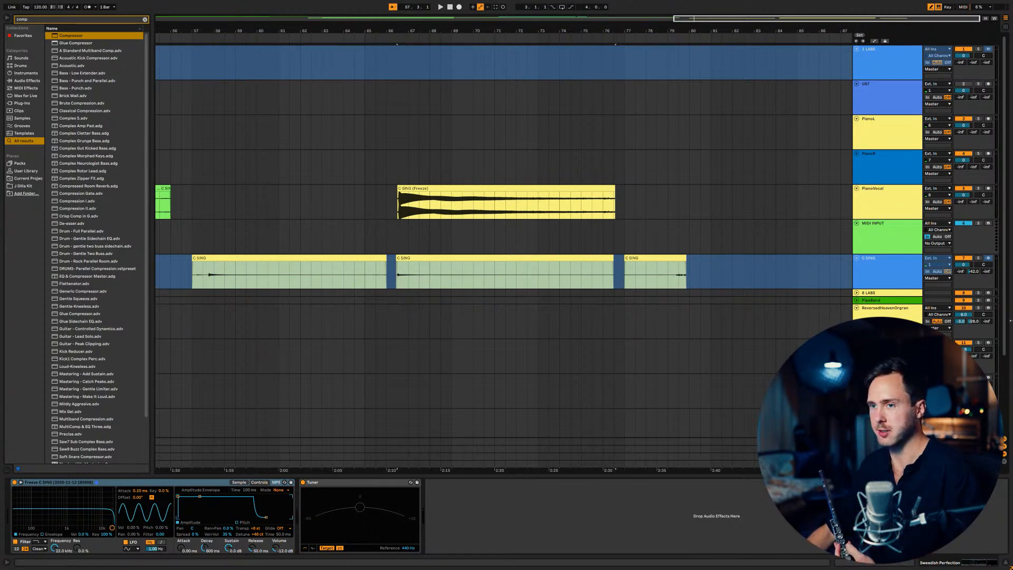
{"action": "left_click", "coordinate": [775, 283]}
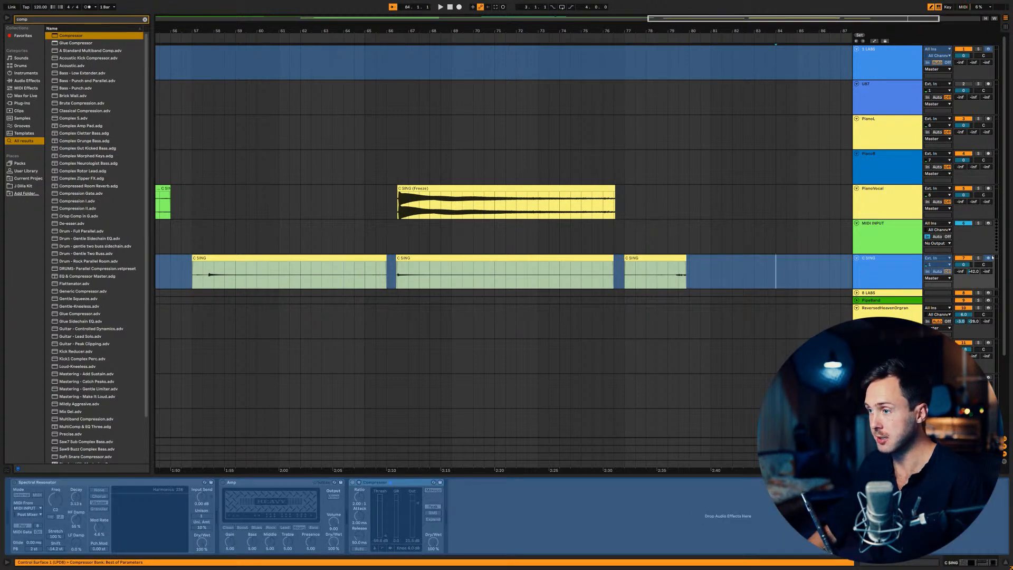
{"action": "right_click", "coordinate": [943, 265]}
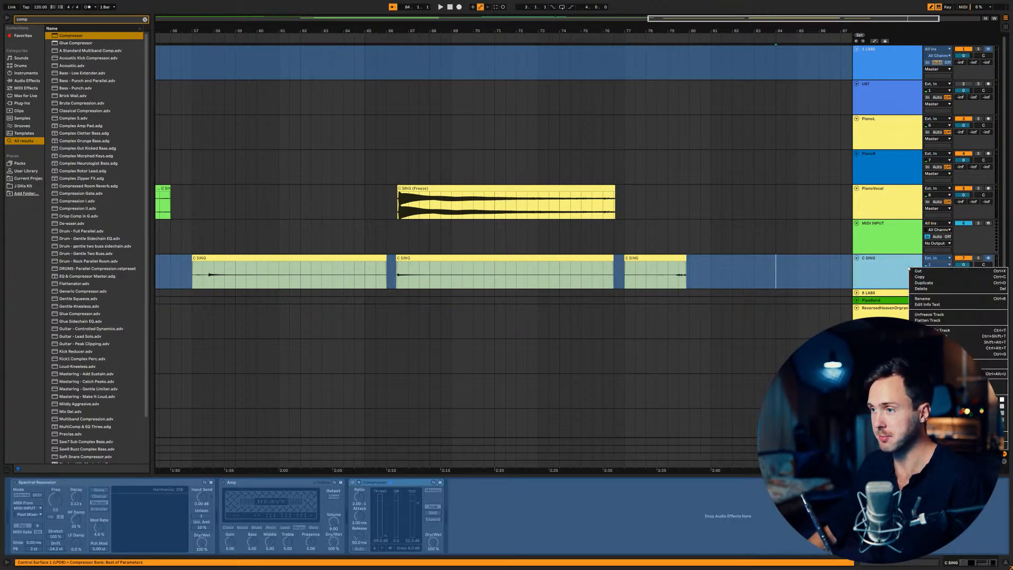
{"action": "left_click", "coordinate": [949, 315]}
{"action": "left_click", "coordinate": [798, 277]}
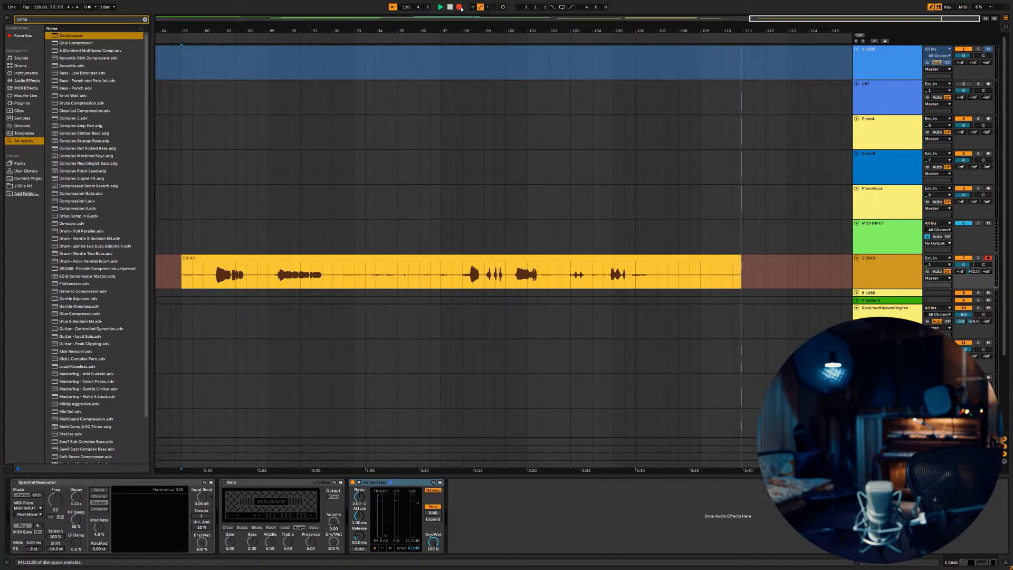
{"action": "key", "text": "space"}
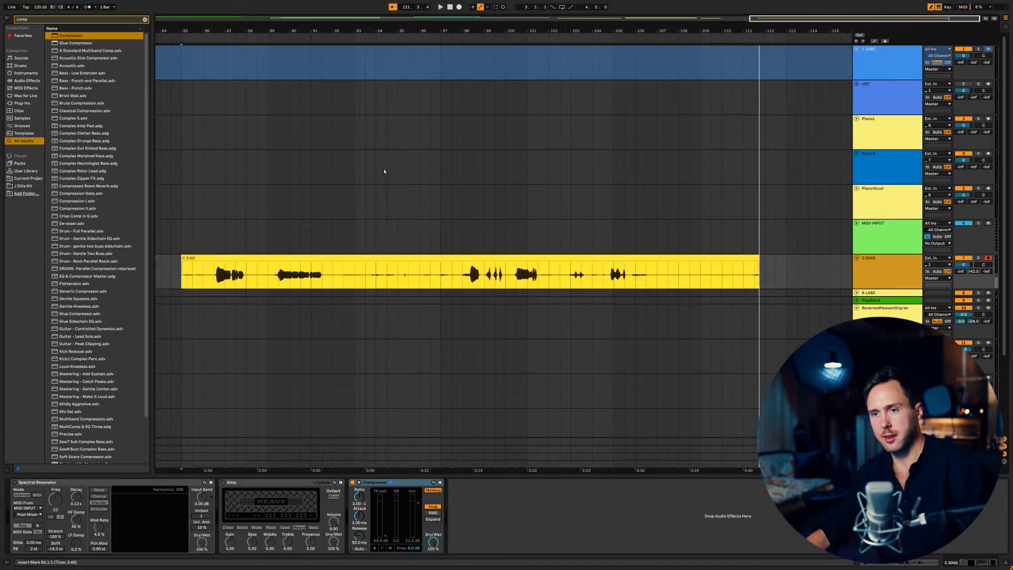
Solo the C SING track and audition the second long note of the new take with the track's devices shown.
{"action": "left_click", "coordinate": [278, 239]}
{"action": "key", "text": "space"}
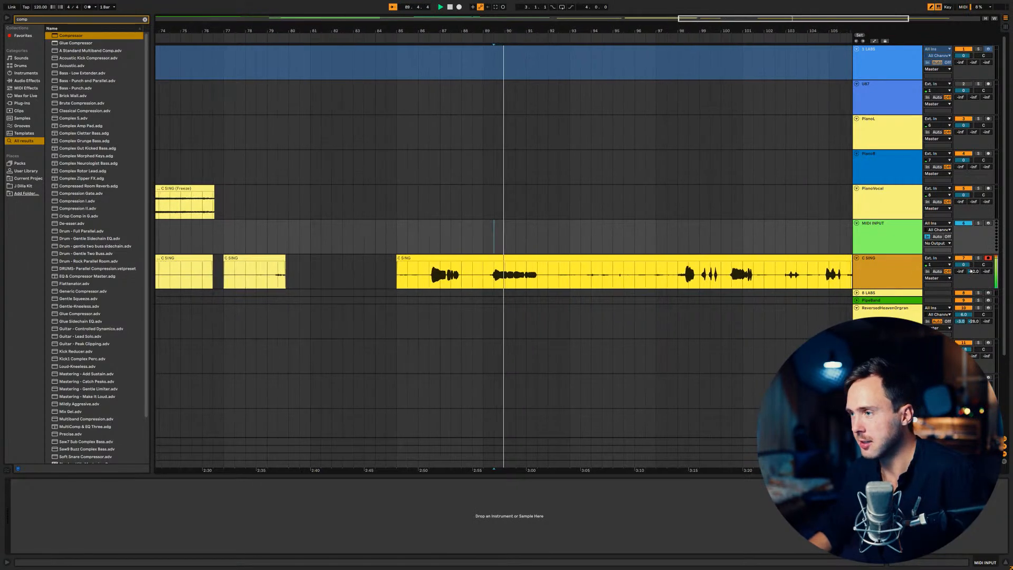
{"action": "left_click", "coordinate": [978, 258]}
{"action": "left_click", "coordinate": [979, 259]}
{"action": "left_click", "coordinate": [979, 259]}
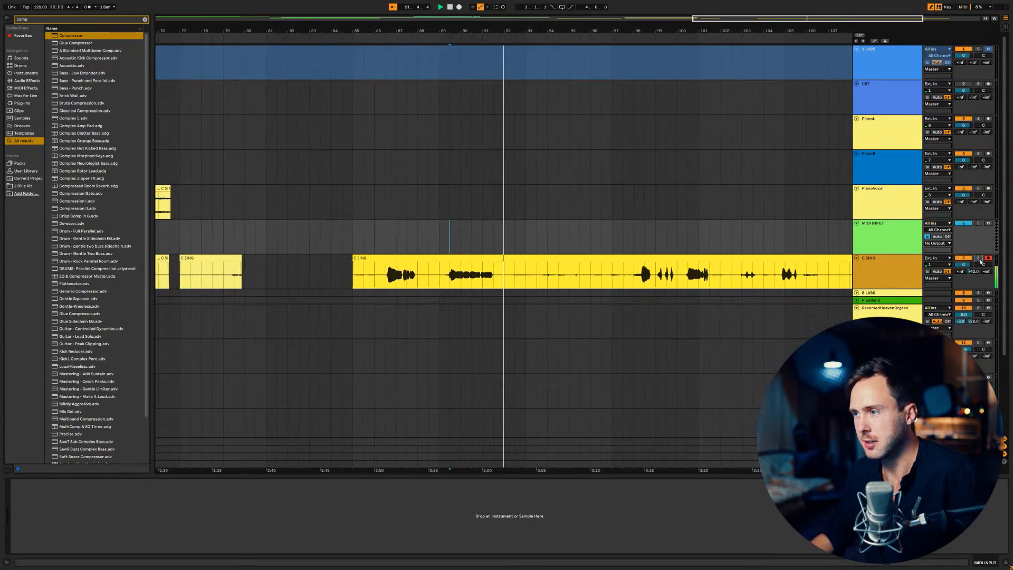
{"action": "left_click", "coordinate": [905, 263]}
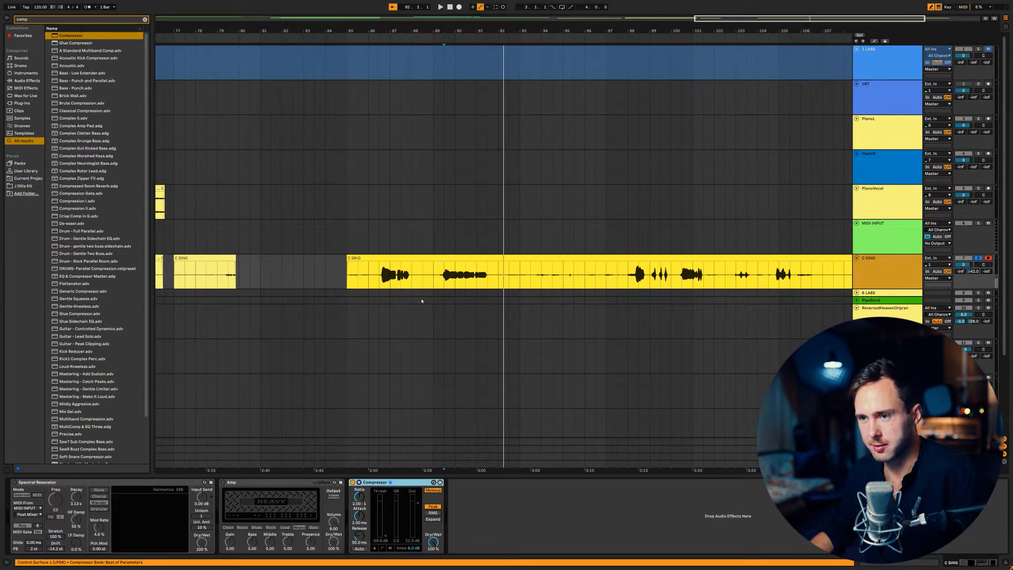
{"action": "left_click", "coordinate": [431, 290]}
{"action": "key", "text": "space"}
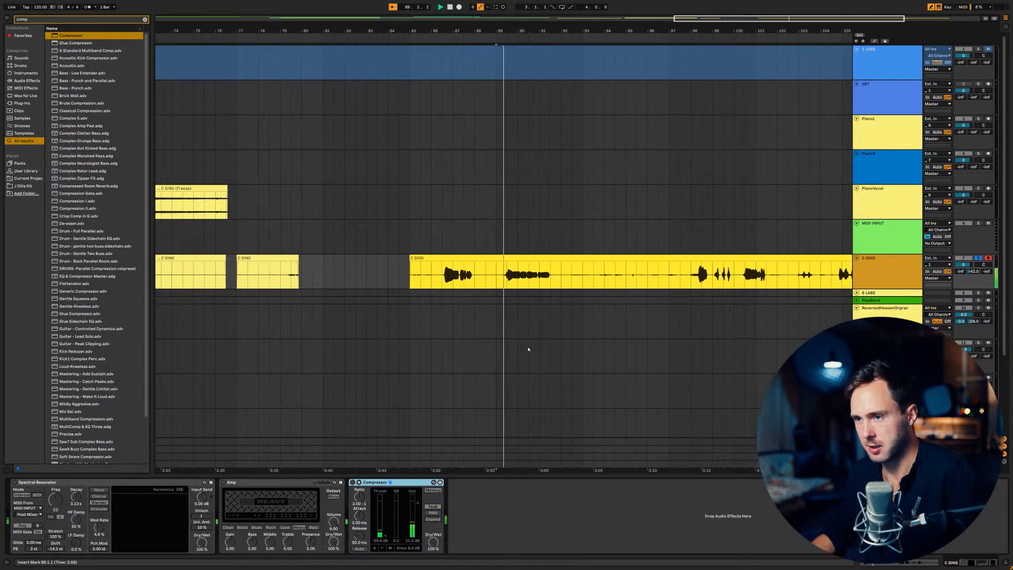
Split out the second long note from bar 89 to 91.3, move it to the PianoVocal track and open its waveform.
{"action": "left_click", "coordinate": [462, 280]}
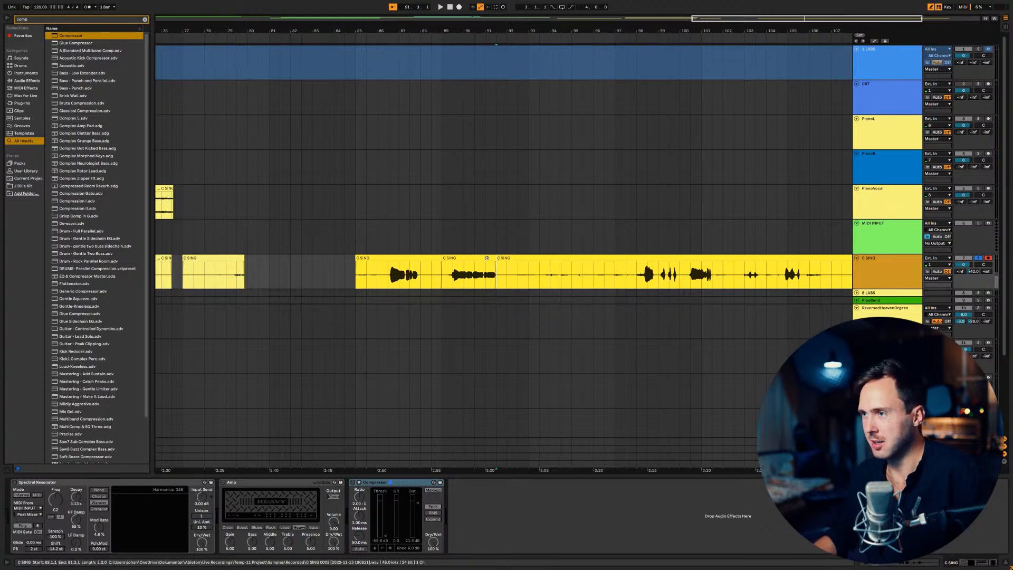
{"action": "left_click_drag", "start_coordinate": [481, 256], "coordinate": [469, 188]}
{"action": "double_click", "coordinate": [470, 188]}
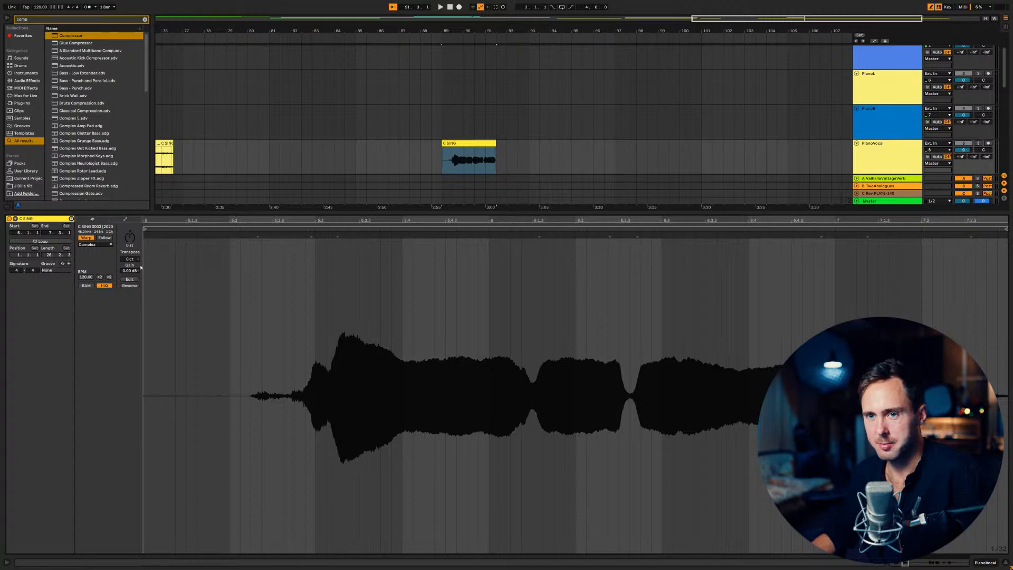
Audition the split-out note on PianoVocal and check its envelope view, sample settings and clip options.
{"action": "left_click", "coordinate": [125, 219]}
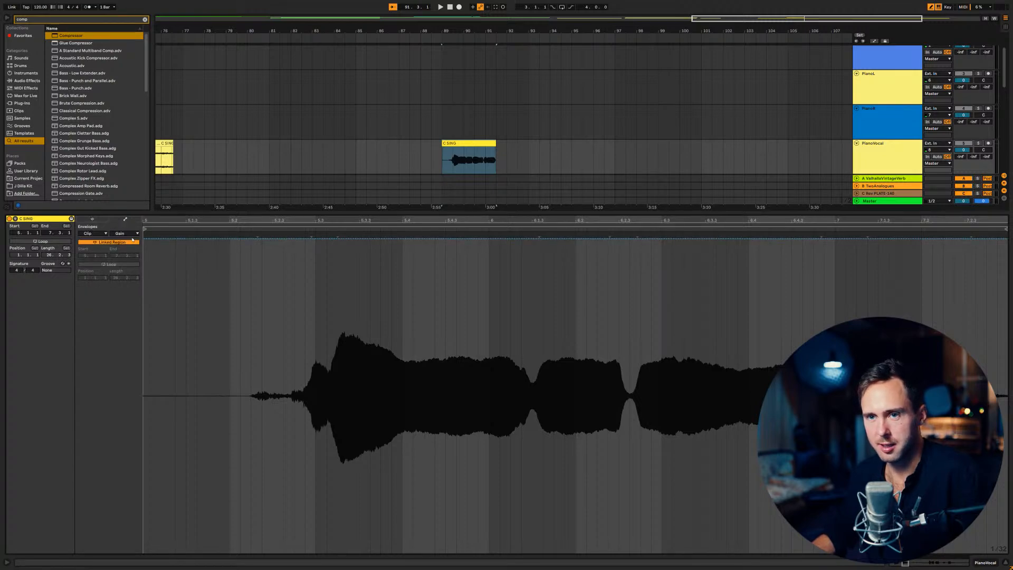
{"action": "left_click", "coordinate": [102, 221]}
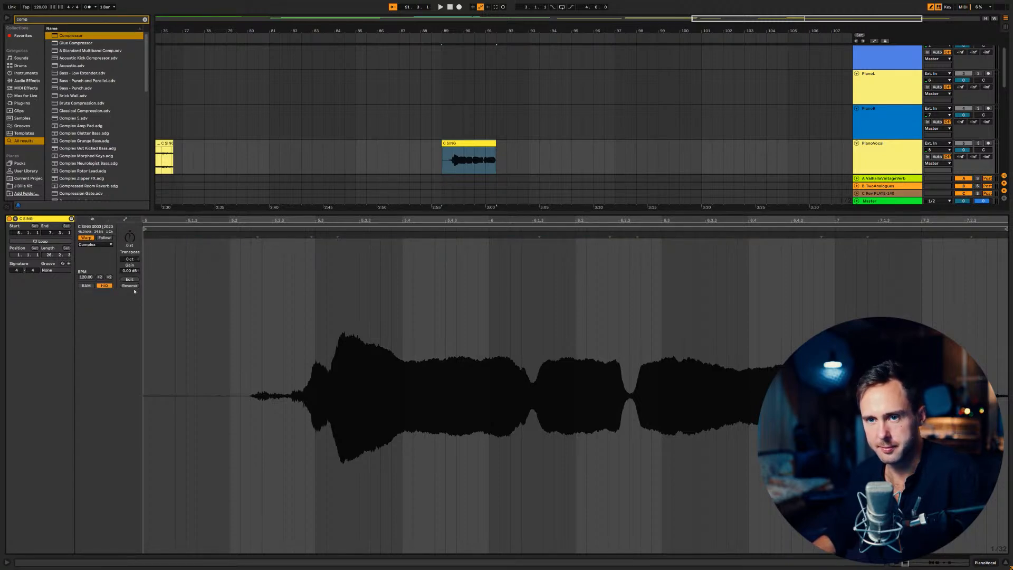
{"action": "key", "text": "space"}
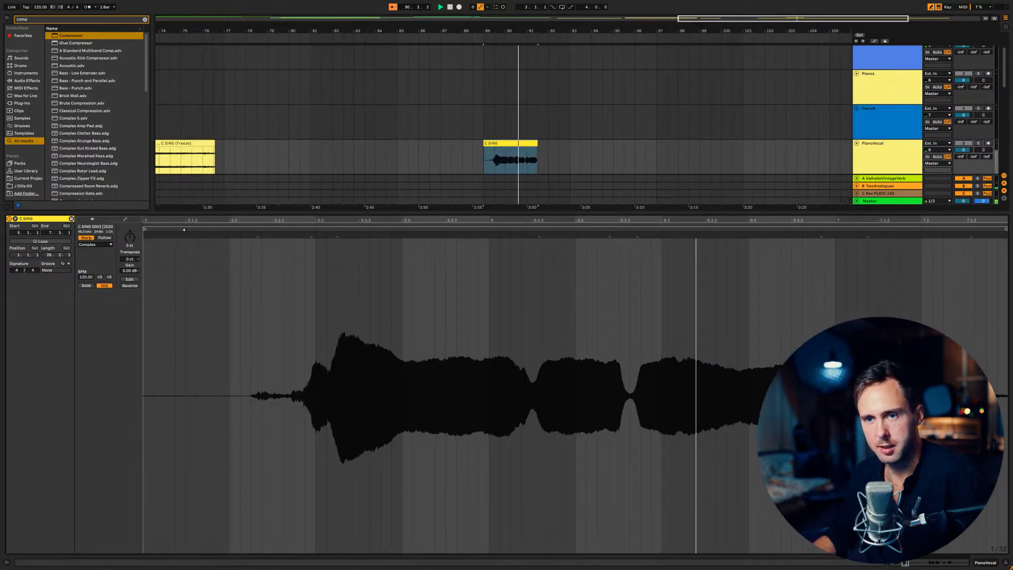
{"action": "left_click", "coordinate": [125, 220]}
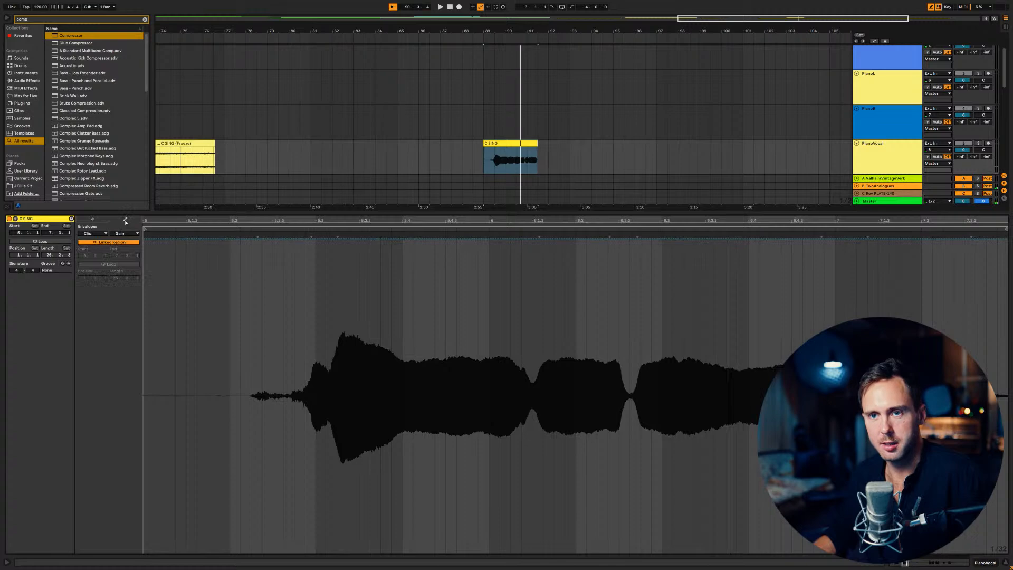
{"action": "left_click", "coordinate": [93, 219]}
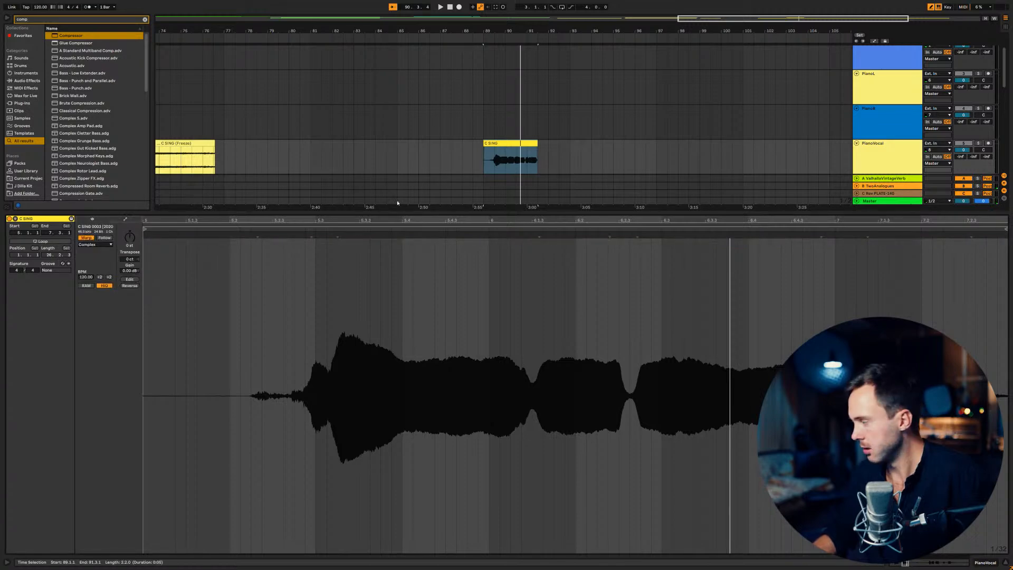
{"action": "left_click", "coordinate": [513, 148]}
{"action": "right_click", "coordinate": [514, 145]}
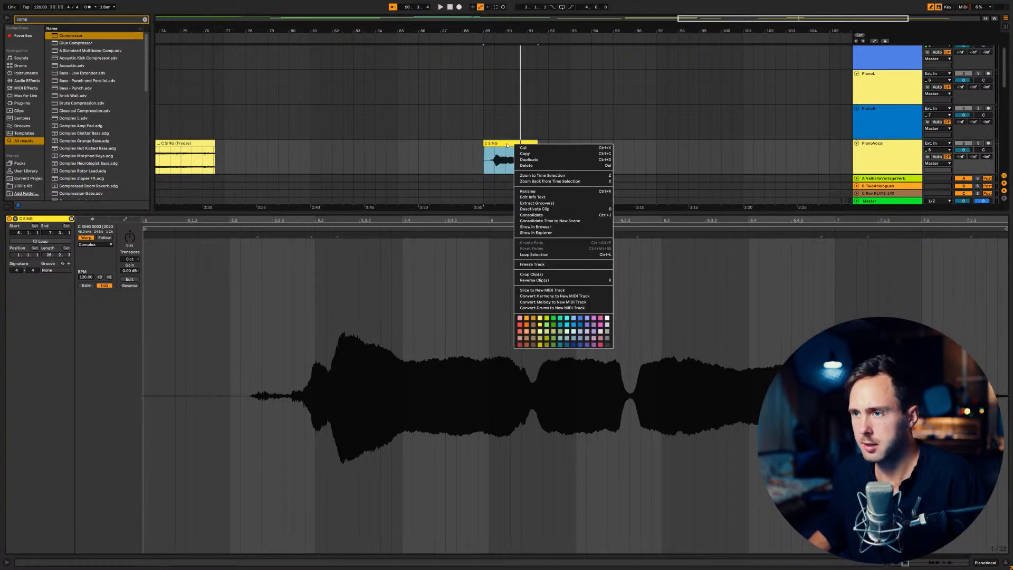
{"action": "left_click", "coordinate": [508, 145]}
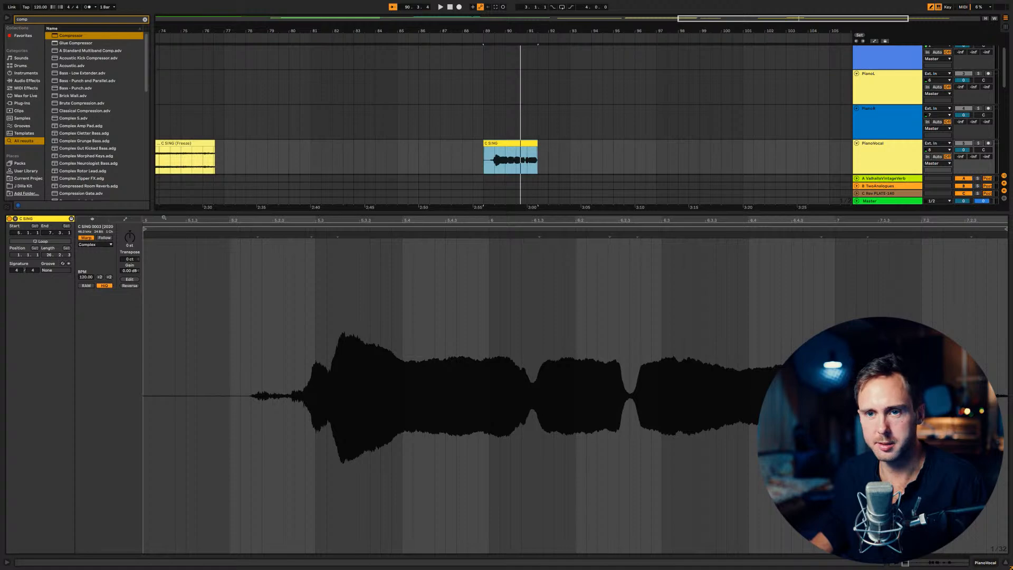
{"action": "left_click", "coordinate": [129, 221]}
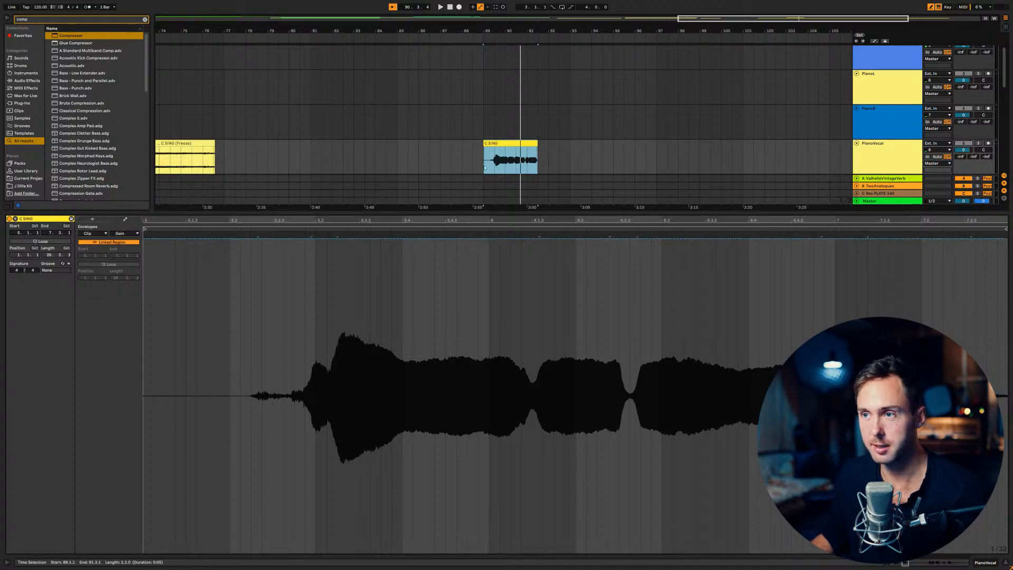
{"action": "left_click", "coordinate": [101, 225]}
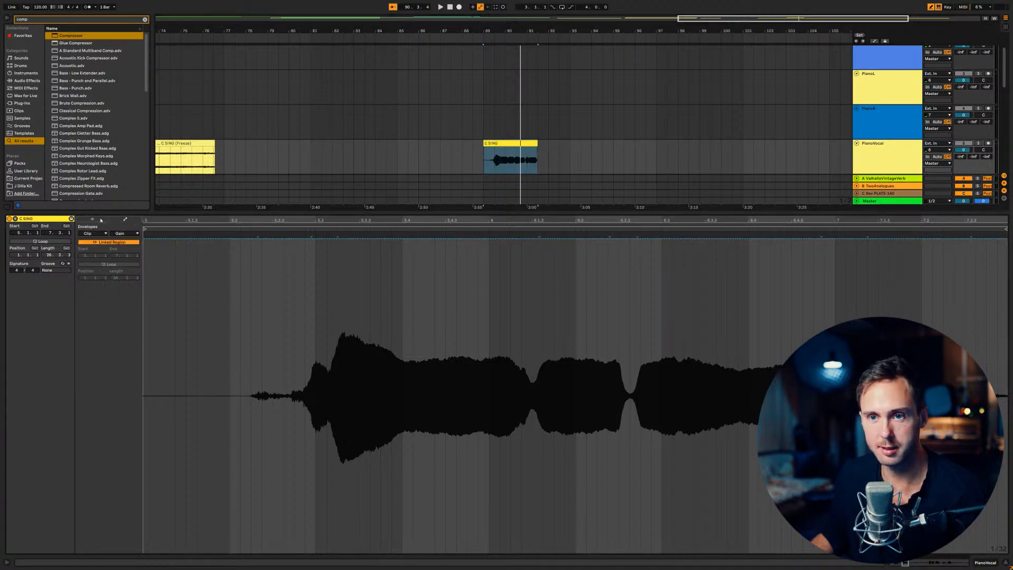
Switch Warp off and back on for the split-out note's clip, keeping its current timing.
{"action": "left_click", "coordinate": [101, 219]}
{"action": "left_click", "coordinate": [91, 238]}
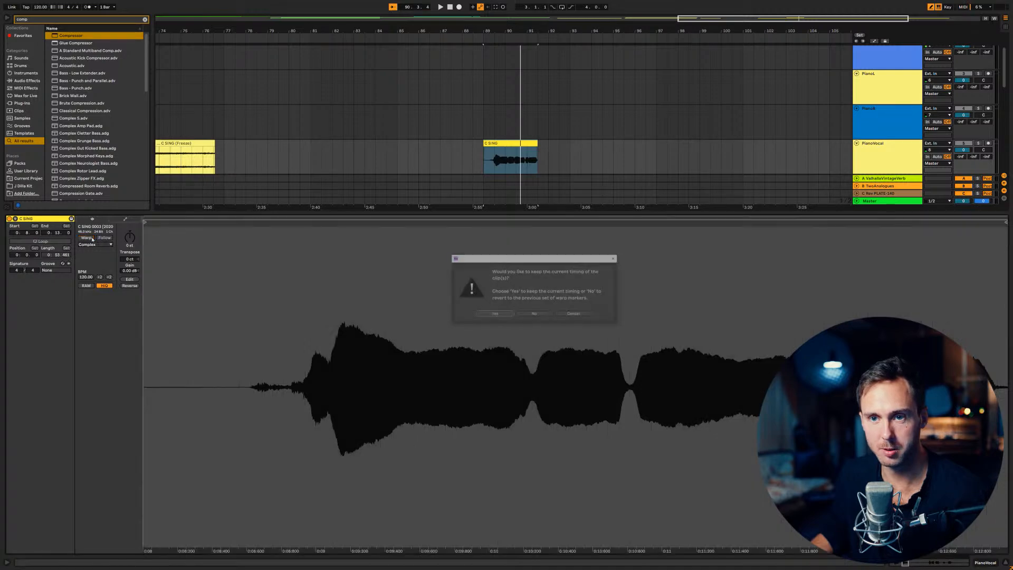
{"action": "left_click", "coordinate": [494, 315]}
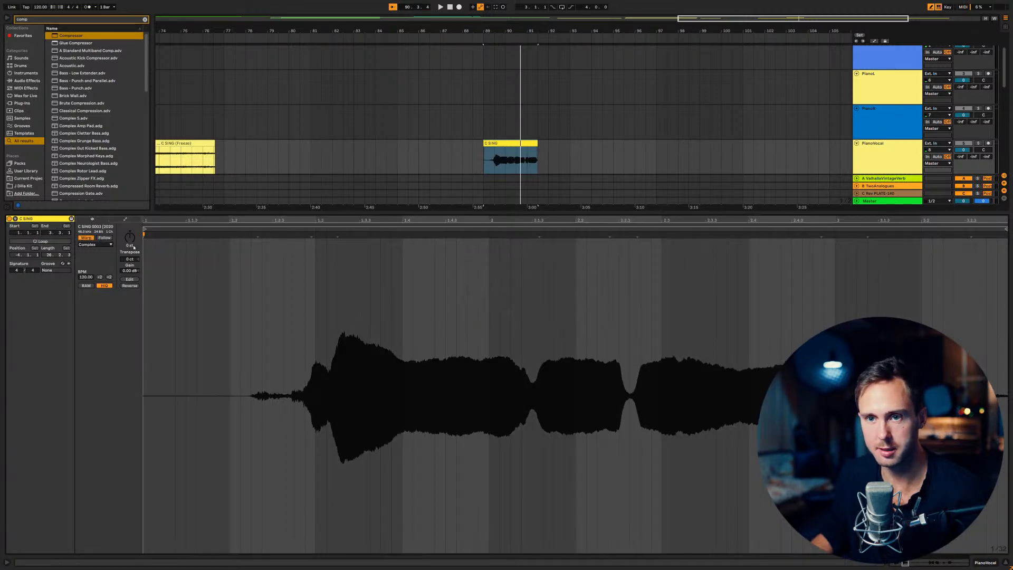
Stretch the clip by doubling its BPM repeatedly up to 480, and play it back.
{"action": "left_click", "coordinate": [100, 277]}
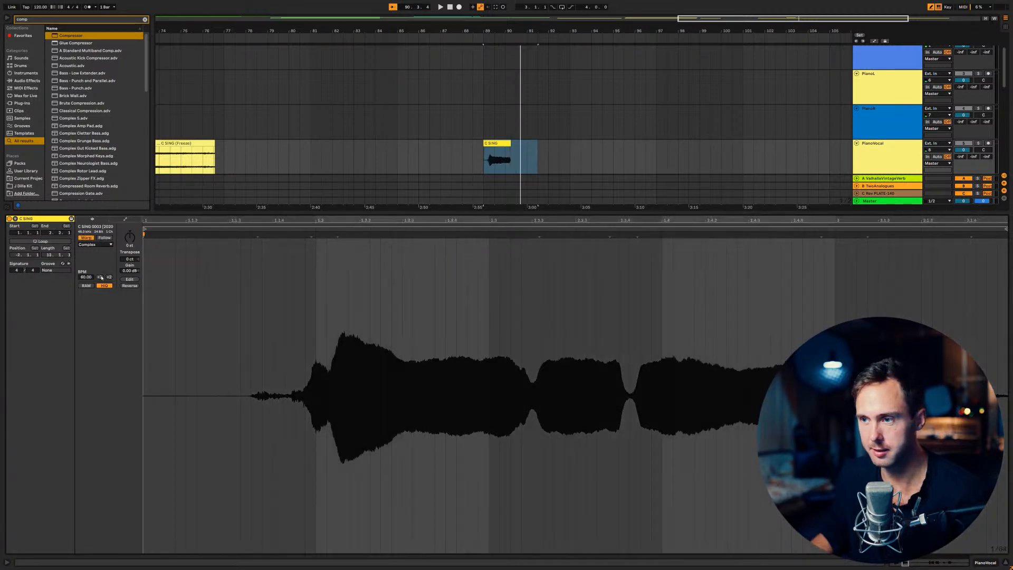
{"action": "left_click", "coordinate": [110, 278]}
{"action": "left_click", "coordinate": [110, 277]}
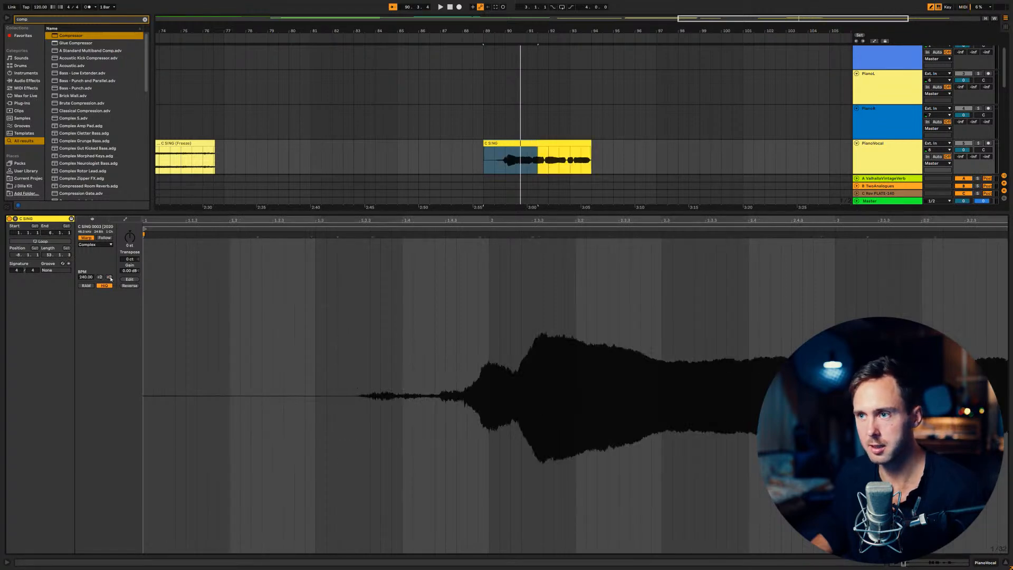
{"action": "key", "text": "space"}
{"action": "left_click", "coordinate": [110, 278]}
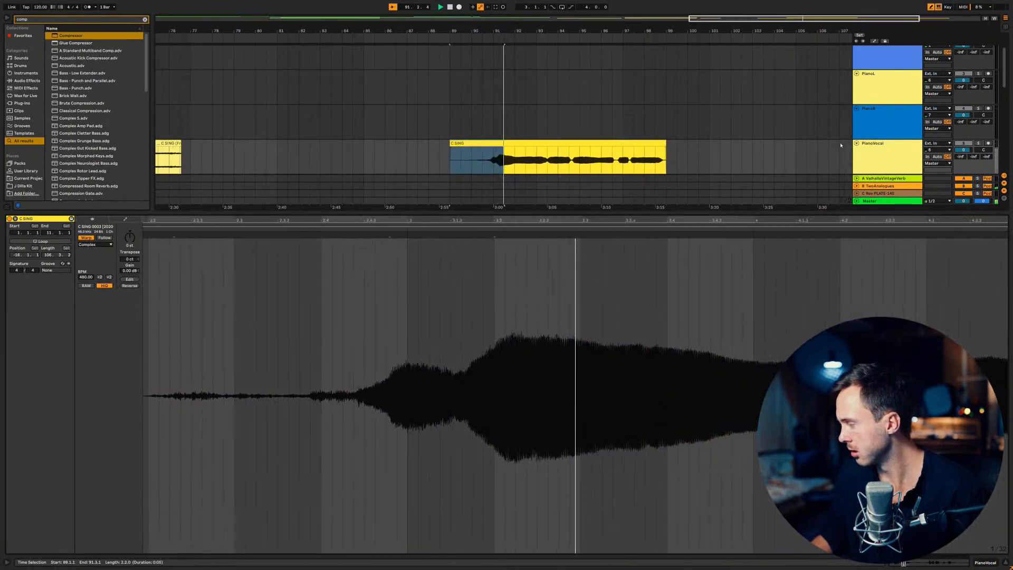
Solo the PianoVocal track and audition the stretched clip from bar 90.
{"action": "left_click", "coordinate": [719, 152]}
{"action": "left_click", "coordinate": [452, 165]}
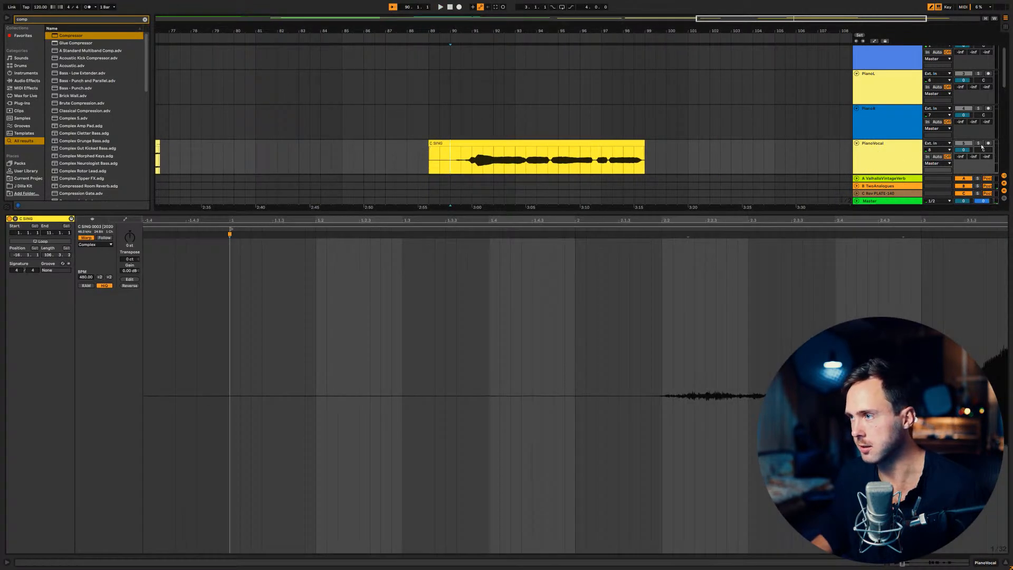
{"action": "left_click", "coordinate": [979, 144]}
{"action": "key", "text": "space"}
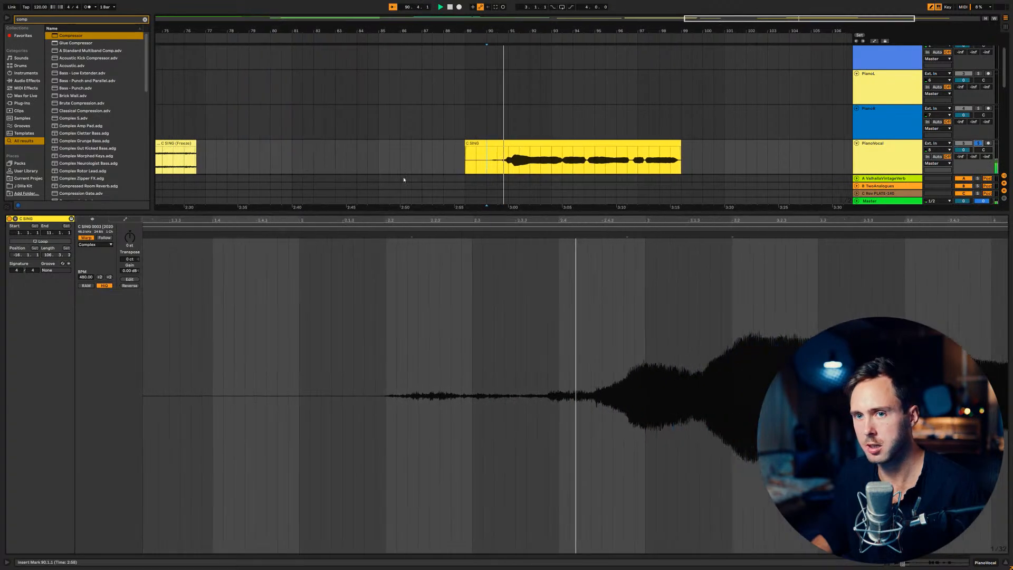
Set the clip's warp mode to Re-Pitch, stretch it to 960 BPM and audition it from bar 92.3.
{"action": "left_click", "coordinate": [104, 245]}
{"action": "left_click", "coordinate": [96, 269]}
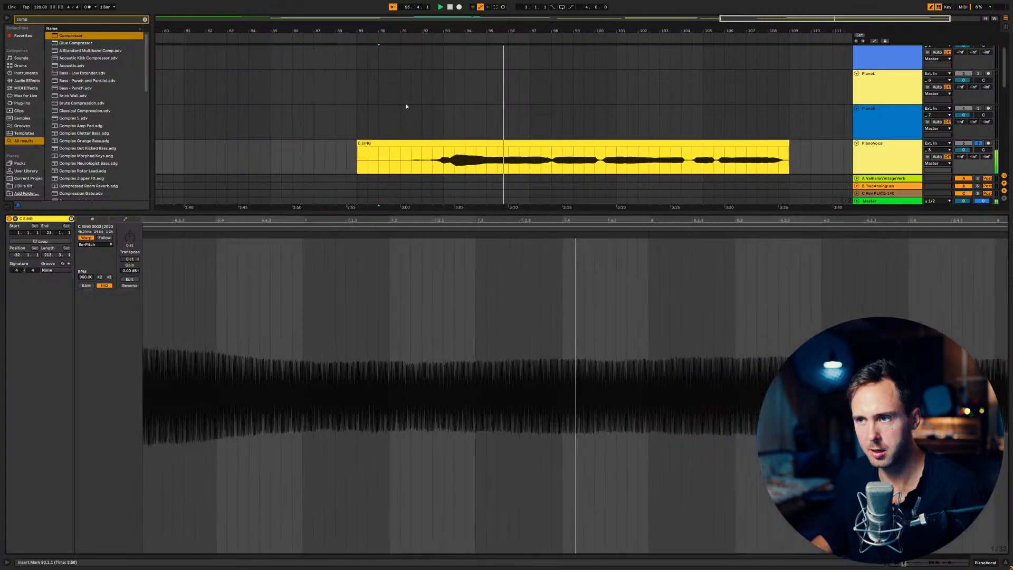
{"action": "key", "text": "space"}
{"action": "key", "text": "space"}
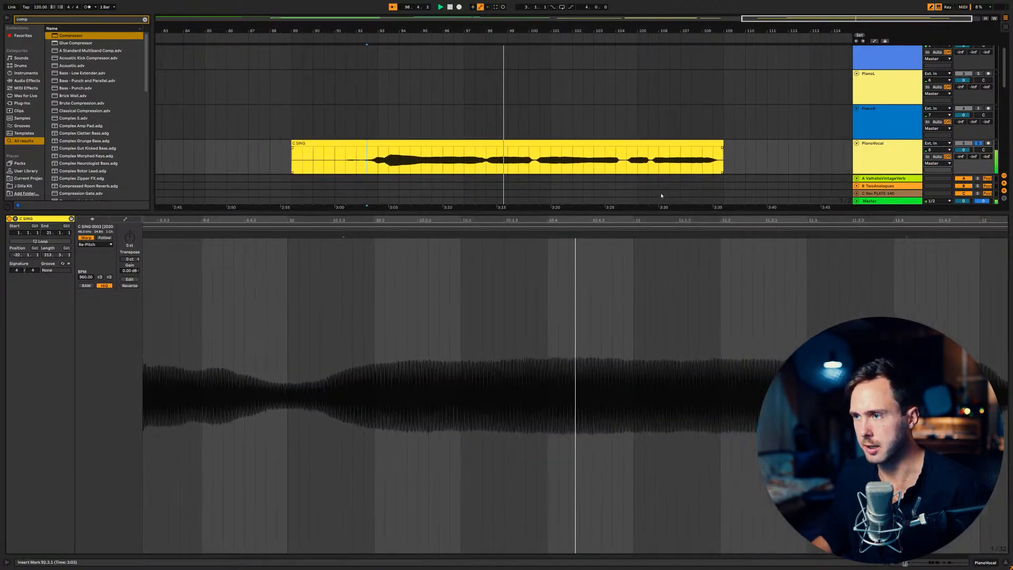
Enlarge the arrangement area, show the whole song with the lower tracks, and stop playback.
{"action": "left_click_drag", "start_coordinate": [660, 212], "coordinate": [657, 302]}
{"action": "scroll", "coordinate": [577, 163], "scroll_direction": "down", "scroll_amount": 5}
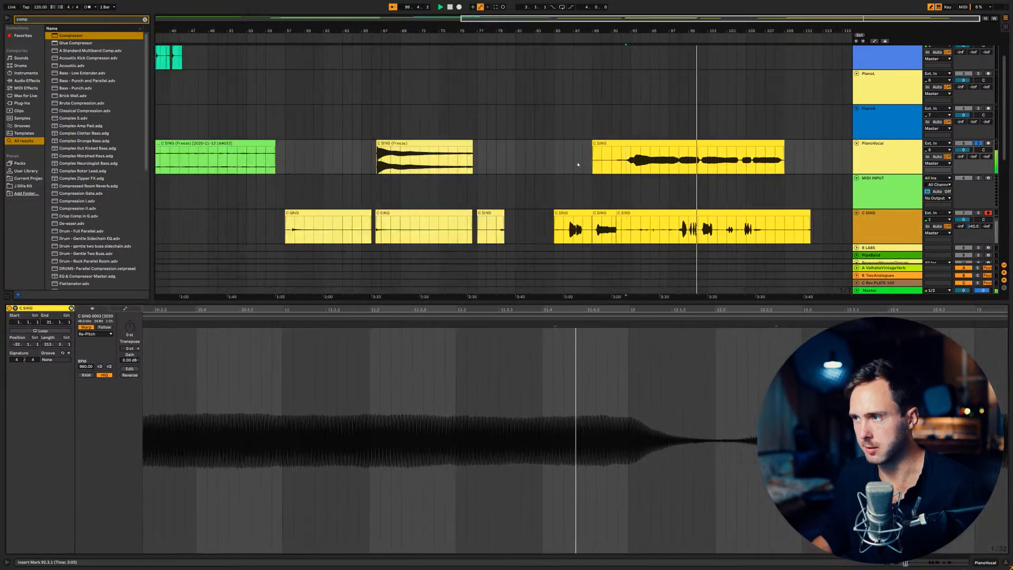
{"action": "key", "text": "space"}
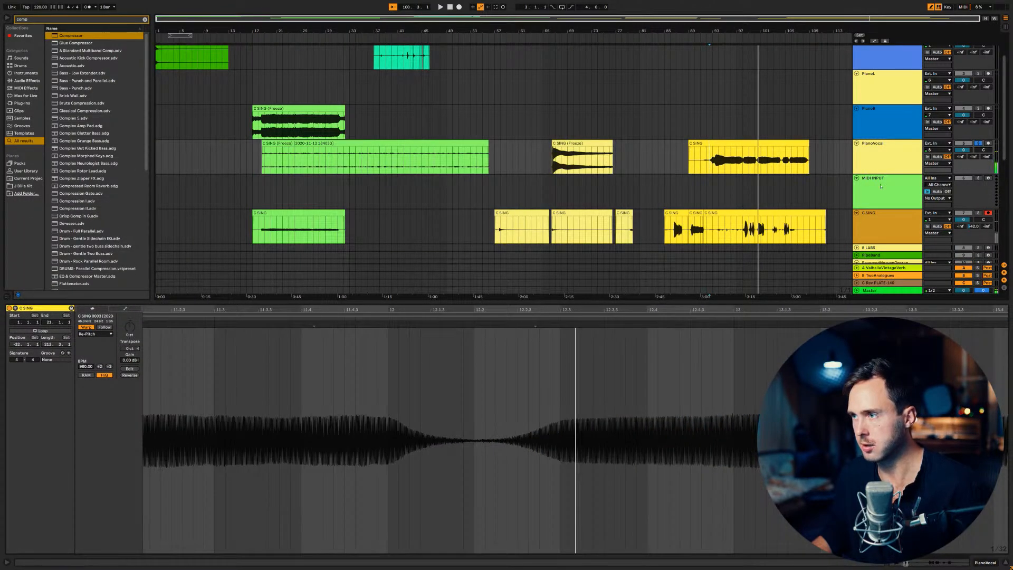
{"action": "left_click", "coordinate": [882, 147]}
{"action": "key", "text": "ctrl+alt+t"}
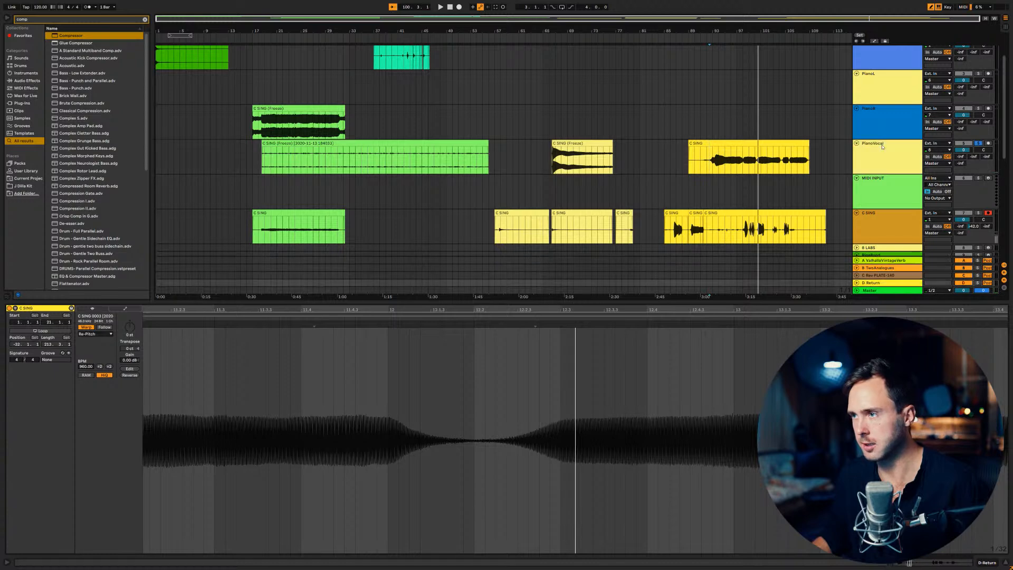
{"action": "scroll", "coordinate": [879, 171], "scroll_direction": "down", "scroll_amount": 4}
{"action": "key", "text": "ctrl+z"}
Insert a MIDI track directly below PianoVocal and load an empty Simpler onto it.
{"action": "scroll", "coordinate": [880, 185], "scroll_direction": "up", "scroll_amount": 4}
{"action": "left_click", "coordinate": [875, 159]}
{"action": "key", "text": "ctrl+shift+t"}
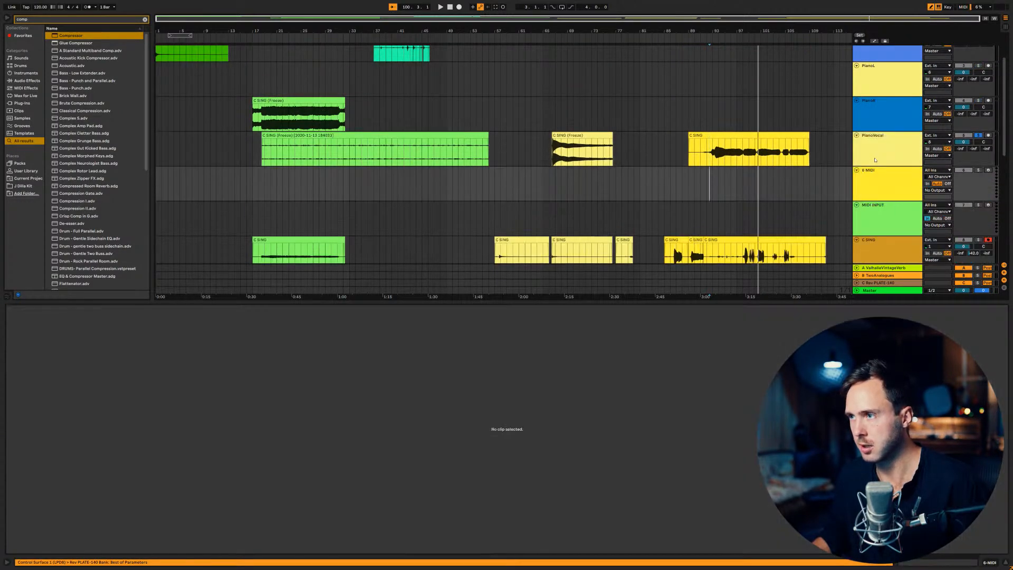
{"action": "type", "text": "simpler"}
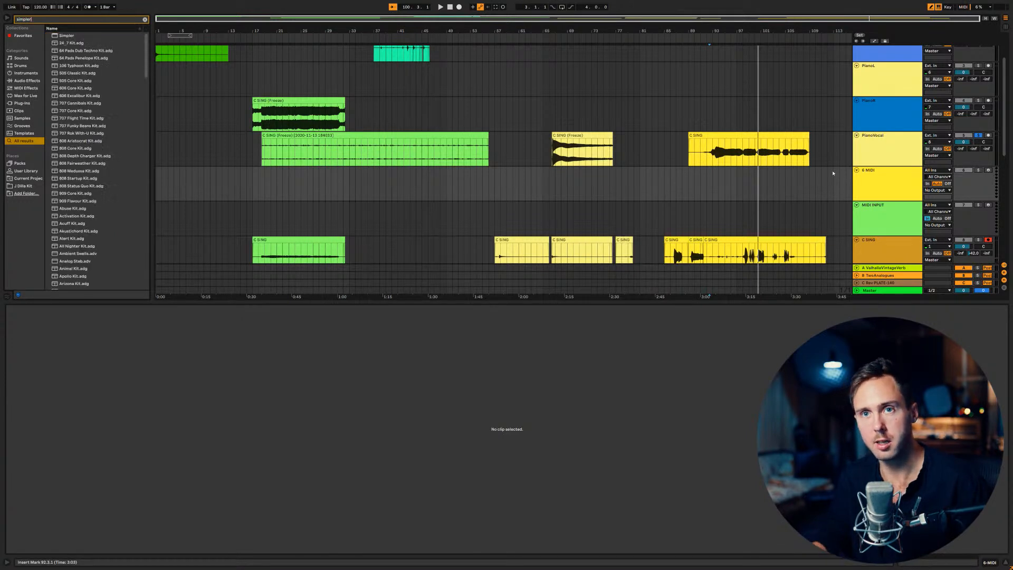
{"action": "left_click_drag", "start_coordinate": [65, 37], "coordinate": [695, 170]}
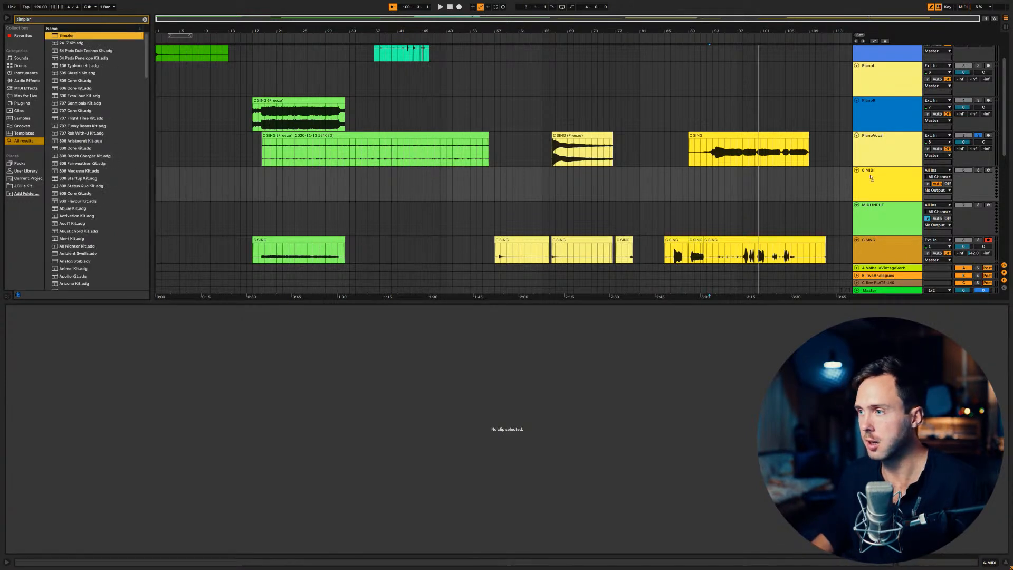
{"action": "left_click_drag", "start_coordinate": [793, 154], "coordinate": [787, 174]}
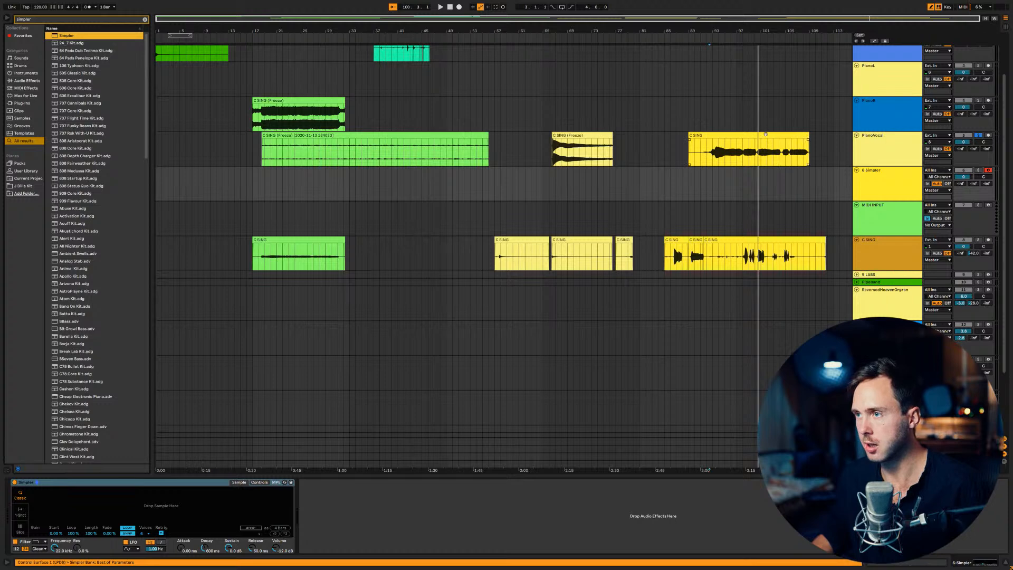
Load the stretched PianoVocal clip into the Simpler as its sample and solo the new MIDI track.
{"action": "left_click_drag", "start_coordinate": [766, 134], "coordinate": [241, 494]}
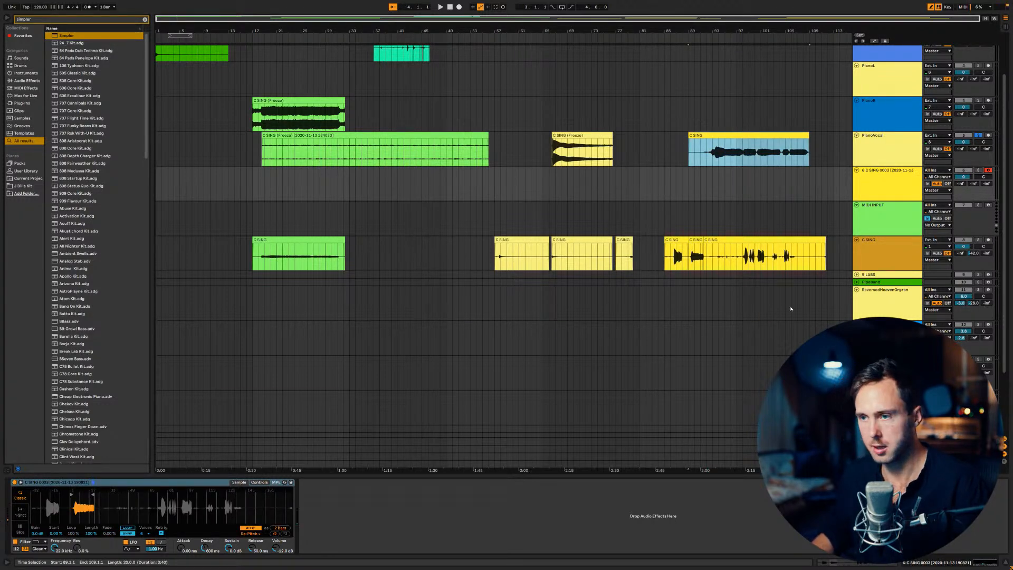
{"action": "left_click", "coordinate": [892, 211]}
{"action": "left_click", "coordinate": [946, 172]}
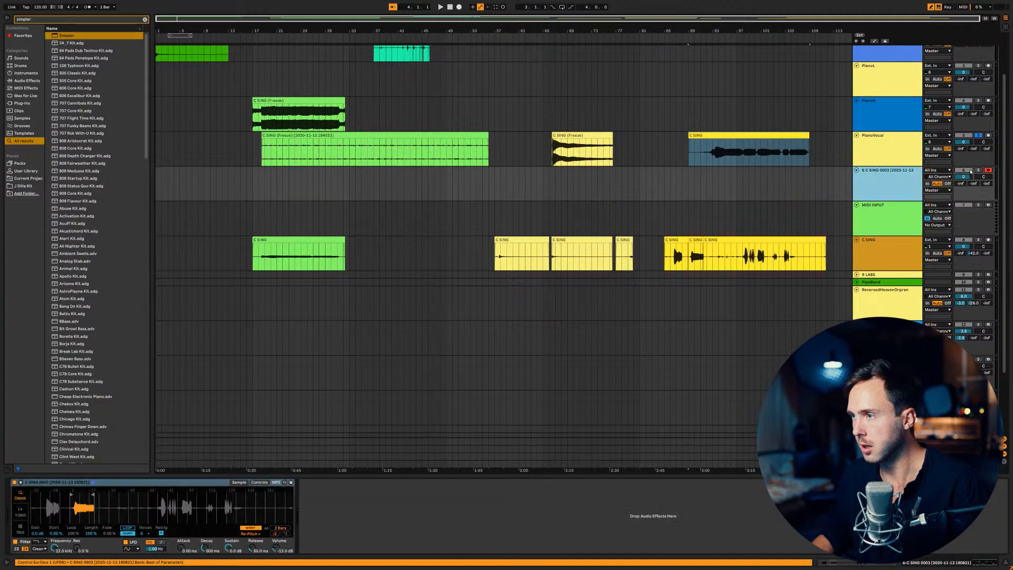
{"action": "left_click", "coordinate": [979, 171]}
Move the Simpler's sample start to the point where the second long note swells in.
{"action": "left_click_drag", "start_coordinate": [75, 496], "coordinate": [61, 538]}
{"action": "left_click_drag", "start_coordinate": [60, 499], "coordinate": [129, 497]}
{"action": "left_click_drag", "start_coordinate": [43, 494], "coordinate": [257, 489]}
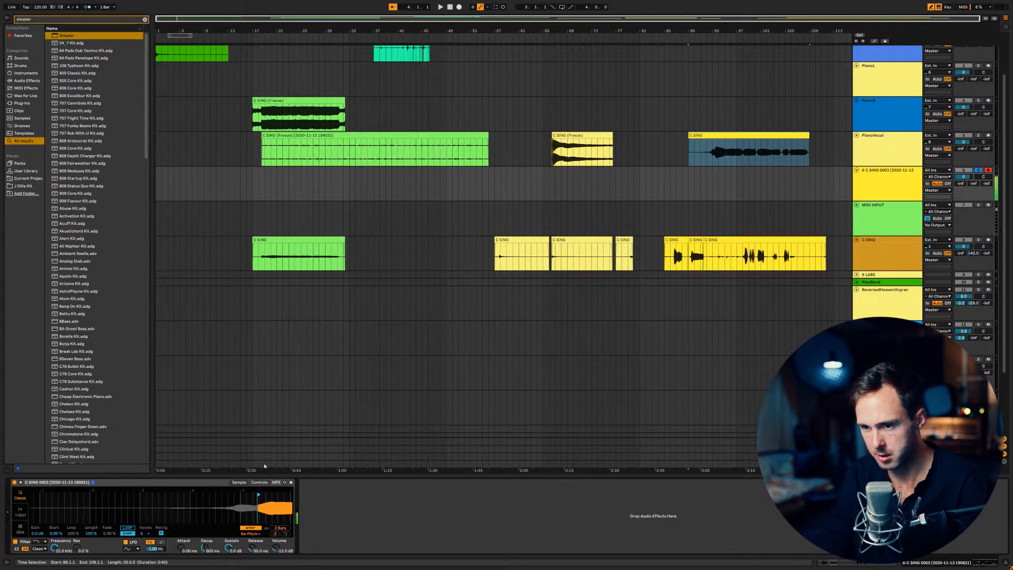
Try the Tones warp mode in the Simpler, and set the mode to Complex.
{"action": "left_click", "coordinate": [250, 534]}
{"action": "left_click", "coordinate": [246, 504]}
{"action": "left_click", "coordinate": [249, 533]}
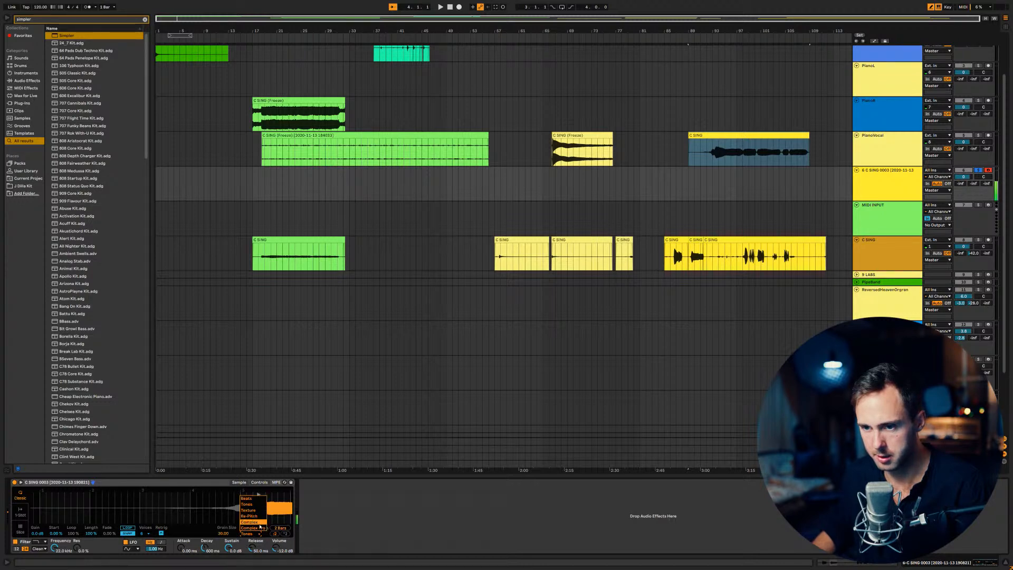
{"action": "left_click", "coordinate": [257, 521]}
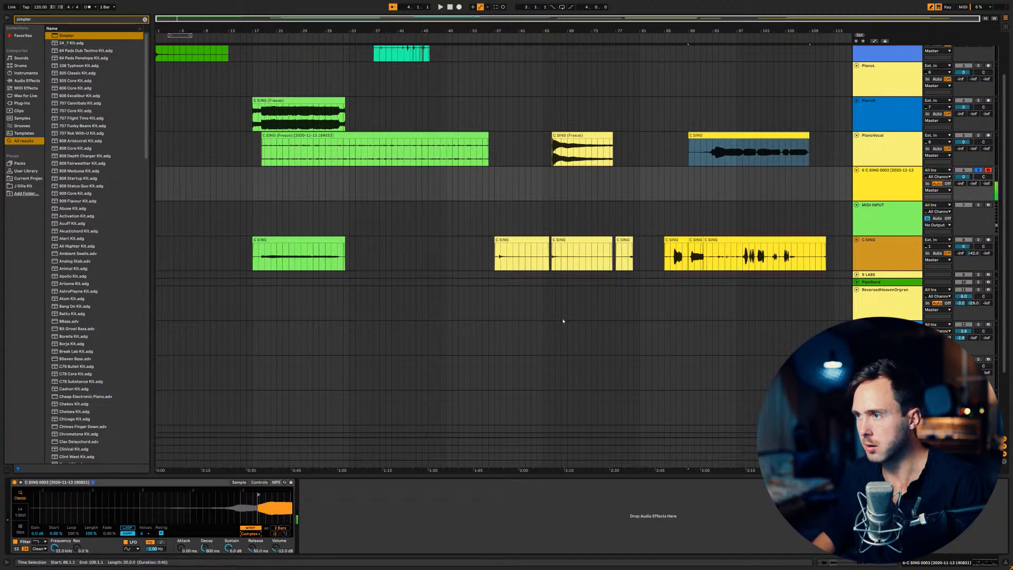
Consolidate the stretched clip on PianoVocal and load the consolidated version into the Simpler.
{"action": "left_click", "coordinate": [716, 137]}
{"action": "key", "text": "ctrl+j"}
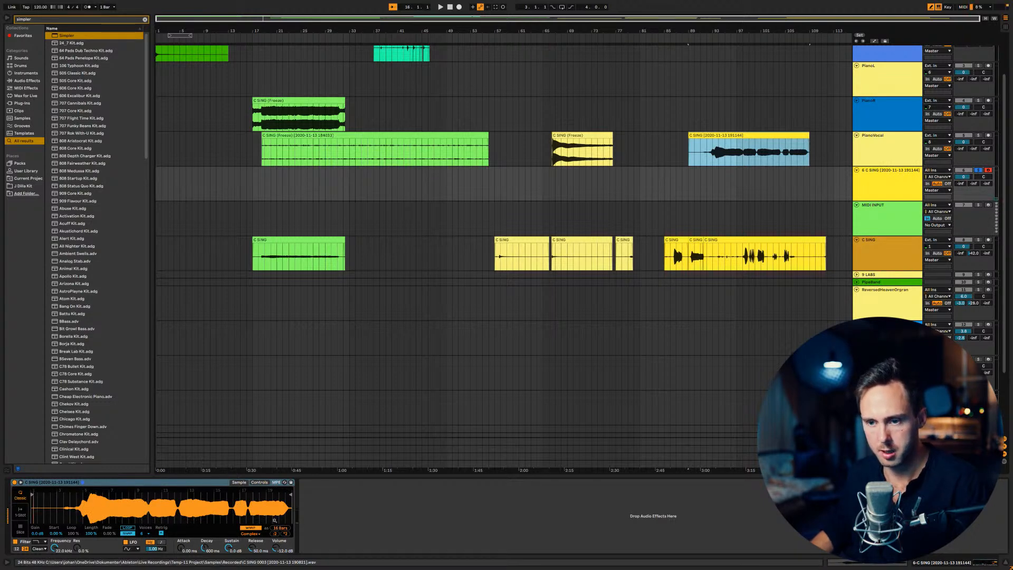
Set the sample start of the consolidated clip to the onset of the main note's swell.
{"action": "left_click", "coordinate": [95, 502]}
{"action": "mouse_move", "coordinate": [33, 491]}
{"action": "left_mouse_down"}
{"action": "mouse_move", "coordinate": [79, 484]}
{"action": "mouse_move", "coordinate": [79, 551]}
{"action": "left_mouse_up"}
{"action": "left_click_drag", "start_coordinate": [233, 499], "coordinate": [177, 499]}
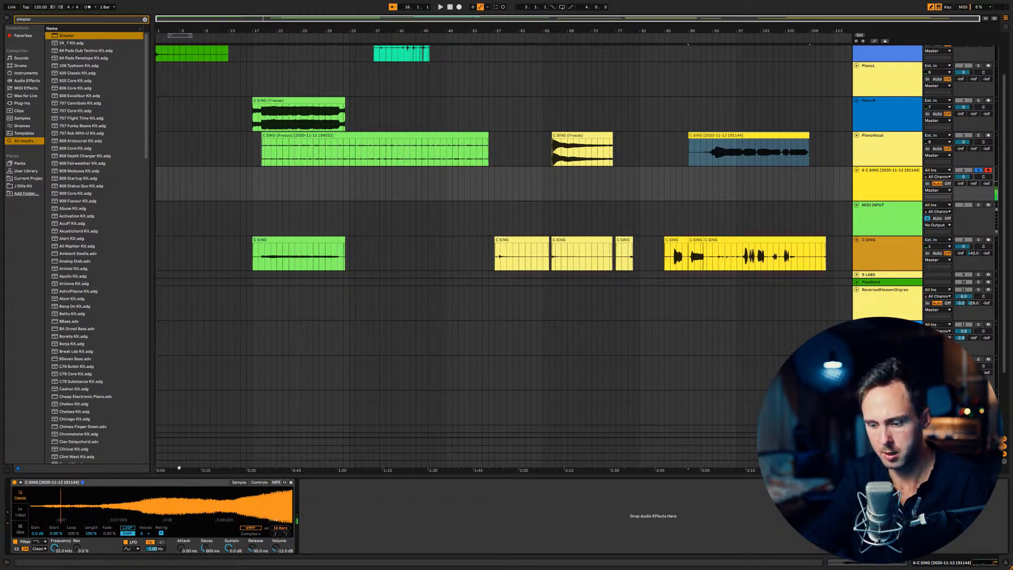
{"action": "left_click_drag", "start_coordinate": [185, 504], "coordinate": [213, 491]}
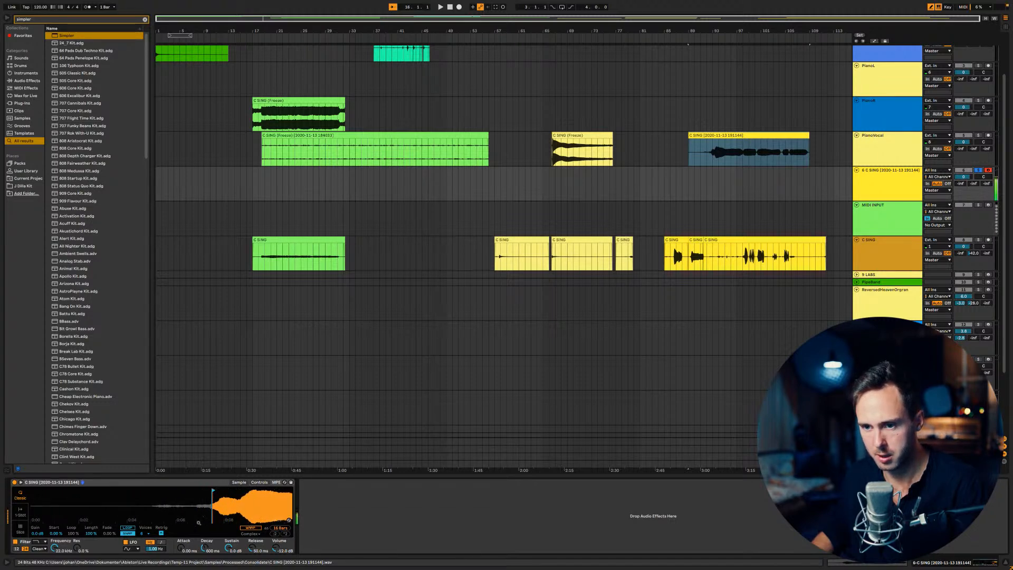
Set the Simpler's attack to about 36.8 ms and its volume to -4.00 dB, and play the full sample.
{"action": "left_click_drag", "start_coordinate": [180, 548], "coordinate": [180, 541]}
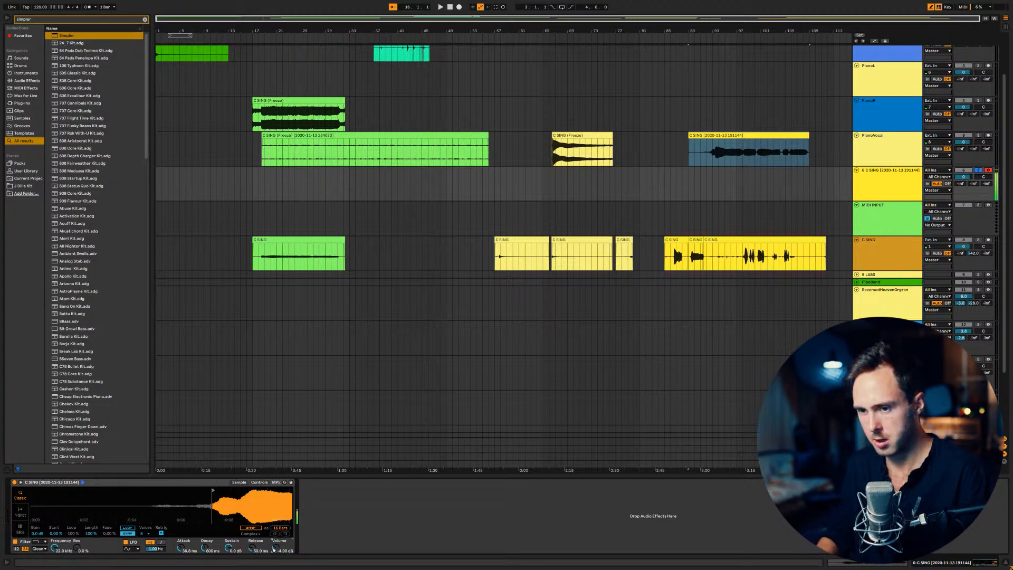
{"action": "left_click_drag", "start_coordinate": [230, 511], "coordinate": [142, 510]}
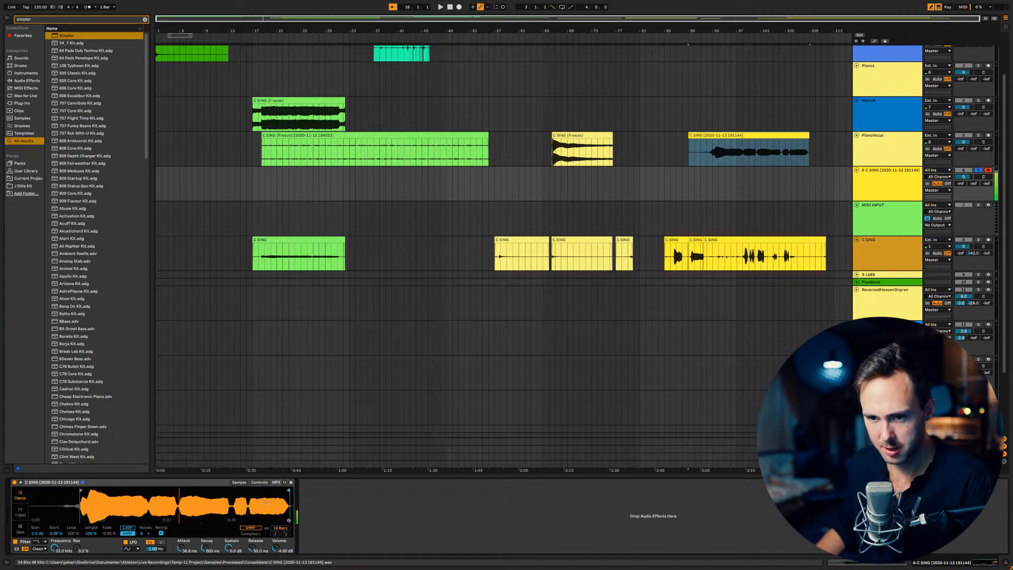
Loop the sample in the Simpler, set its volume to -11.0 dB, and raise its track's first send to 0 dB.
{"action": "left_click", "coordinate": [128, 528]}
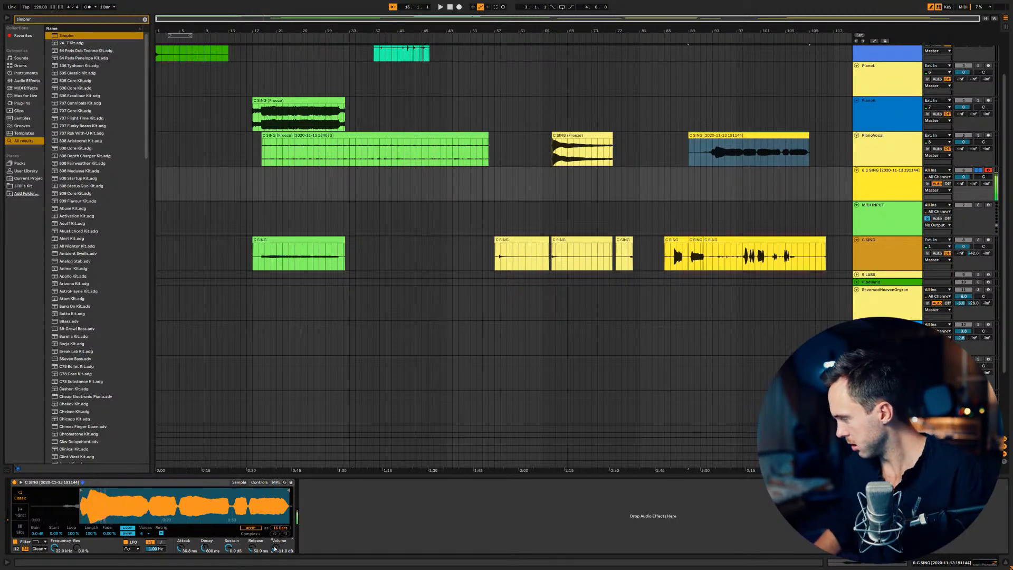
{"action": "left_click", "coordinate": [877, 180]}
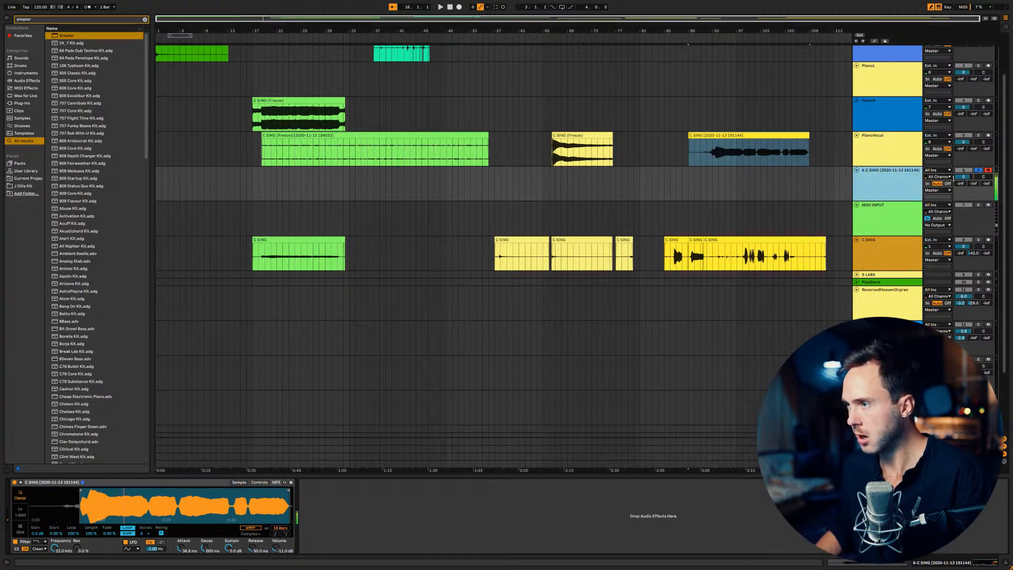
{"action": "left_click_drag", "start_coordinate": [960, 184], "coordinate": [960, 178]}
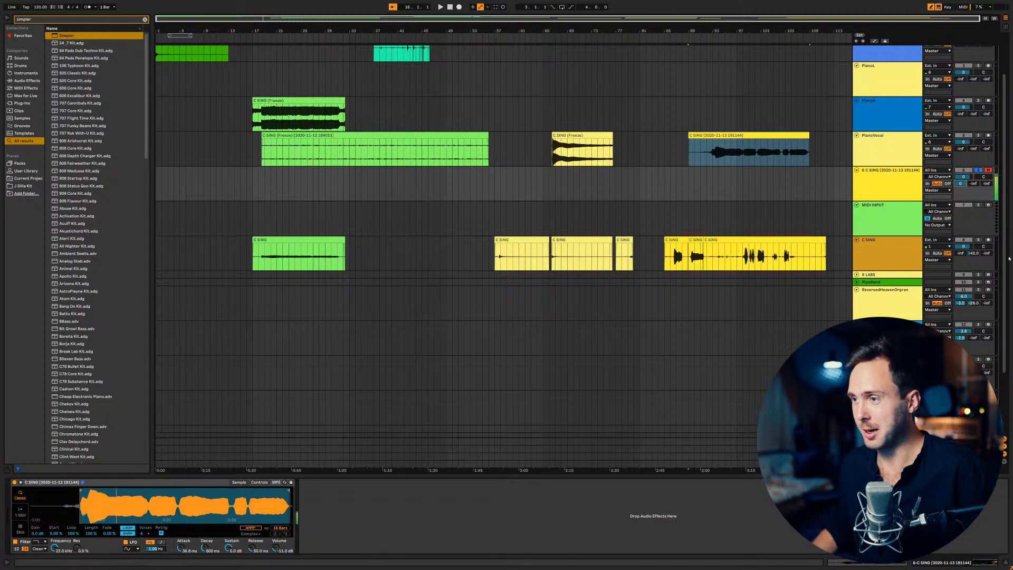
Play the original C SING section from bar 89 for comparison, and return the solo to the Simpler track.
{"action": "left_click", "coordinate": [689, 217]}
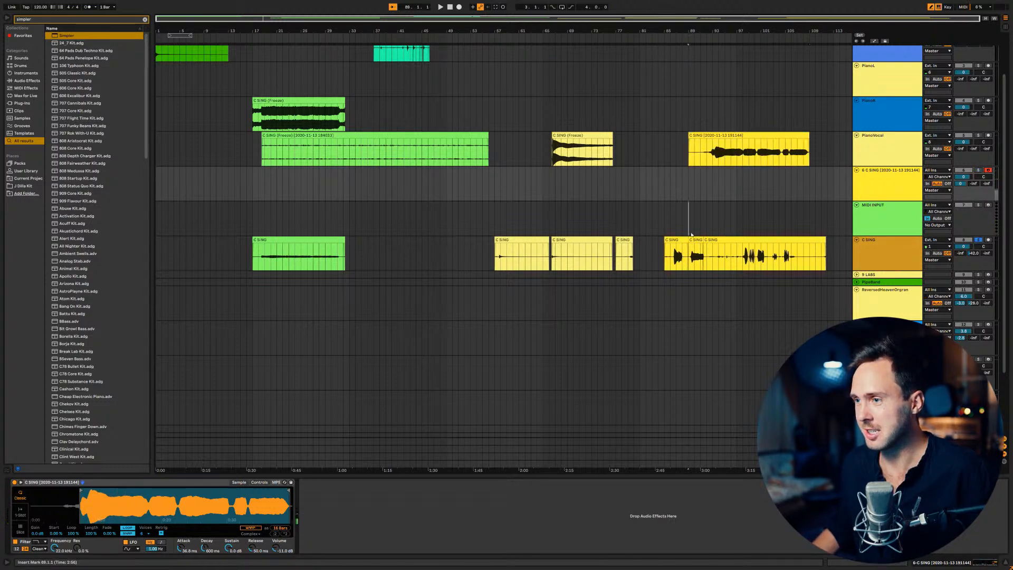
{"action": "key", "text": "space"}
{"action": "left_click", "coordinate": [887, 248]}
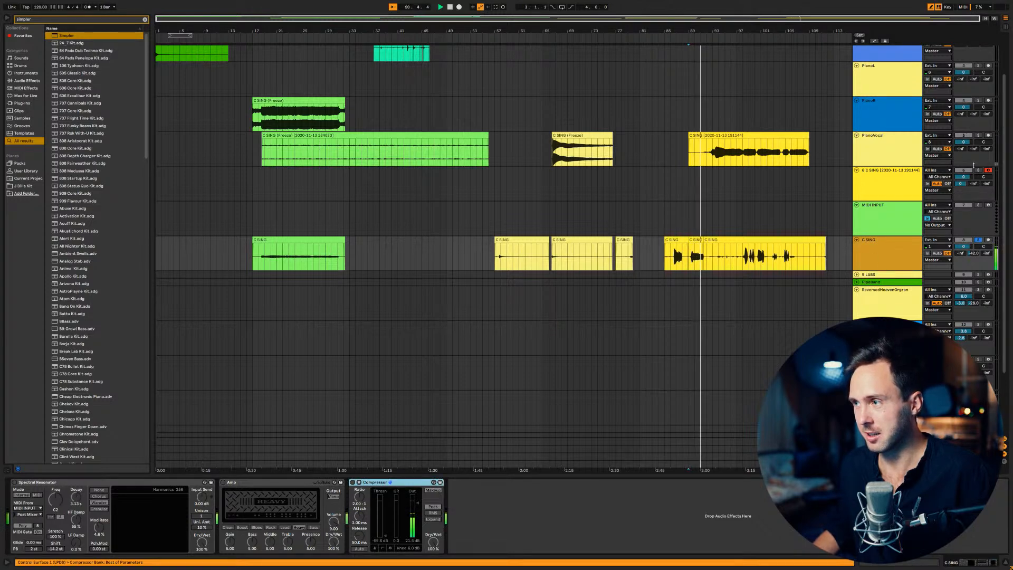
{"action": "left_click", "coordinate": [979, 170]}
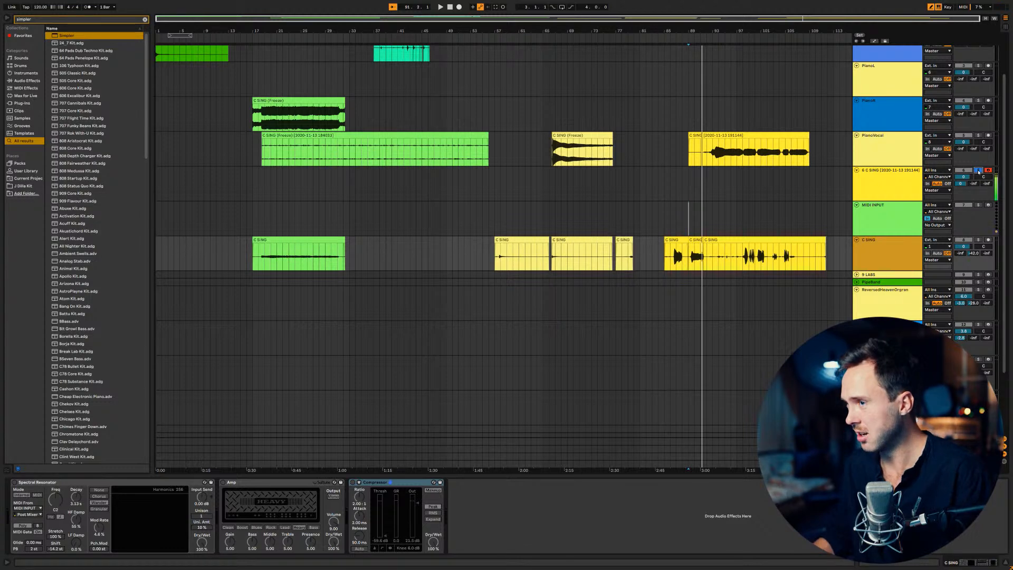
Find the Tuner in the browser and add it after the Simpler on the Simpler track.
{"action": "left_click", "coordinate": [902, 177]}
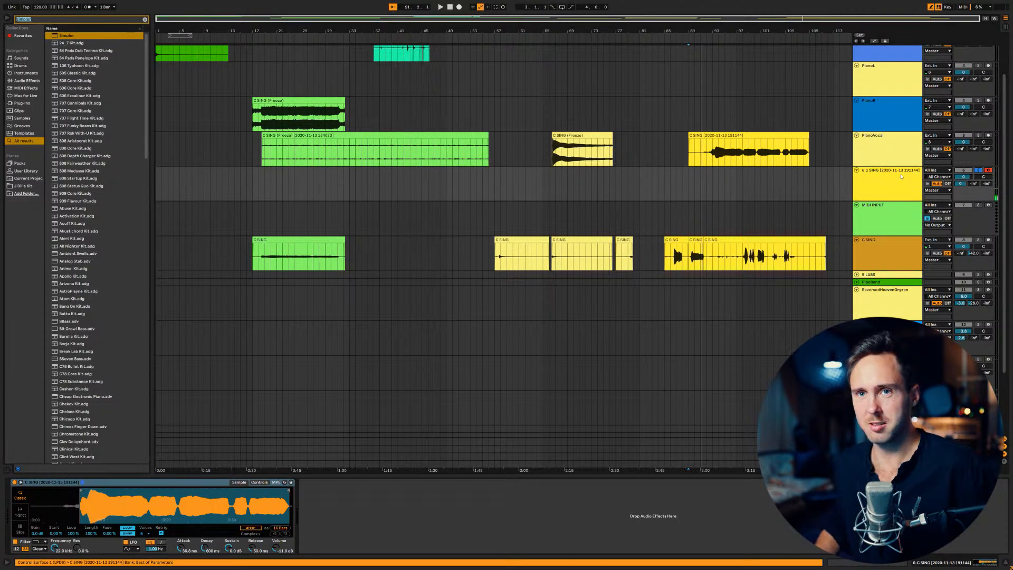
{"action": "type", "text": "tuner"}
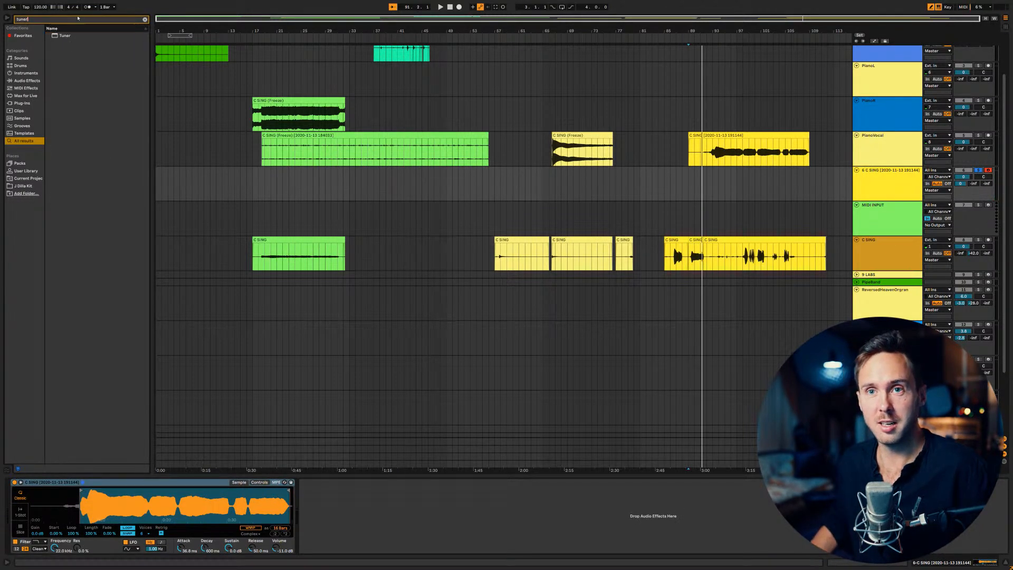
{"action": "left_click_drag", "start_coordinate": [56, 36], "coordinate": [316, 504]}
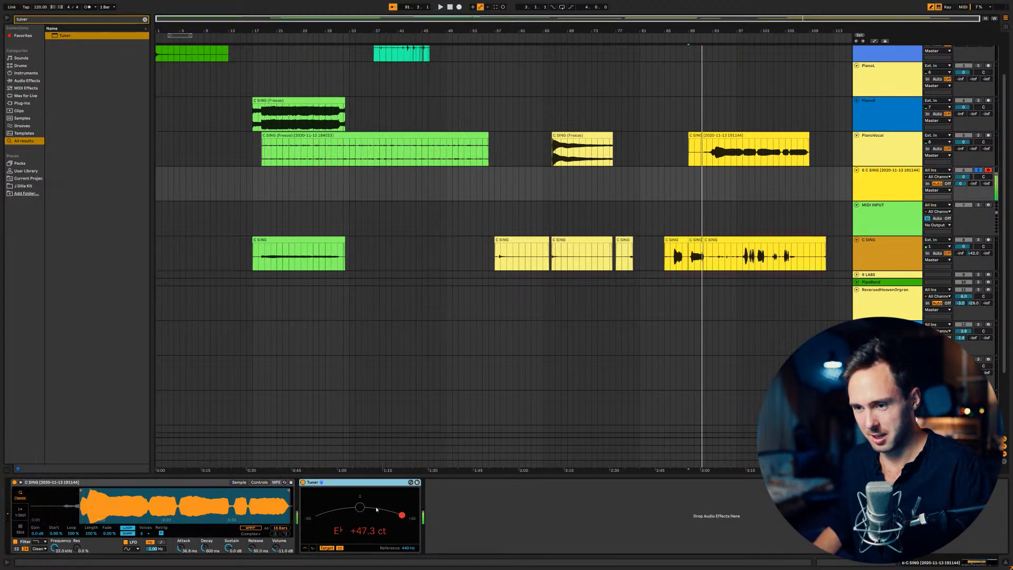
Transpose the Simpler up to tune it to C and set its detune to -40 ct.
{"action": "left_click", "coordinate": [260, 482]}
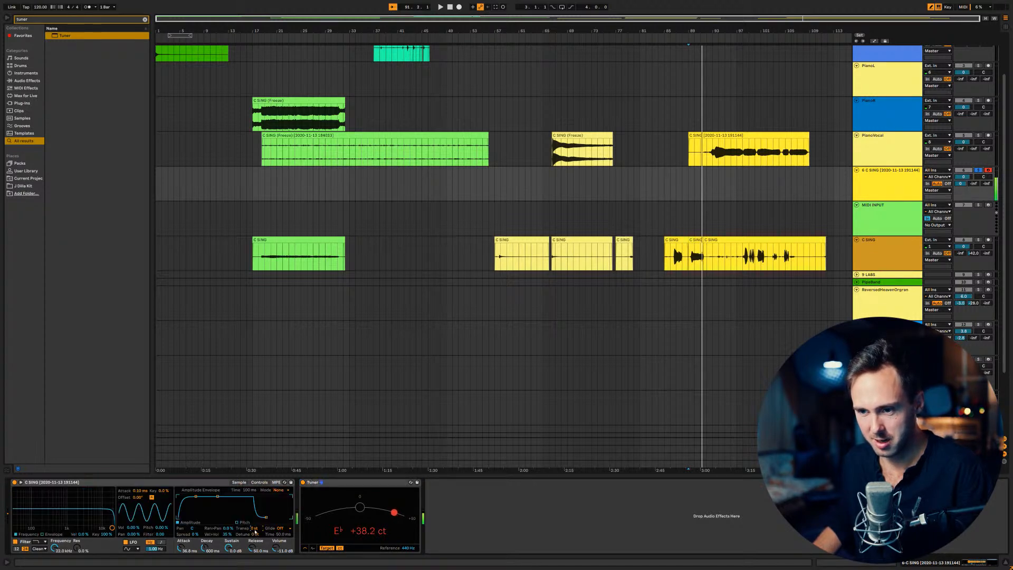
{"action": "left_click_drag", "start_coordinate": [254, 528], "coordinate": [254, 520]}
{"action": "key", "text": "Up"}
{"action": "key", "text": "Up"}
{"action": "key", "text": "Up"}
{"action": "key", "text": "Up"}
{"action": "key", "text": "Up"}
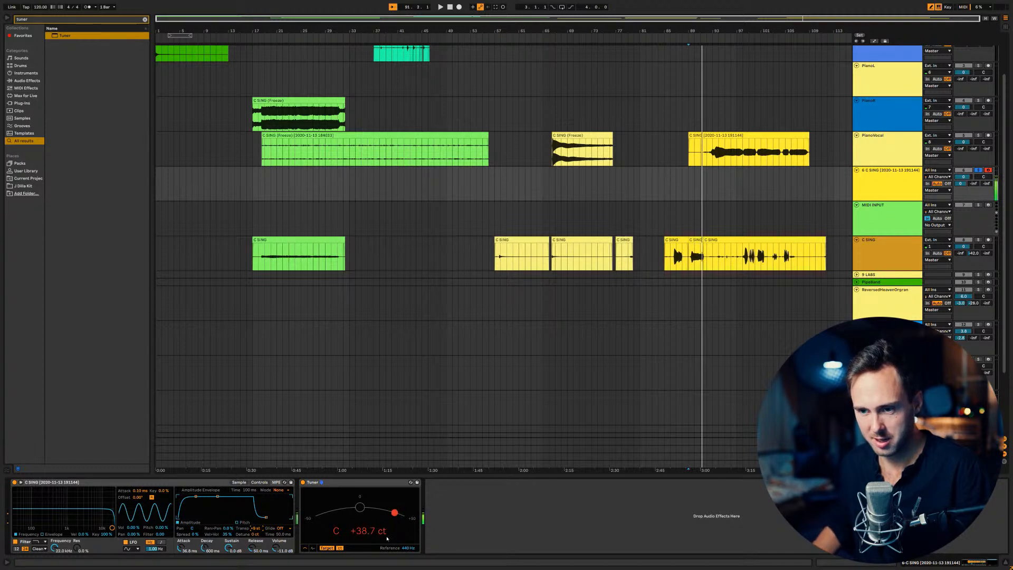
{"action": "left_click", "coordinate": [258, 537]}
{"action": "type", "text": "-40"}
{"action": "key", "text": "Return"}
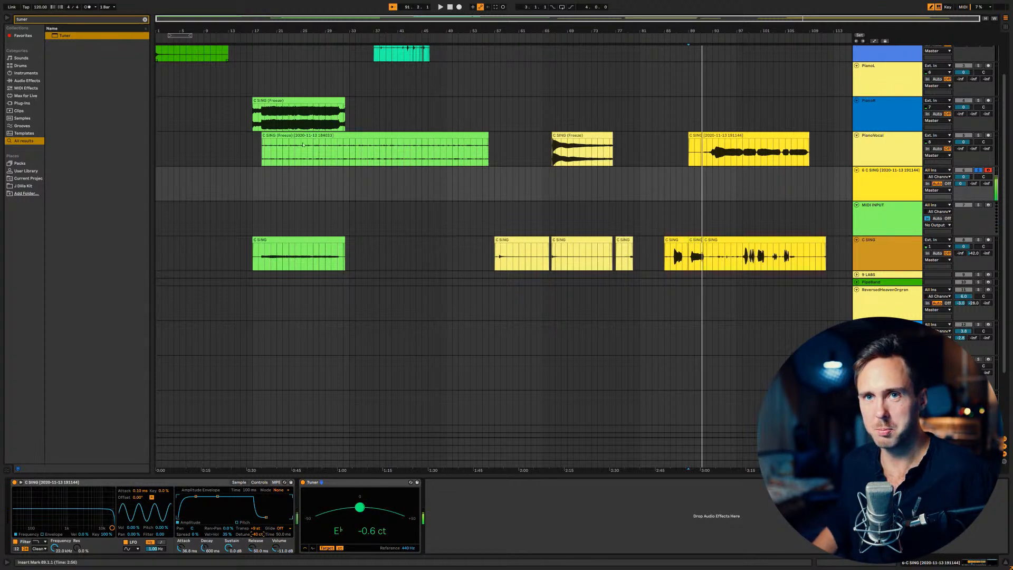
Clear the browser search and audition the drum kits in the Drums category one after another, down to Borja Kit.
{"action": "scroll", "coordinate": [570, 259], "scroll_direction": "down", "scroll_amount": 3}
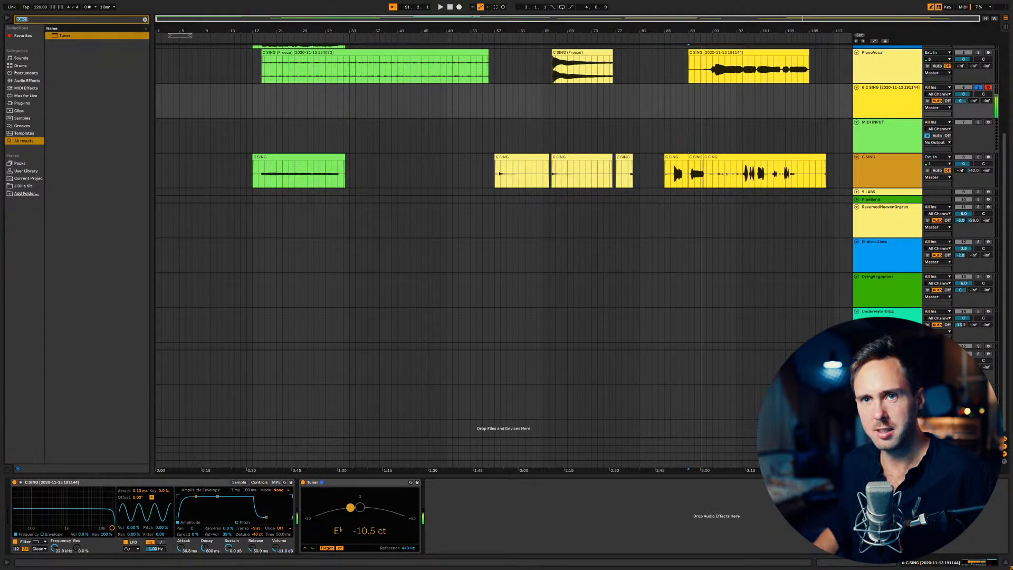
{"action": "left_click", "coordinate": [21, 66]}
{"action": "left_click", "coordinate": [145, 20]}
{"action": "left_click", "coordinate": [80, 73]}
{"action": "key", "text": "Down"}
{"action": "key", "text": "Down"}
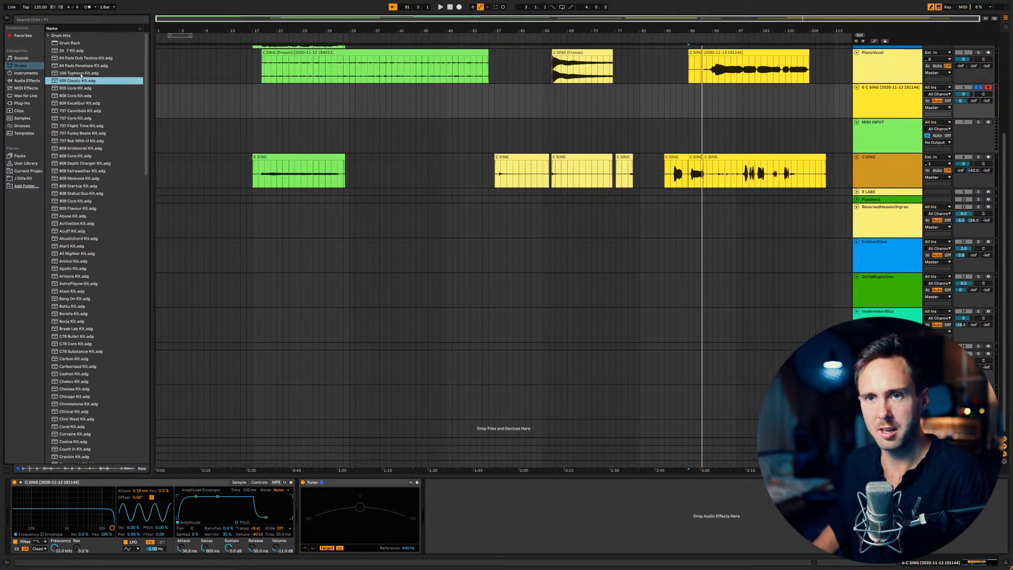
{"action": "key", "text": "Down"}
{"action": "key", "text": "Down"}
{"action": "key", "text": "Down"}
{"action": "key", "text": "Down"}
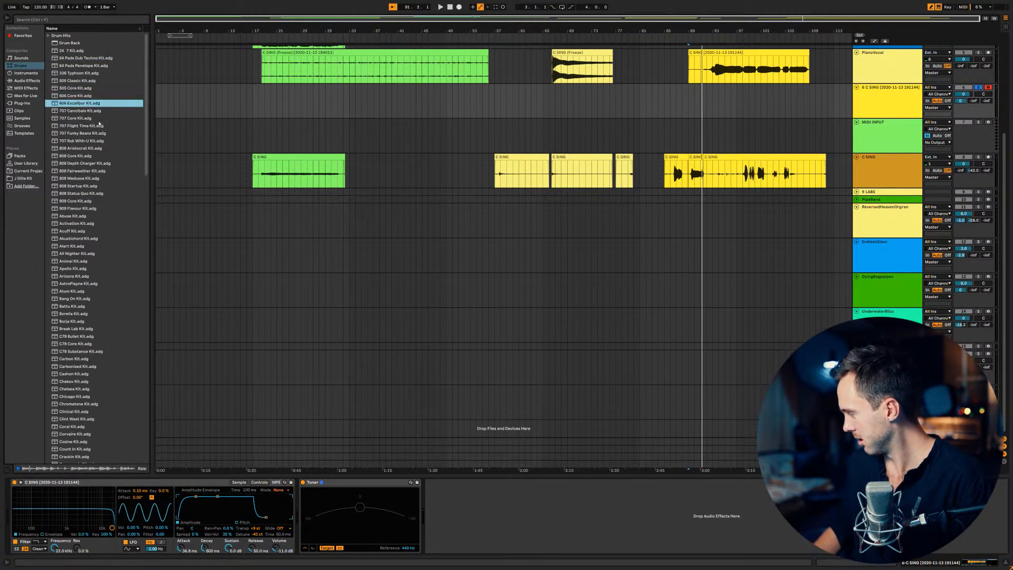
{"action": "key", "text": "Down"}
{"action": "key", "text": "Down"}
{"action": "key", "text": "Down"}
{"action": "key", "text": "Down"}
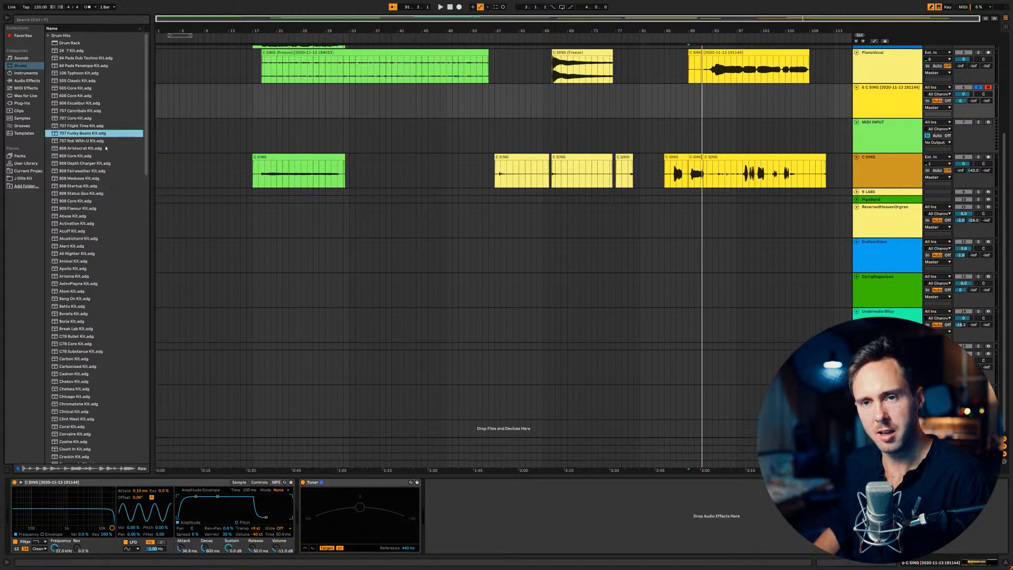
{"action": "key", "text": "Down"}
{"action": "key", "text": "Down"}
{"action": "key", "text": "Down"}
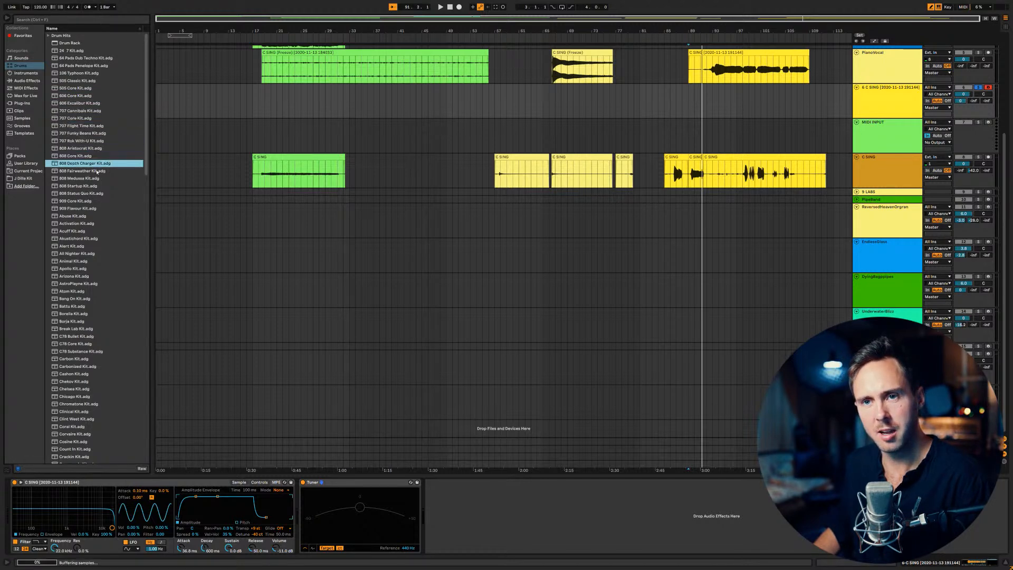
{"action": "key", "text": "Down"}
{"action": "key", "text": "Down"}
{"action": "key", "text": "Down"}
{"action": "key", "text": "Down"}
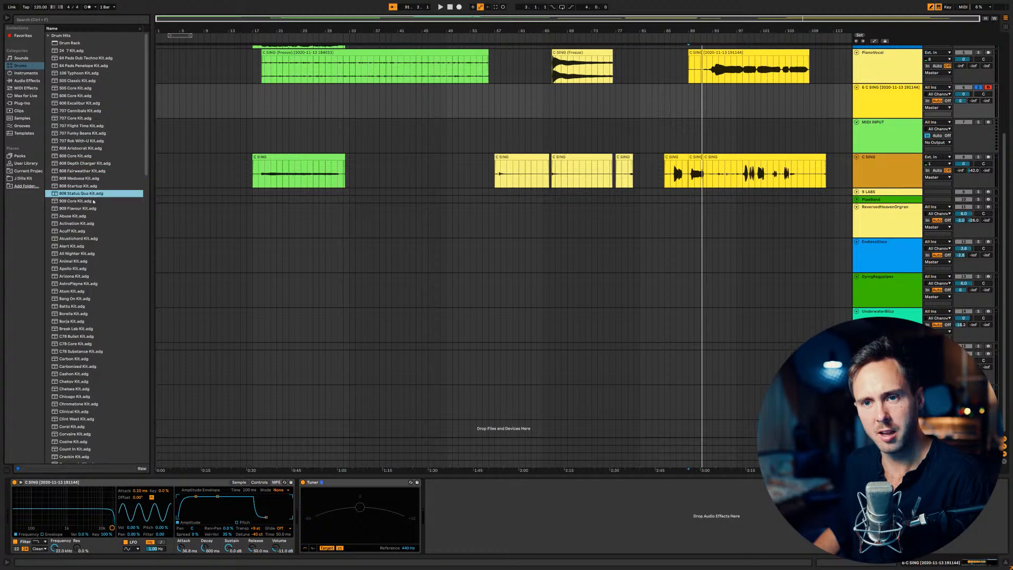
{"action": "key", "text": "Down"}
{"action": "key", "text": "Down"}
{"action": "key", "text": "Down"}
{"action": "key", "text": "Down"}
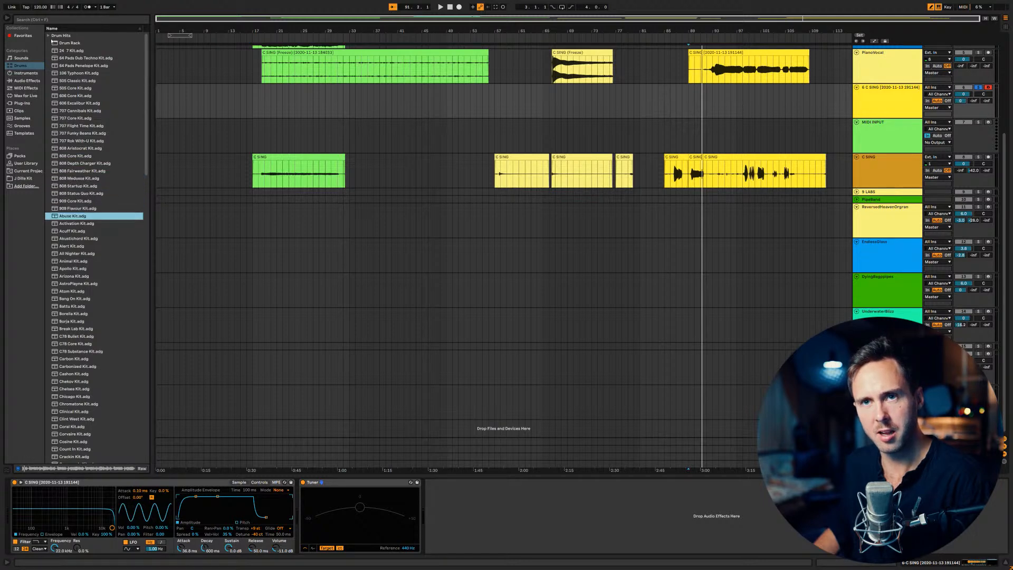
{"action": "key", "text": "Down"}
{"action": "key", "text": "Down"}
{"action": "key", "text": "Down"}
{"action": "key", "text": "Down"}
{"action": "key", "text": "Down"}
{"action": "key", "text": "Down"}
{"action": "key", "text": "Down"}
{"action": "key", "text": "Down"}
{"action": "key", "text": "Down"}
{"action": "key", "text": "Down"}
{"action": "key", "text": "Down"}
{"action": "key", "text": "Down"}
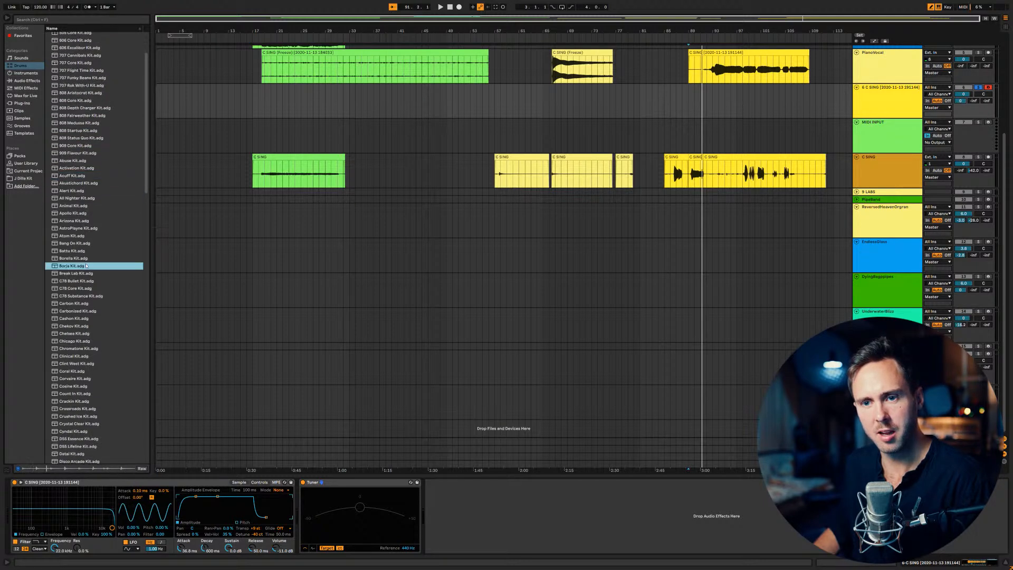
Compare the C78 Substance, Core and Bullet kits and load C78 Core Kit on a new MIDI track.
{"action": "left_click", "coordinate": [86, 249]}
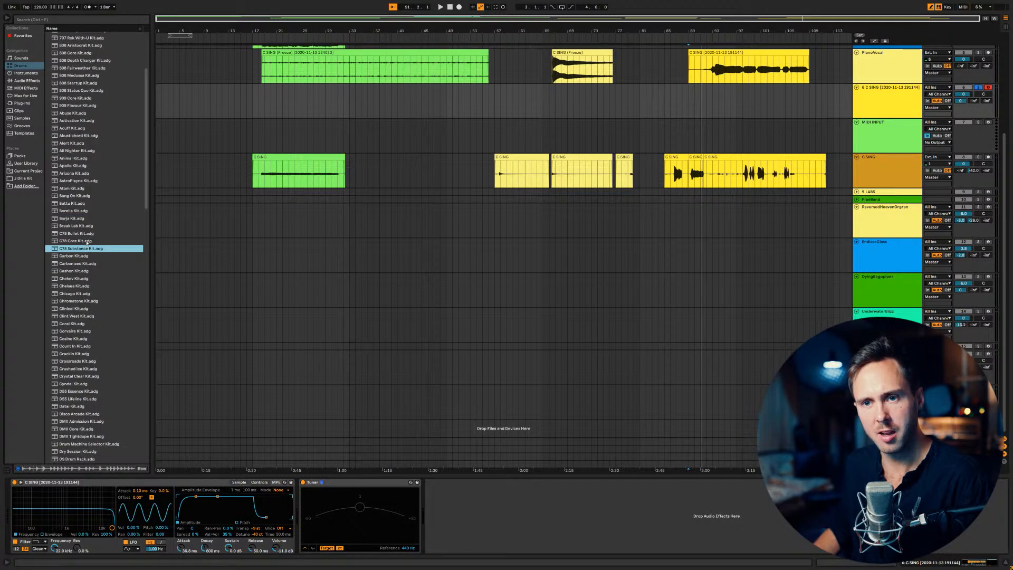
{"action": "left_click", "coordinate": [87, 241]}
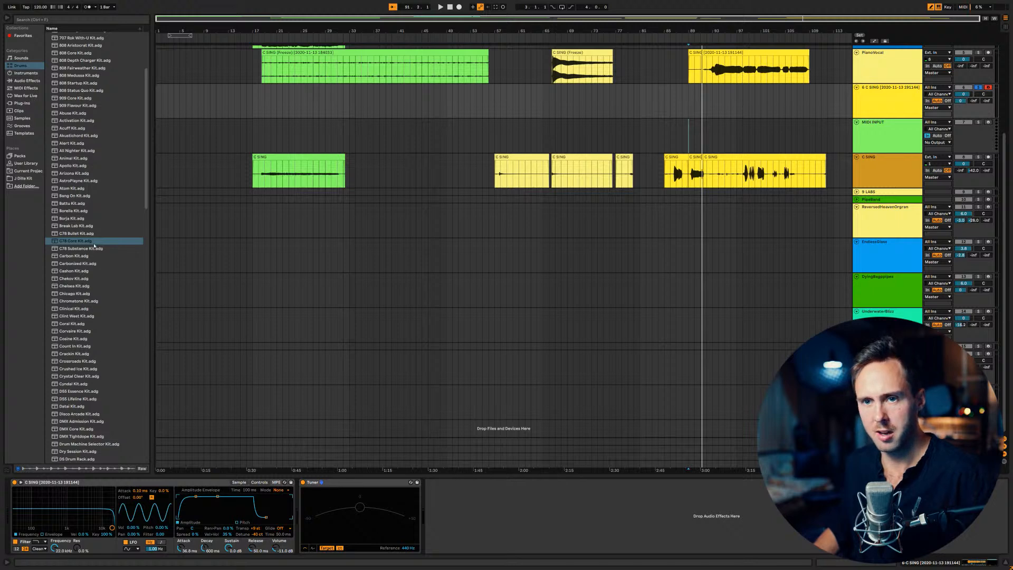
{"action": "left_click", "coordinate": [92, 237]}
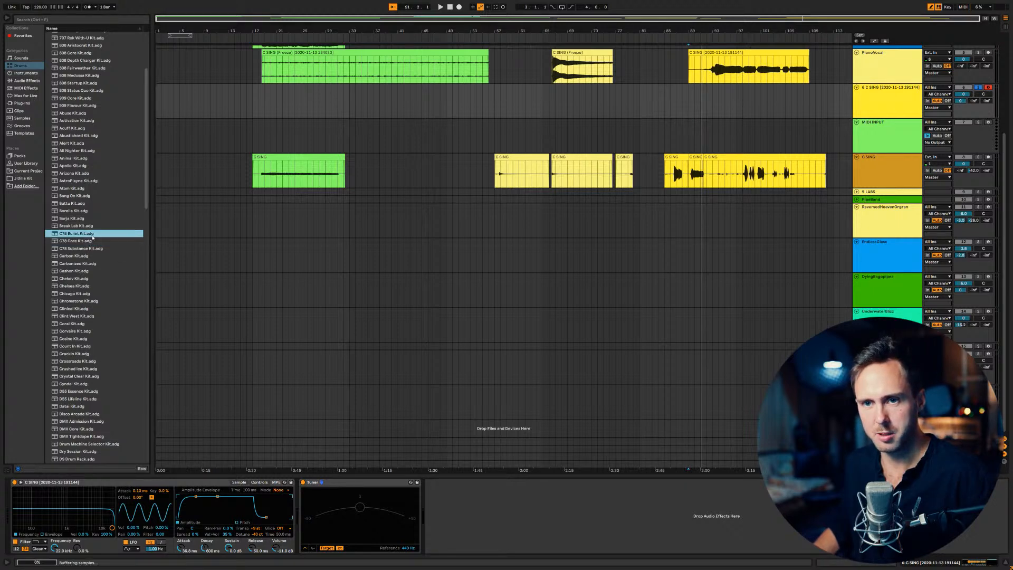
{"action": "left_click", "coordinate": [92, 242]}
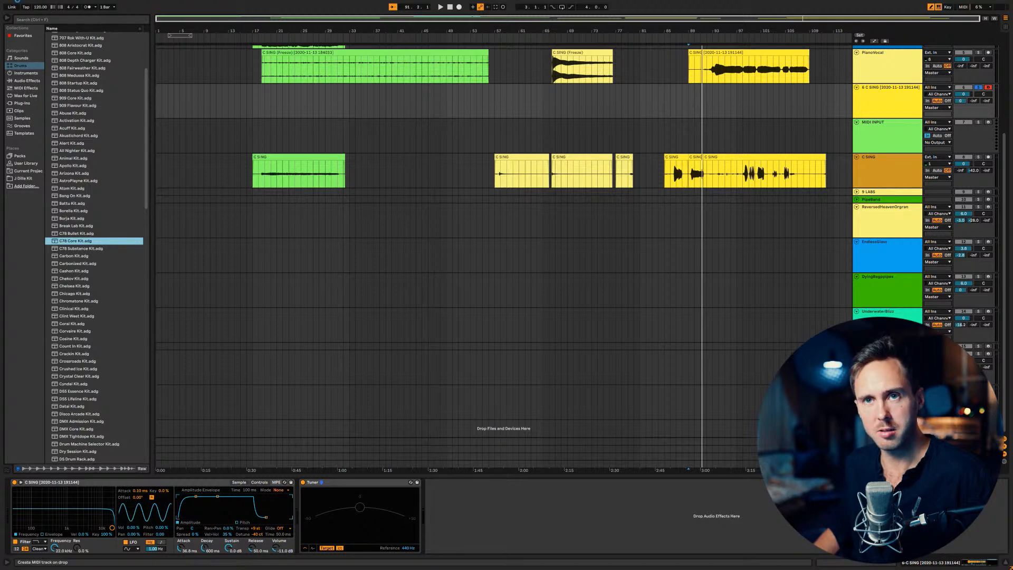
{"action": "key", "text": "Return"}
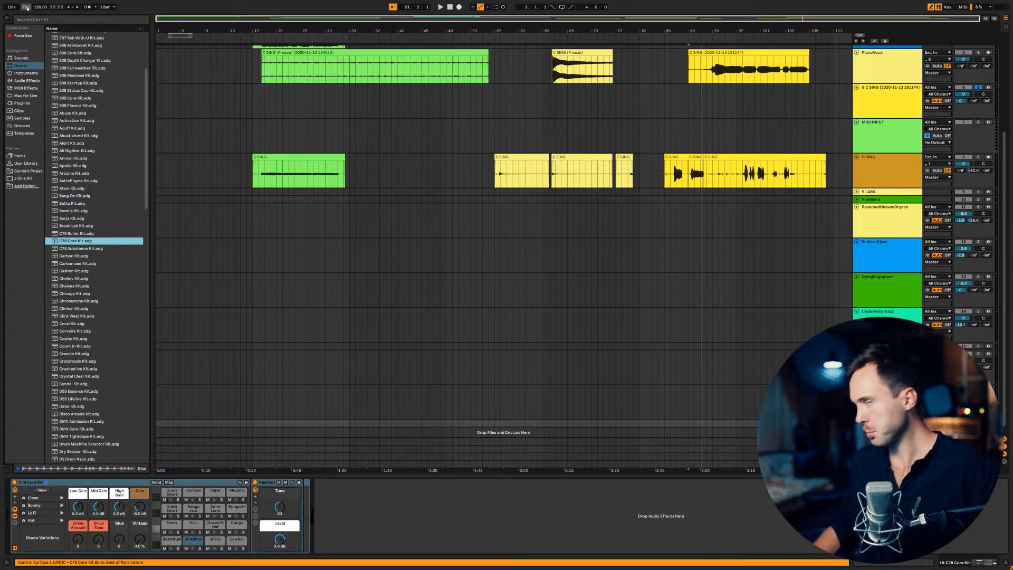
Tap in a tempo for the song and set it to 106 BPM.
{"action": "left_click", "coordinate": [26, 7]}
{"action": "left_click", "coordinate": [26, 7]}
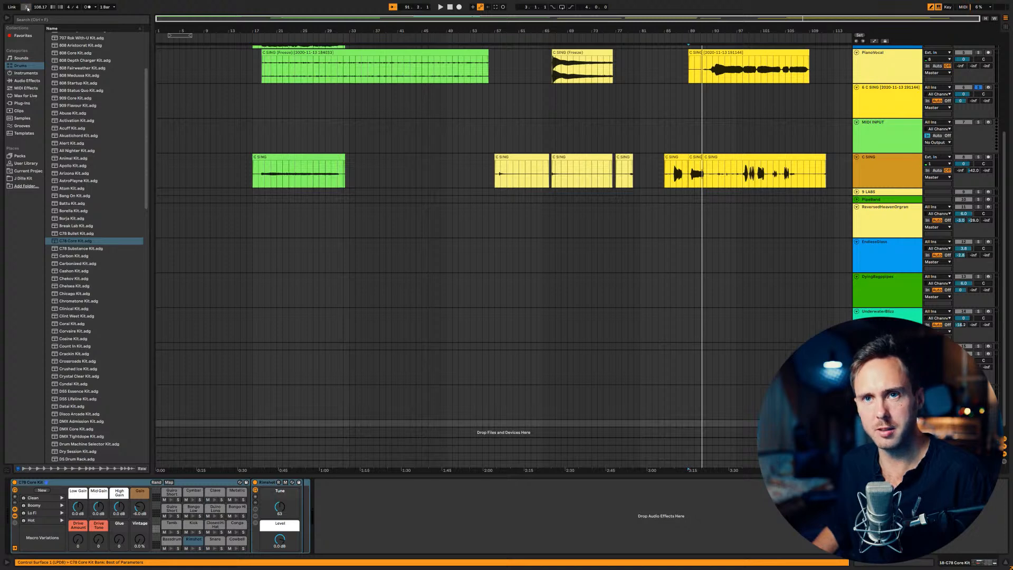
{"action": "left_click", "coordinate": [26, 7]}
{"action": "left_click", "coordinate": [26, 7]}
{"action": "type", "text": "106"}
{"action": "key", "text": "Return"}
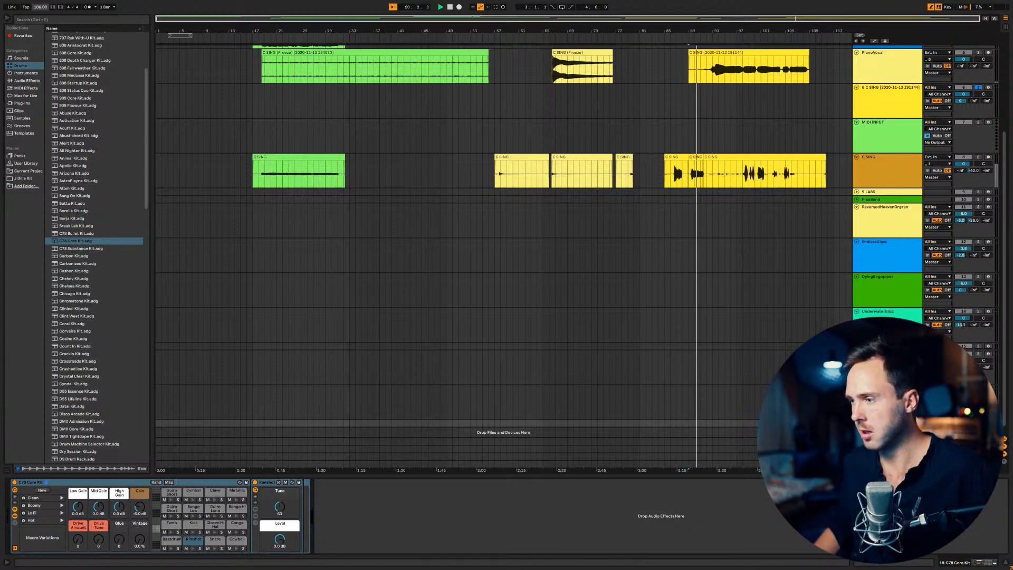
Create a one-bar Session clip on the C78 Core Kit track with bassdrum on beats 1 and 3 and snare on 2 and 4, and launch it.
{"action": "key", "text": "Tab"}
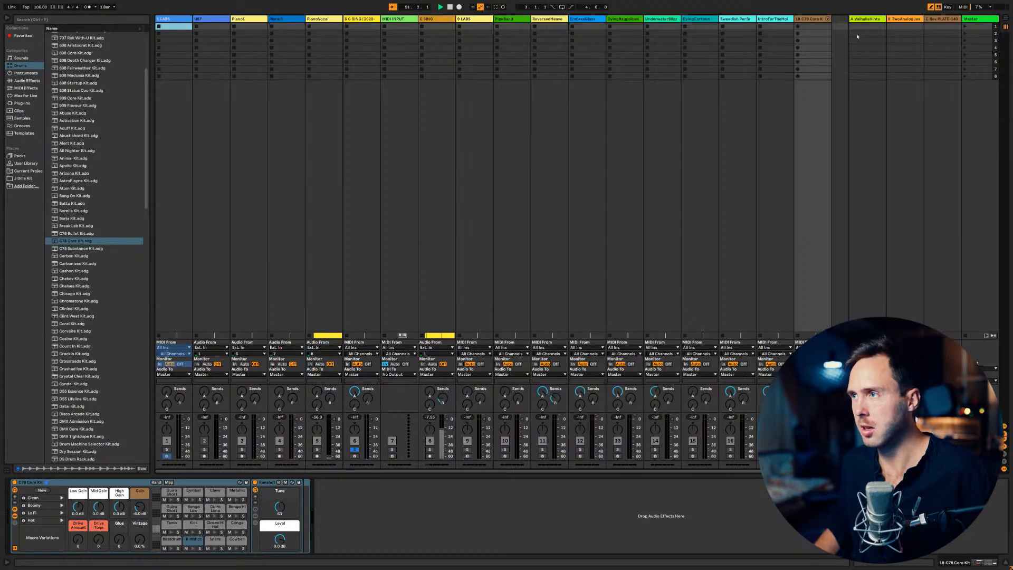
{"action": "double_click", "coordinate": [820, 28]}
{"action": "left_click", "coordinate": [211, 474]}
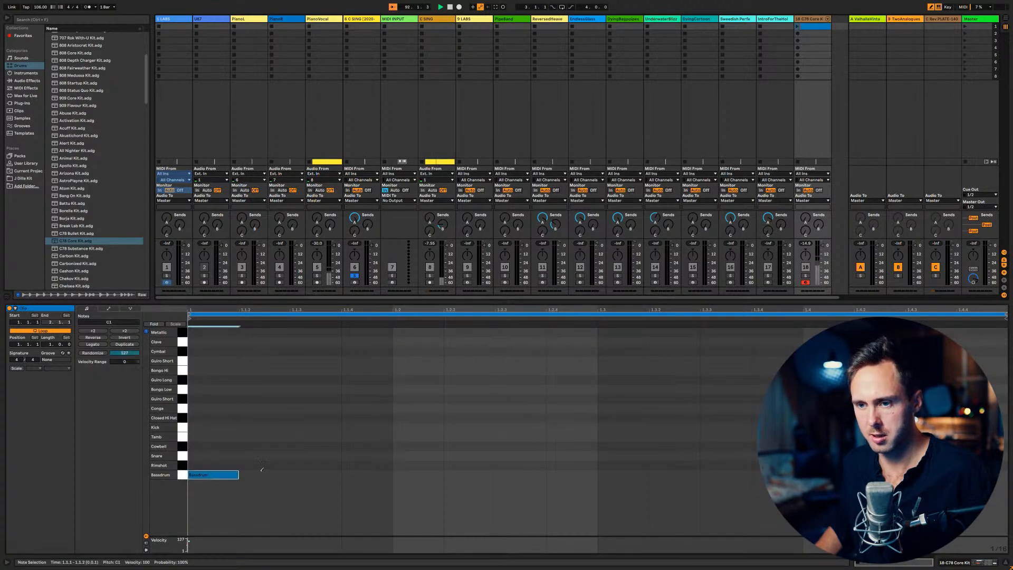
{"action": "left_click", "coordinate": [408, 454]}
{"action": "left_click", "coordinate": [619, 475]}
{"action": "left_click", "coordinate": [824, 456]}
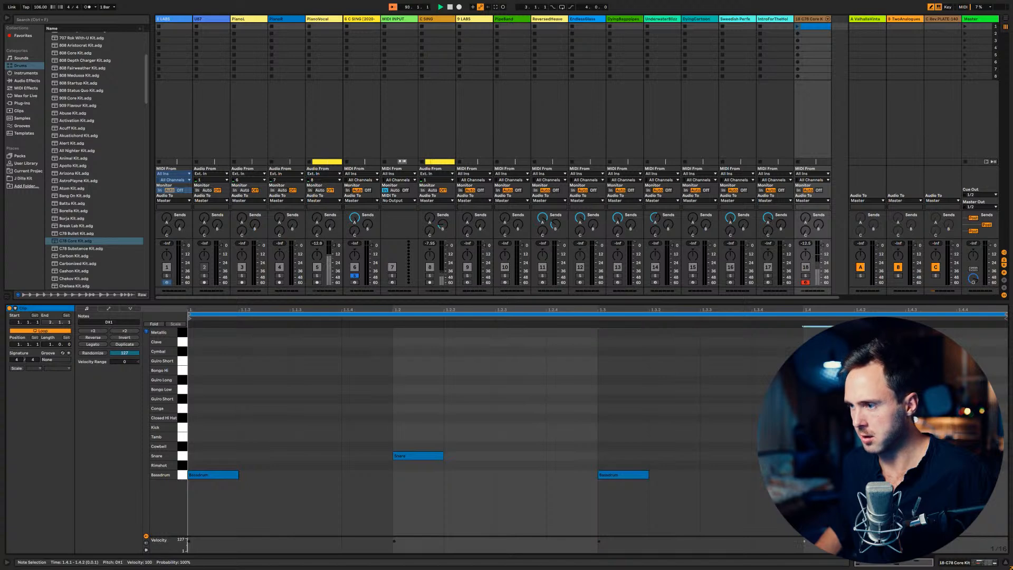
{"action": "left_click", "coordinate": [798, 26]}
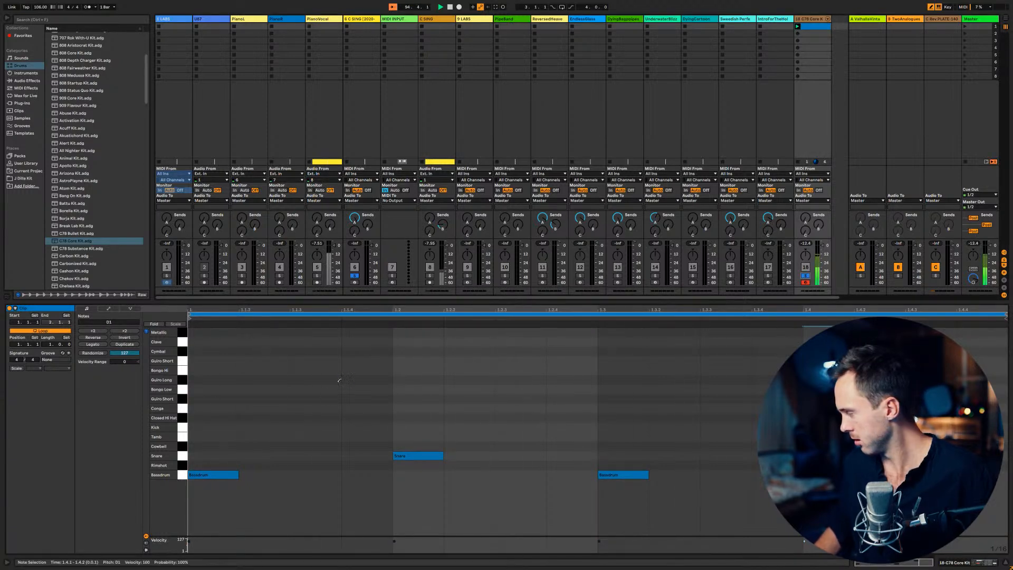
Fill the bar with closed hi-hats, set the grid to 1/8, and redraw the hi-hats as eighth notes.
{"action": "mouse_move", "coordinate": [191, 417]}
{"action": "left_mouse_down"}
{"action": "mouse_move", "coordinate": [617, 408]}
{"action": "mouse_move", "coordinate": [983, 417]}
{"action": "left_mouse_up"}
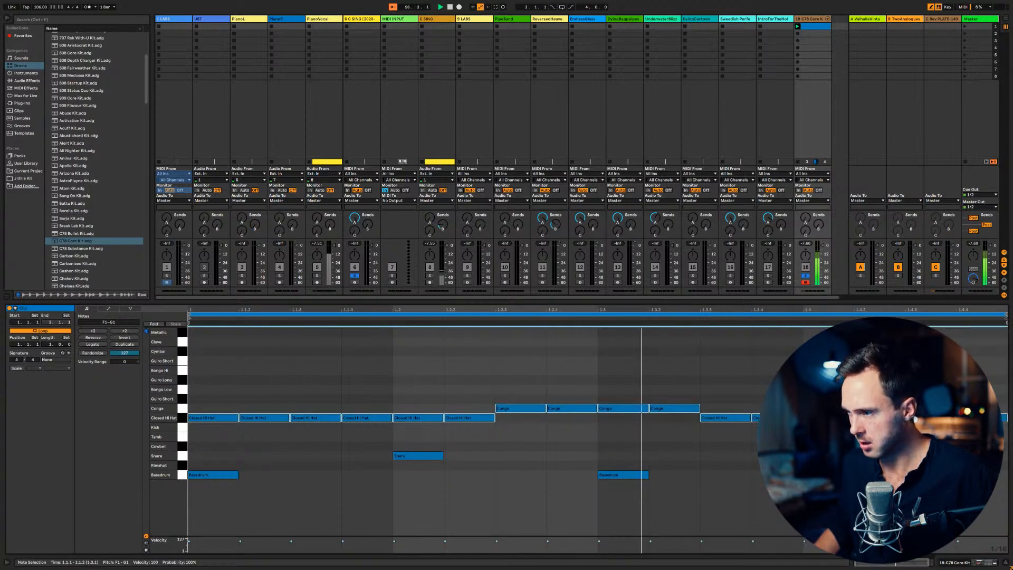
{"action": "left_click_drag", "start_coordinate": [690, 417], "coordinate": [497, 417]}
{"action": "right_click", "coordinate": [531, 414]}
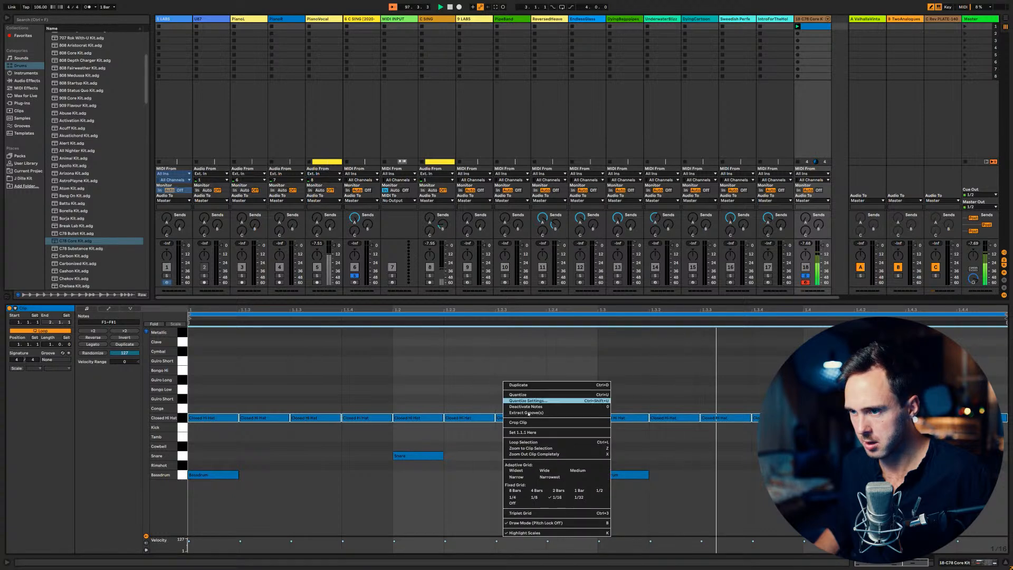
{"action": "left_click", "coordinate": [534, 497]}
{"action": "mouse_move", "coordinate": [221, 418]}
{"action": "left_mouse_down"}
{"action": "mouse_move", "coordinate": [655, 410]}
{"action": "mouse_move", "coordinate": [950, 420]}
{"action": "mouse_move", "coordinate": [489, 418]}
{"action": "left_mouse_up"}
{"action": "left_click", "coordinate": [855, 415]}
{"action": "left_click", "coordinate": [892, 414]}
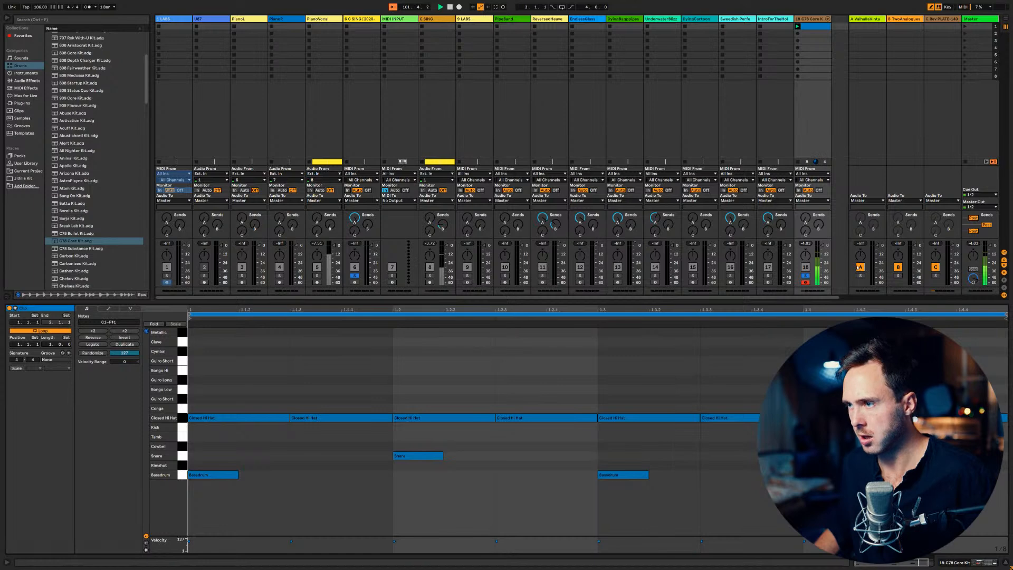
Arm the 6-C SING track with its ValhallaVintageVerb send at about -24 dB, and solo and arm IntroForTheHolyTrinity alongside it.
{"action": "key", "text": "Tab"}
{"action": "left_click", "coordinate": [884, 168]}
{"action": "scroll", "coordinate": [930, 198], "scroll_direction": "up", "scroll_amount": 3}
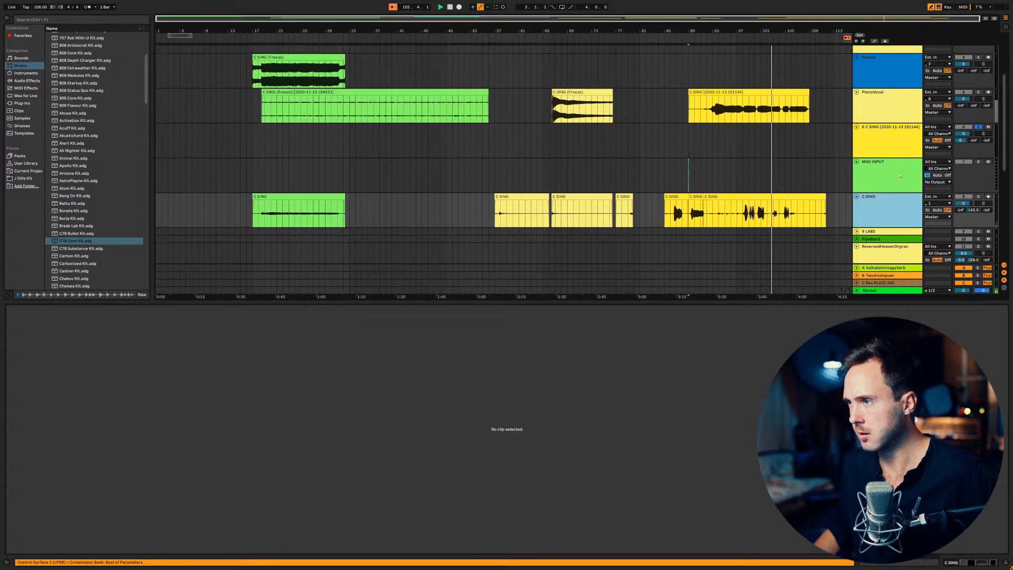
{"action": "scroll", "coordinate": [930, 198], "scroll_direction": "up", "scroll_amount": 2}
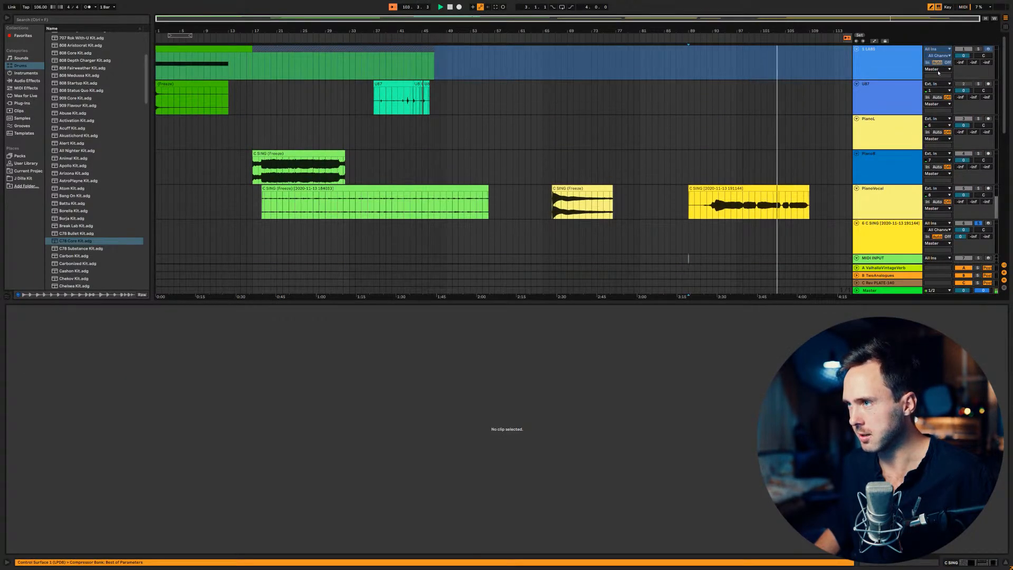
{"action": "scroll", "coordinate": [930, 109], "scroll_direction": "down", "scroll_amount": 2}
{"action": "scroll", "coordinate": [930, 109], "scroll_direction": "down", "scroll_amount": 2}
{"action": "scroll", "coordinate": [914, 139], "scroll_direction": "up", "scroll_amount": 4}
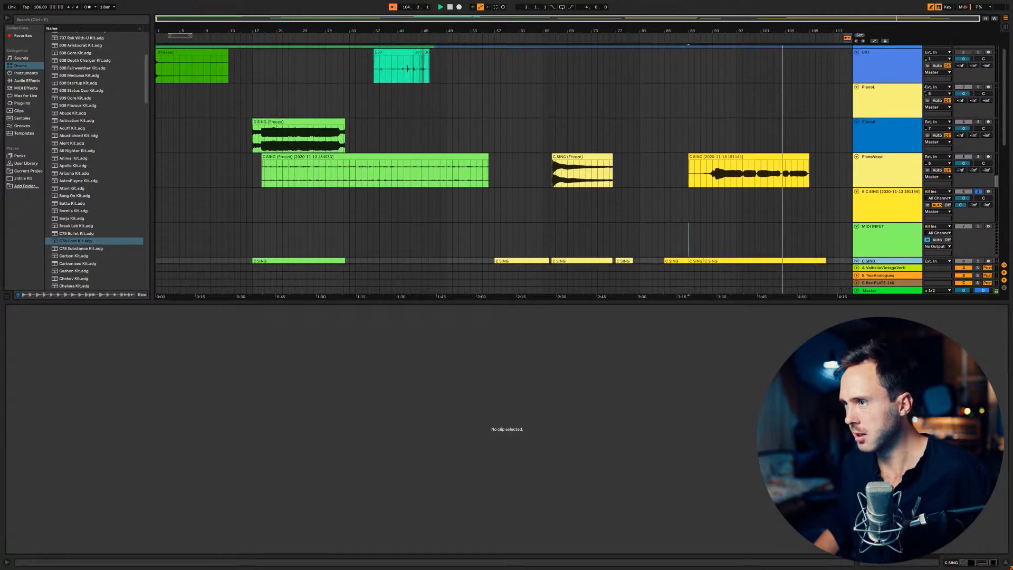
{"action": "scroll", "coordinate": [914, 138], "scroll_direction": "down", "scroll_amount": 10}
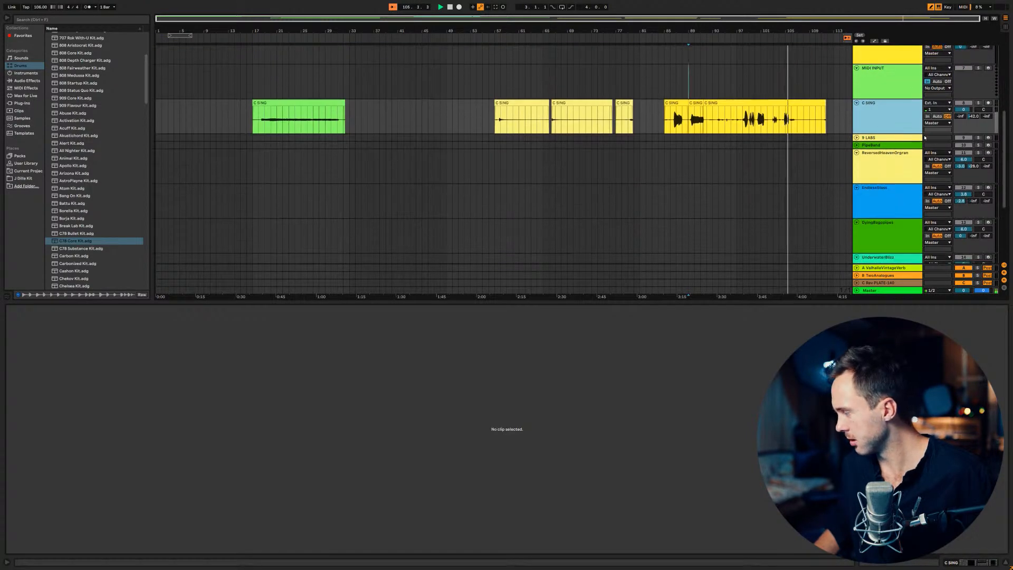
{"action": "scroll", "coordinate": [924, 141], "scroll_direction": "down", "scroll_amount": 1}
{"action": "scroll", "coordinate": [909, 195], "scroll_direction": "up", "scroll_amount": 4}
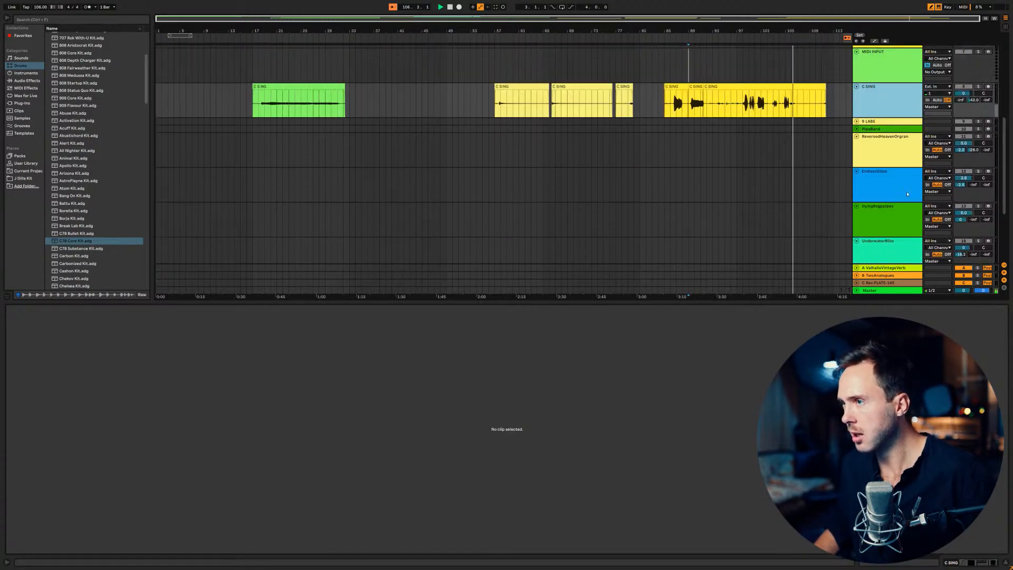
{"action": "scroll", "coordinate": [904, 170], "scroll_direction": "up", "scroll_amount": 2}
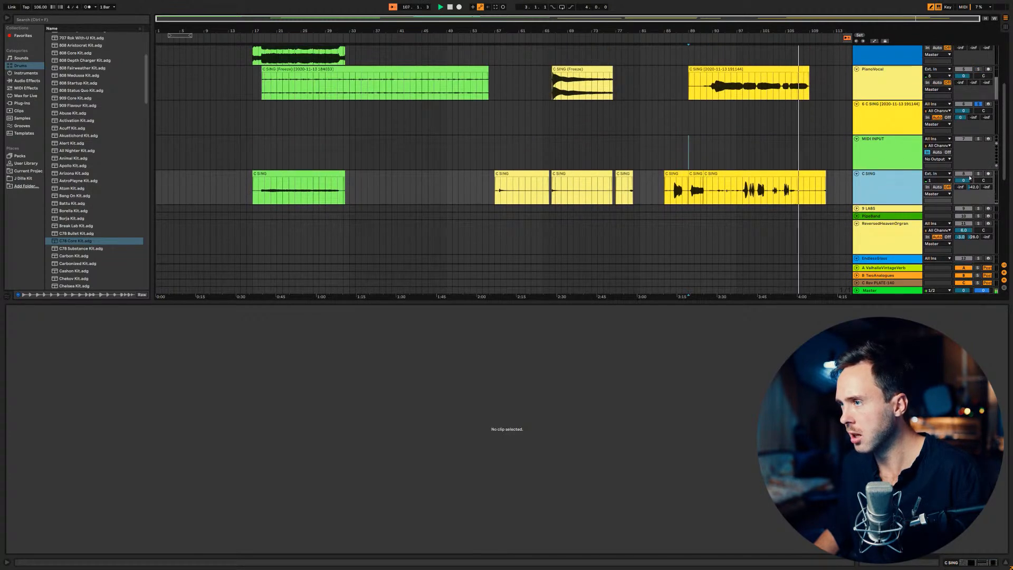
{"action": "left_click", "coordinate": [988, 104]}
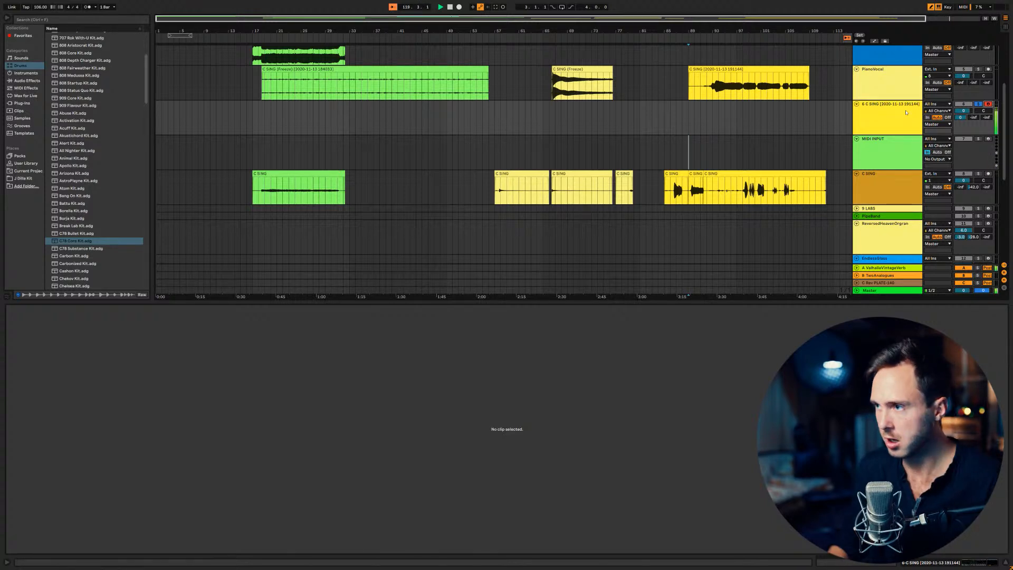
{"action": "left_click_drag", "start_coordinate": [961, 117], "coordinate": [960, 115]}
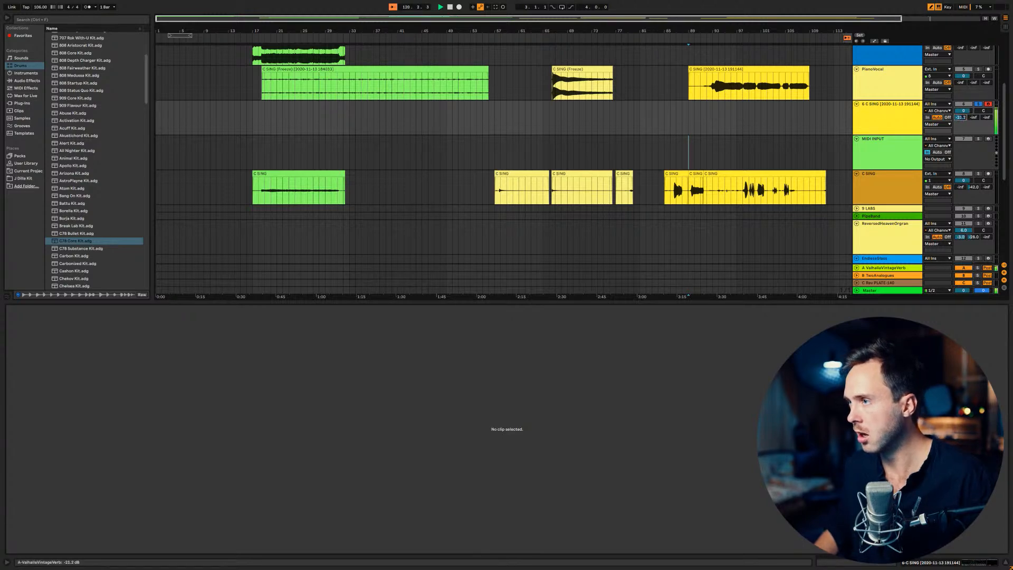
{"action": "scroll", "coordinate": [885, 179], "scroll_direction": "down", "scroll_amount": 8}
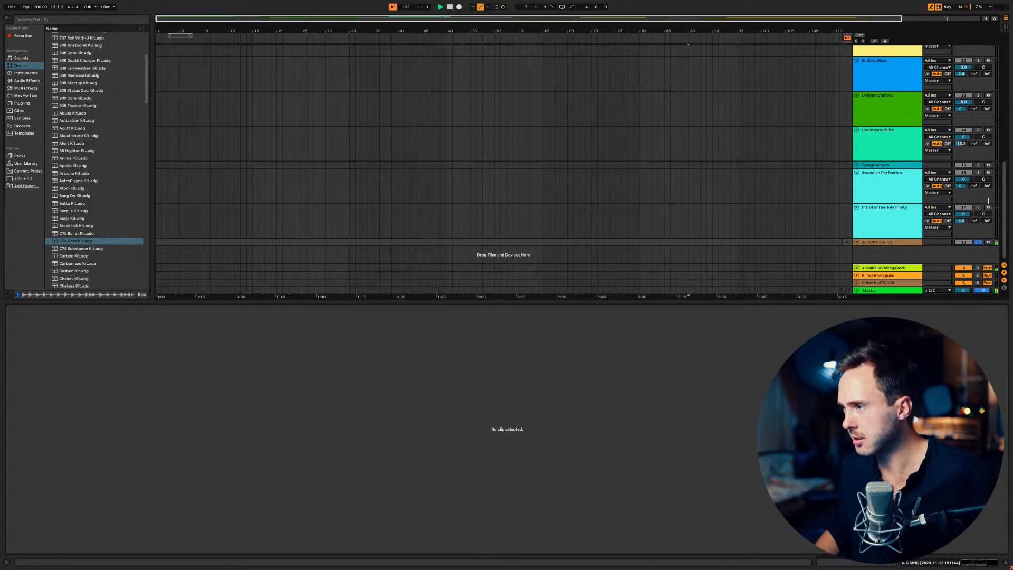
{"action": "left_click", "coordinate": [978, 207]}
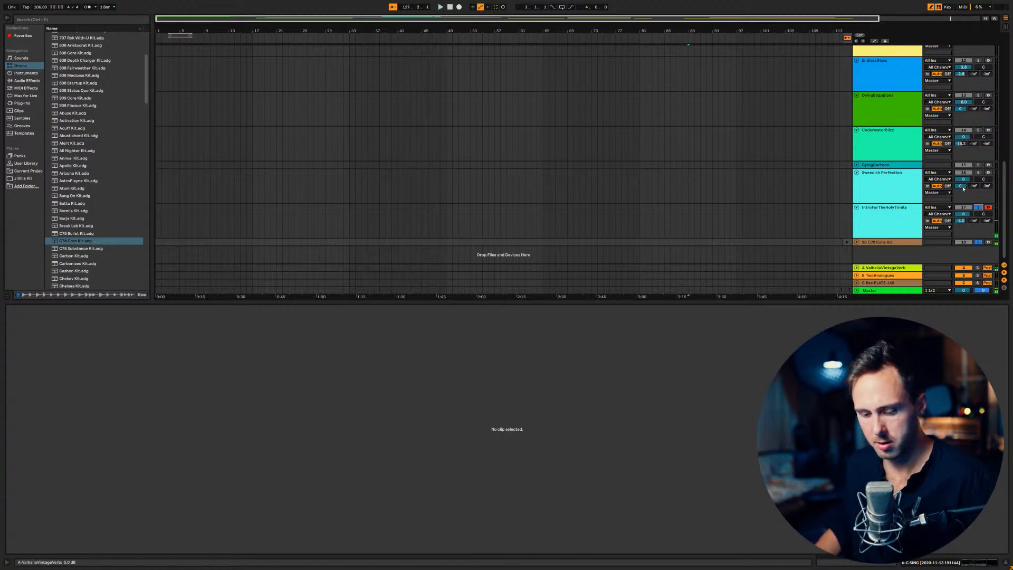
Transpose the 6-C SING Simpler to +11 st and lower that track's volume slightly.
{"action": "scroll", "coordinate": [893, 137], "scroll_direction": "up", "scroll_amount": 10}
{"action": "double_click", "coordinate": [893, 138]}
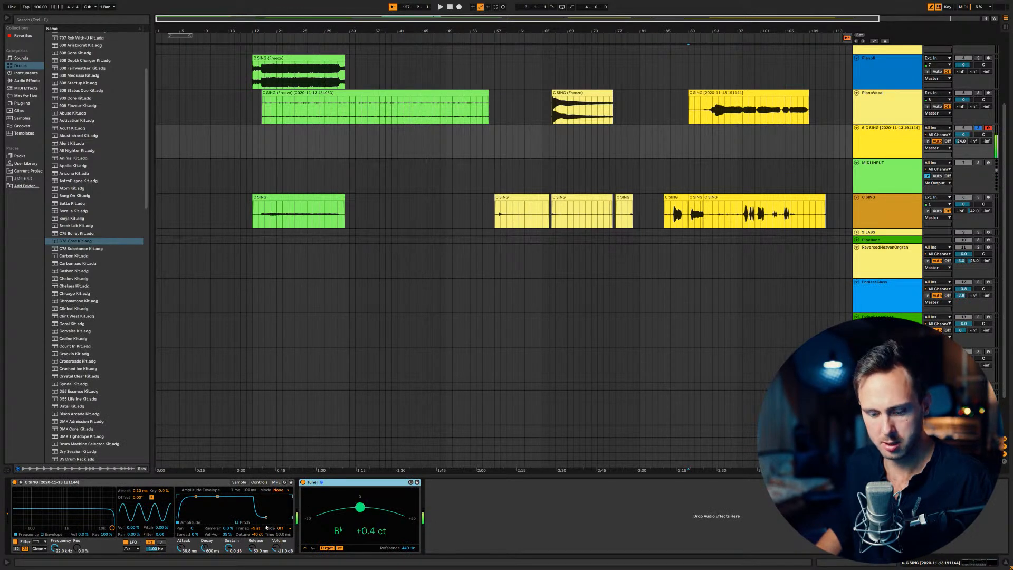
{"action": "left_click_drag", "start_coordinate": [257, 529], "coordinate": [257, 523]}
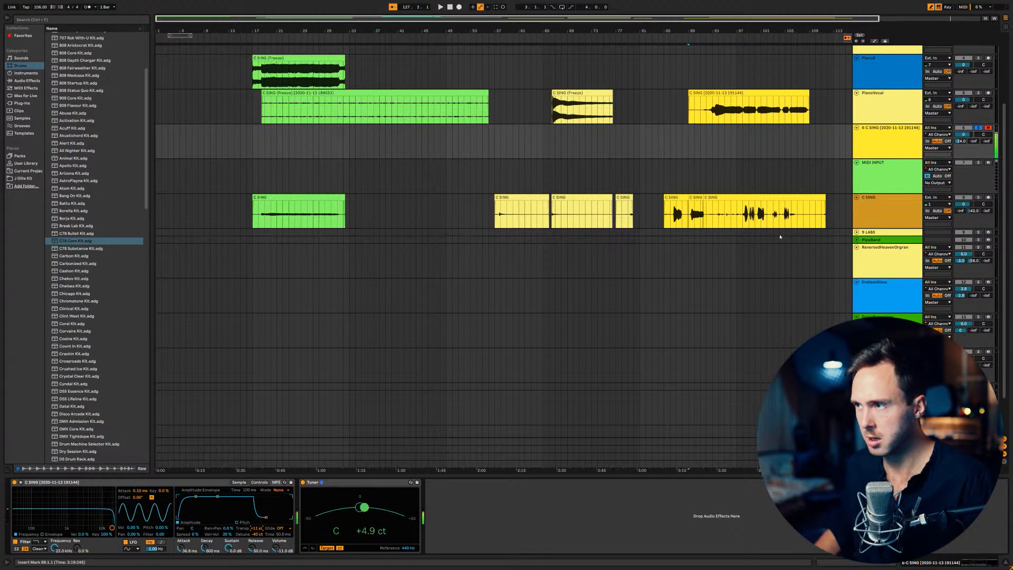
{"action": "scroll", "coordinate": [908, 296], "scroll_direction": "down", "scroll_amount": 3}
{"action": "scroll", "coordinate": [908, 295], "scroll_direction": "up", "scroll_amount": 5}
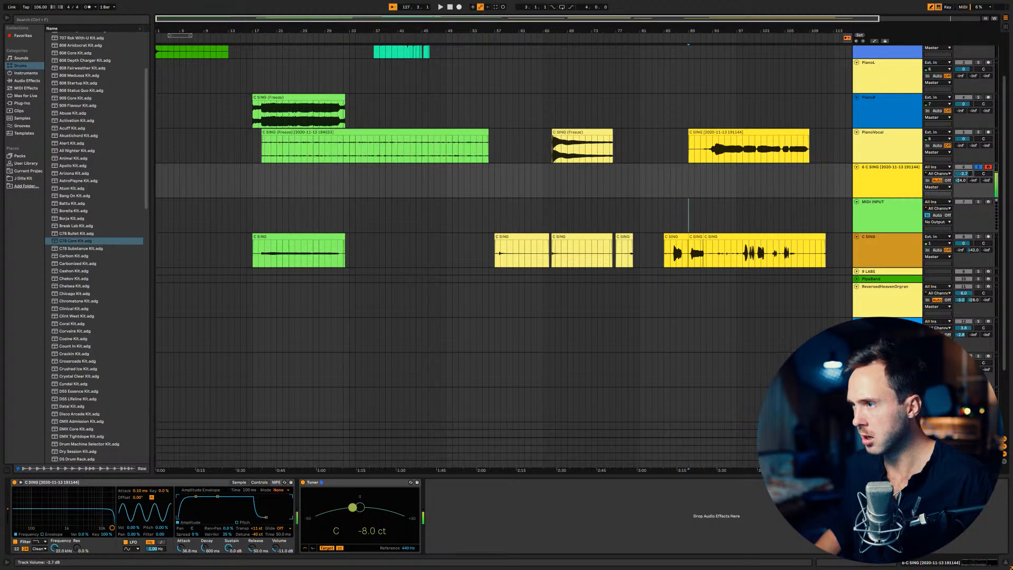
Solo the Swedish Perfection track as a further layer.
{"action": "scroll", "coordinate": [967, 175], "scroll_direction": "down", "scroll_amount": 5}
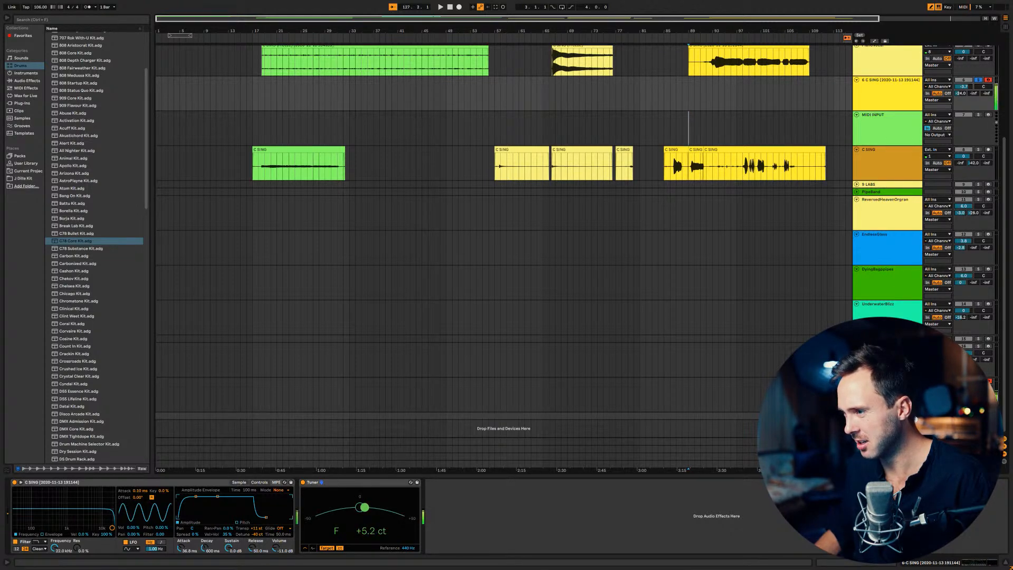
{"action": "left_click", "coordinate": [978, 346]}
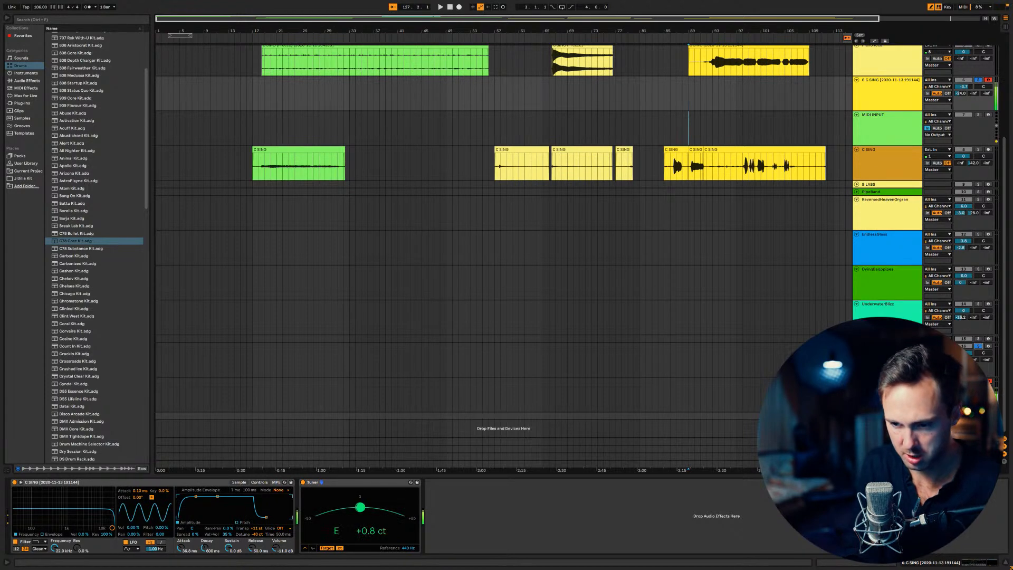
Tap in a slower tempo and set the song tempo to 64 BPM.
{"action": "left_click", "coordinate": [26, 8]}
{"action": "left_click", "coordinate": [27, 8]}
{"action": "left_click", "coordinate": [26, 8]}
{"action": "left_click", "coordinate": [26, 7]}
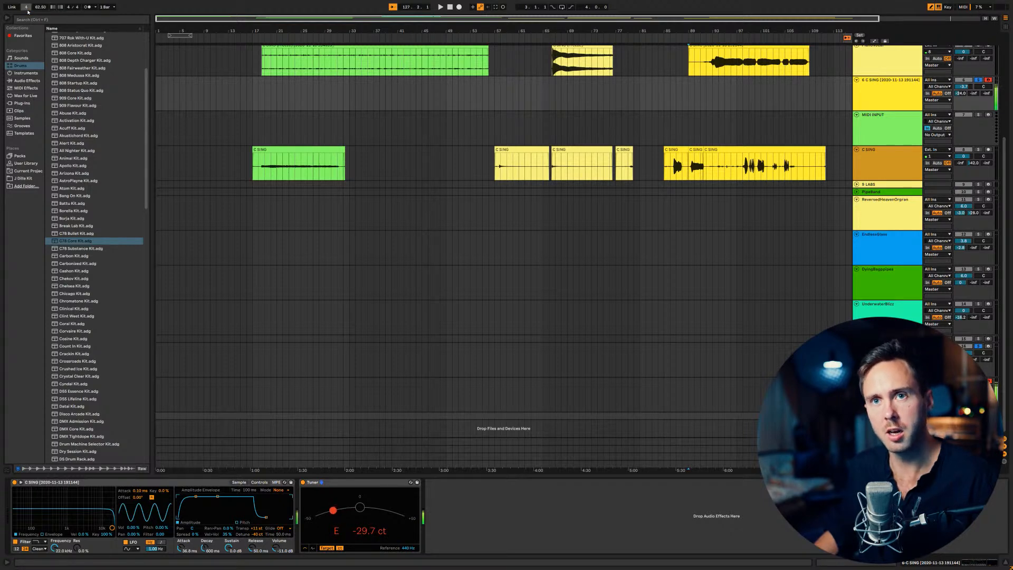
{"action": "left_click", "coordinate": [27, 10]}
{"action": "type", "text": "64"}
{"action": "key", "text": "Return"}
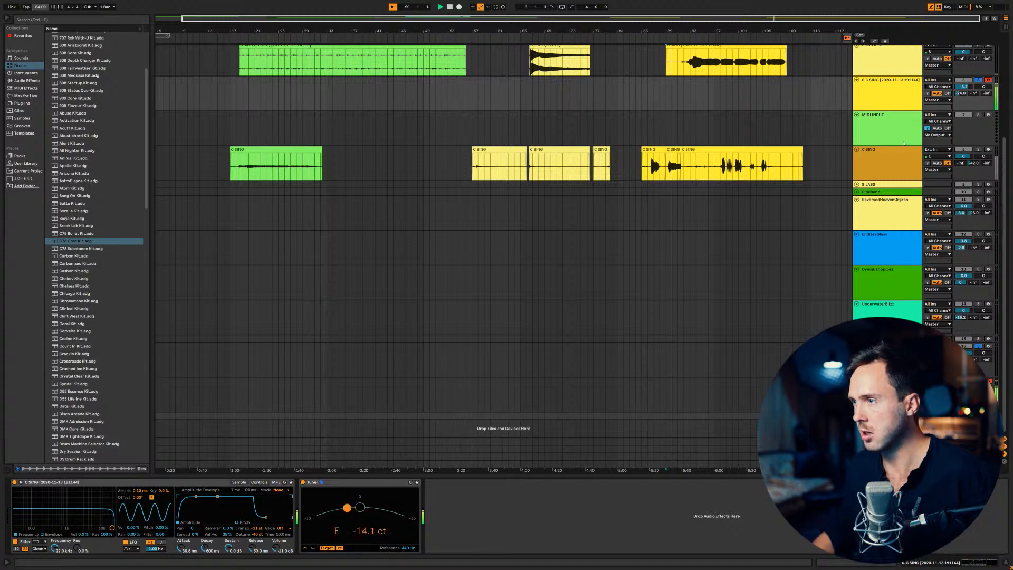
Add a Glue Compressor to the C78 Core Kit track, lowering its threshold and raising its makeup gain.
{"action": "left_click", "coordinate": [891, 161]}
{"action": "left_click", "coordinate": [886, 88]}
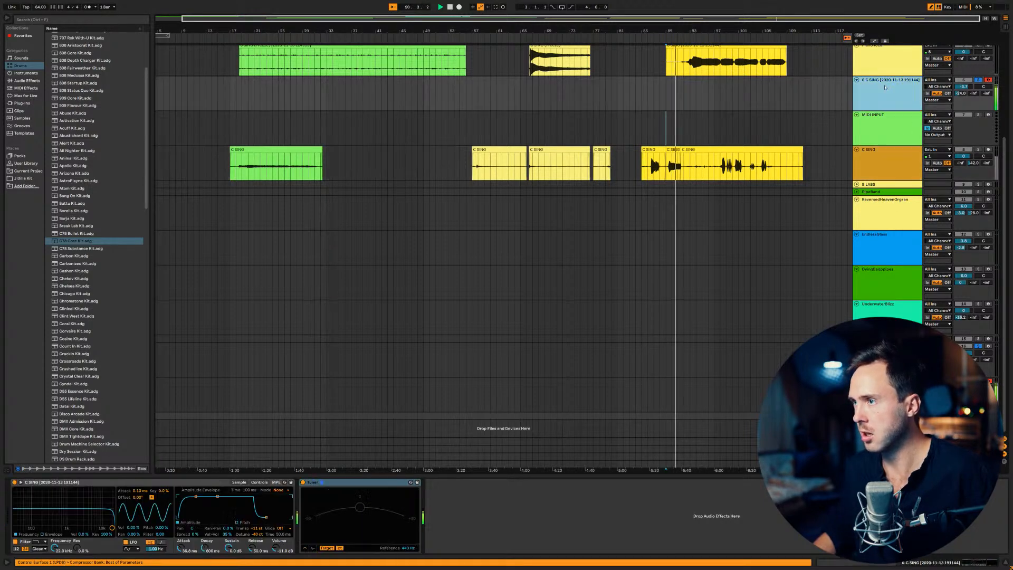
{"action": "scroll", "coordinate": [892, 132], "scroll_direction": "up", "scroll_amount": 2}
{"action": "scroll", "coordinate": [907, 184], "scroll_direction": "up", "scroll_amount": 2}
{"action": "scroll", "coordinate": [907, 184], "scroll_direction": "down", "scroll_amount": 3}
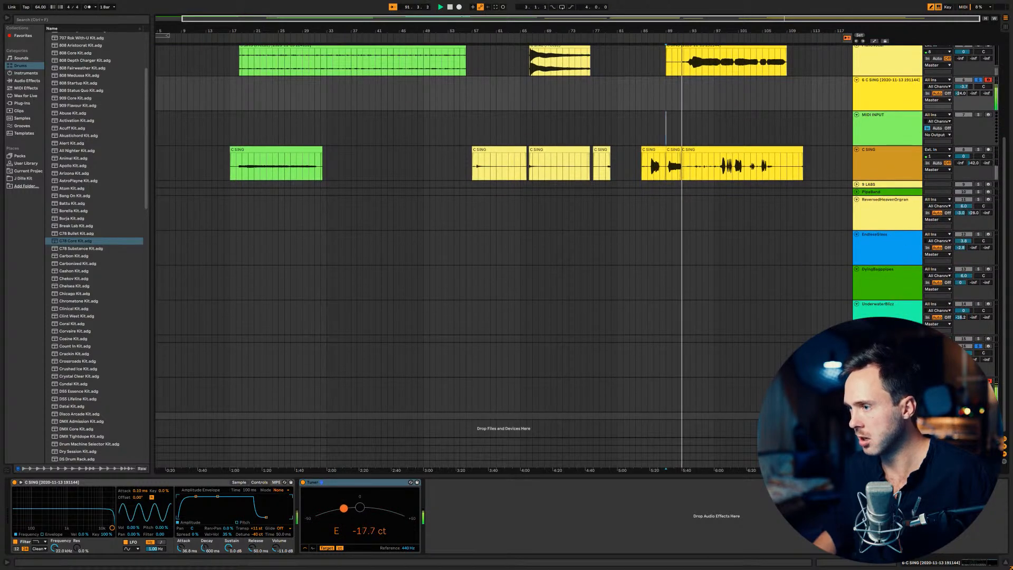
{"action": "scroll", "coordinate": [905, 305], "scroll_direction": "up", "scroll_amount": 3}
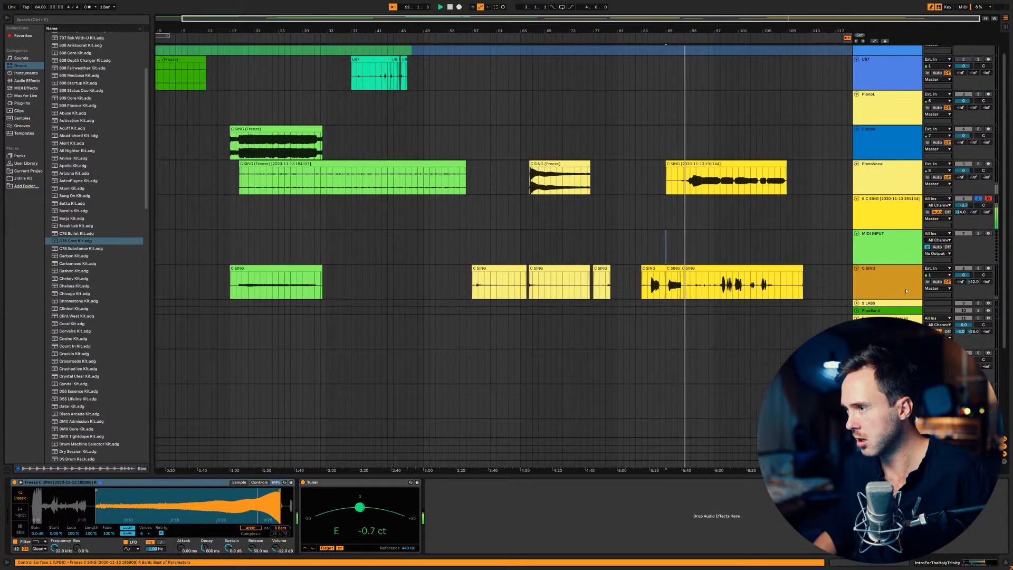
{"action": "scroll", "coordinate": [905, 304], "scroll_direction": "down", "scroll_amount": 3}
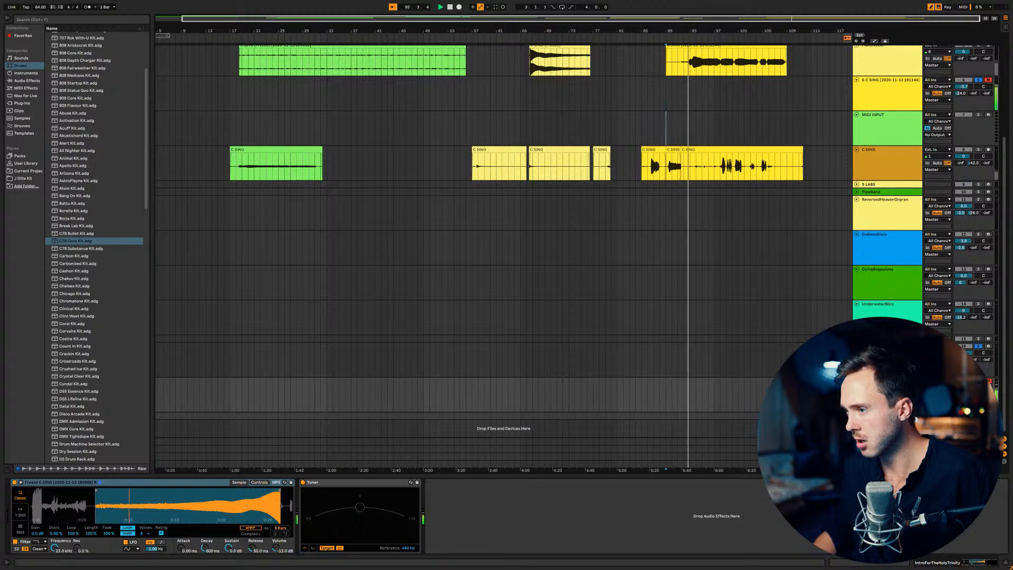
{"action": "key", "text": "Return"}
{"action": "key", "text": "ctrl+f"}
{"action": "type", "text": "glue"}
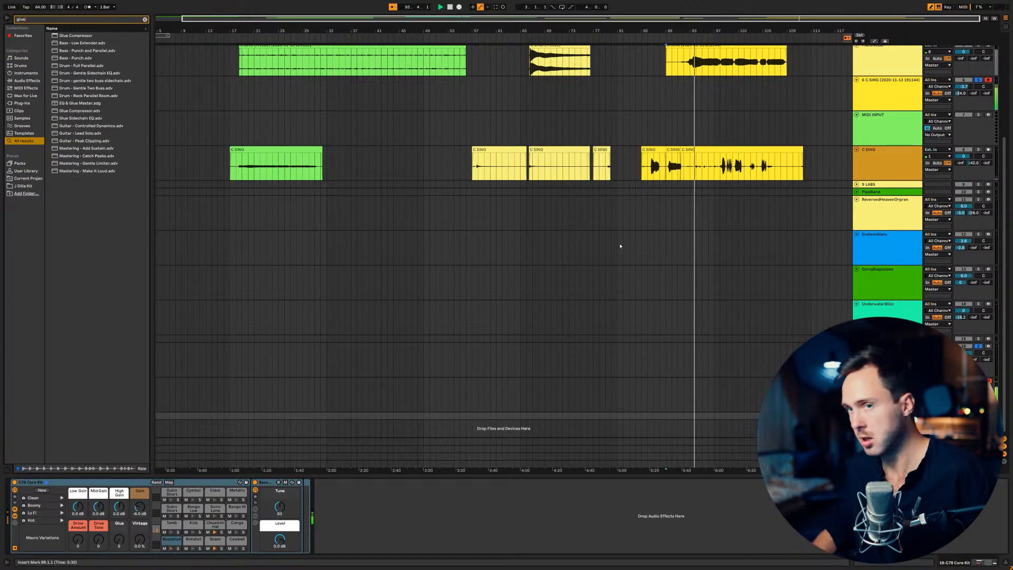
{"action": "key", "text": "Down"}
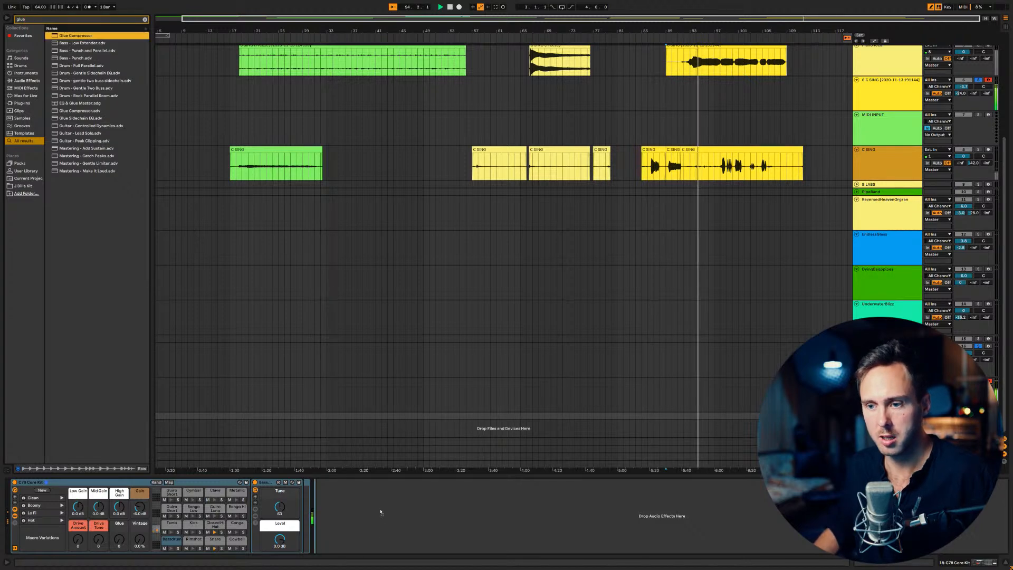
{"action": "key", "text": "Return"}
{"action": "left_click_drag", "start_coordinate": [360, 536], "coordinate": [384, 482]}
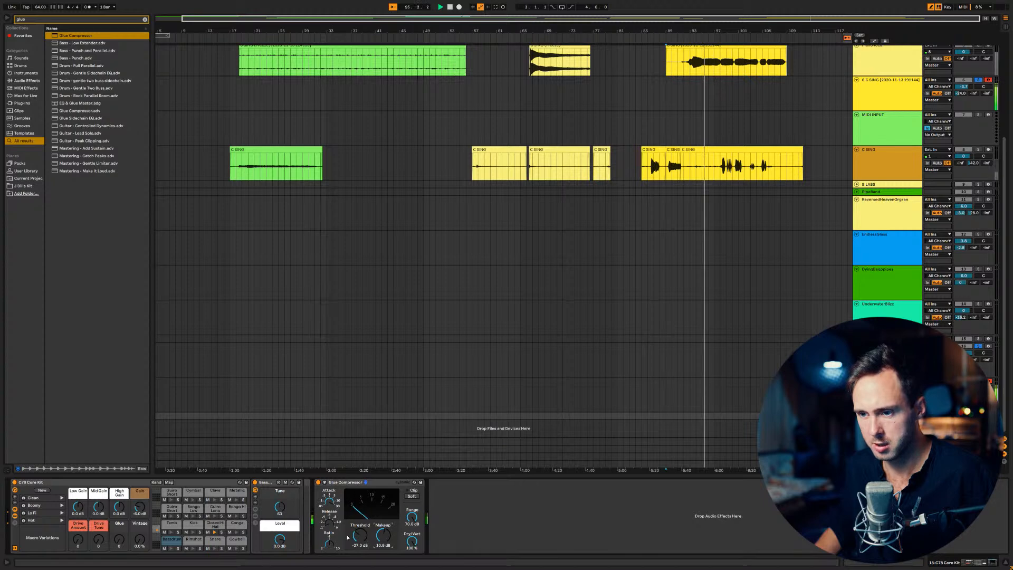
Add SketchCassette to the C78 Core Kit track with more tape age and less hiss, and push the Glue Compressor's threshold and makeup further.
{"action": "key", "text": "ctrl+f"}
{"action": "type", "text": "sket"}
{"action": "double_click", "coordinate": [80, 45]}
{"action": "left_click_drag", "start_coordinate": [33, 159], "coordinate": [49, 159]}
{"action": "left_click_drag", "start_coordinate": [124, 154], "coordinate": [150, 311]}
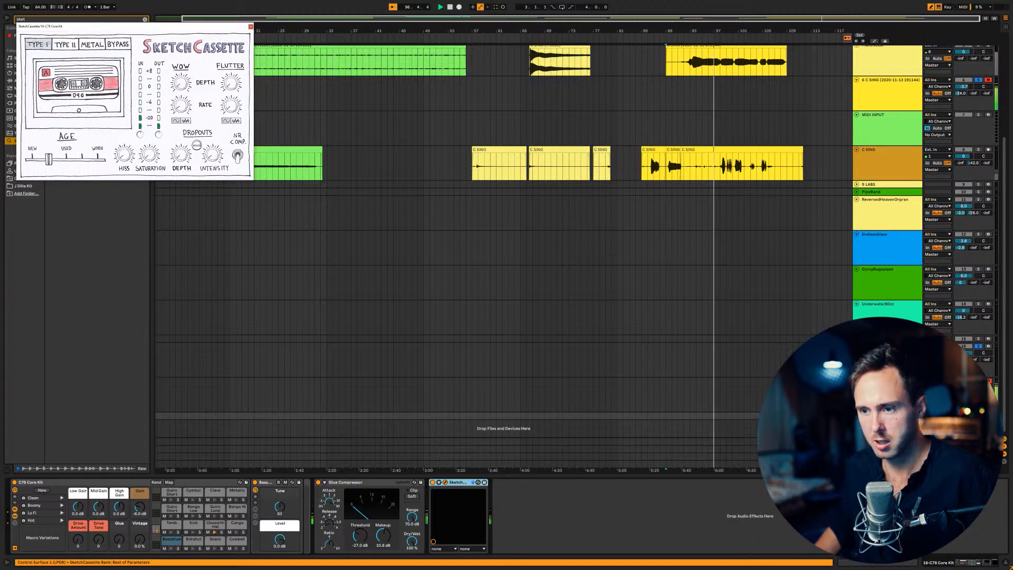
{"action": "mouse_move", "coordinate": [360, 535]}
{"action": "left_mouse_down"}
{"action": "mouse_move", "coordinate": [360, 504]}
{"action": "mouse_move", "coordinate": [360, 563]}
{"action": "mouse_move", "coordinate": [384, 493]}
{"action": "left_mouse_up"}
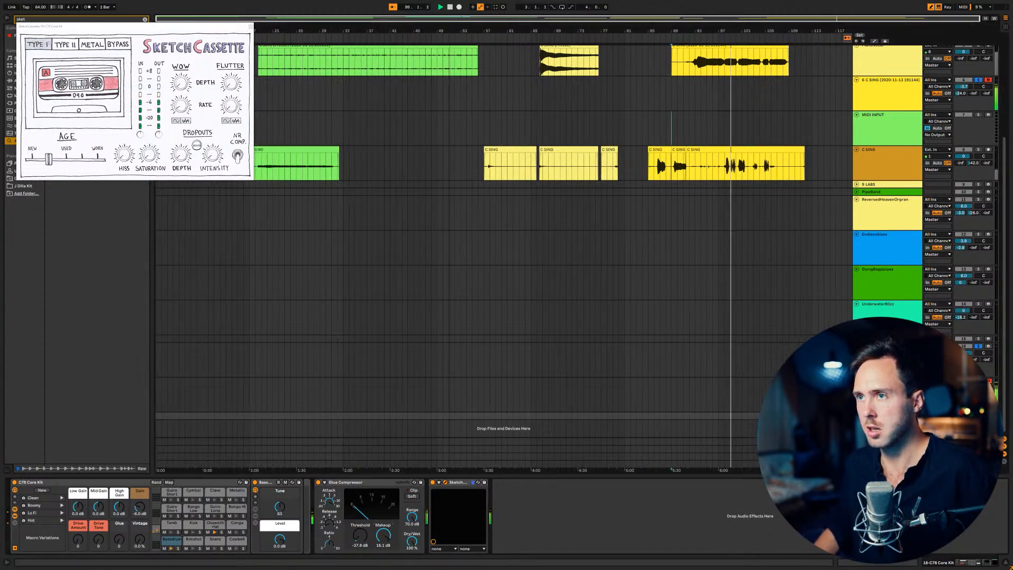
Arm Swedish Perfection, start an Arrangement recording of the armed tracks, and lower Swedish Perfection's volume to about -20 dB during the take.
{"action": "key", "text": "Tab"}
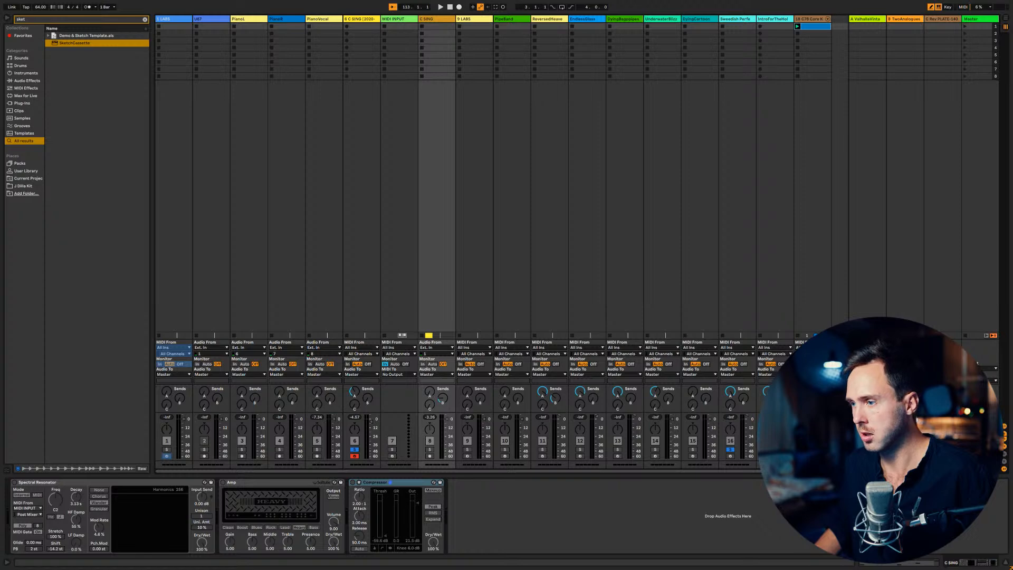
{"action": "left_click", "coordinate": [731, 456]}
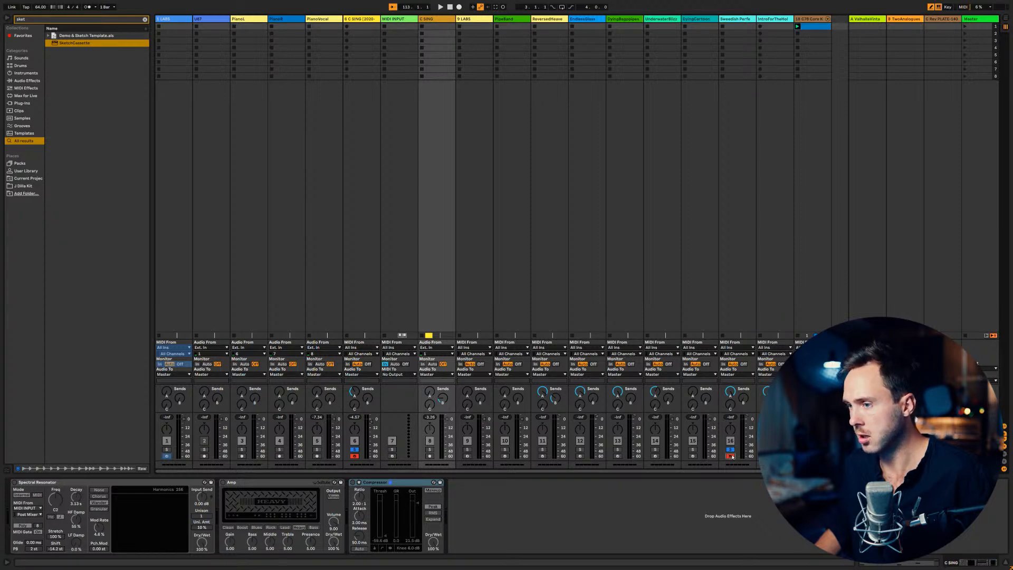
{"action": "left_click", "coordinate": [459, 7]}
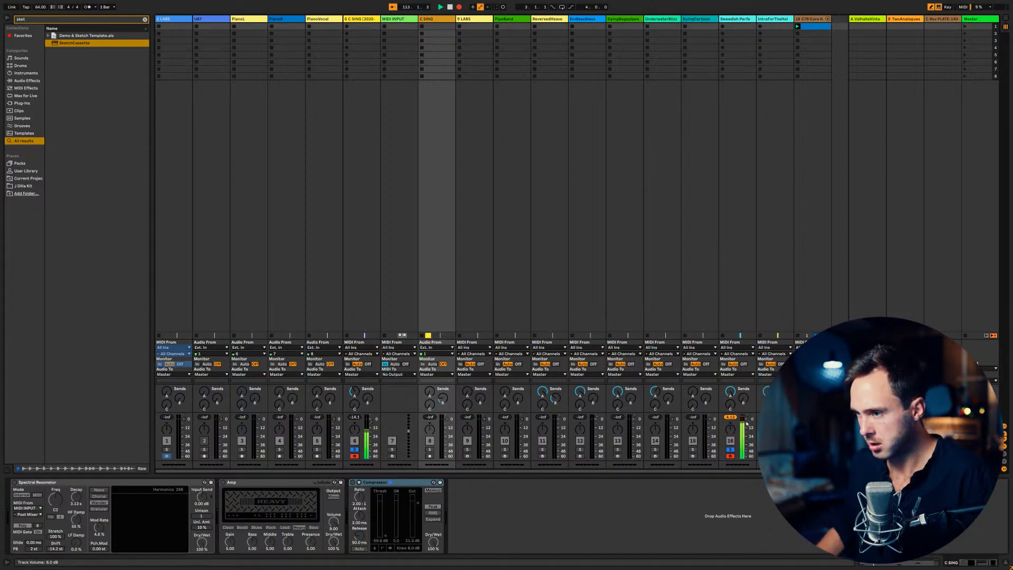
{"action": "left_click_drag", "start_coordinate": [747, 422], "coordinate": [747, 429]}
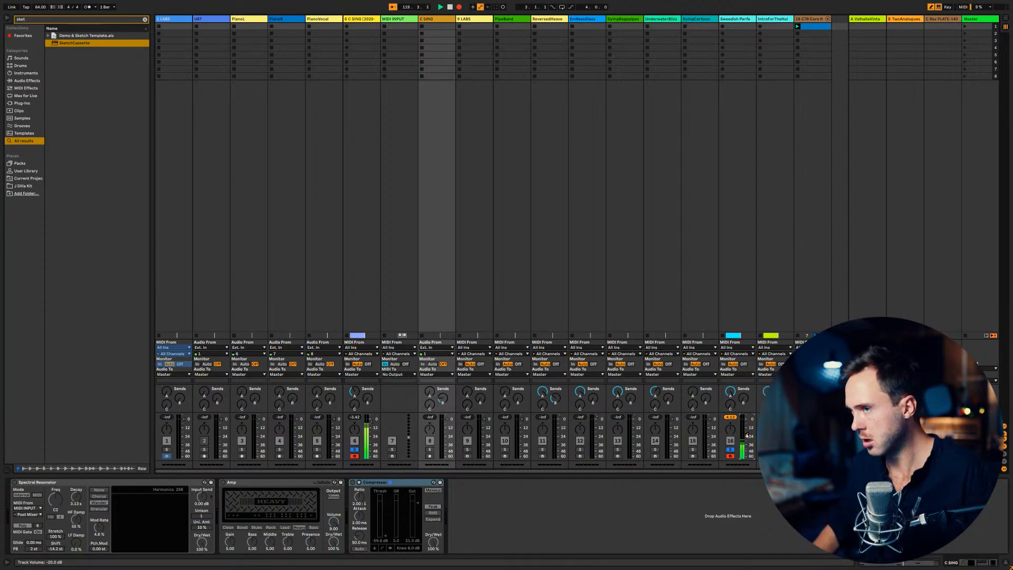
{"action": "scroll", "coordinate": [526, 475], "scroll_direction": "right", "scroll_amount": 1}
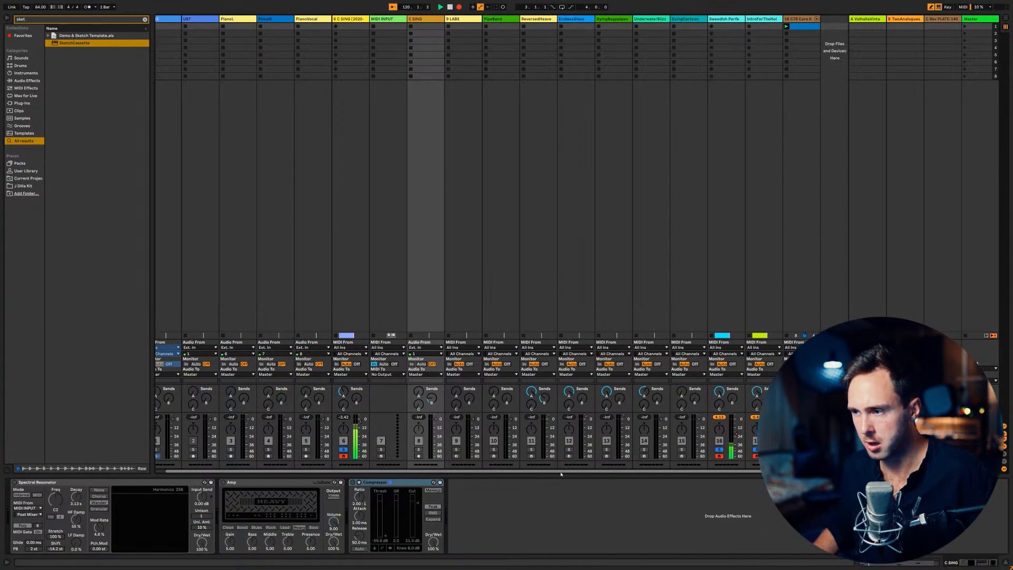
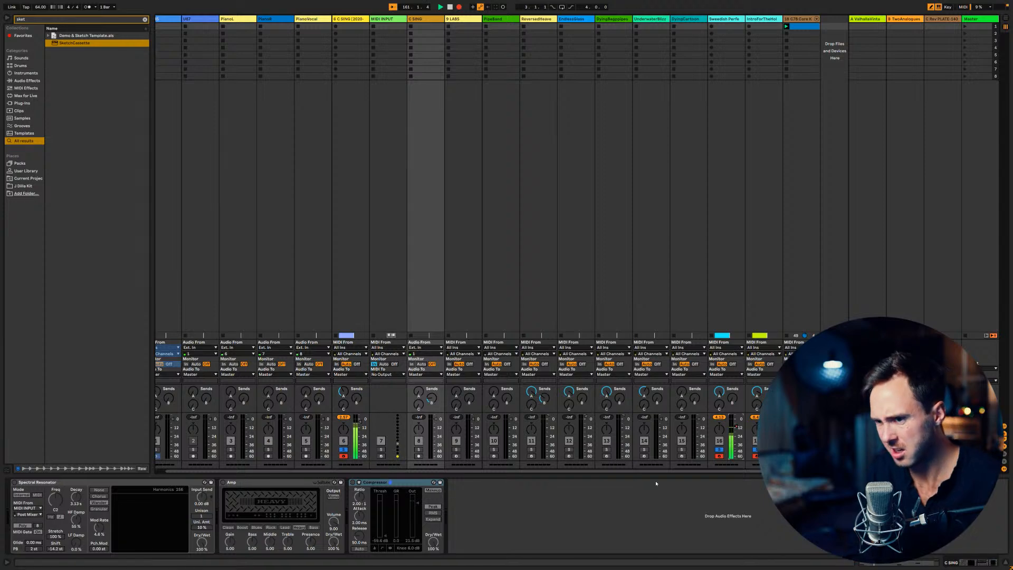
Stop recording and play back the layered take from bar 113 in the Arrangement.
{"action": "key", "text": "Tab"}
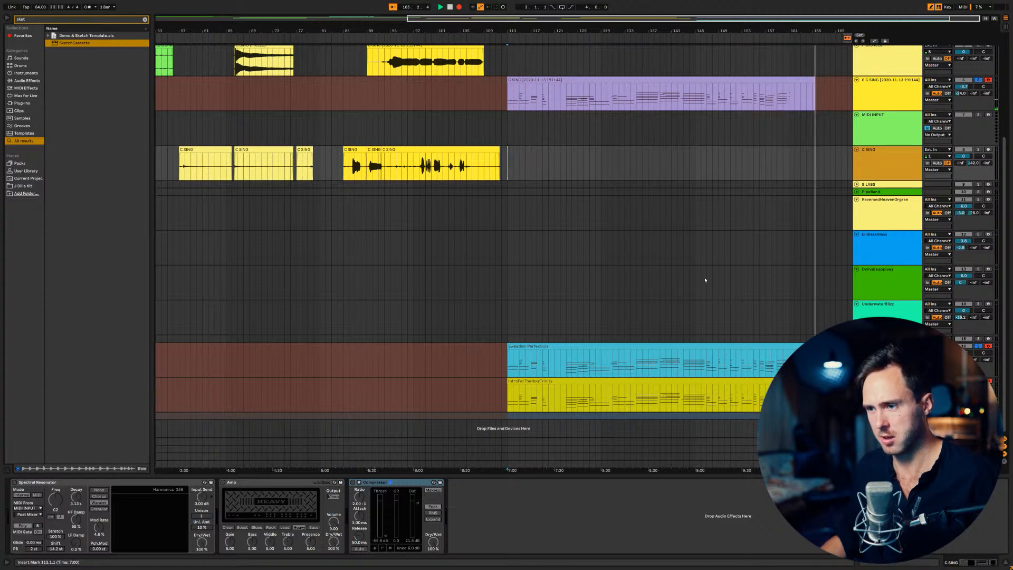
{"action": "key", "text": "F9"}
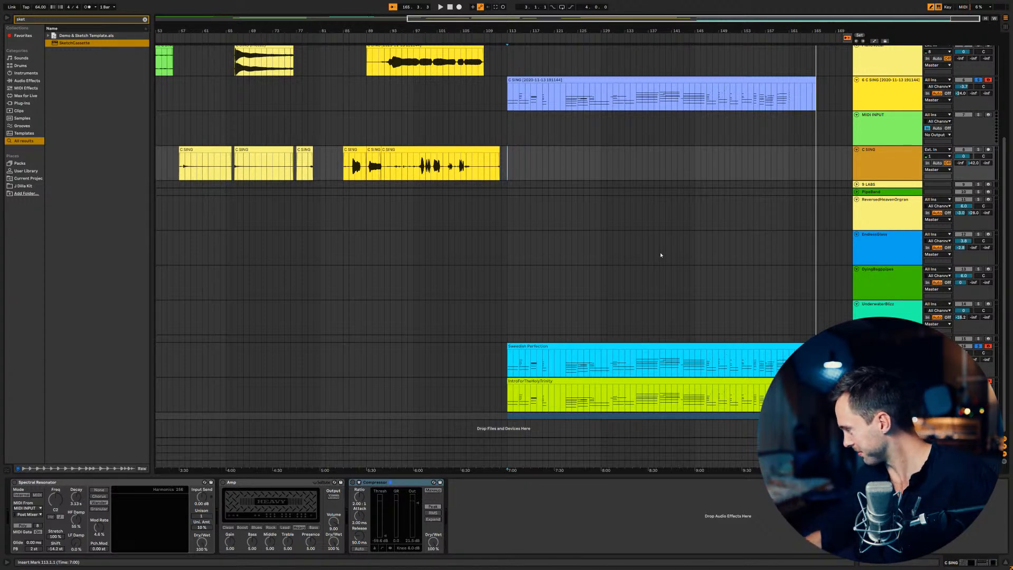
{"action": "key", "text": "space"}
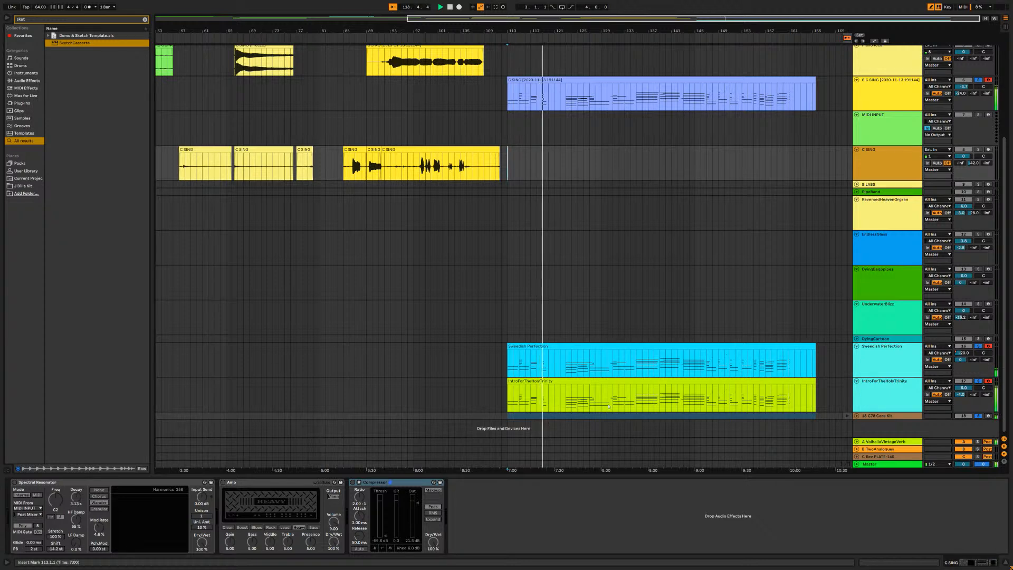
Search the browser for helm and add the Helm synth on a new MIDI track below the C78 Core Kit.
{"action": "left_click", "coordinate": [890, 246]}
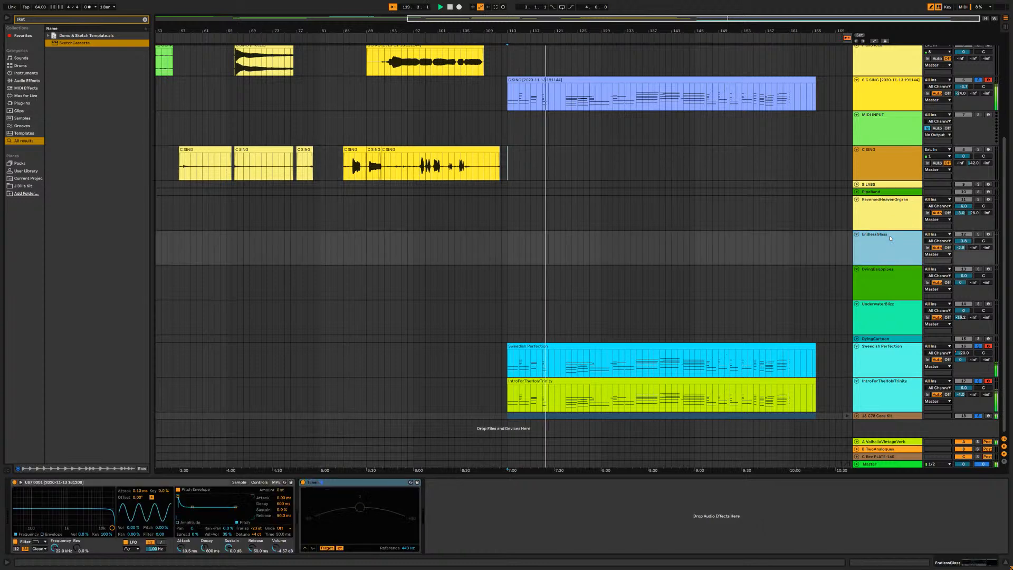
{"action": "scroll", "coordinate": [891, 239], "scroll_direction": "up", "scroll_amount": 3}
{"action": "scroll", "coordinate": [891, 239], "scroll_direction": "up", "scroll_amount": 1}
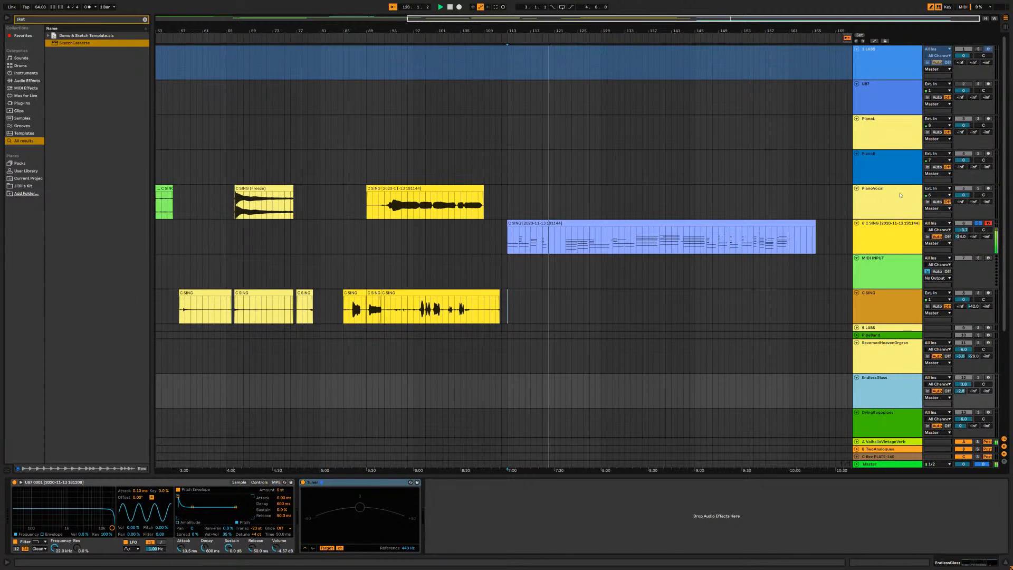
{"action": "scroll", "coordinate": [884, 264], "scroll_direction": "down", "scroll_amount": 4}
{"action": "key", "text": "ctrl+f"}
{"action": "type", "text": "helm"}
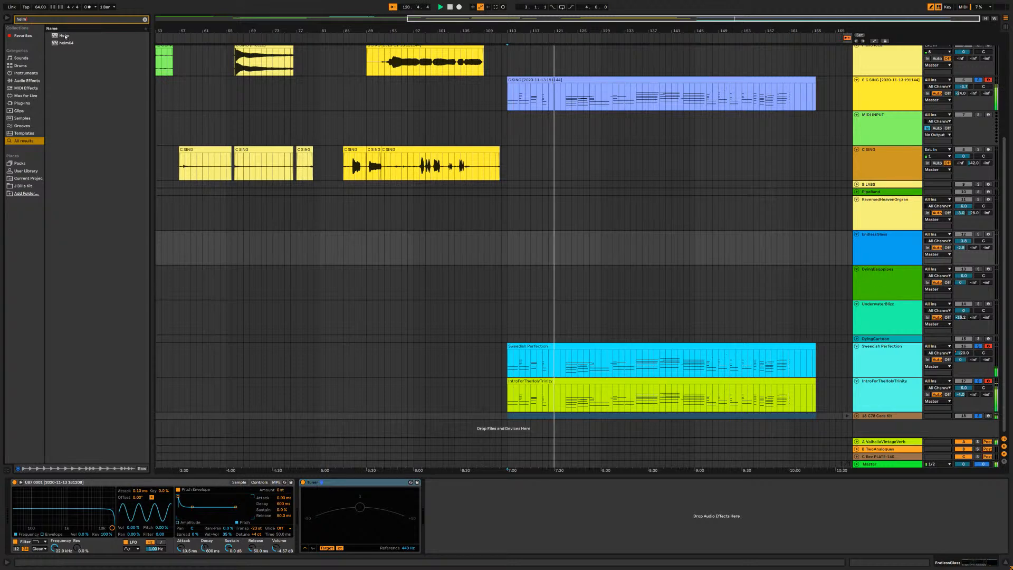
{"action": "left_click_drag", "start_coordinate": [64, 36], "coordinate": [896, 435]}
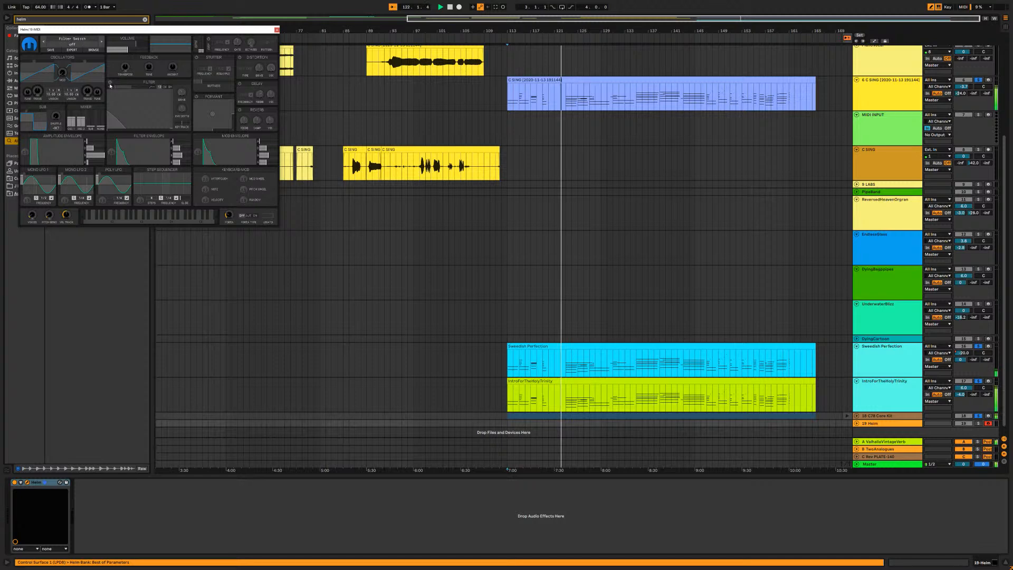
Unfold the Helm track and set its MIDI input to the 6-C SING track.
{"action": "left_click", "coordinate": [857, 423]}
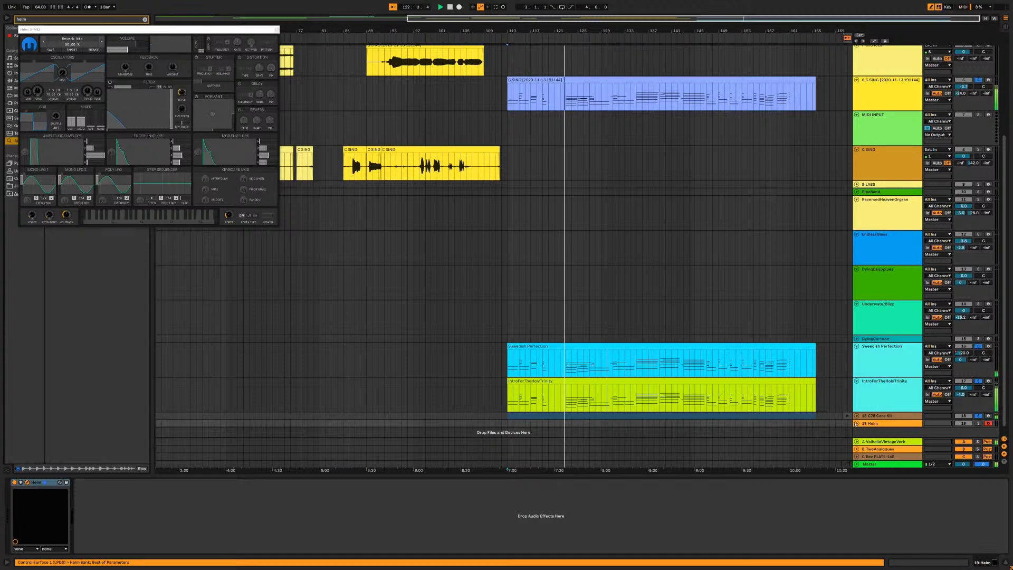
{"action": "left_click", "coordinate": [938, 388]}
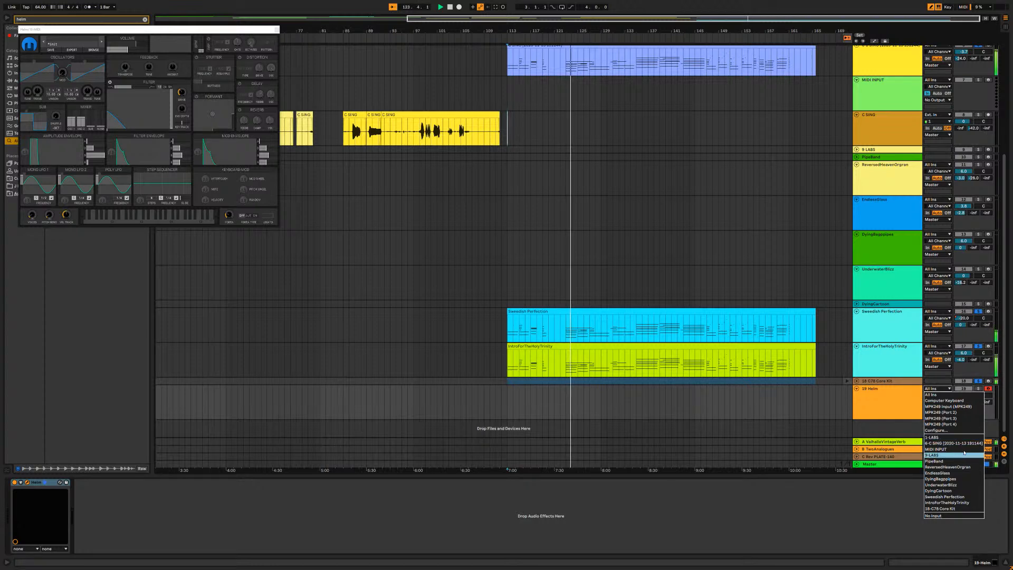
{"action": "left_click", "coordinate": [945, 443]}
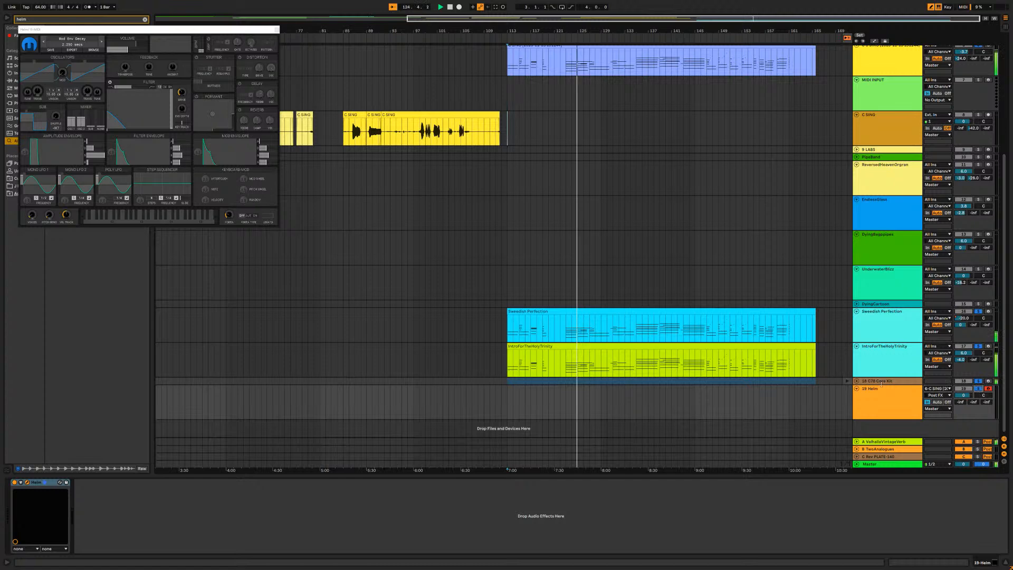
Sweep Helm's filter cutoff up and down while the take plays, and adjust the knob beside the filter's response curve.
{"action": "left_click_drag", "start_coordinate": [109, 130], "coordinate": [137, 132]}
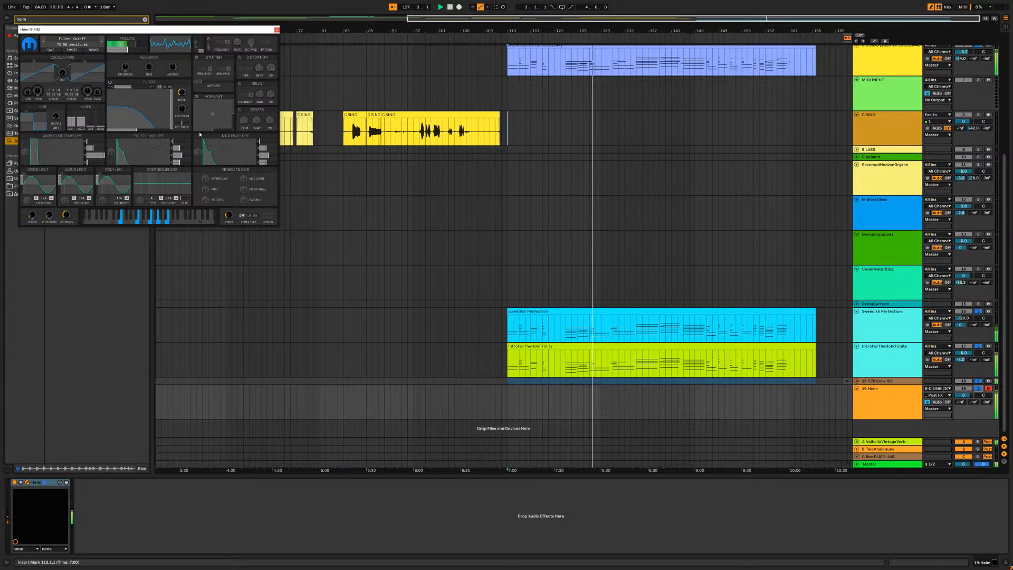
{"action": "left_click_drag", "start_coordinate": [126, 131], "coordinate": [126, 132]}
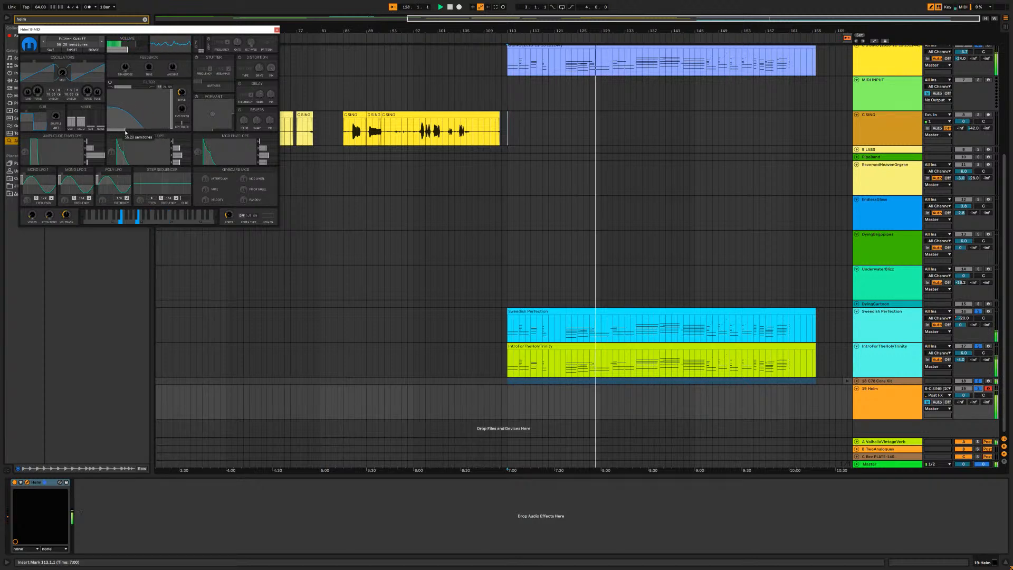
{"action": "left_click_drag", "start_coordinate": [181, 93], "coordinate": [185, 96]}
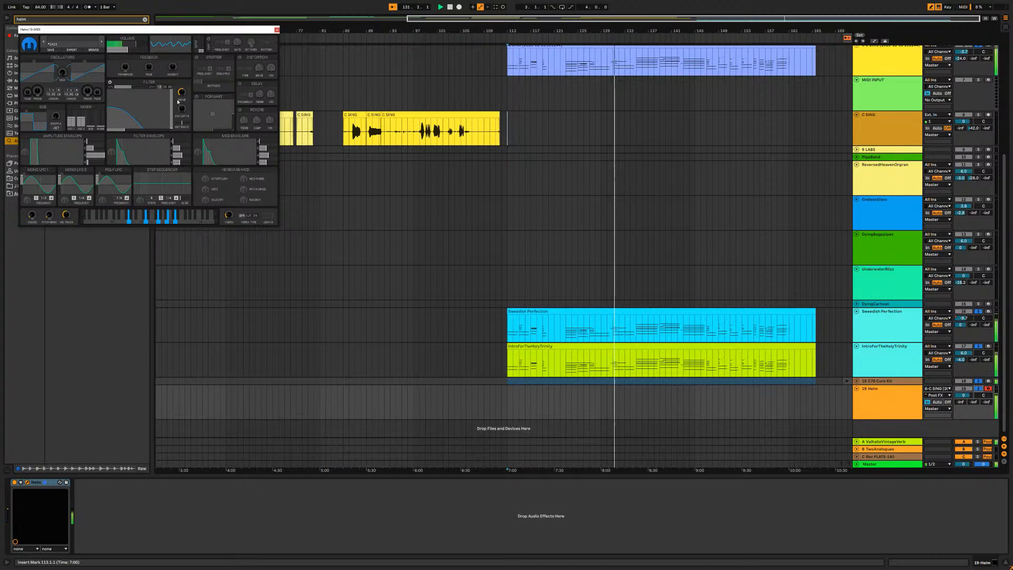
{"action": "left_click_drag", "start_coordinate": [121, 133], "coordinate": [145, 130]}
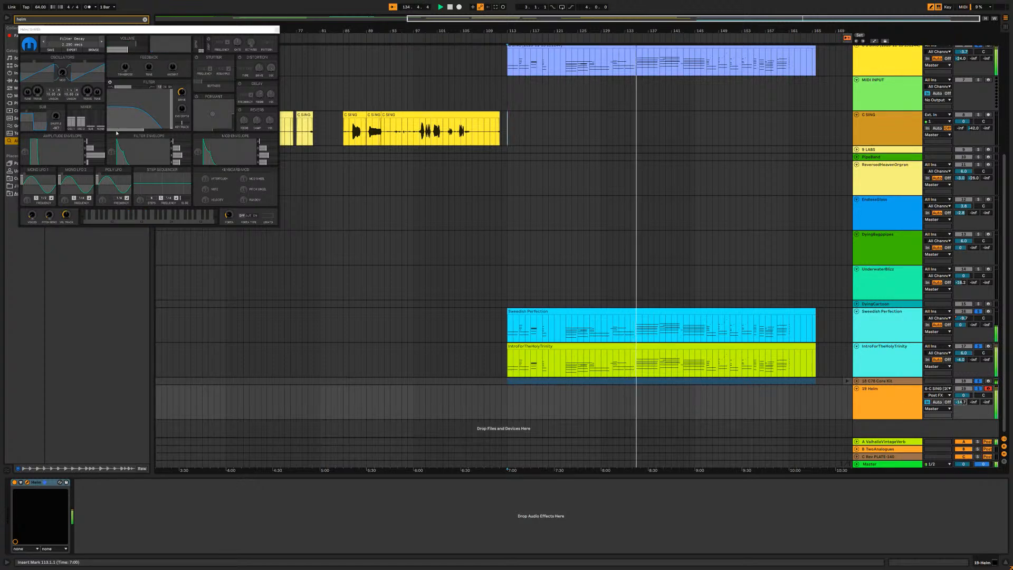
{"action": "left_click_drag", "start_coordinate": [146, 130], "coordinate": [139, 130]}
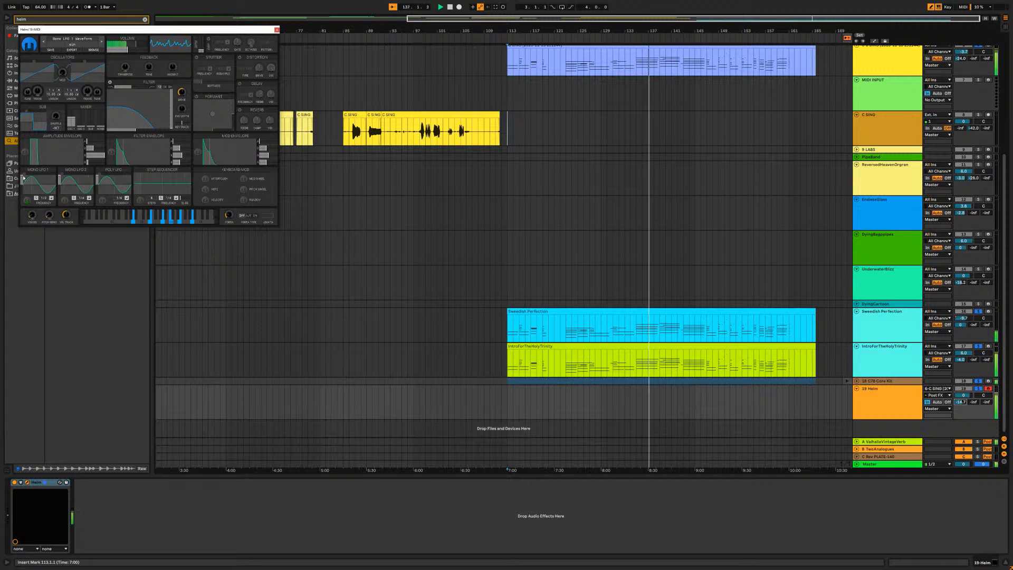
Switch Helm's Mono LFO 1 from tempo-synced to free-running frequency, and raise the filter cutoff to about 85 semitones.
{"action": "left_click", "coordinate": [51, 198]}
{"action": "left_click", "coordinate": [63, 204]}
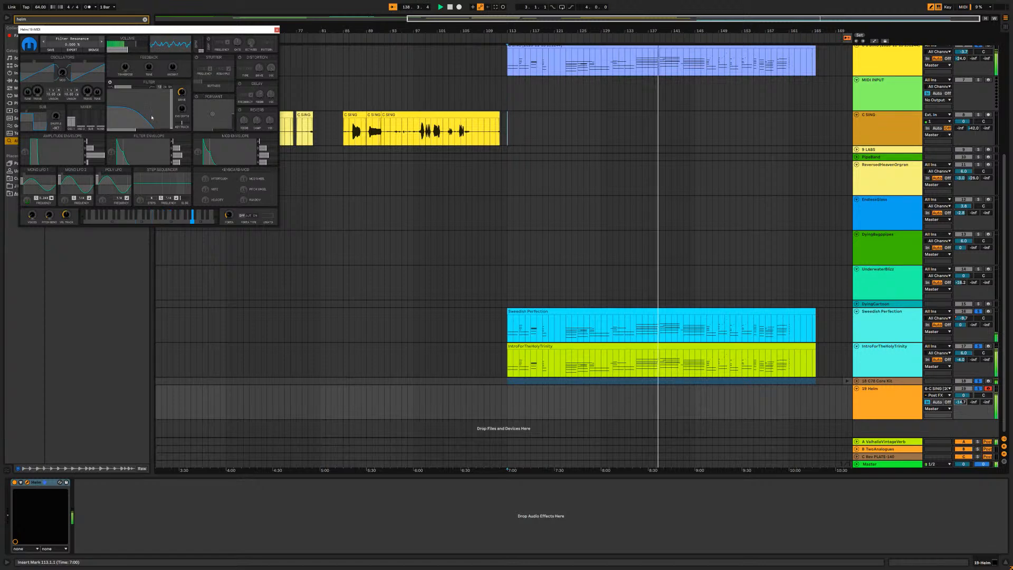
{"action": "mouse_move", "coordinate": [132, 133]}
{"action": "left_mouse_down"}
{"action": "mouse_move", "coordinate": [152, 132]}
{"action": "mouse_move", "coordinate": [144, 132]}
{"action": "left_mouse_up"}
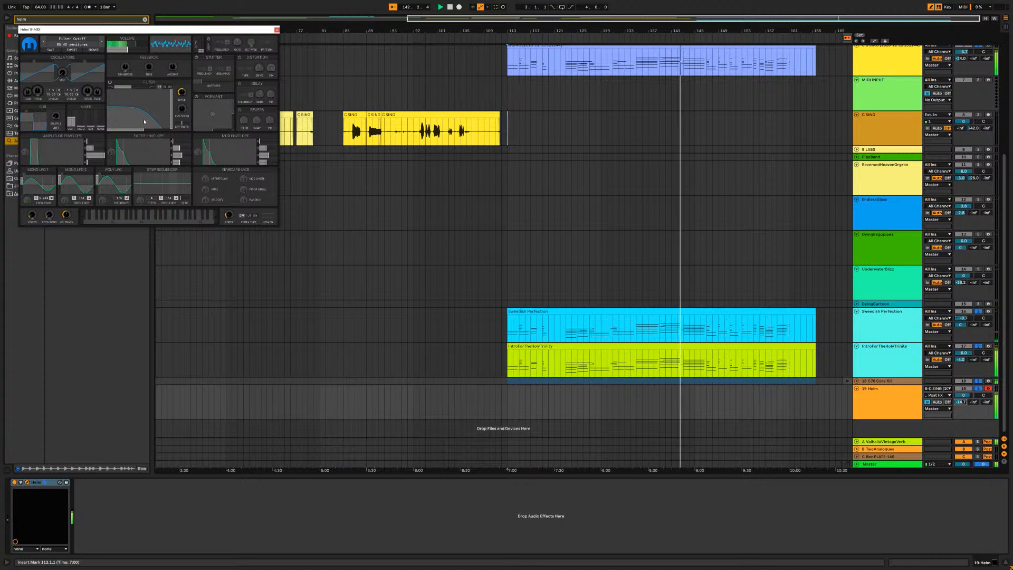
Raise Helm's polyphony, and sweep its filter cutoff during playback, finishing at about 52.5 semitones.
{"action": "left_click_drag", "start_coordinate": [32, 215], "coordinate": [32, 186]}
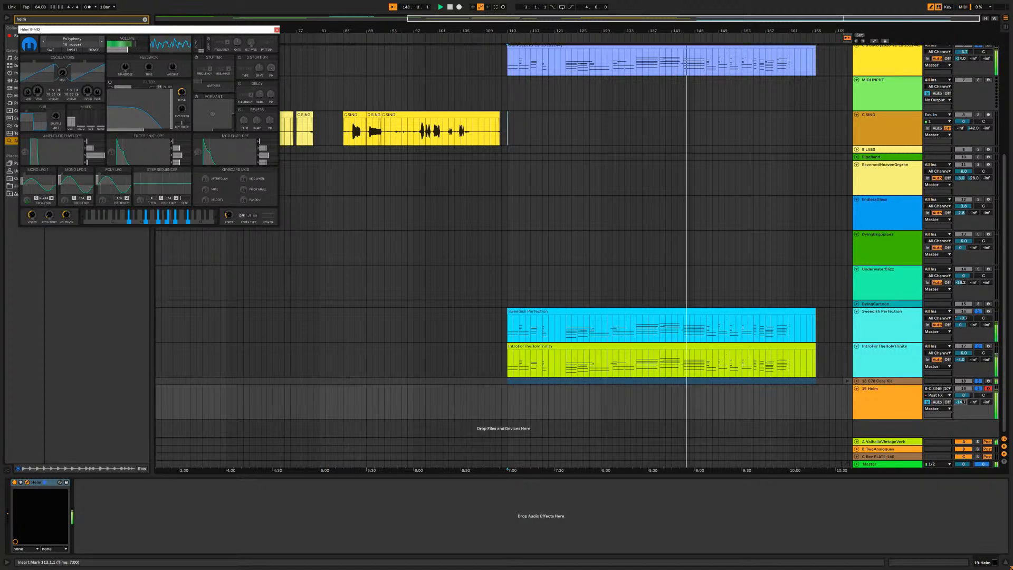
{"action": "mouse_move", "coordinate": [143, 130]}
{"action": "left_mouse_down"}
{"action": "mouse_move", "coordinate": [91, 122]}
{"action": "mouse_move", "coordinate": [158, 128]}
{"action": "mouse_move", "coordinate": [144, 129]}
{"action": "left_mouse_up"}
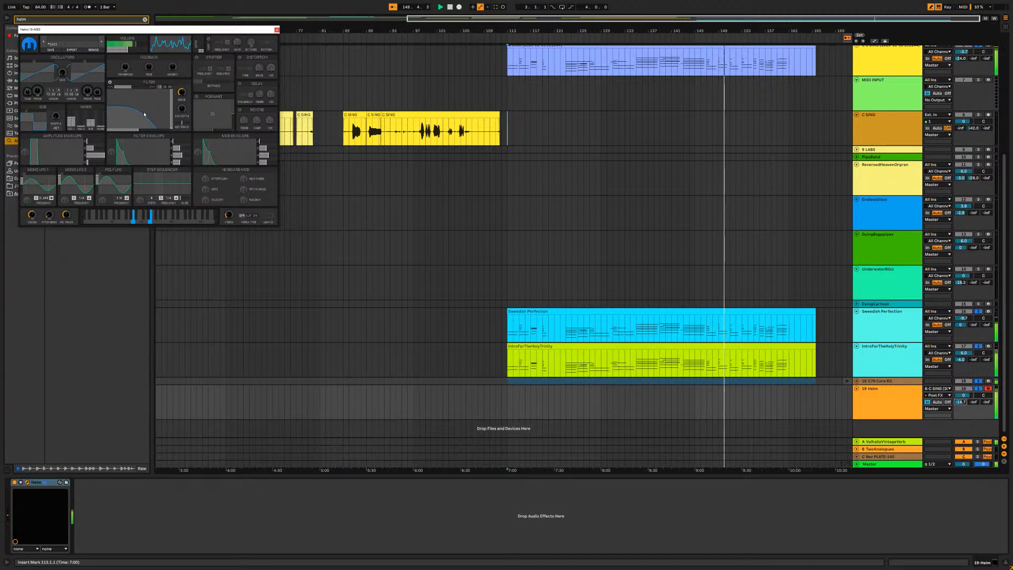
{"action": "left_click_drag", "start_coordinate": [144, 114], "coordinate": [134, 136]}
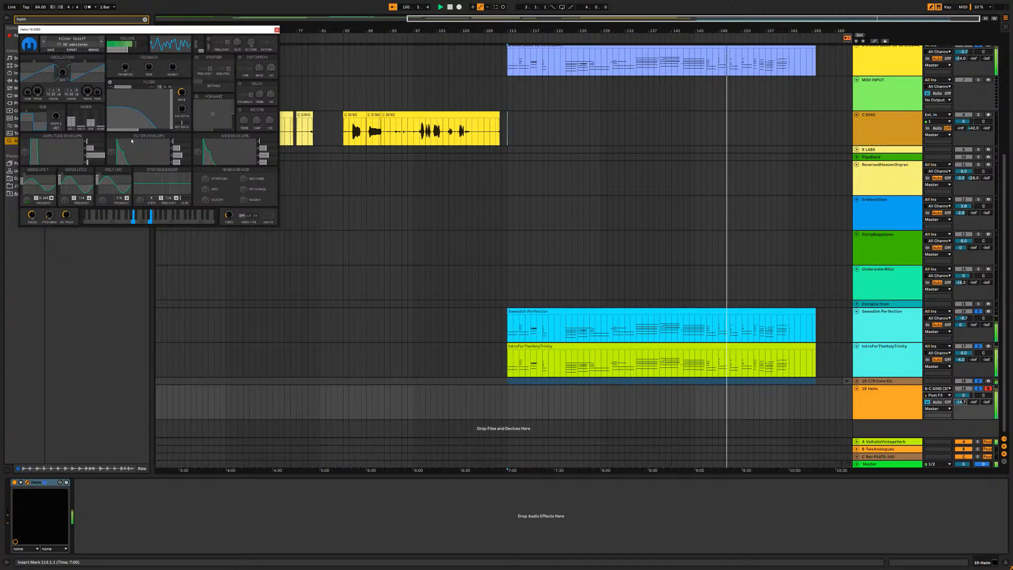
{"action": "left_click", "coordinate": [134, 130]}
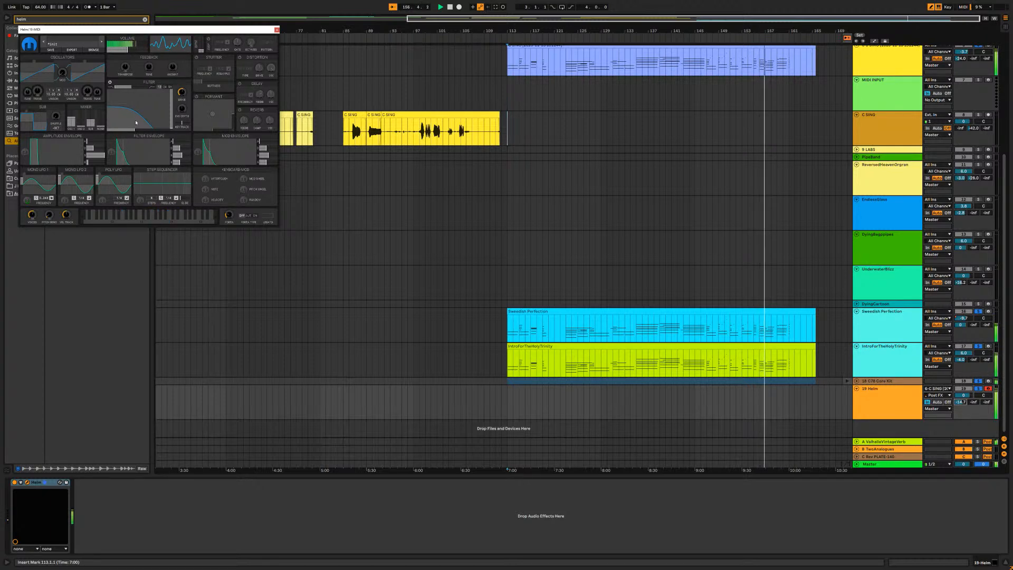
{"action": "mouse_move", "coordinate": [134, 130]}
{"action": "left_mouse_down"}
{"action": "mouse_move", "coordinate": [158, 133]}
{"action": "mouse_move", "coordinate": [126, 129]}
{"action": "left_mouse_up"}
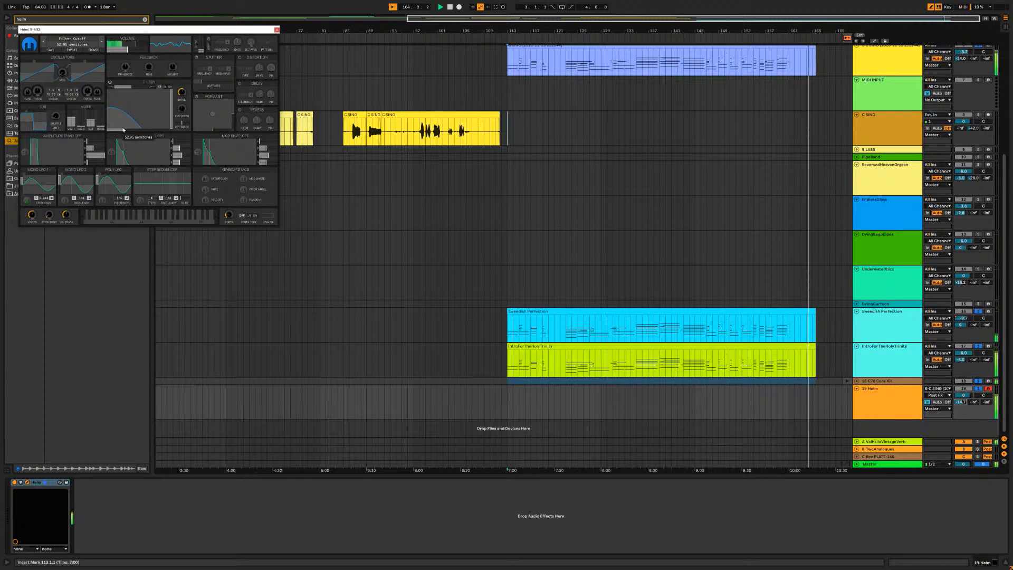